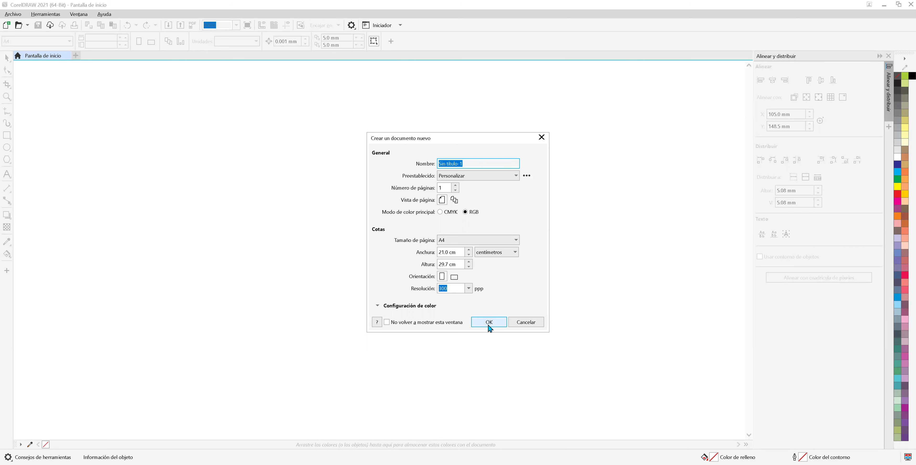
# Step: Create a one-page A4 portrait document in RGB colour mode with centimetres as the unit
pyautogui.click(490, 326)
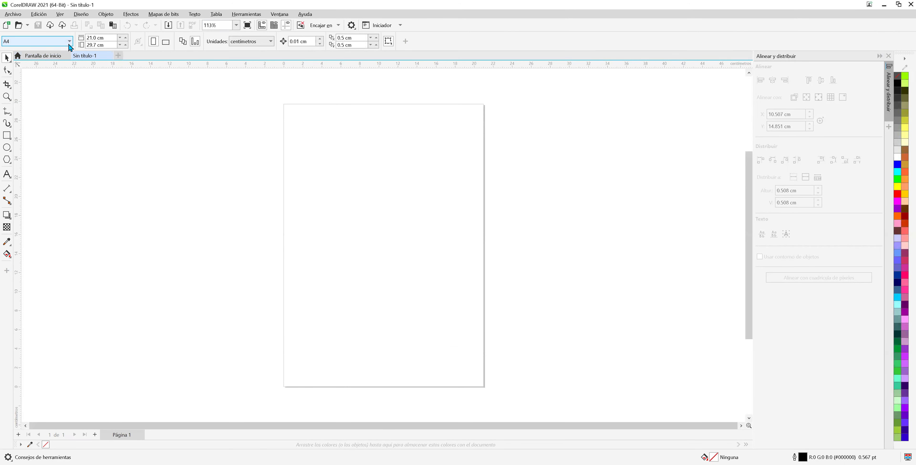
pyautogui.click(70, 41)
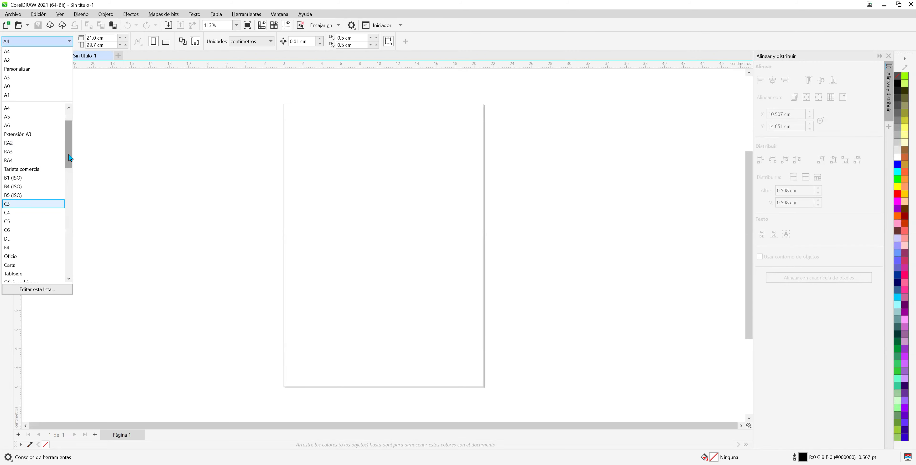
pyautogui.click(355, 146)
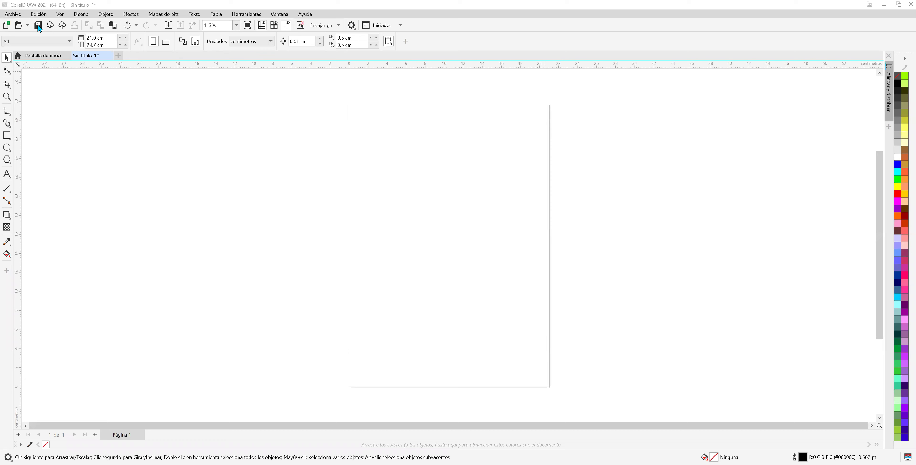
# Step: Save the drawing to the desktop as SEÑALIZACION in CDR format
pyautogui.hotkey('ctrl', 's')
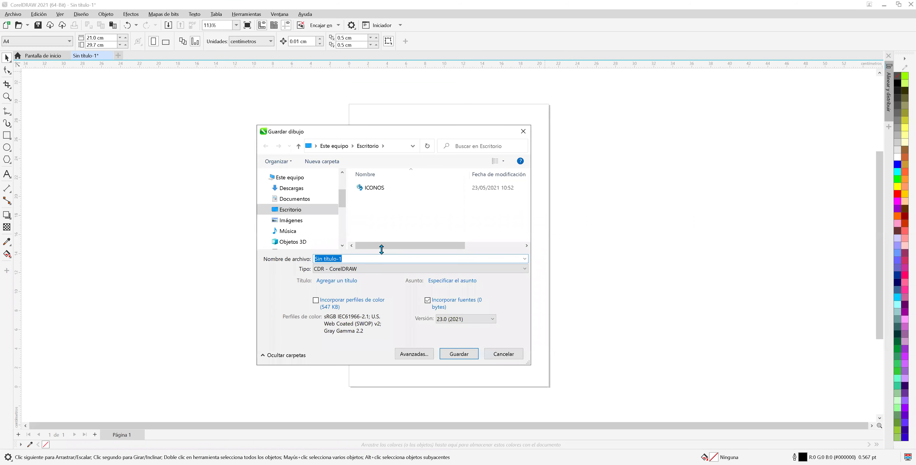
pyautogui.write('SEÑALIZACION')
pyautogui.press('Return')
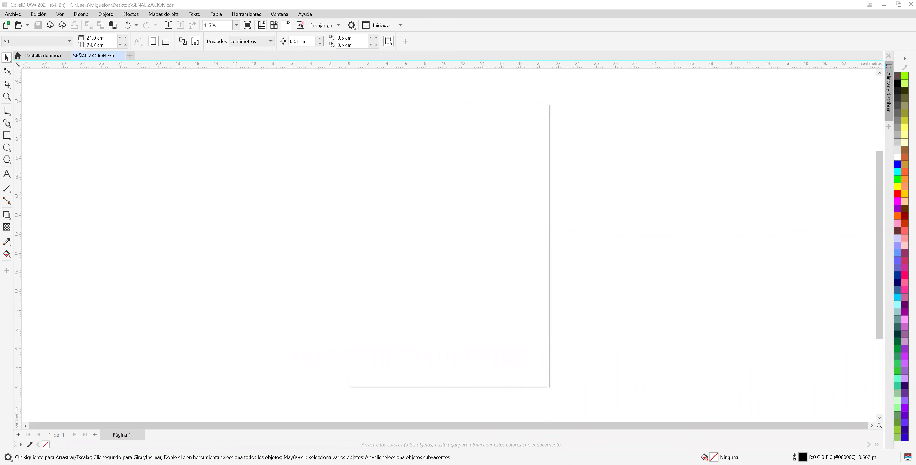
# Step: Bring the no-parking sign bitmap into the drawing and place it across the upper part of the page
pyautogui.moveTo(512, 218); pyautogui.dragTo(539, 232)
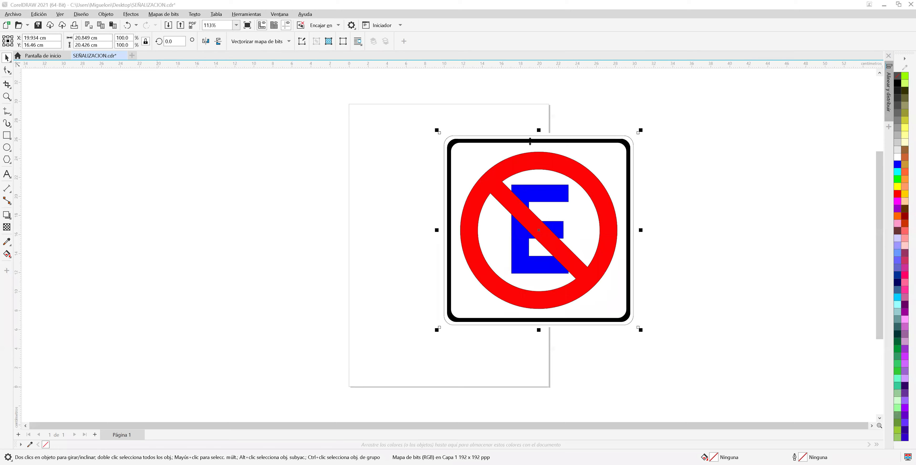
pyautogui.moveTo(519, 170); pyautogui.dragTo(483, 192)
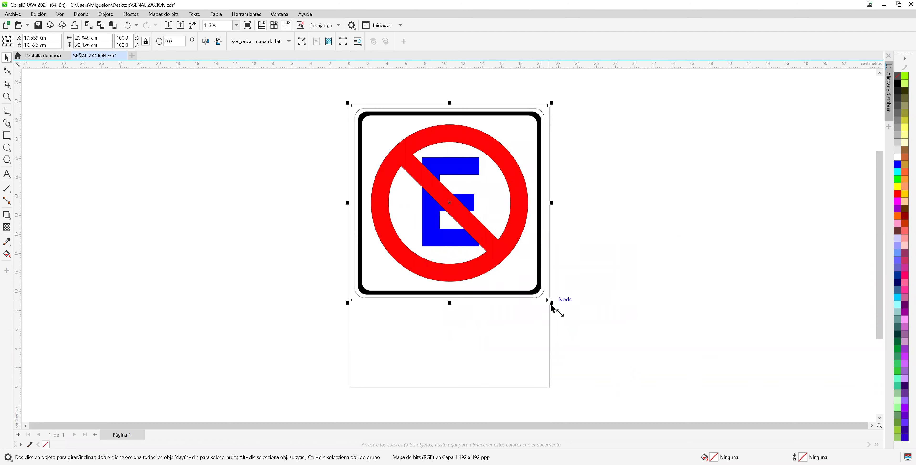
pyautogui.moveTo(552, 305); pyautogui.dragTo(553, 303)
# Step: Add the on-screen text note "F4" beside the sign and save the document
pyautogui.click(76, 140)
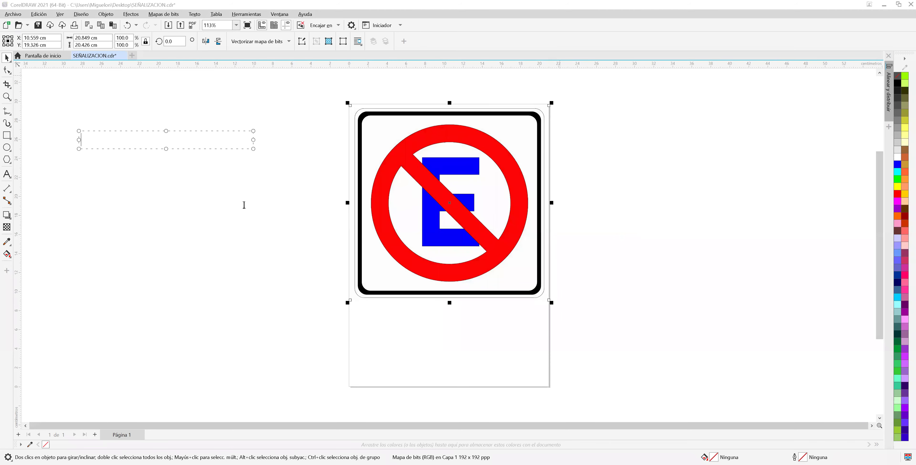
pyautogui.write('F4')
pyautogui.press('Escape')
pyautogui.hotkey('shift', 'F2')
pyautogui.press('Escape')
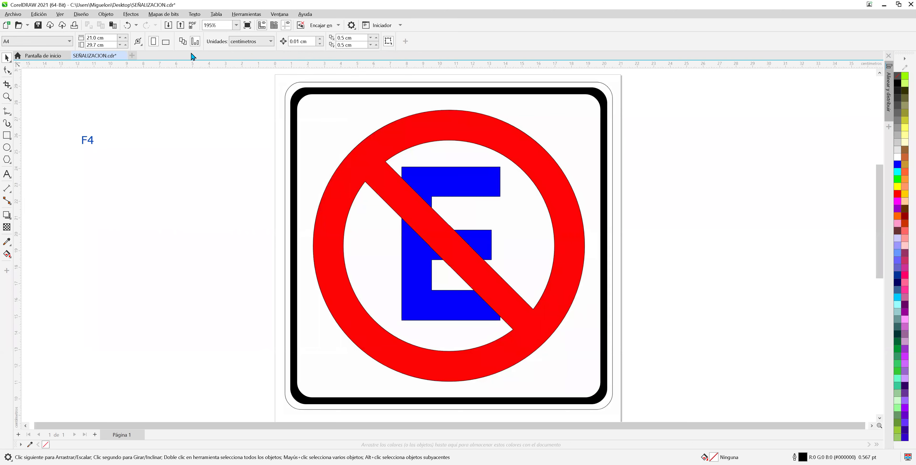
pyautogui.click(39, 26)
# Step: Move the "F4" note up level with the sign's upper edge and narrow its text box
pyautogui.click(10, 141)
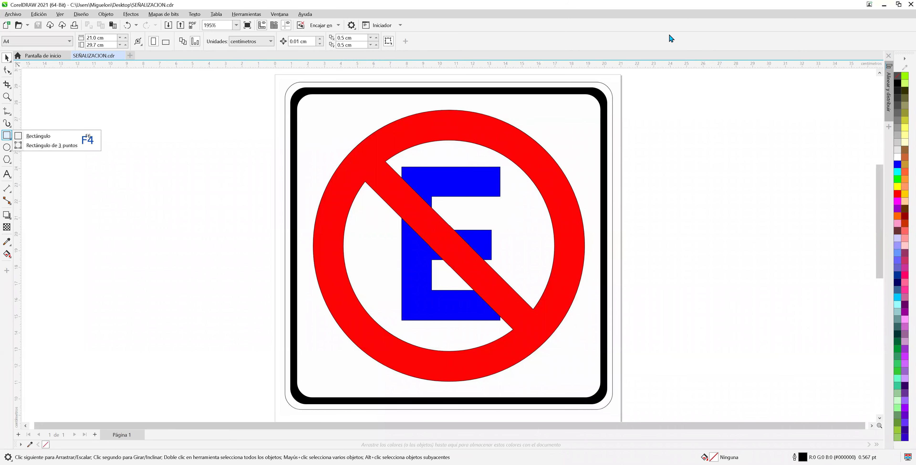
pyautogui.moveTo(87, 139); pyautogui.dragTo(107, 89)
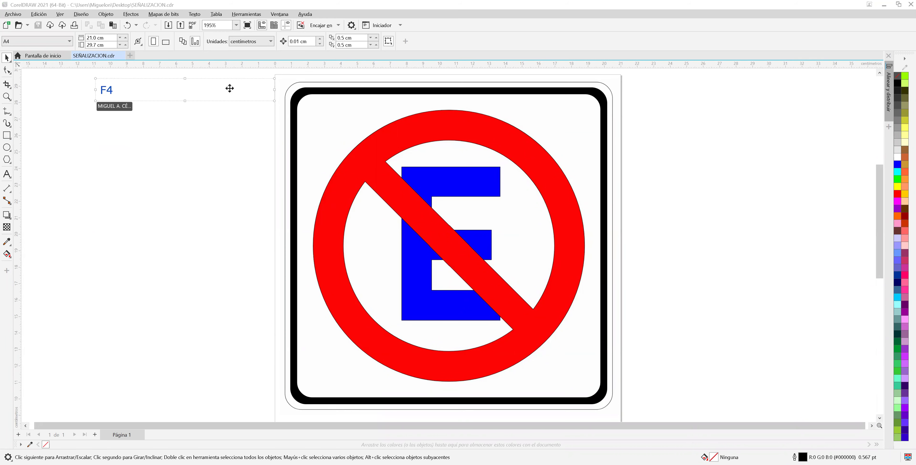
pyautogui.moveTo(273, 91); pyautogui.dragTo(126, 89)
pyautogui.press('Escape')
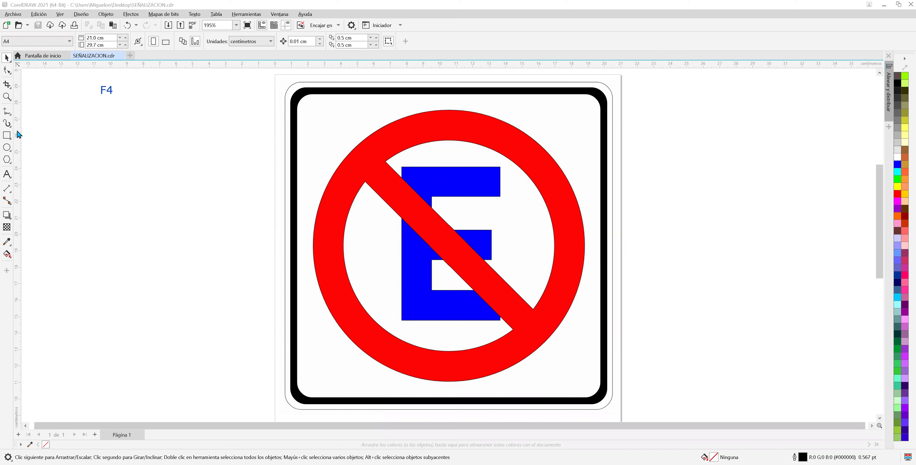
# Step: Draw a rectangle about 6.0 by 1.8 cm over the top bar of the blue E
pyautogui.click(6, 138)
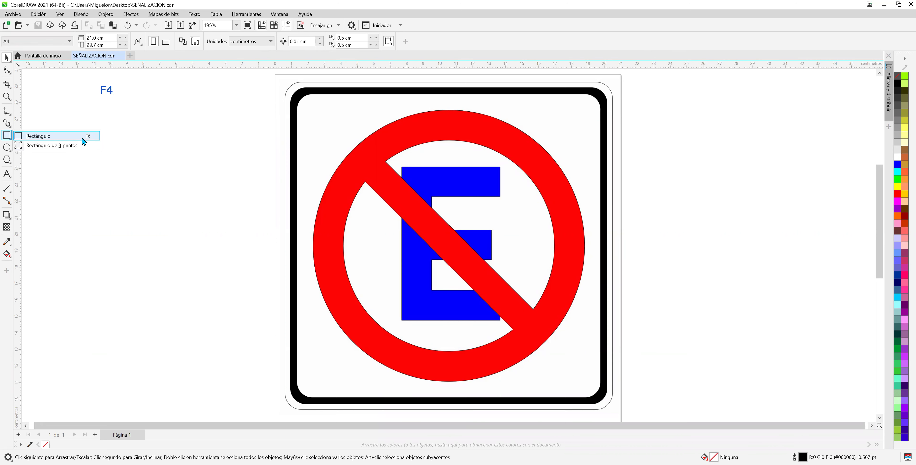
pyautogui.click(86, 136)
pyautogui.scroll(3, 429, 178)
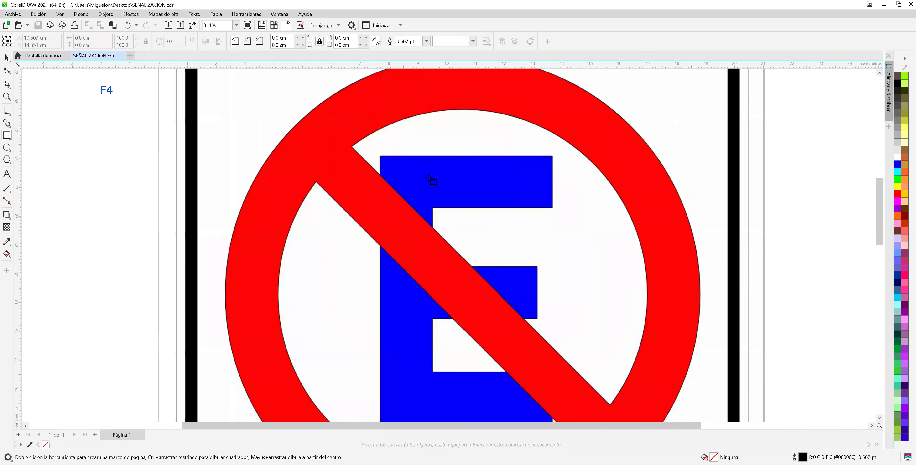
pyautogui.scroll(4, 431, 180)
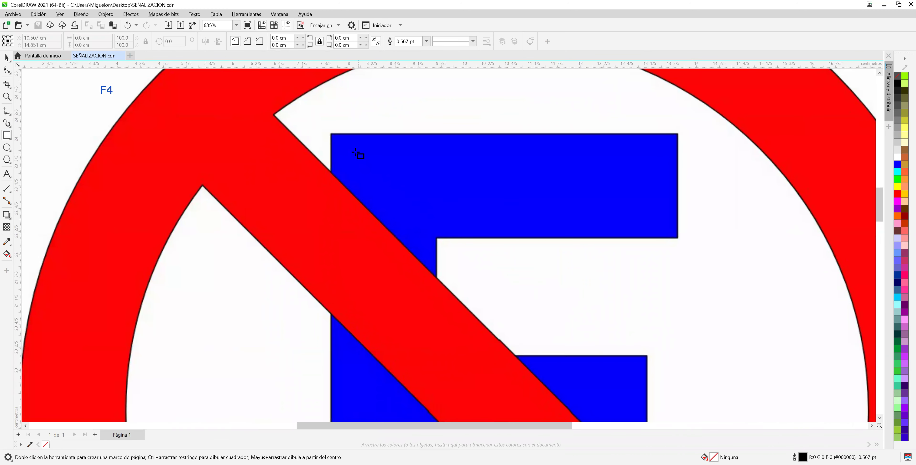
pyautogui.moveTo(330, 134); pyautogui.dragTo(677, 237)
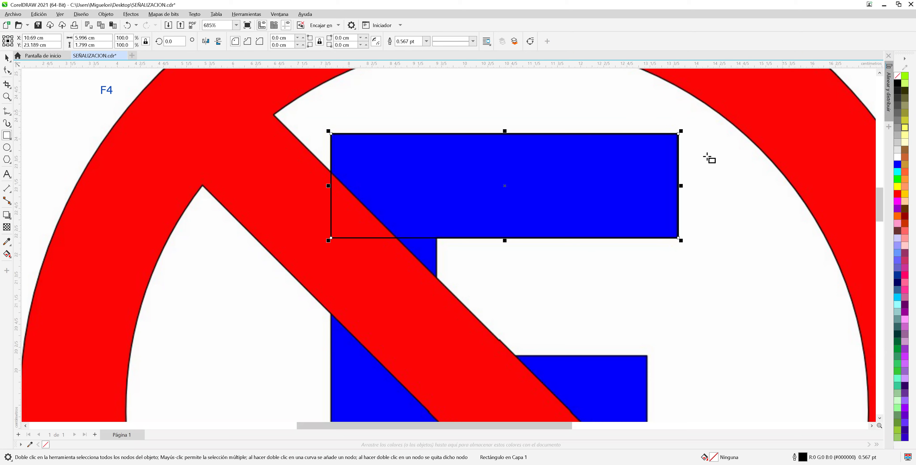
# Step: Give the rectangle on the E's top bar a green outline 1.0 pt wide
pyautogui.rightClick(898, 185)
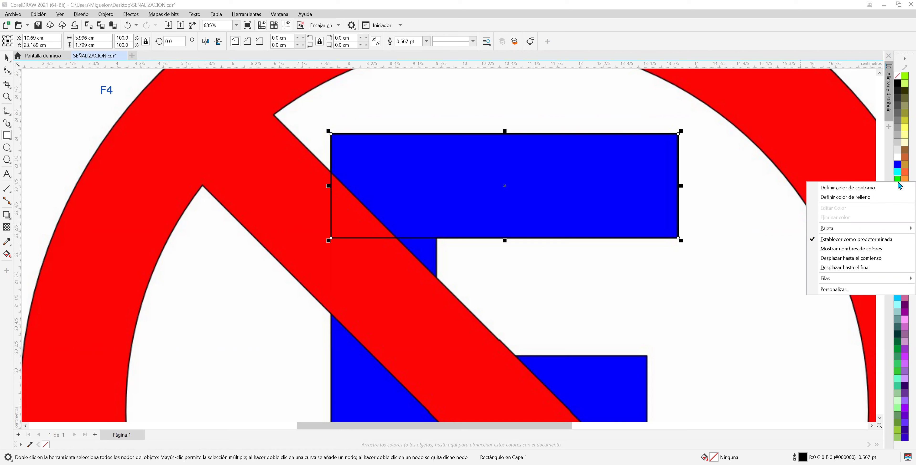
pyautogui.click(875, 188)
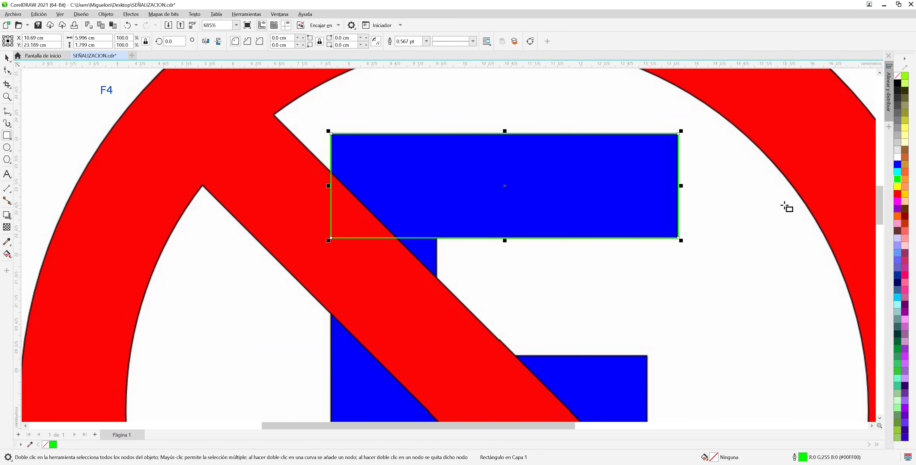
pyautogui.scroll(-1, 785, 211)
pyautogui.scroll(-1, 785, 211)
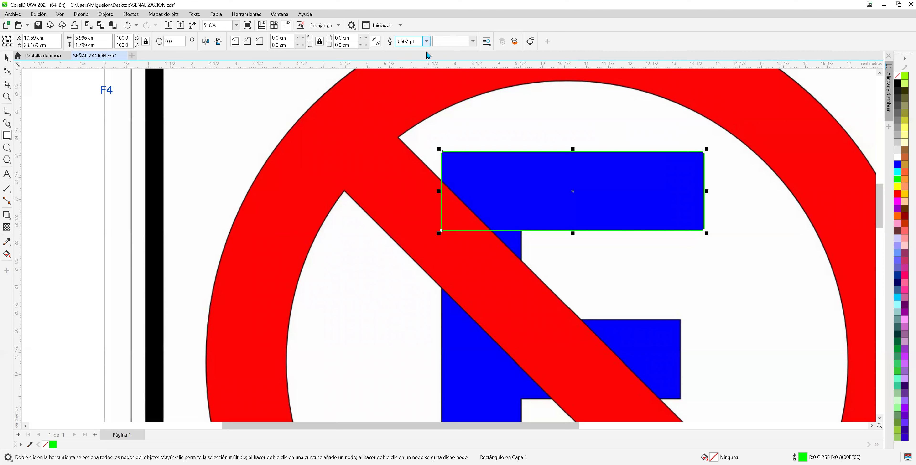
pyautogui.click(426, 41)
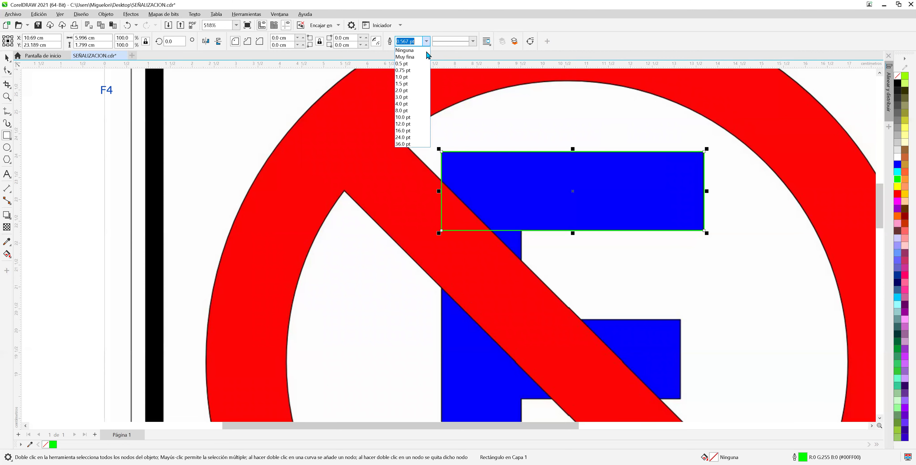
pyautogui.click(416, 77)
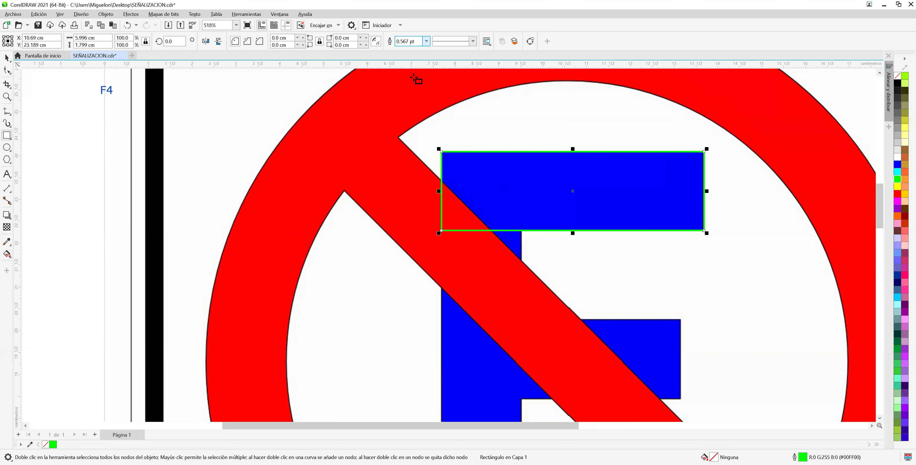
pyautogui.scroll(1, 720, 197)
pyautogui.scroll(1, 720, 197)
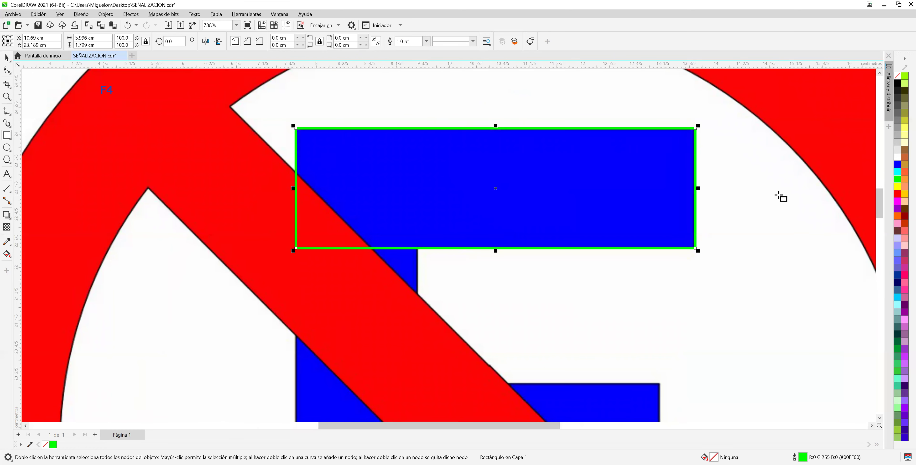
# Step: Change the top-bar rectangle's outline colour to yellow and save the document
pyautogui.rightClick(891, 199)
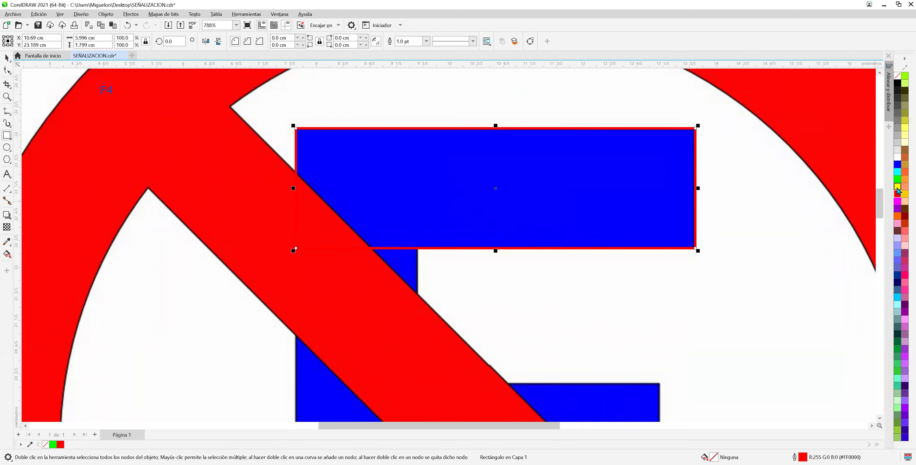
pyautogui.rightClick(890, 194)
pyautogui.click(892, 198)
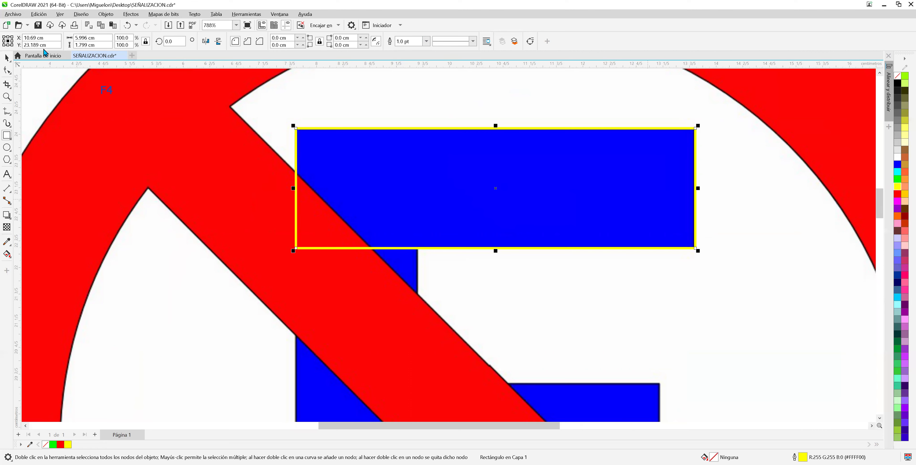
pyautogui.click(38, 26)
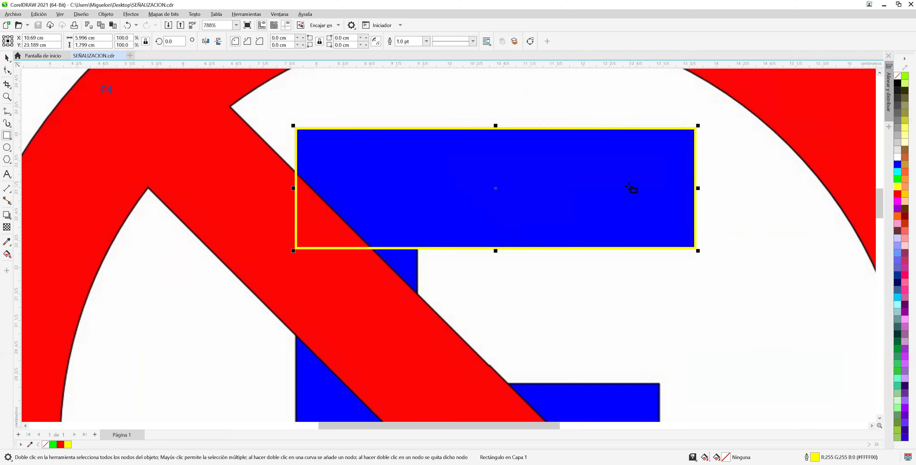
# Step: Copy the yellow rectangle straight down onto the E's middle bar and again onto its bottom bar
pyautogui.scroll(-1, 632, 184)
pyautogui.scroll(-1, 575, 180)
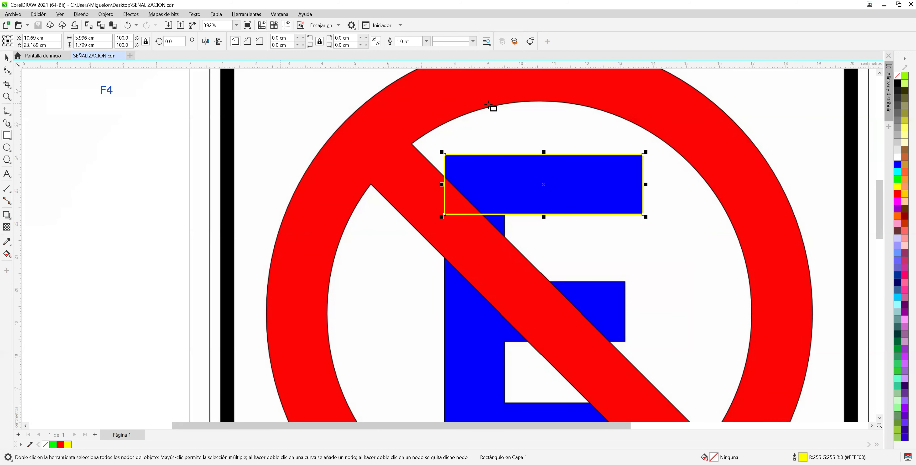
pyautogui.moveTo(881, 198); pyautogui.dragTo(881, 207)
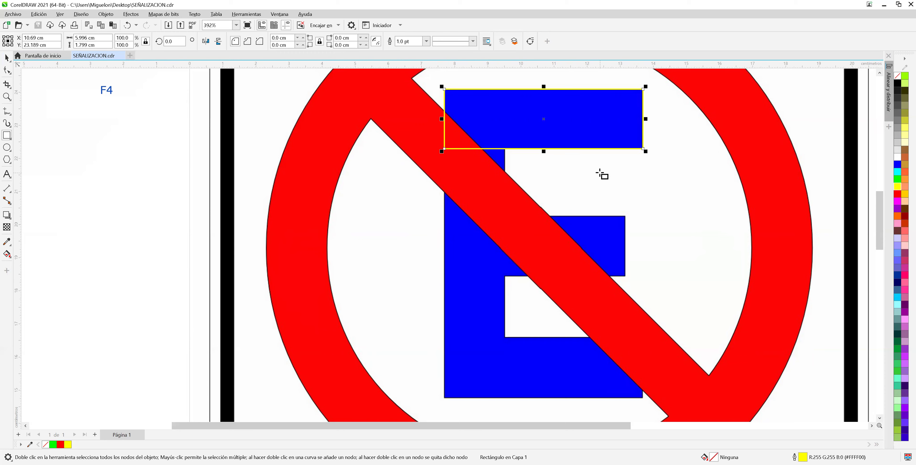
pyautogui.press('space')
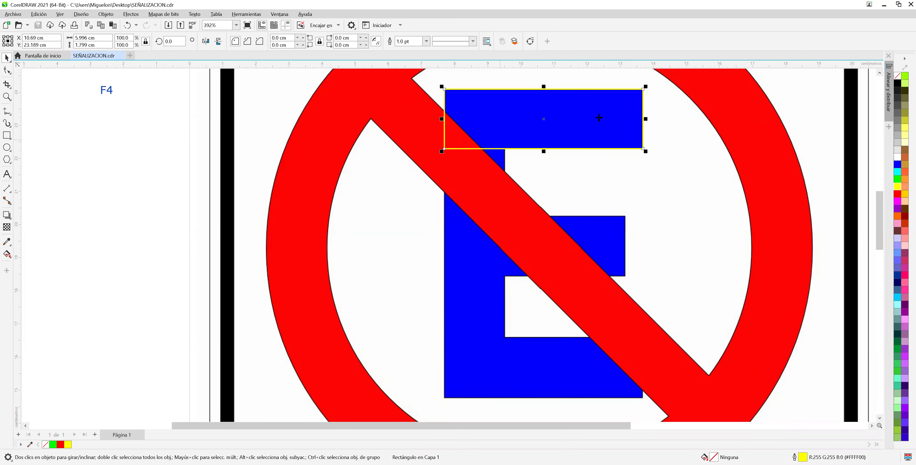
pyautogui.moveTo(600, 117); pyautogui.dragTo(600, 245)
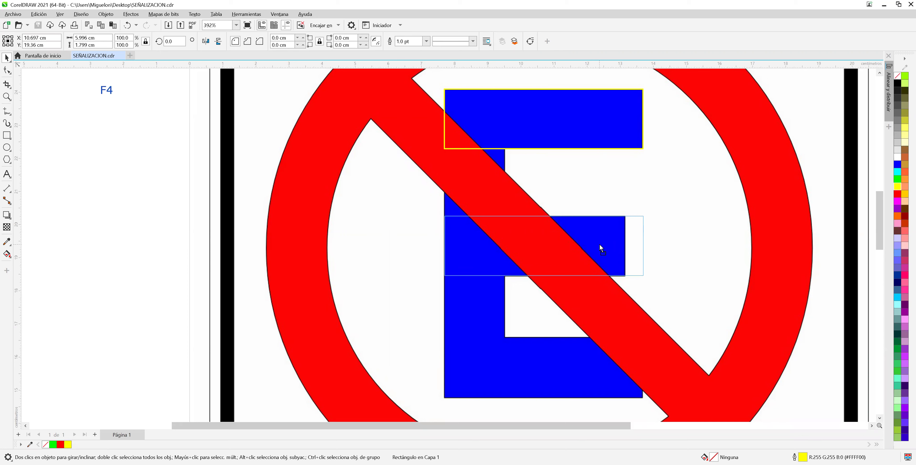
pyautogui.moveTo(600, 247); pyautogui.dragTo(600, 245)
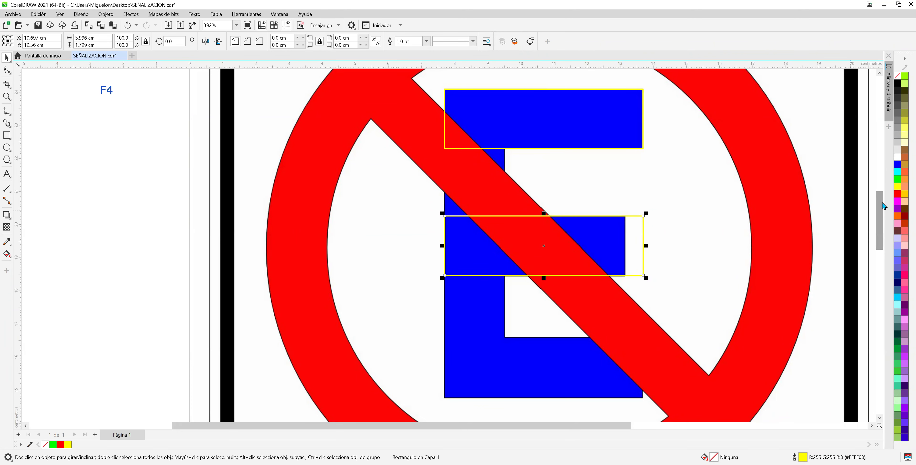
pyautogui.scroll(-2, 884, 207)
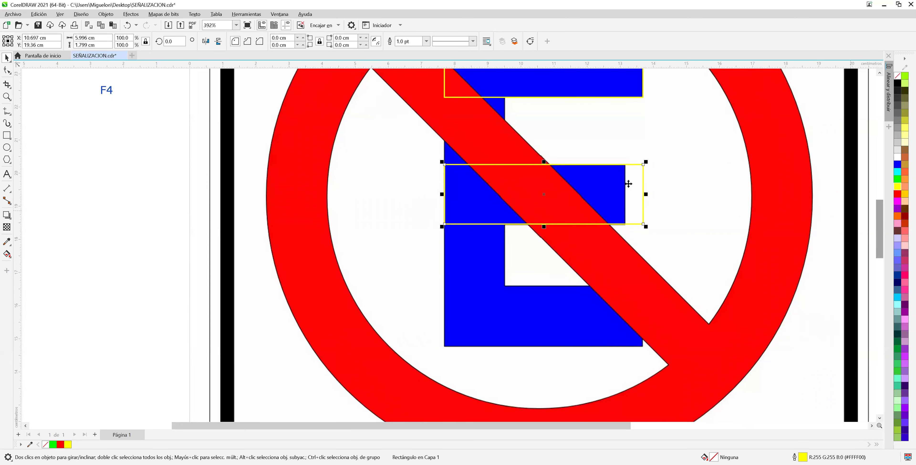
pyautogui.moveTo(628, 184); pyautogui.dragTo(626, 305)
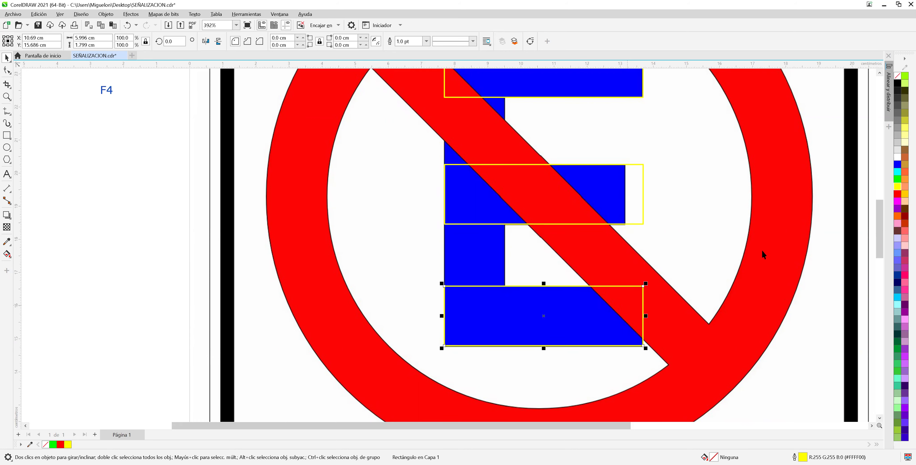
# Step: Narrow the middle rectangle from its free end to about 5.45 cm to match the E's middle bar
pyautogui.scroll(1, 659, 208)
pyautogui.scroll(2, 654, 208)
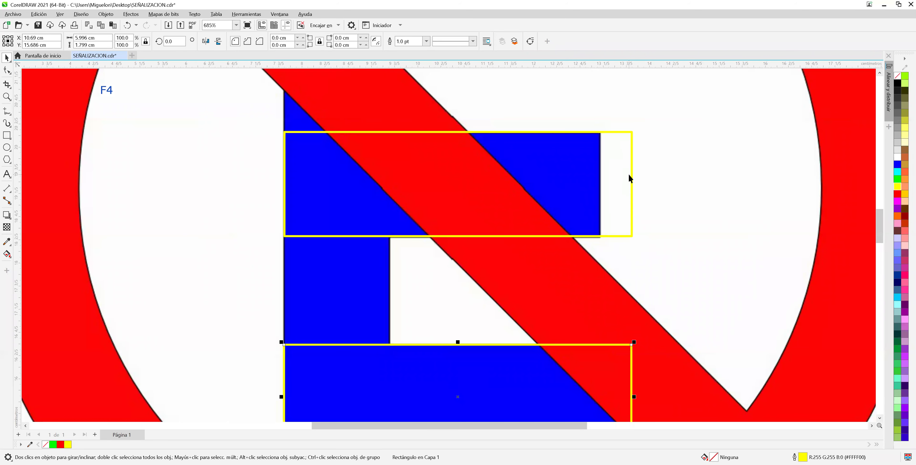
pyautogui.click(631, 176)
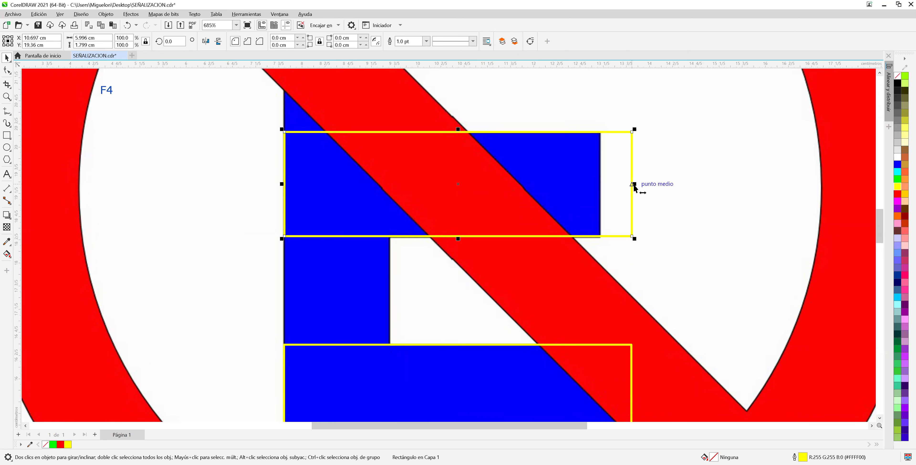
pyautogui.moveTo(634, 184); pyautogui.dragTo(602, 186)
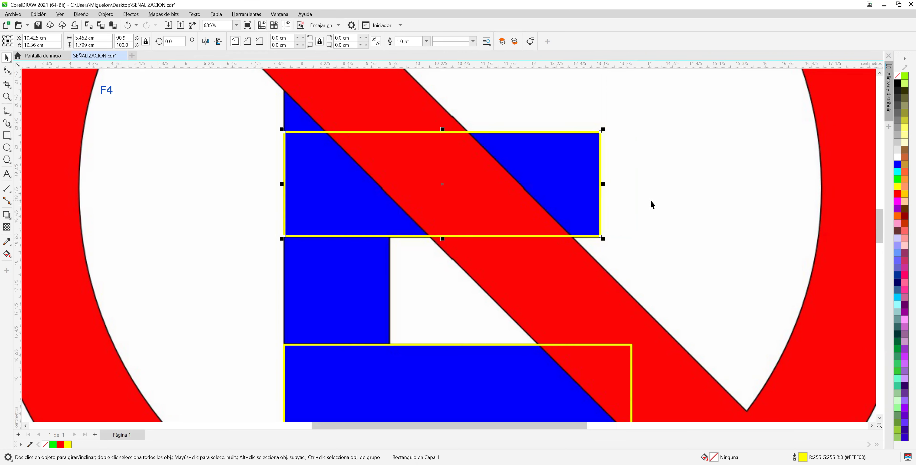
# Step: Nudge the middle and bottom yellow rectangles down one small step each, to vertical positions of 19.35 cm and 15.666 cm
pyautogui.press('Down')
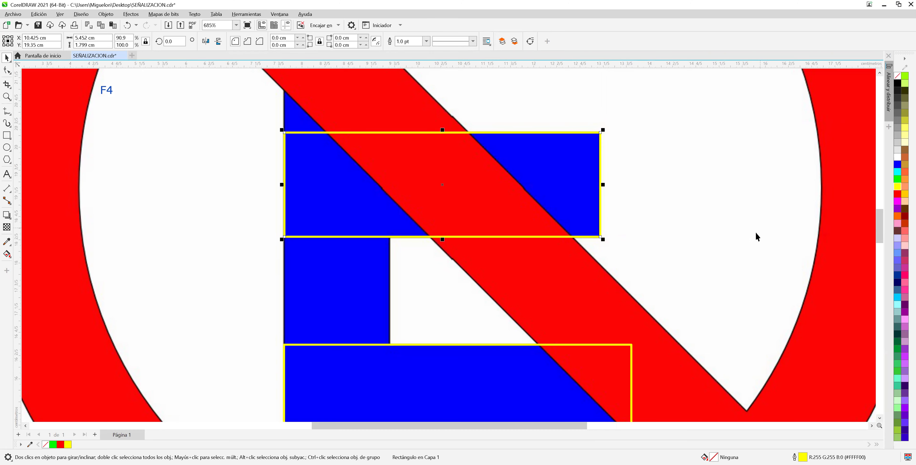
pyautogui.scroll(-2, 752, 237)
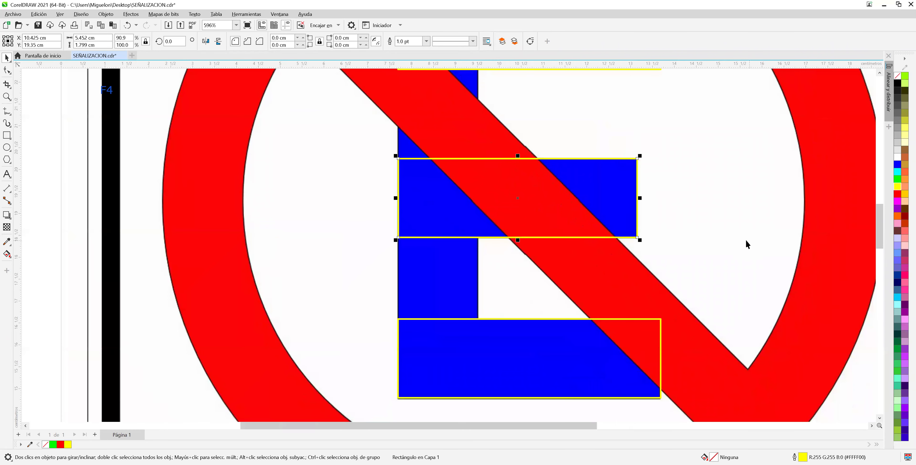
pyautogui.click(647, 318)
pyautogui.press('Down')
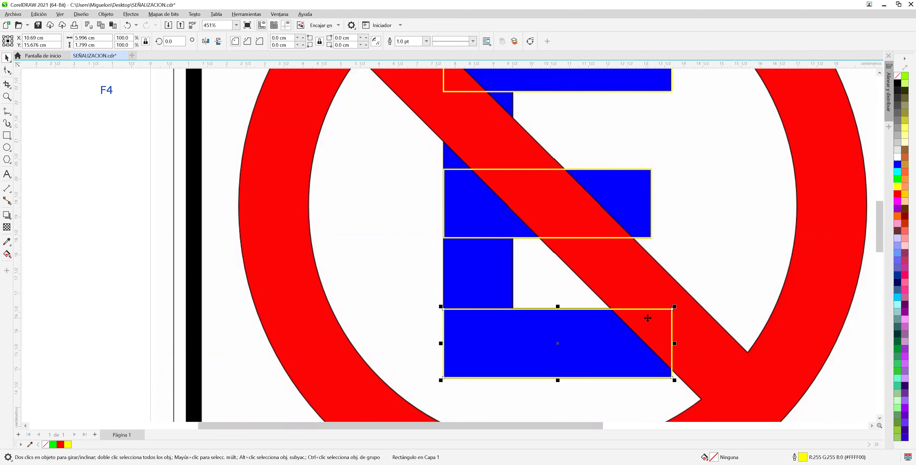
pyautogui.press('Down')
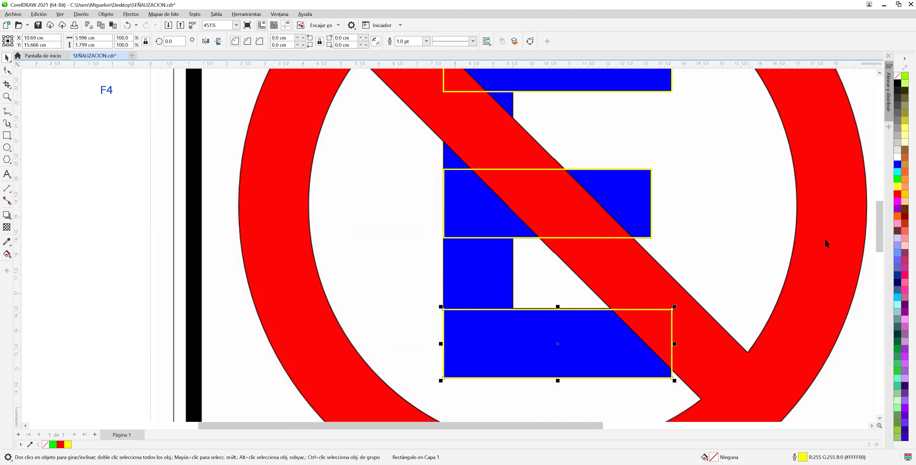
pyautogui.scroll(-1, 821, 239)
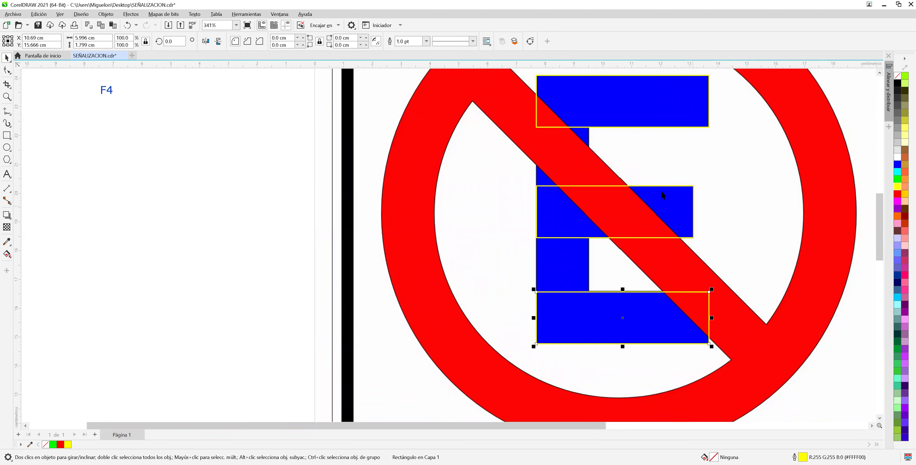
# Step: Copy the middle rectangle straight up onto the E's top bar and narrow the copy to about 1.83 cm, the stem's width
pyautogui.click(646, 190)
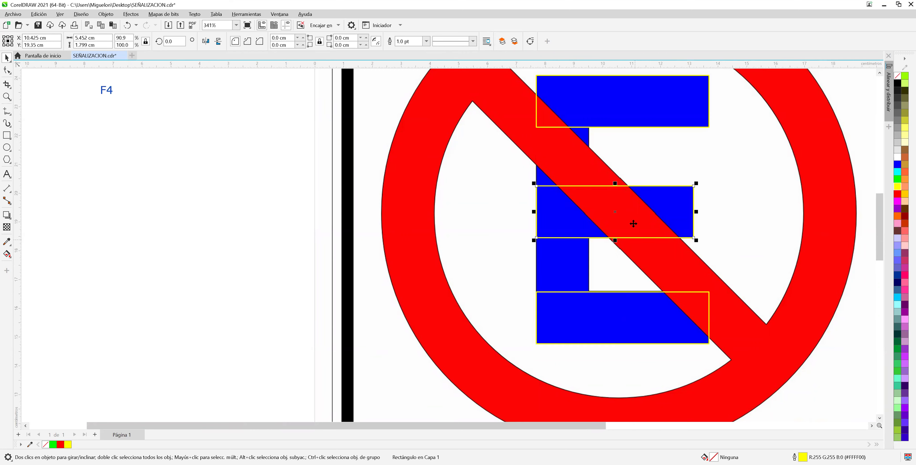
pyautogui.moveTo(633, 223); pyautogui.dragTo(633, 123)
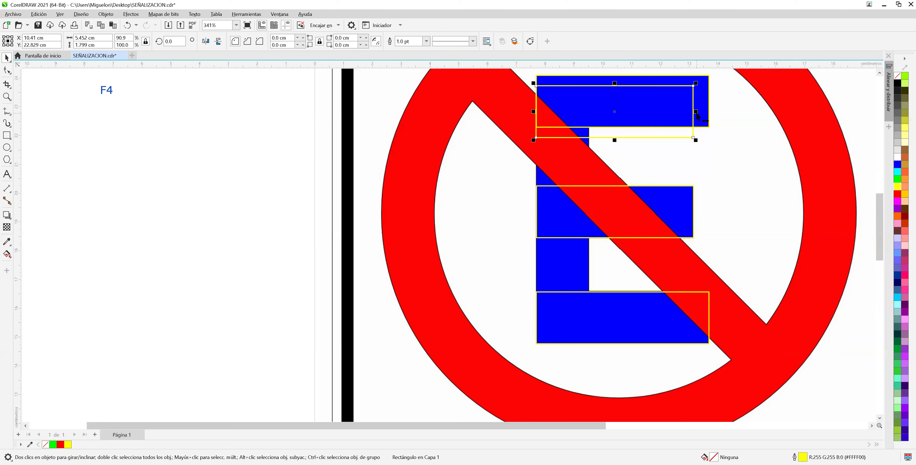
pyautogui.moveTo(696, 113); pyautogui.dragTo(690, 115)
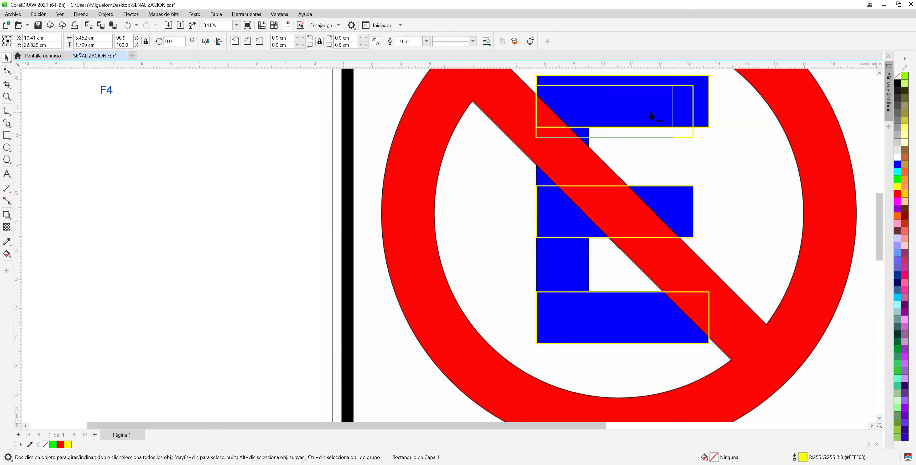
pyautogui.moveTo(612, 114); pyautogui.dragTo(592, 120)
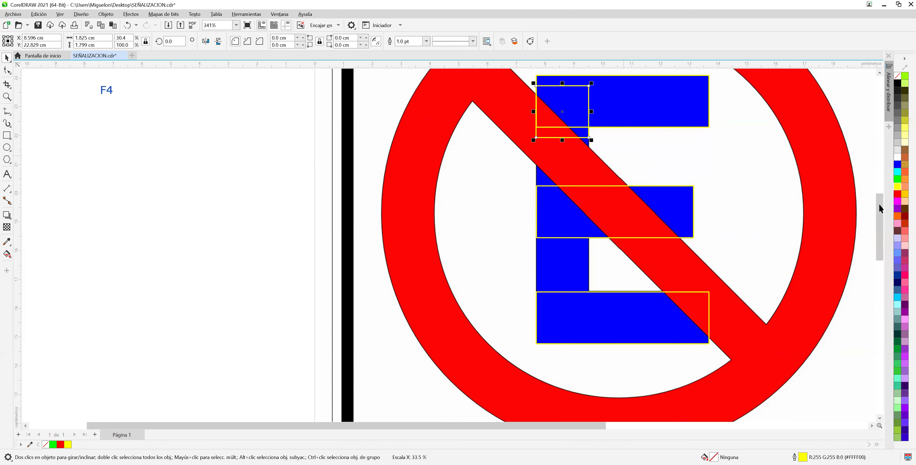
# Step: Give the narrow rectangle a green outline and stretch it up and down over the E's full height, about 9.3 cm
pyautogui.rightClick(898, 181)
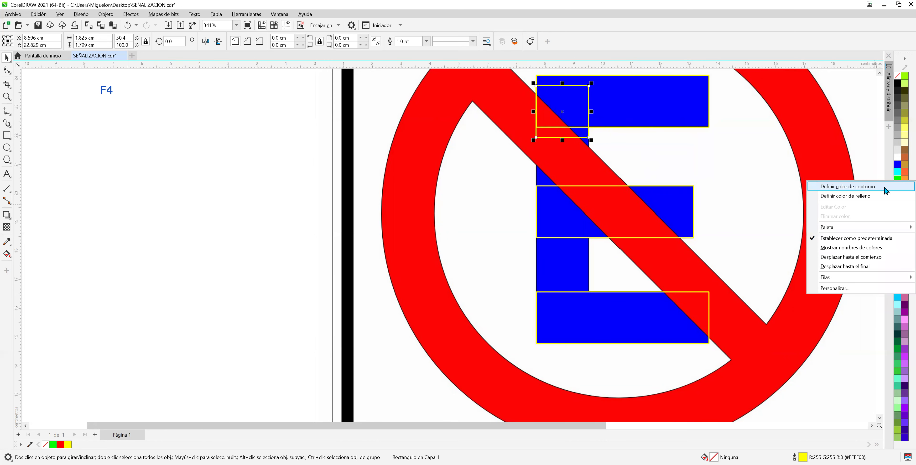
pyautogui.click(884, 188)
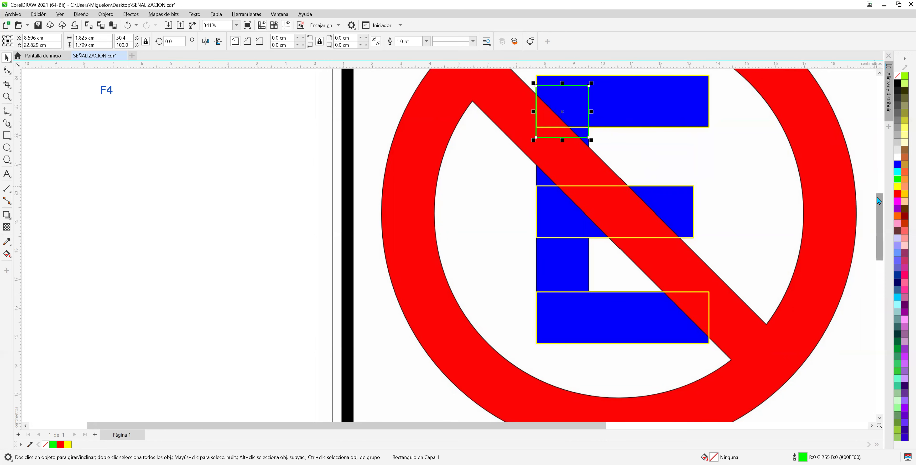
pyautogui.scroll(1, 876, 192)
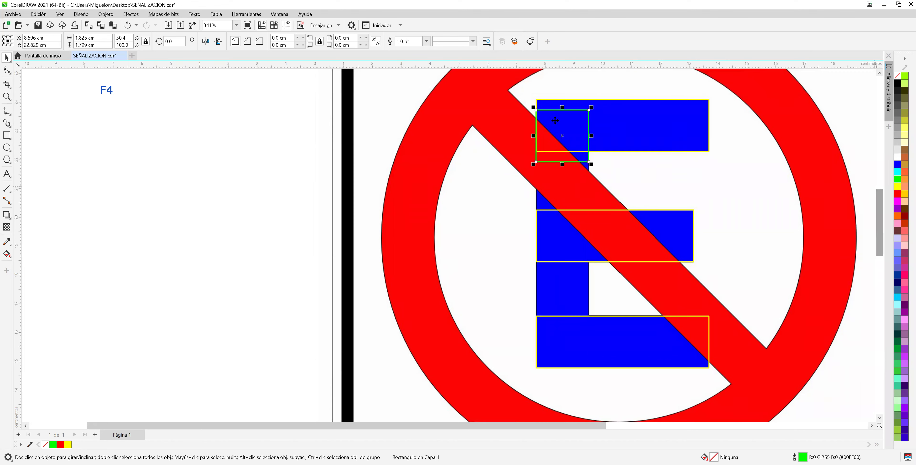
pyautogui.moveTo(561, 110); pyautogui.dragTo(560, 100)
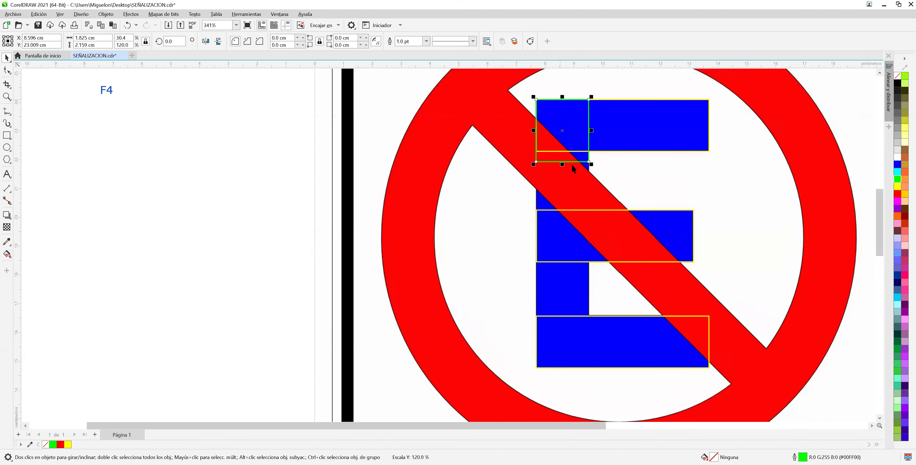
pyautogui.moveTo(562, 165); pyautogui.dragTo(574, 369)
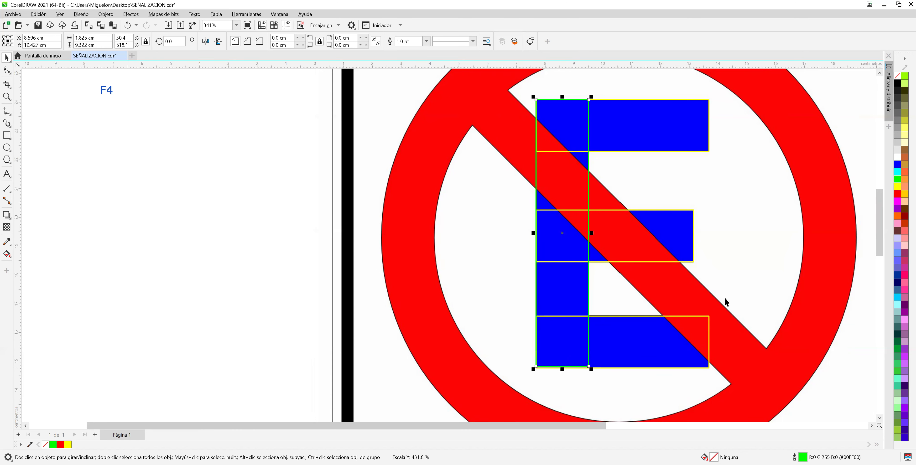
pyautogui.click(755, 286)
# Step: Fill the E's top-bar rectangle with pale yellow, the middle one with orange and the bottom one with light blue
pyautogui.scroll(-1, 744, 280)
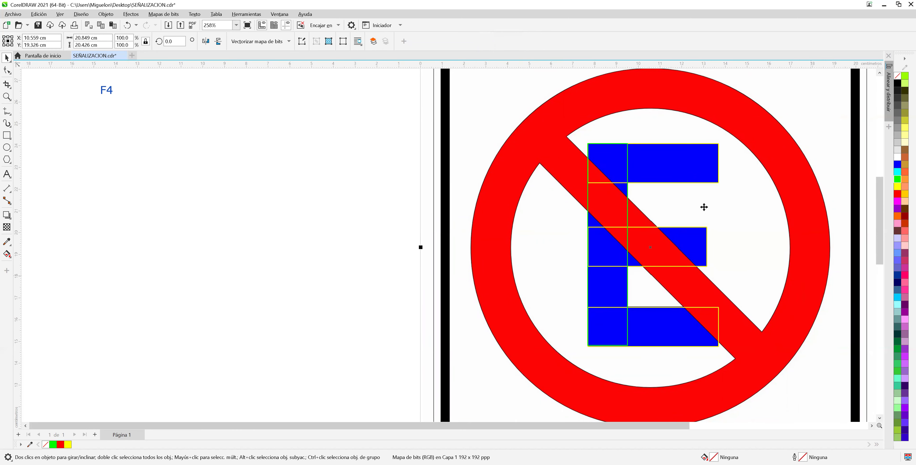
pyautogui.scroll(1, 705, 207)
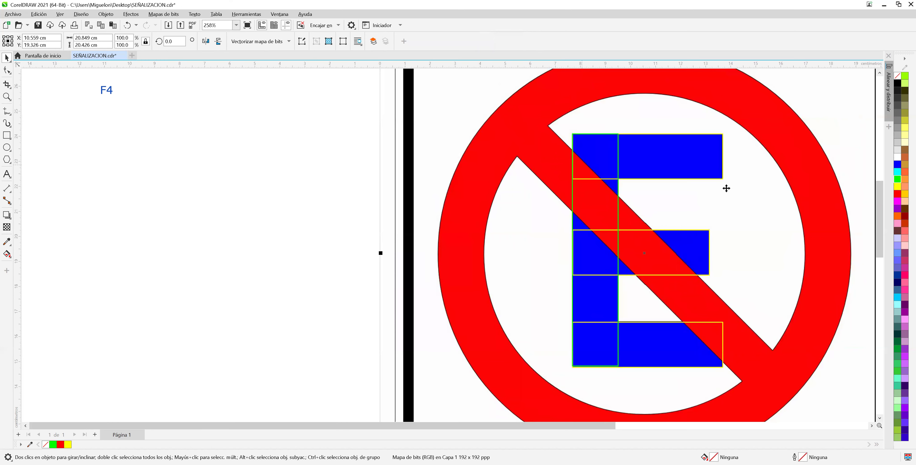
pyautogui.click(702, 166)
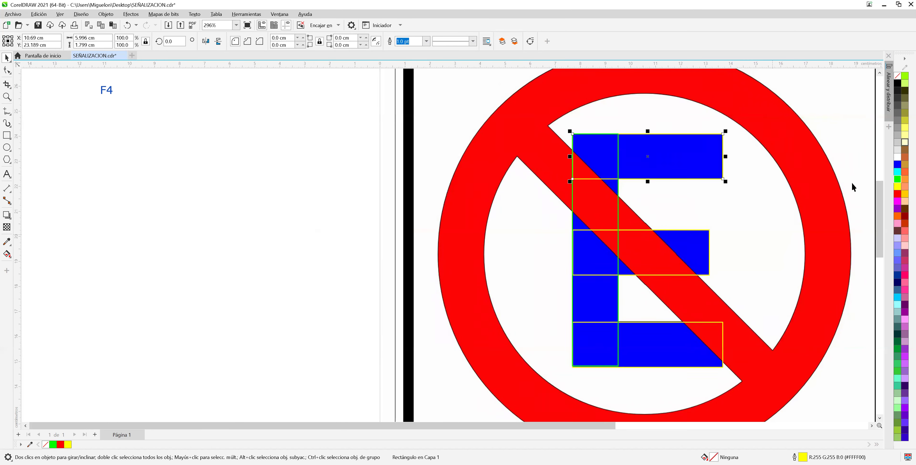
pyautogui.click(685, 253)
pyautogui.click(897, 216)
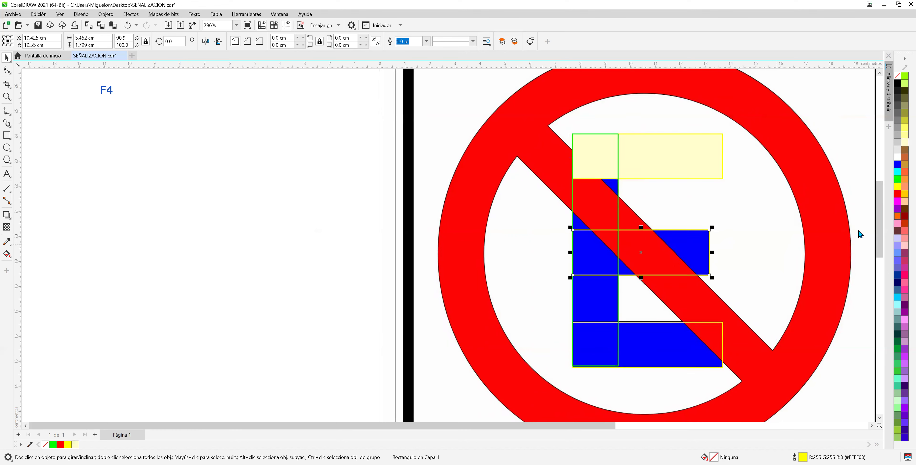
pyautogui.click(709, 330)
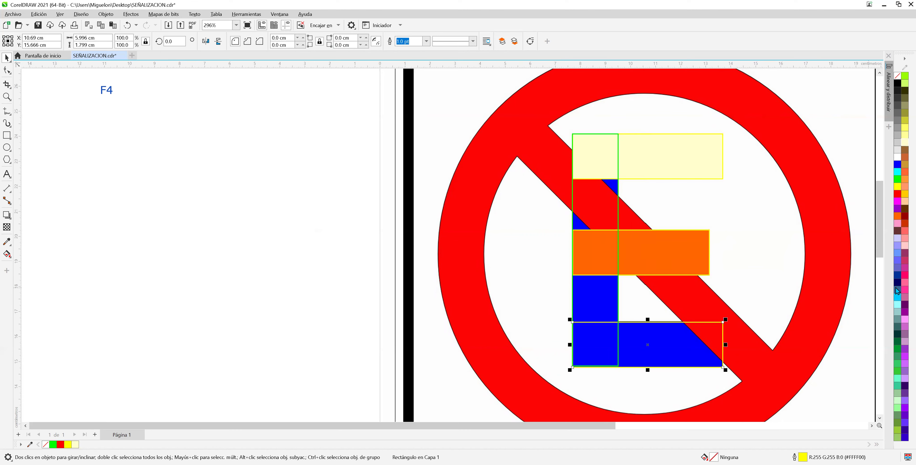
pyautogui.click(897, 298)
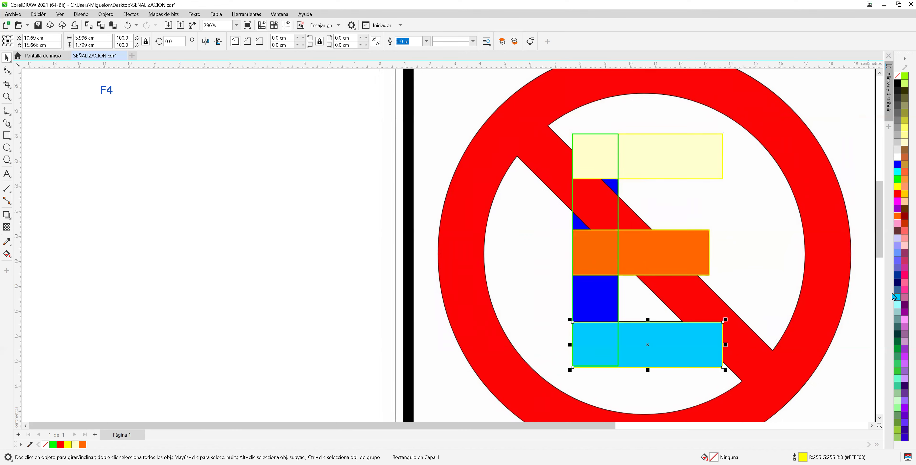
# Step: Fill the E's vertical stem rectangle with green
pyautogui.click(607, 220)
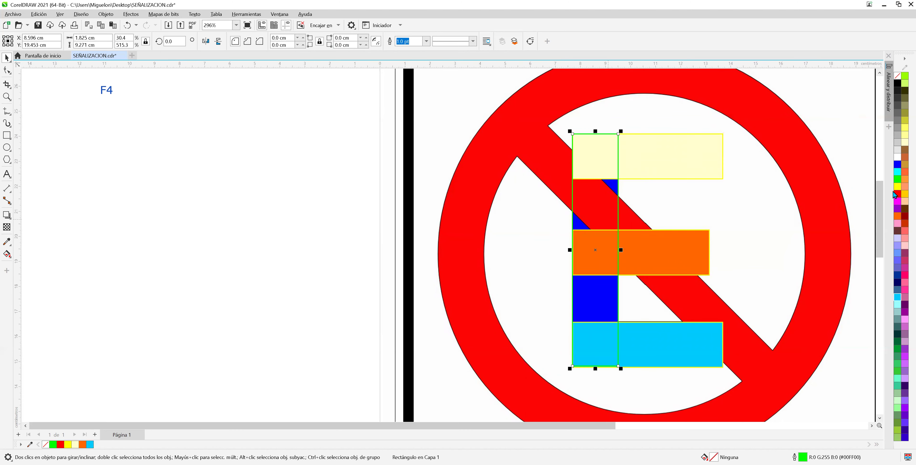
pyautogui.click(898, 179)
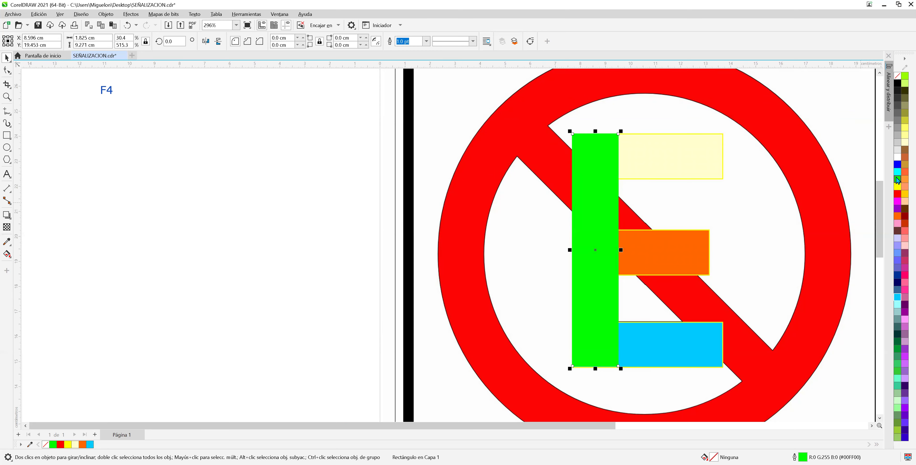
pyautogui.click(799, 180)
pyautogui.scroll(2, 794, 178)
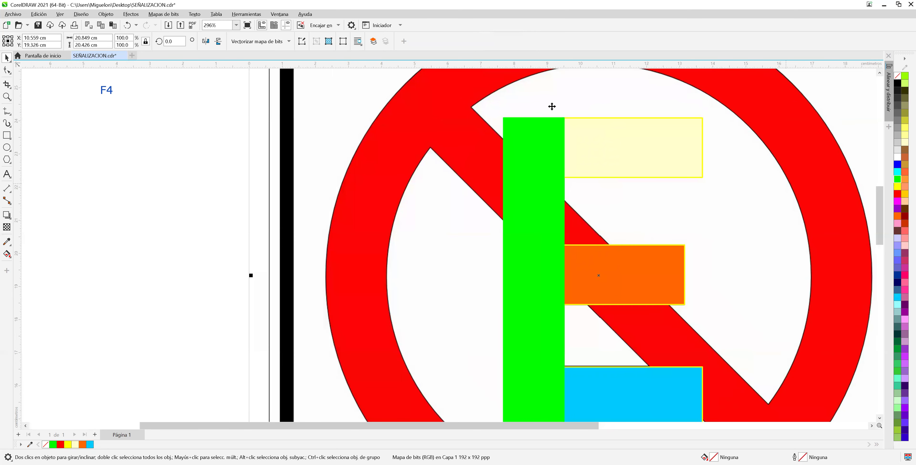
# Step: Set both the fill and the outline of the stem rectangle to dark blue (#003399)
pyautogui.click(522, 138)
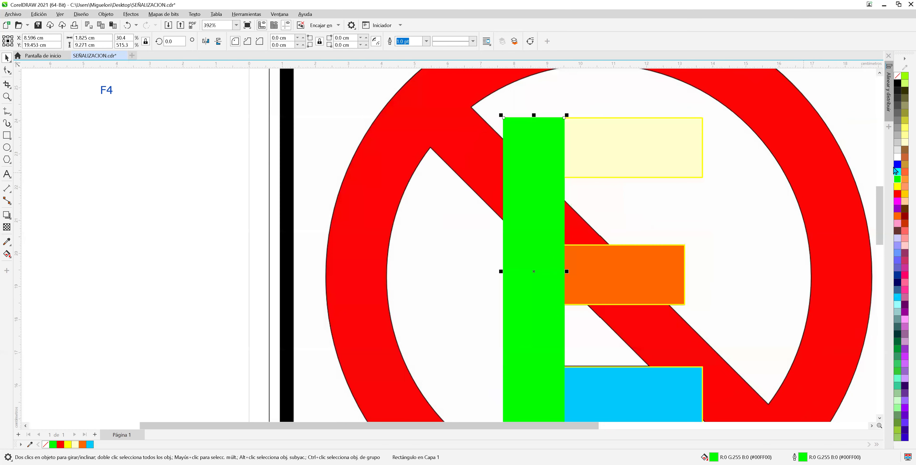
pyautogui.click(897, 174)
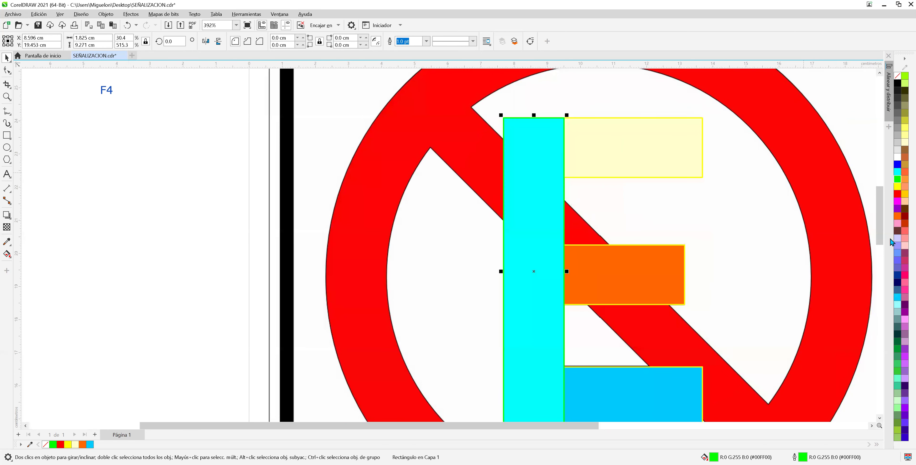
pyautogui.click(898, 275)
pyautogui.rightClick(897, 277)
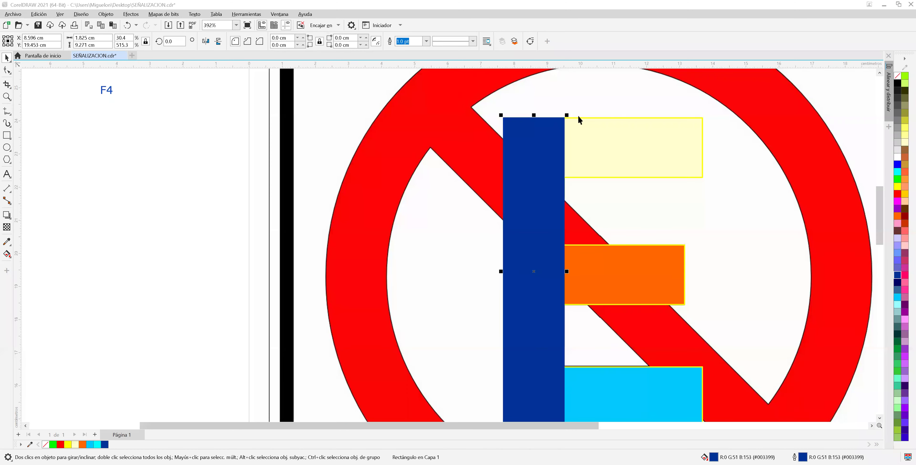
pyautogui.click(553, 140)
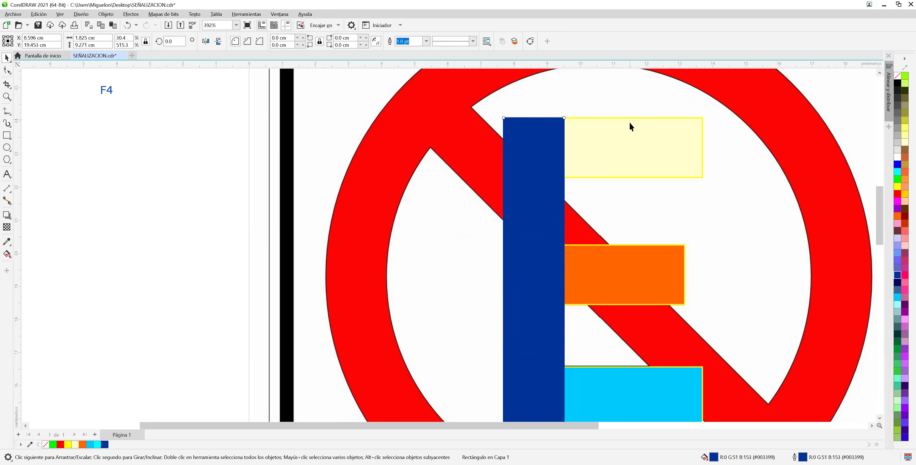
pyautogui.keyDown('shift'); pyautogui.click(681, 137); pyautogui.keyUp('shift')
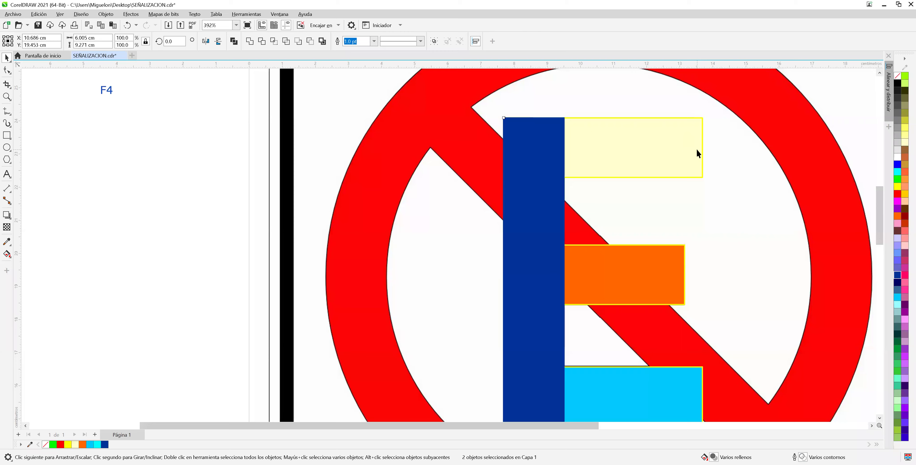
pyautogui.scroll(-1, 696, 150)
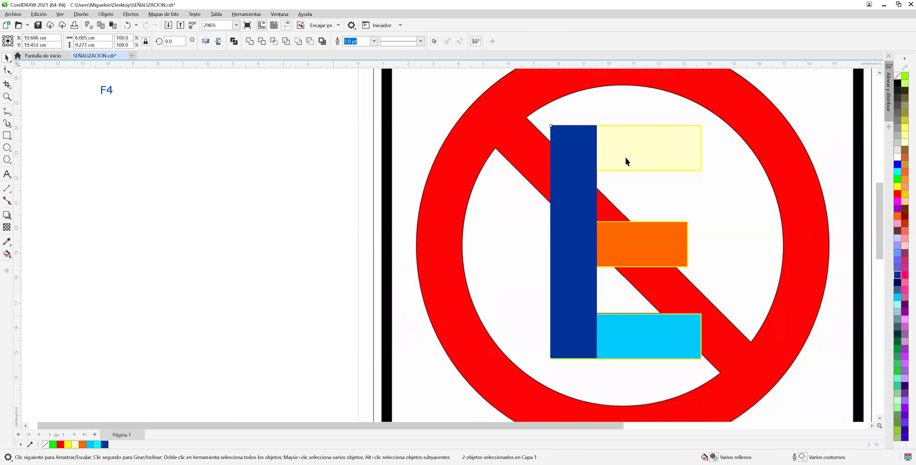
pyautogui.click(584, 152)
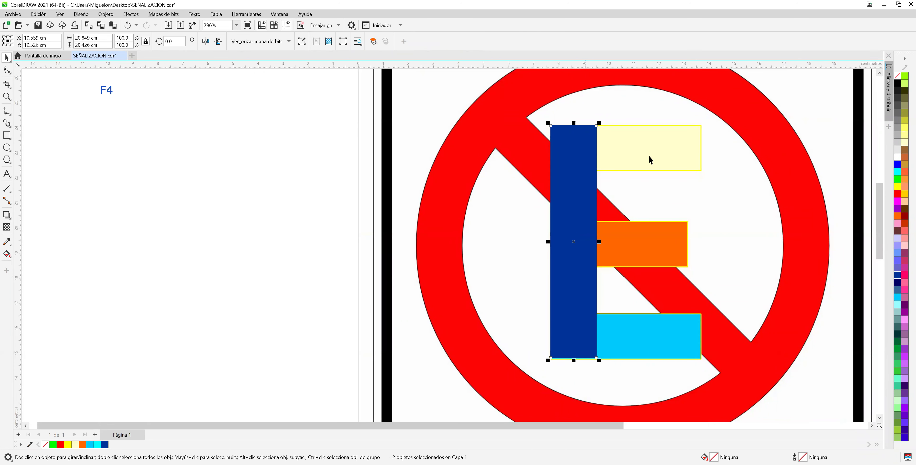
# Step: Select the stem and top-bar rectangles together and look through the available Align and Distribute commands
pyautogui.click(593, 160)
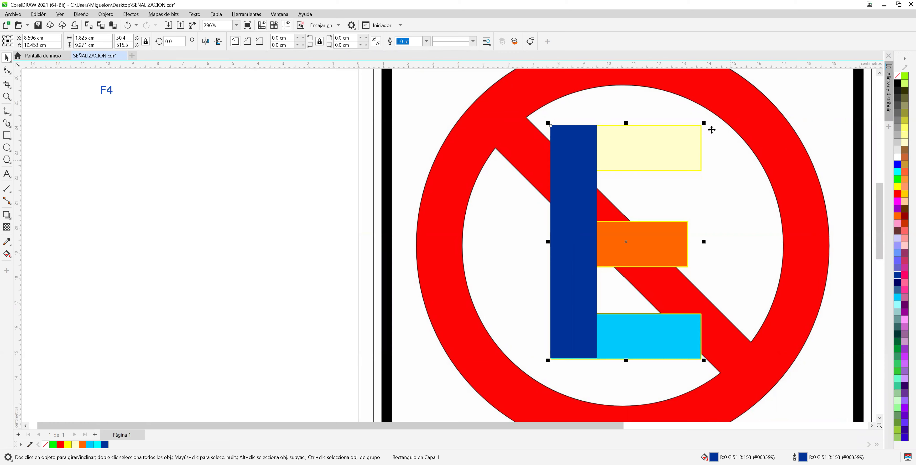
pyautogui.keyDown('shift'); pyautogui.click(586, 128); pyautogui.keyUp('shift')
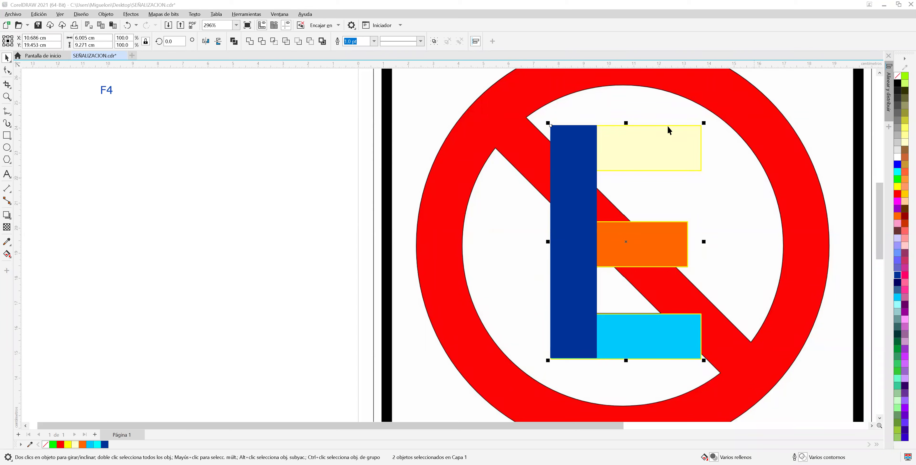
pyautogui.click(107, 14)
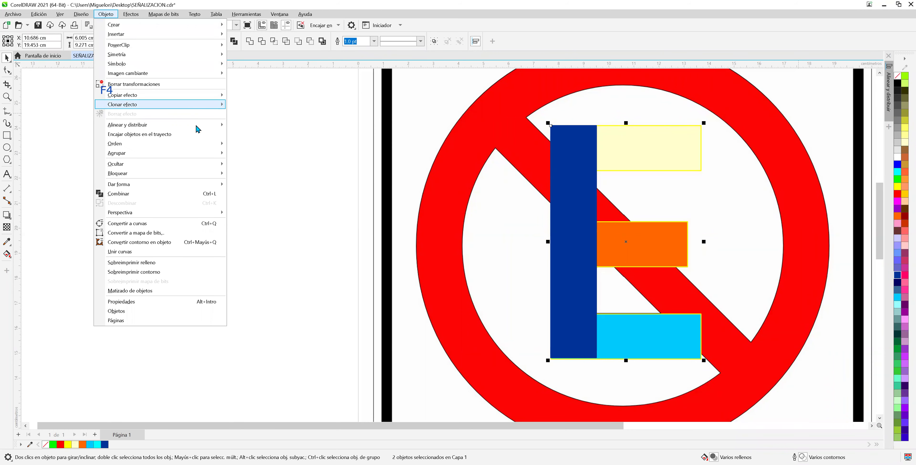
pyautogui.moveTo(199, 126)
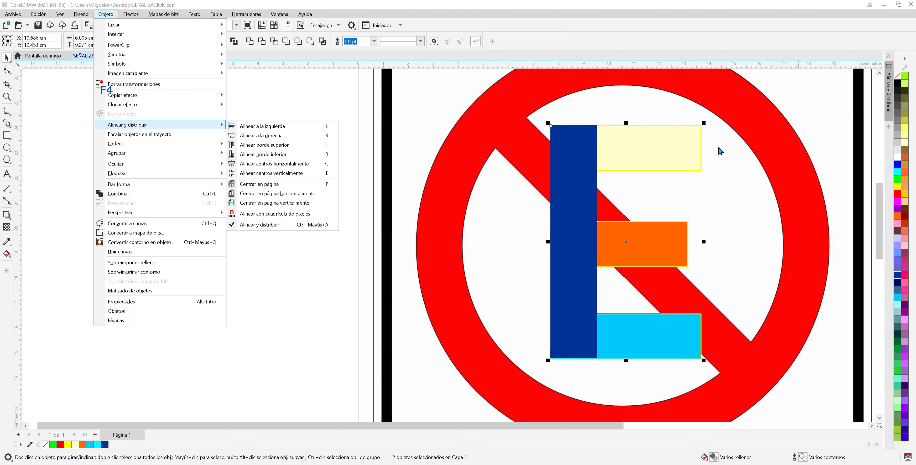
pyautogui.click(869, 94)
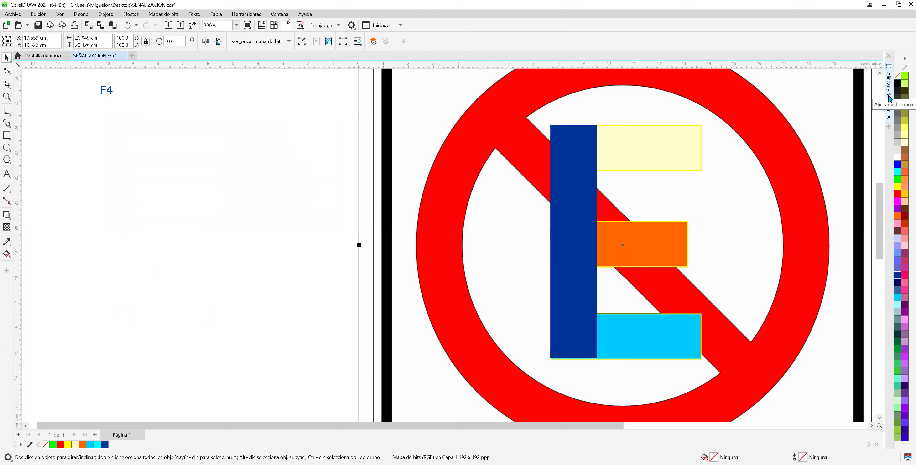
# Step: Show the Align and Distribute options and select the E's dark blue stem together with its pale yellow top bar
pyautogui.click(890, 98)
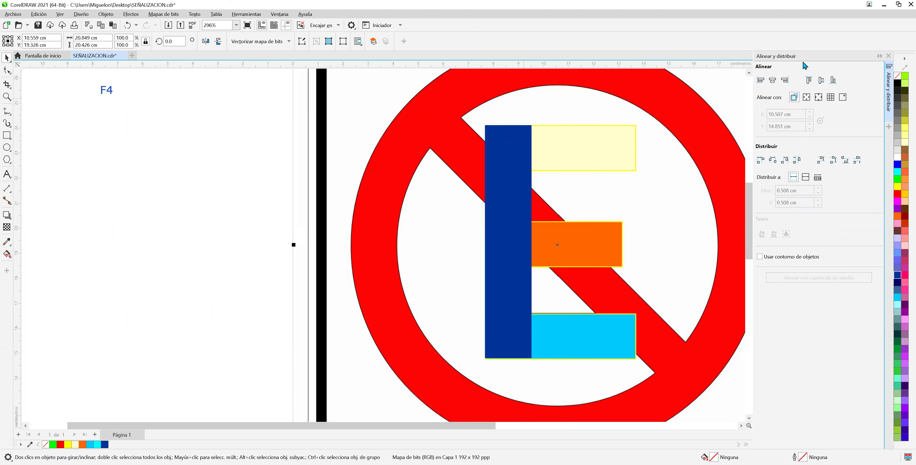
pyautogui.click(516, 140)
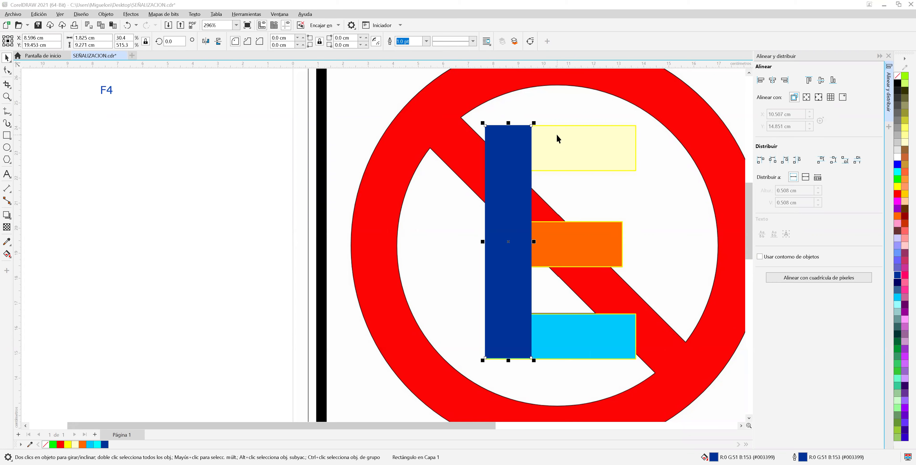
pyautogui.keyDown('shift'); pyautogui.click(587, 134); pyautogui.keyUp('shift')
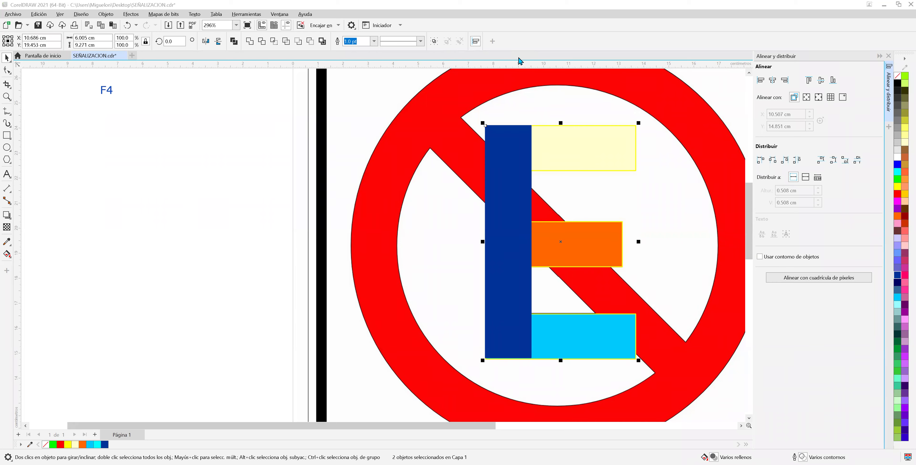
pyautogui.moveTo(136, 147)
pyautogui.mouseDown()
pyautogui.moveTo(153, 303)
pyautogui.moveTo(175, 331)
pyautogui.mouseUp()
pyautogui.moveTo(153, 136); pyautogui.dragTo(249, 167)
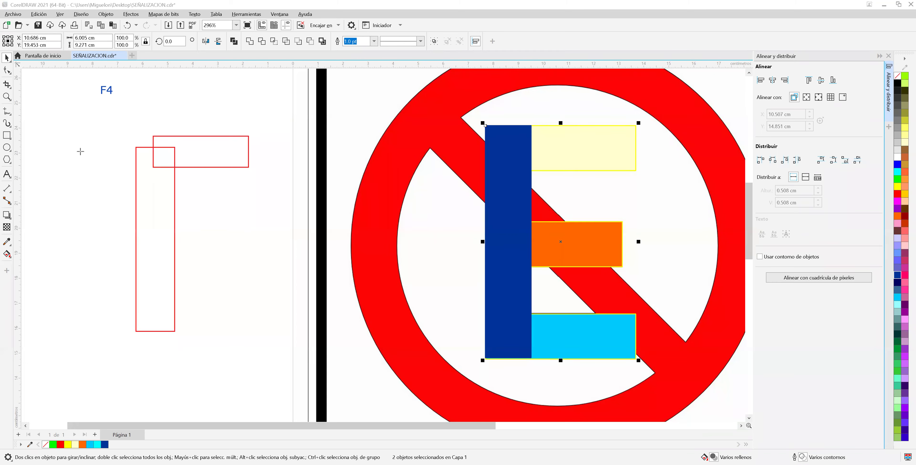
pyautogui.moveTo(111, 118); pyautogui.dragTo(111, 233)
pyautogui.hotkey('ctrl', 'z')
pyautogui.moveTo(105, 118); pyautogui.dragTo(106, 239)
pyautogui.moveTo(202, 135); pyautogui.dragTo(378, 152)
pyautogui.write('A')
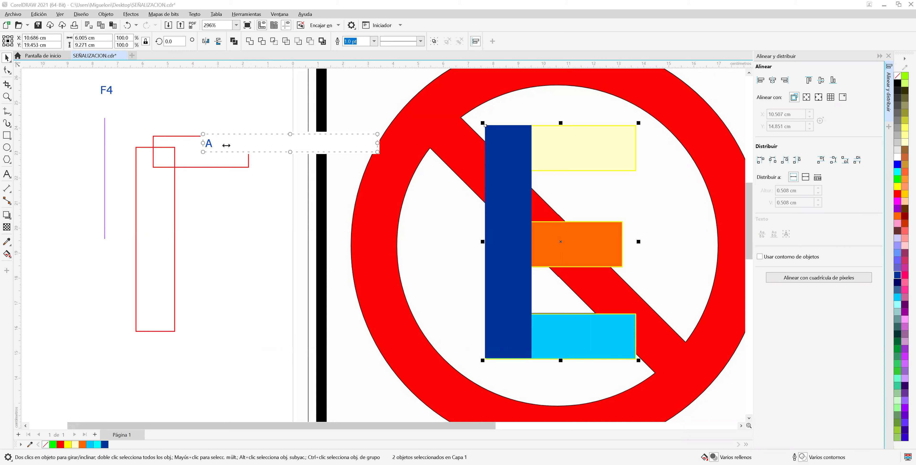
pyautogui.moveTo(226, 145)
pyautogui.mouseDown()
pyautogui.moveTo(211, 148)
pyautogui.moveTo(230, 156)
pyautogui.mouseUp()
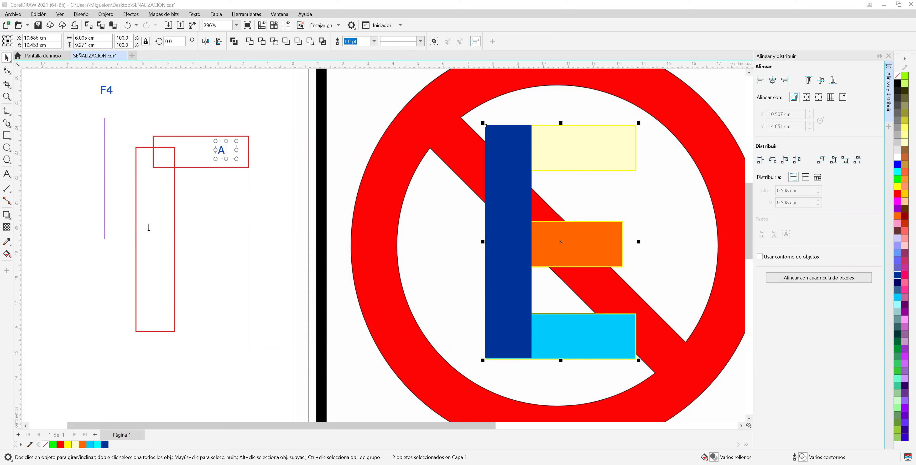
pyautogui.press('Escape')
pyautogui.click(170, 254)
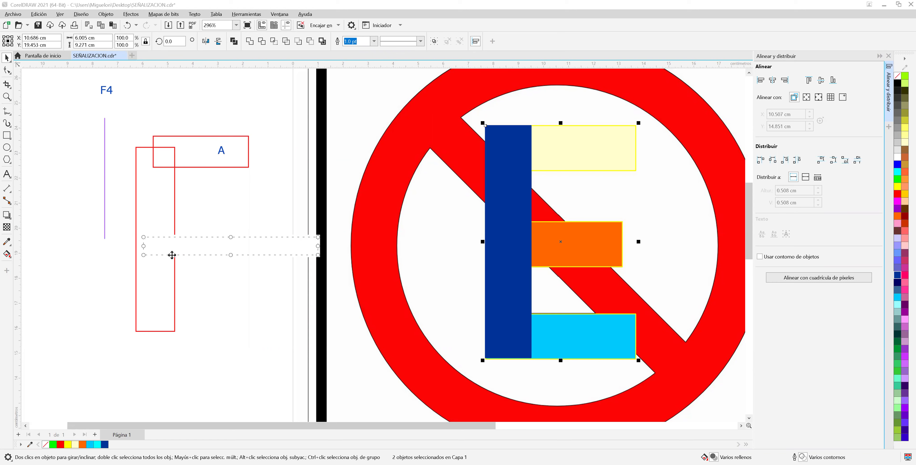
pyautogui.write('E')
pyautogui.moveTo(317, 246); pyautogui.dragTo(162, 246)
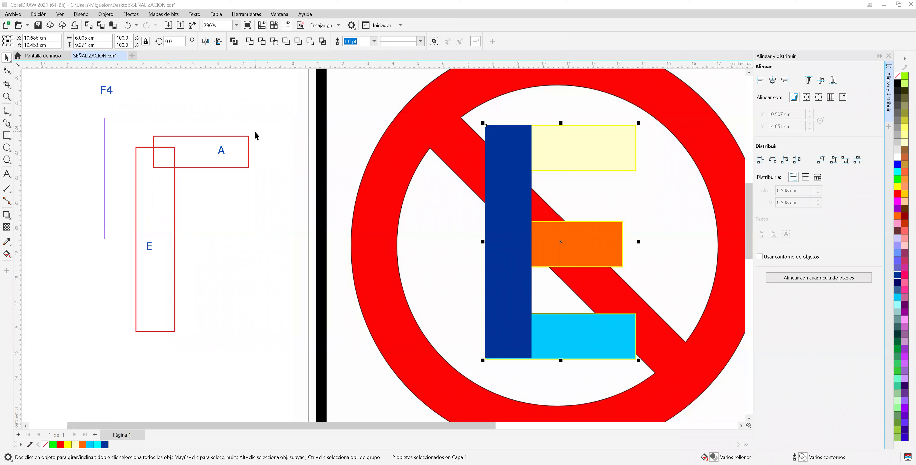
# Step: Draw a horizontal practice rectangle about 3.77 by 1.3 cm in the empty area beside the sign and fill it red
pyautogui.click(7, 136)
pyautogui.moveTo(239, 189); pyautogui.dragTo(334, 221)
pyautogui.click(898, 194)
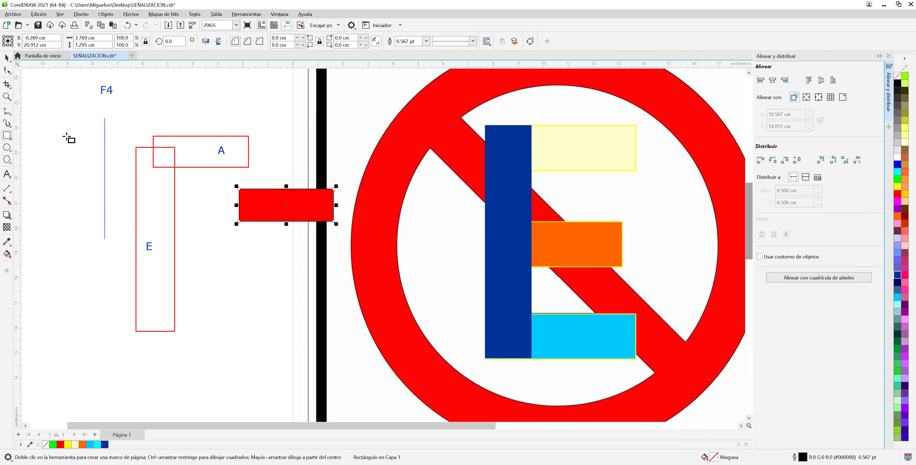
# Step: Draw a vertical practice rectangle about 1.8 by 6.48 cm below the red one and fill it steel blue (#336699)
pyautogui.moveTo(200, 218); pyautogui.dragTo(245, 381)
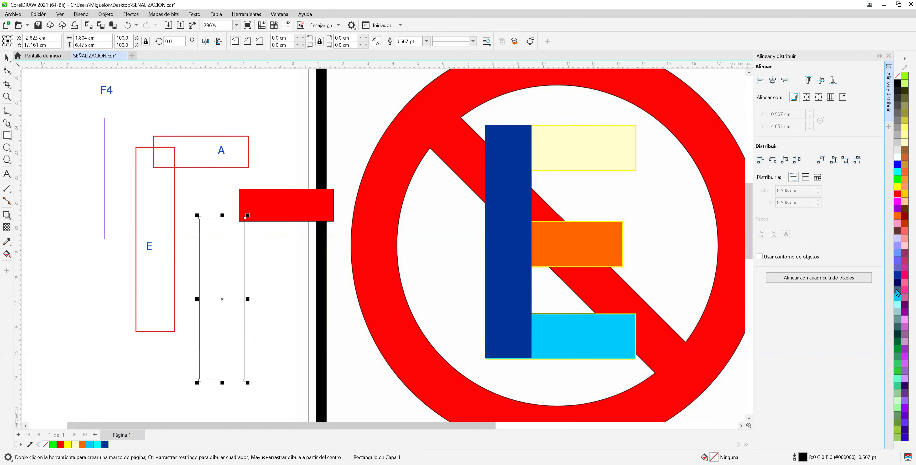
pyautogui.click(897, 294)
pyautogui.click(6, 58)
pyautogui.press('Escape')
# Step: Move the blue and red practice rectangles apart, then align the blue one to the red one's left edge
pyautogui.moveTo(229, 268); pyautogui.dragTo(124, 295)
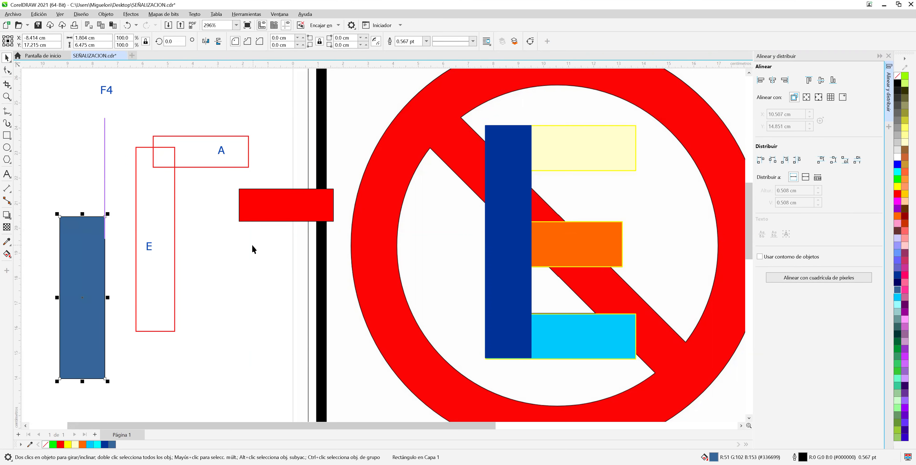
pyautogui.moveTo(298, 206); pyautogui.dragTo(251, 106)
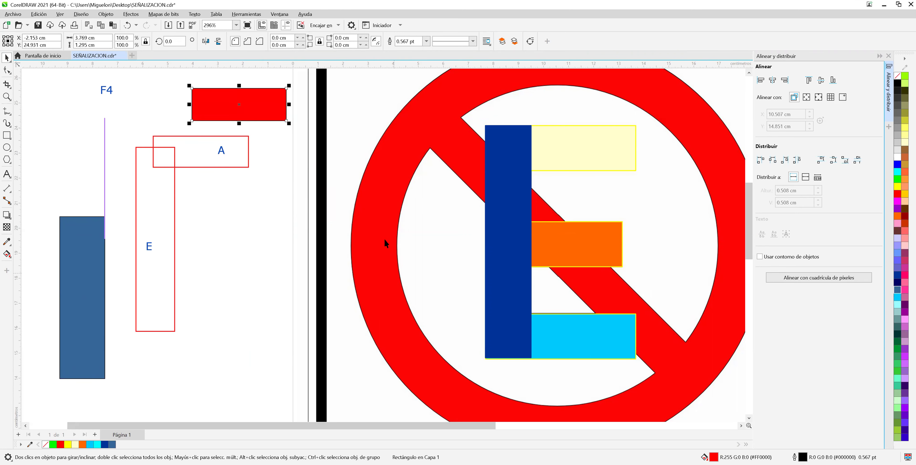
pyautogui.click(84, 245)
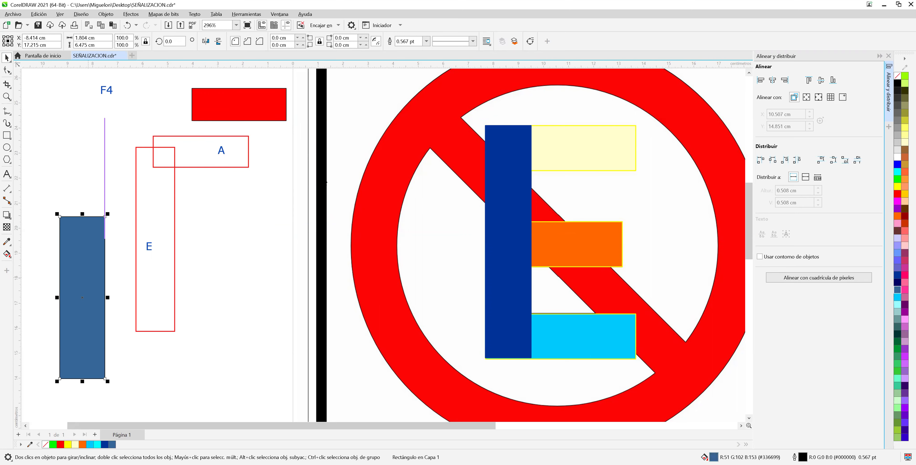
pyautogui.keyDown('shift'); pyautogui.click(268, 111); pyautogui.keyUp('shift')
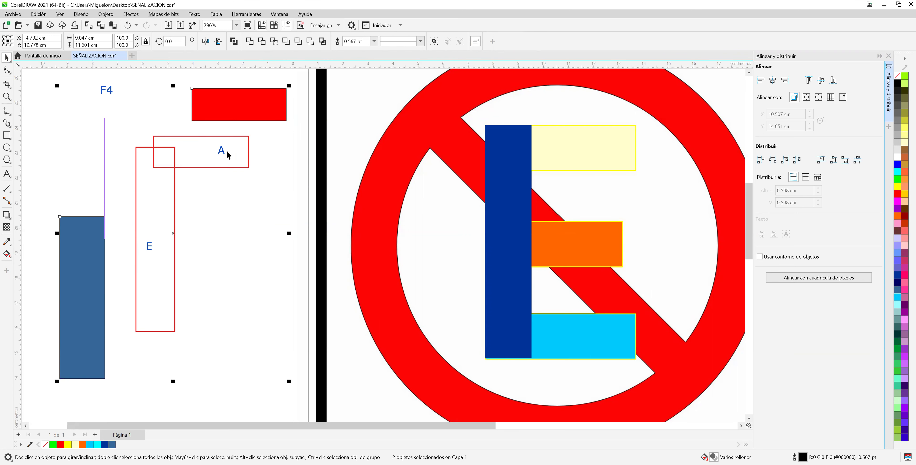
pyautogui.click(760, 81)
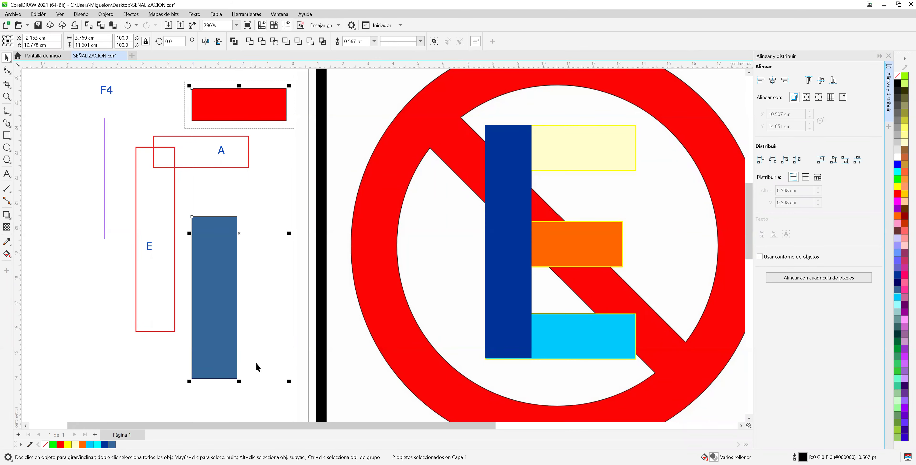
# Step: Align the top edge of the blue practice rectangle with the top edge of the red one
pyautogui.click(307, 170)
pyautogui.click(217, 248)
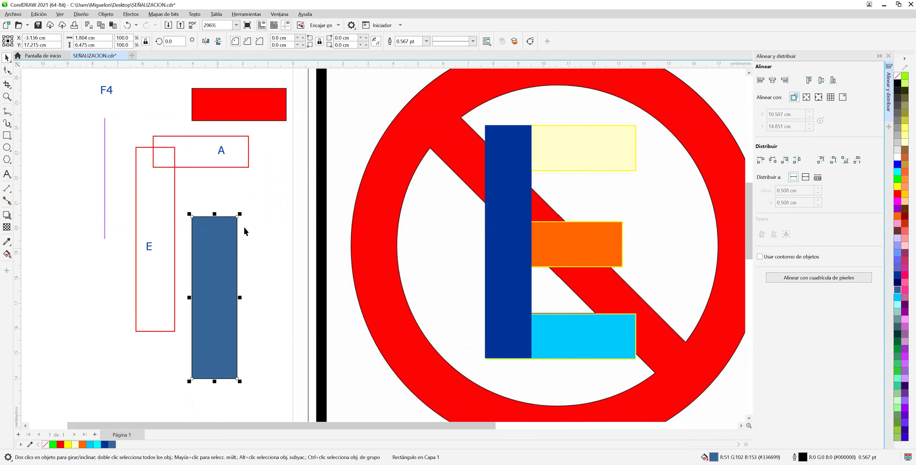
pyautogui.keyDown('shift'); pyautogui.click(217, 99); pyautogui.keyUp('shift')
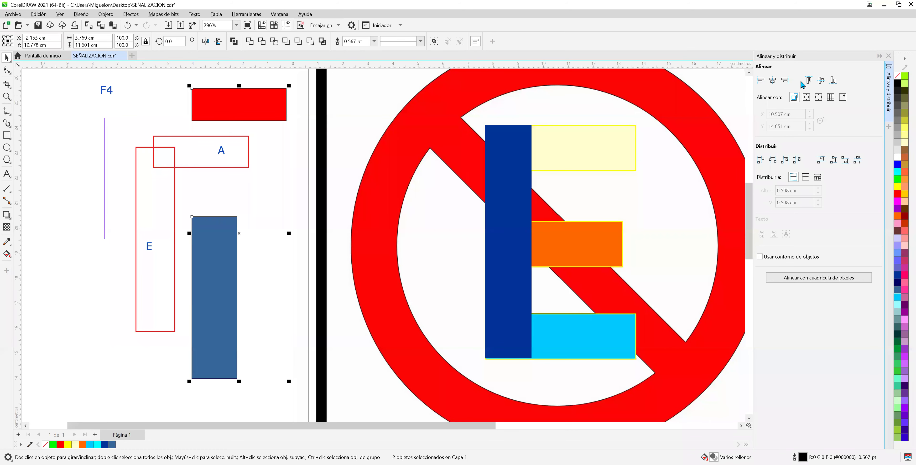
pyautogui.click(809, 80)
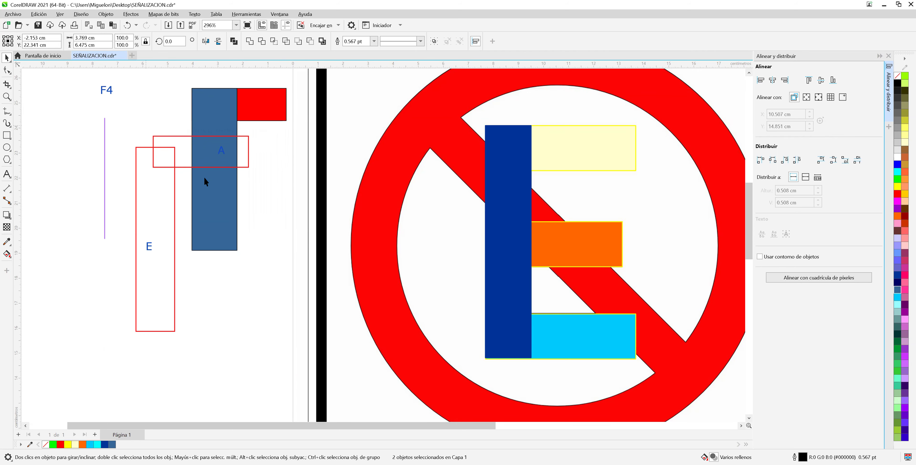
# Step: Move the blue rectangle down and away from the red one, then align the red one to its bottom and left edges
pyautogui.click(213, 199)
pyautogui.moveTo(214, 201); pyautogui.dragTo(80, 322)
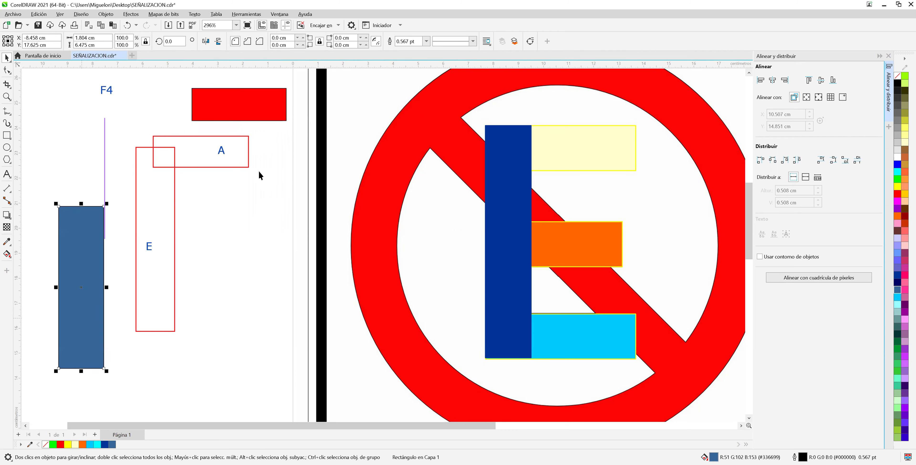
pyautogui.click(260, 110)
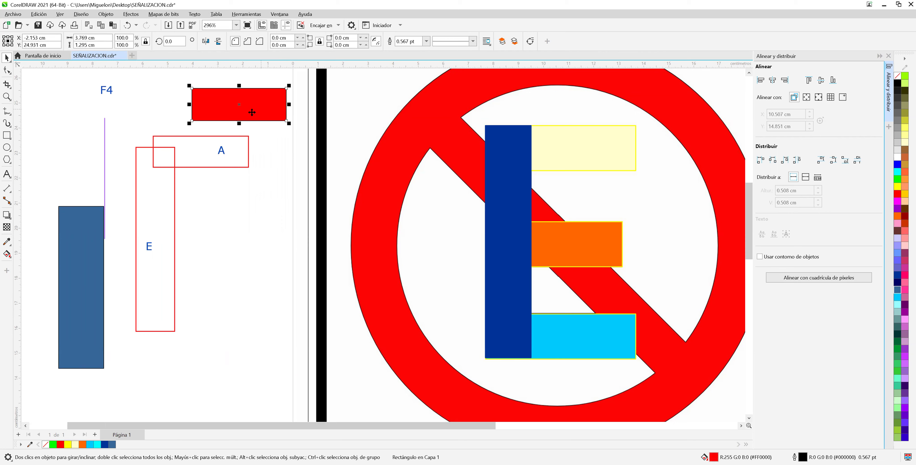
pyautogui.keyDown('shift'); pyautogui.click(89, 238); pyautogui.keyUp('shift')
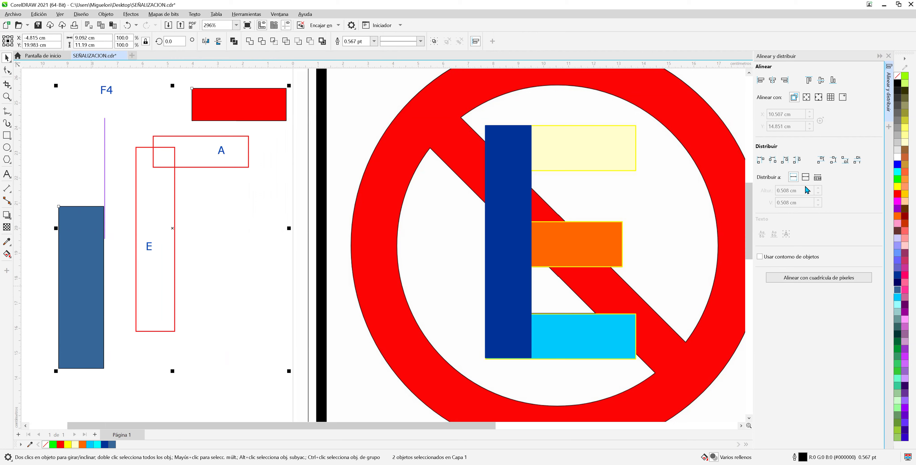
pyautogui.click(834, 81)
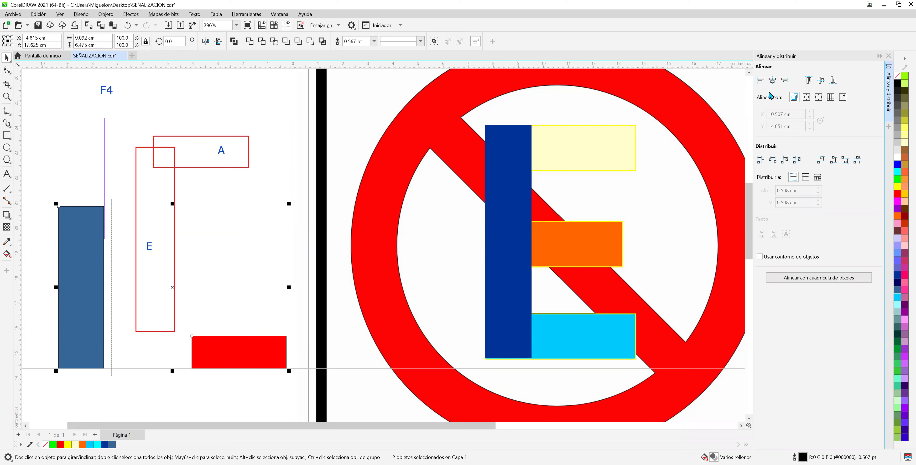
pyautogui.click(761, 81)
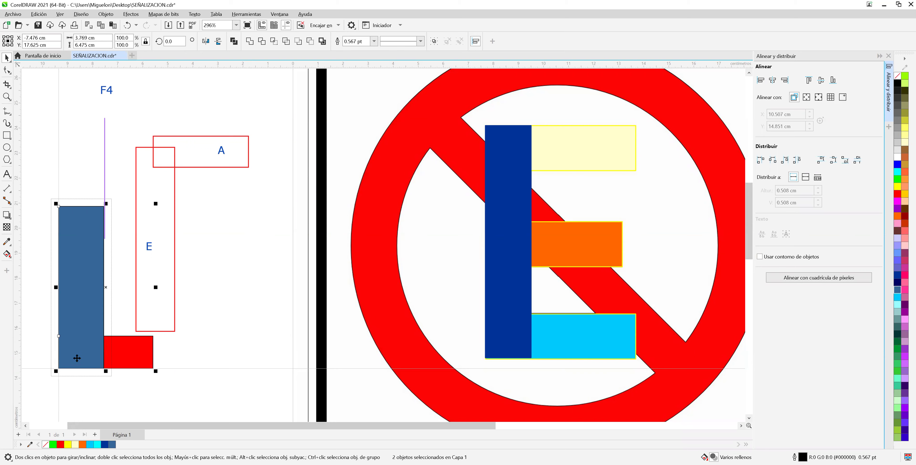
# Step: Change the stacking order of the red practice rectangle so that it lies in front of the blue one
pyautogui.click(271, 356)
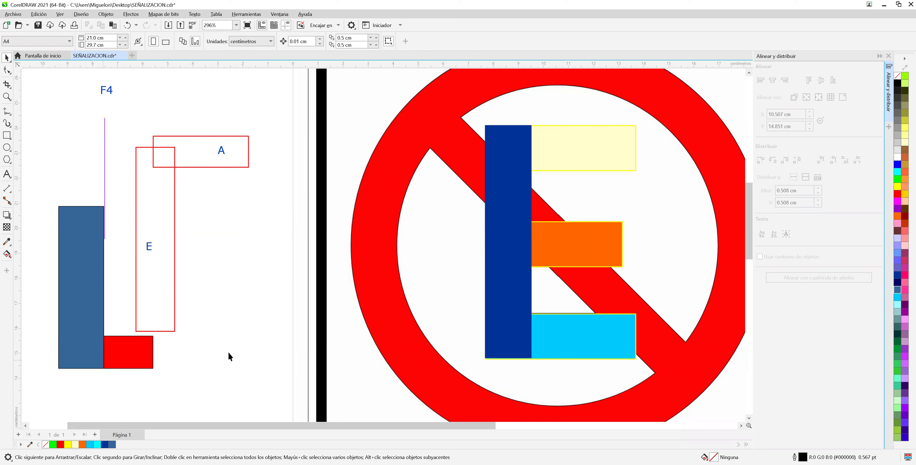
pyautogui.click(145, 343)
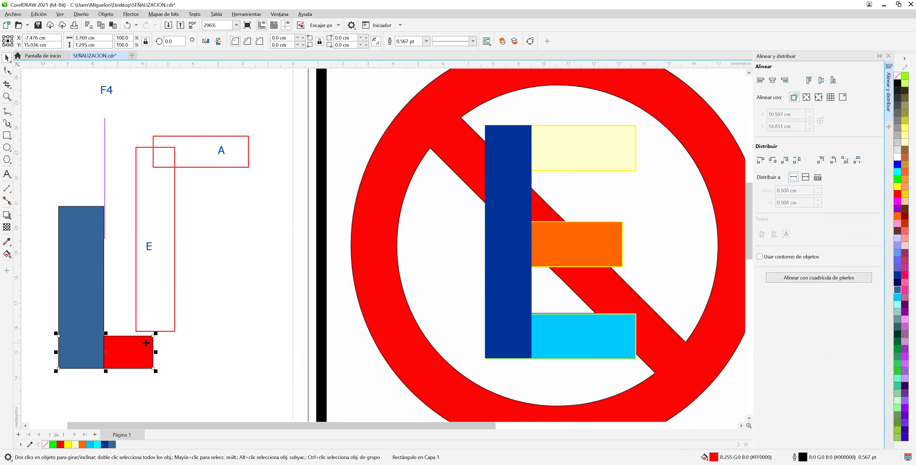
pyautogui.rightClick(145, 343)
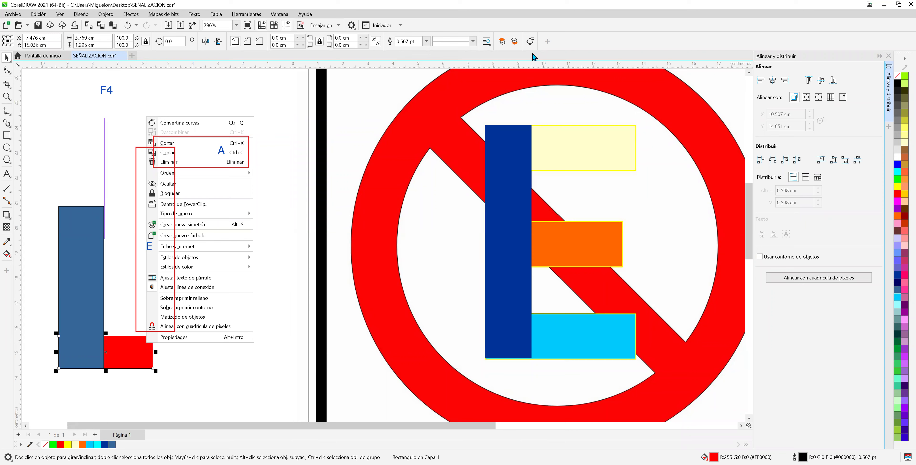
pyautogui.click(694, 52)
pyautogui.press('Escape')
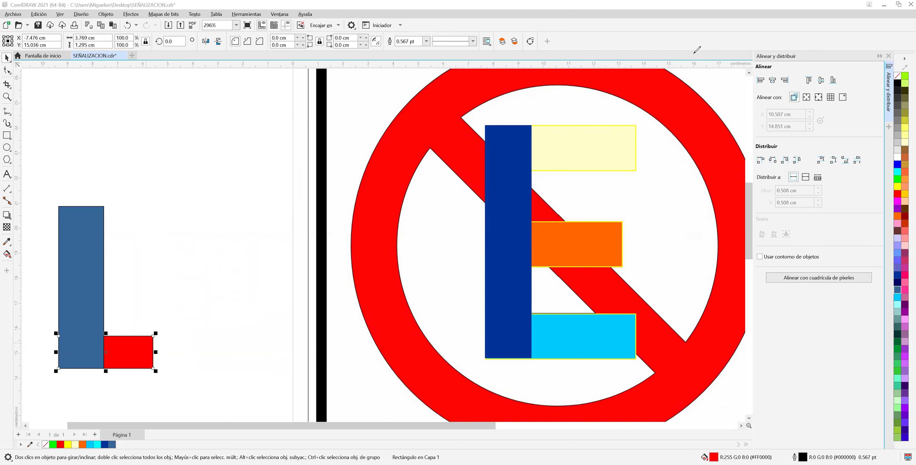
pyautogui.rightClick(129, 347)
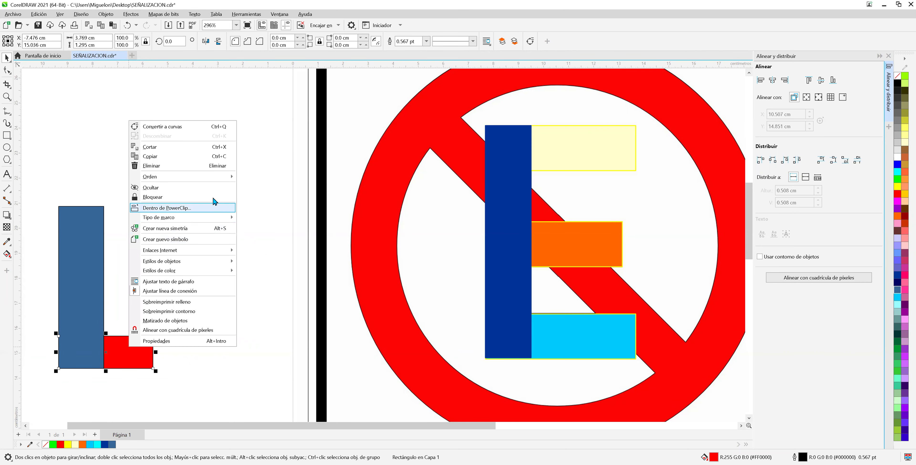
pyautogui.moveTo(212, 182)
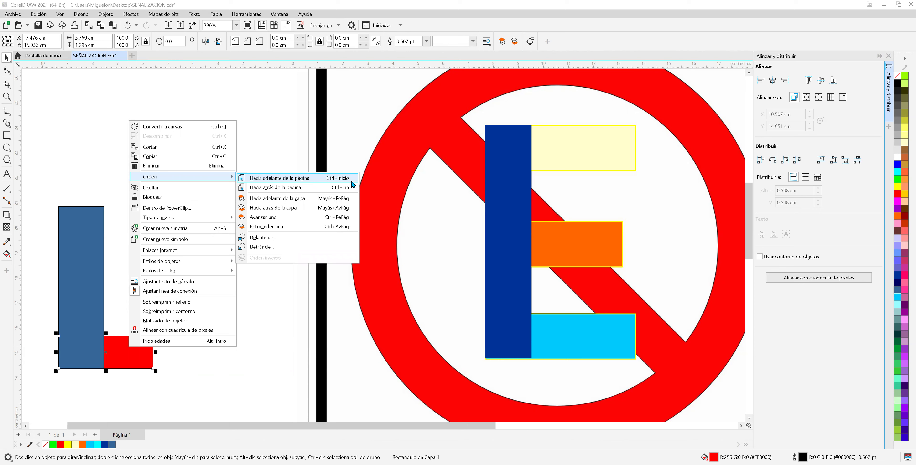
pyautogui.click(262, 241)
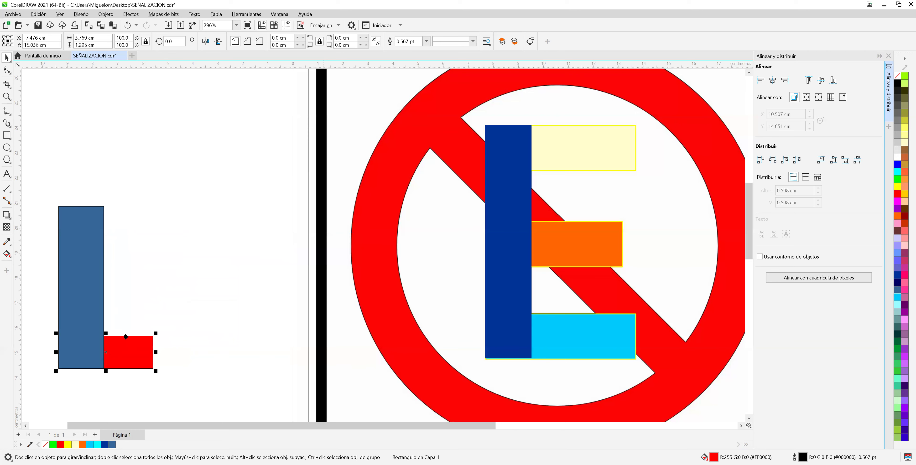
pyautogui.click(67, 221)
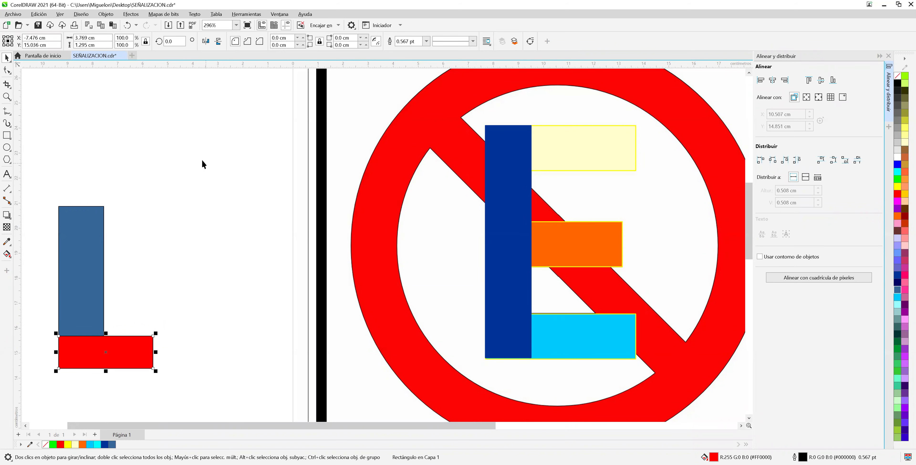
# Step: Separate the two practice rectangles, then fill the horizontal one with orange and the vertical one with purple (#9900FF)
pyautogui.moveTo(89, 259); pyautogui.dragTo(192, 181)
pyautogui.moveTo(112, 350); pyautogui.dragTo(133, 373)
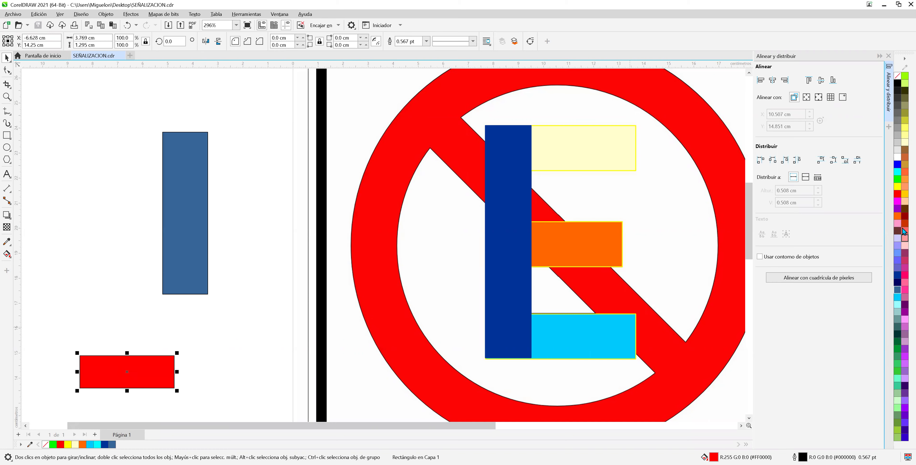
pyautogui.click(898, 215)
pyautogui.click(200, 215)
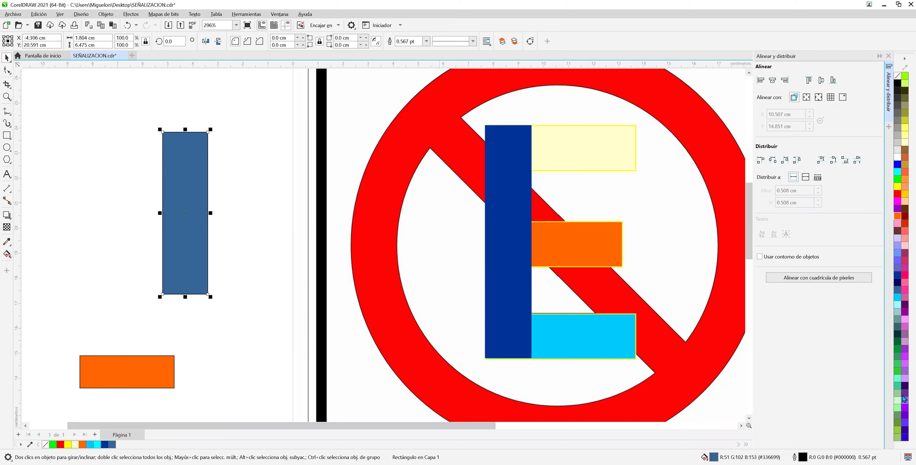
pyautogui.click(904, 408)
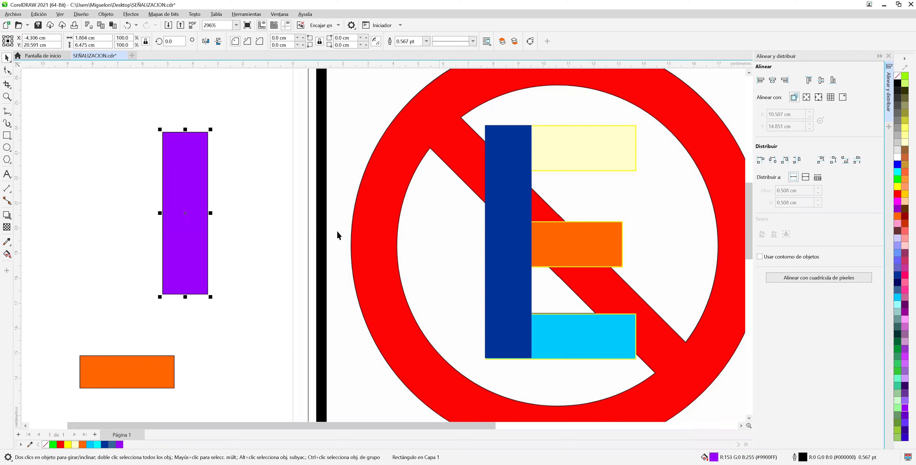
pyautogui.click(248, 206)
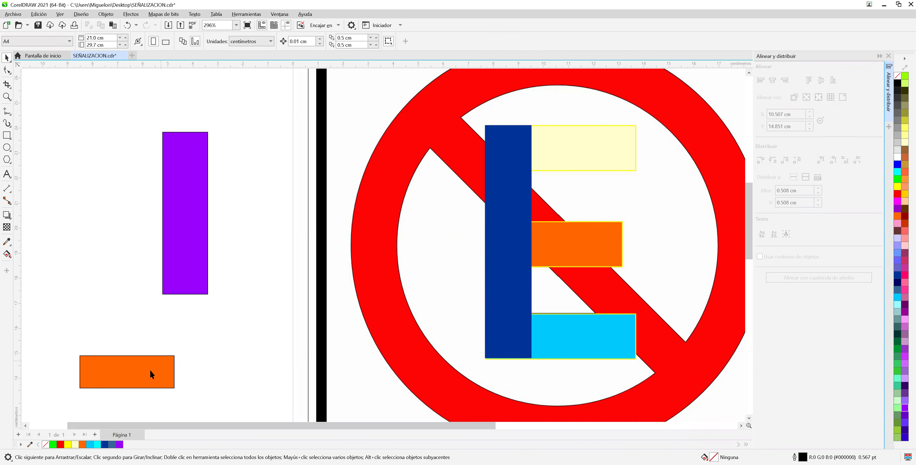
# Step: Move the orange practice rectangle above the purple one, then align the purple one to its horizontal centre and top edge
pyautogui.moveTo(149, 373); pyautogui.dragTo(136, 99)
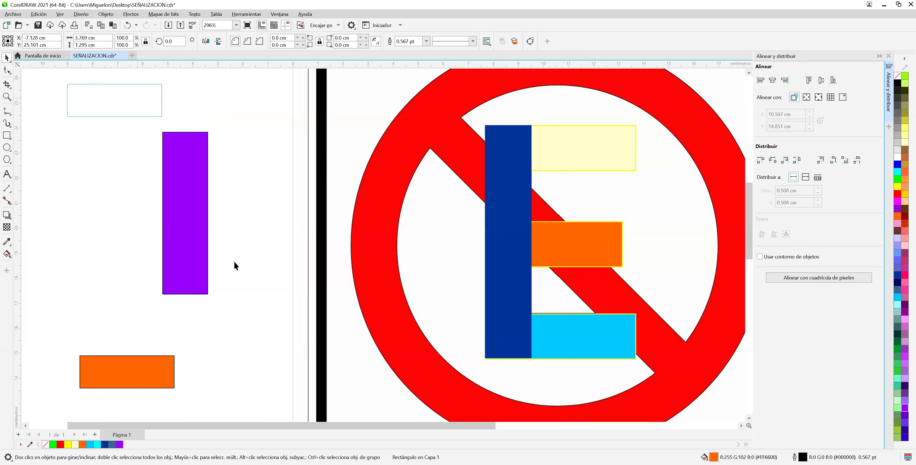
pyautogui.click(256, 164)
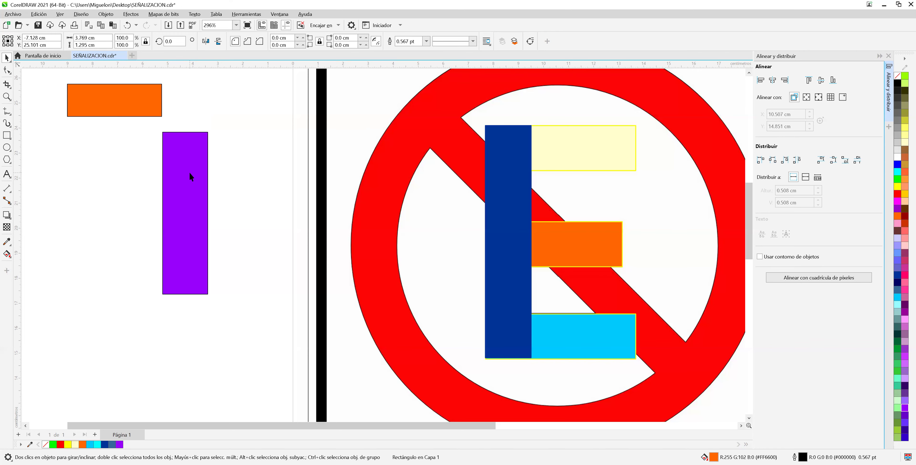
pyautogui.click(189, 173)
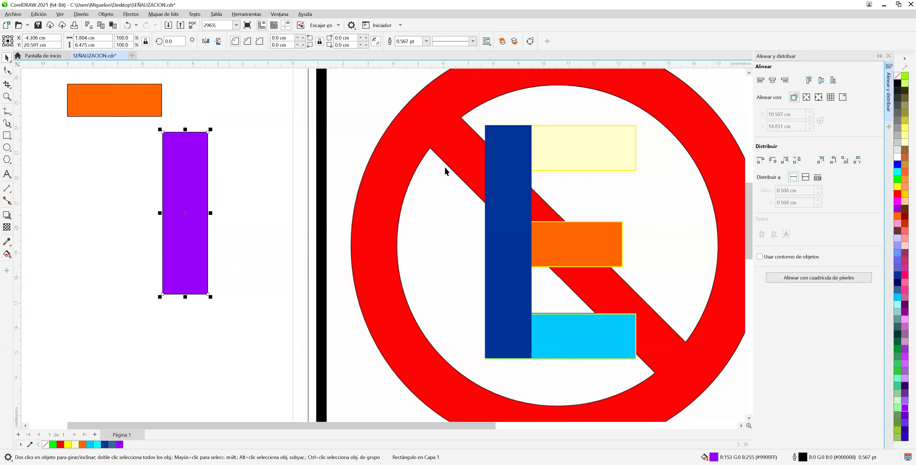
pyautogui.keyDown('shift'); pyautogui.click(132, 95); pyautogui.keyUp('shift')
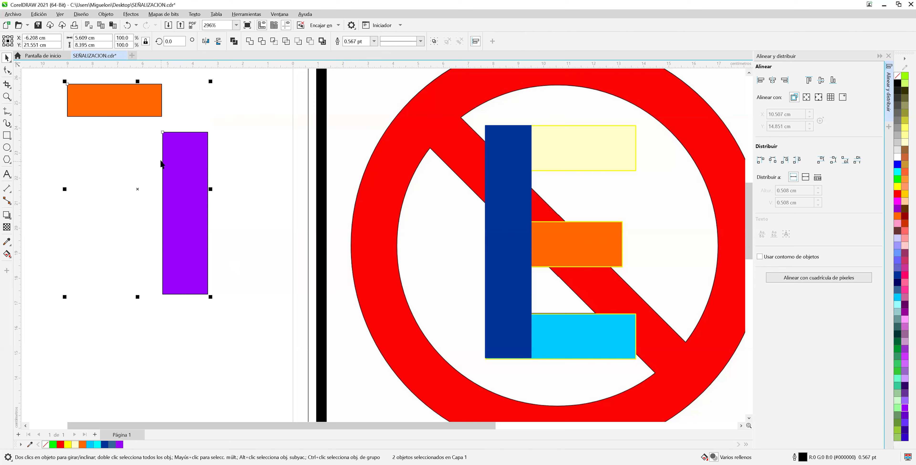
pyautogui.click(772, 80)
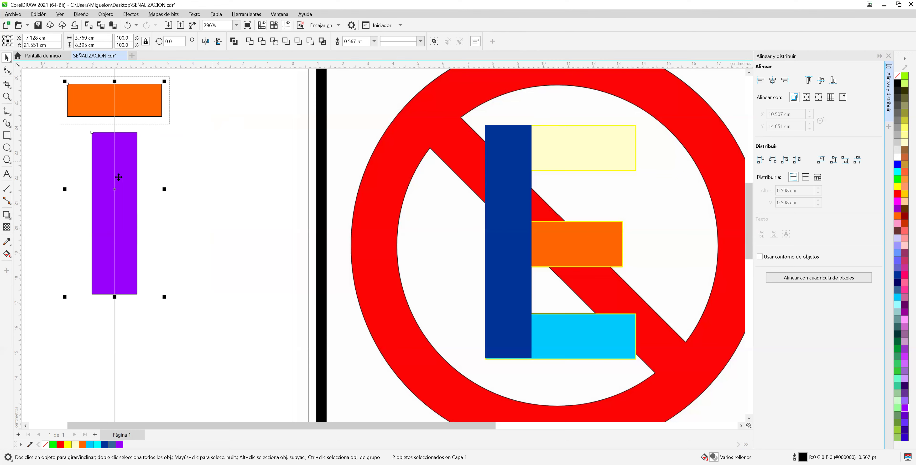
pyautogui.click(146, 40)
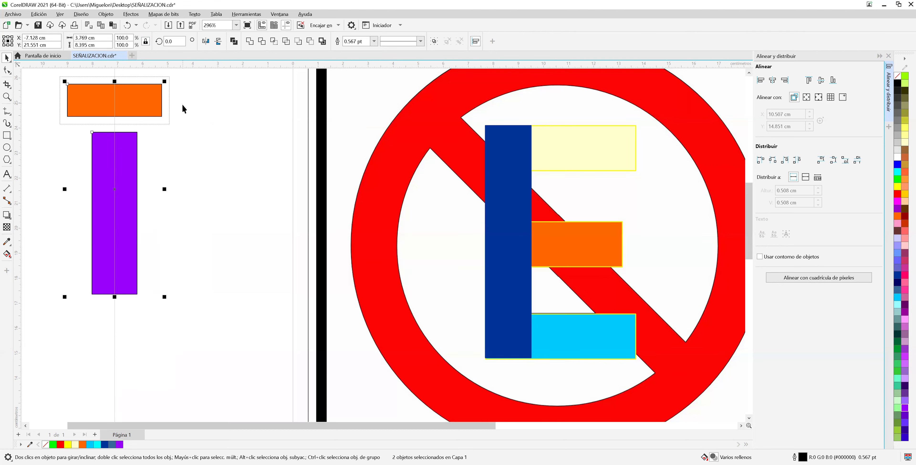
pyautogui.click(810, 82)
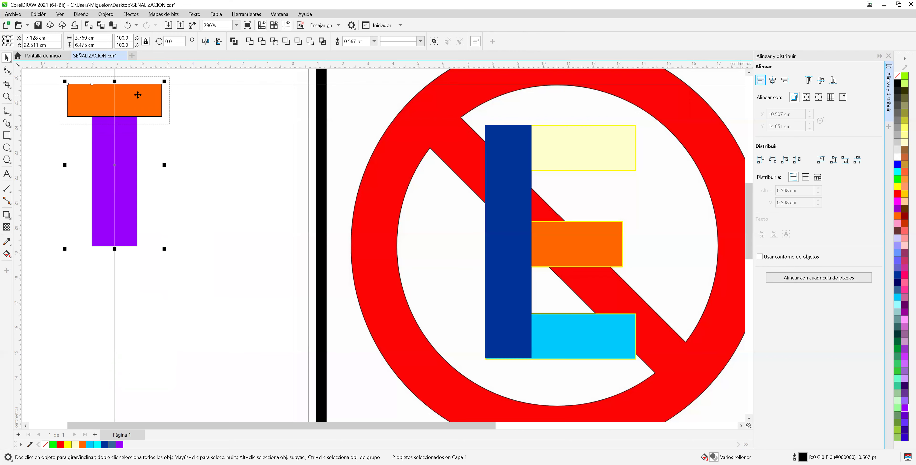
pyautogui.click(234, 111)
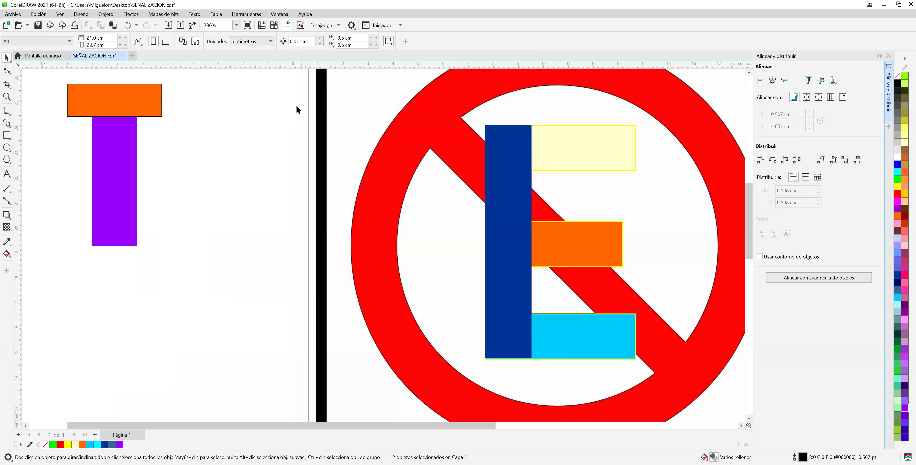
# Step: Change the stacking order of the purple practice rectangle so that it lies in front of the orange one
pyautogui.click(131, 143)
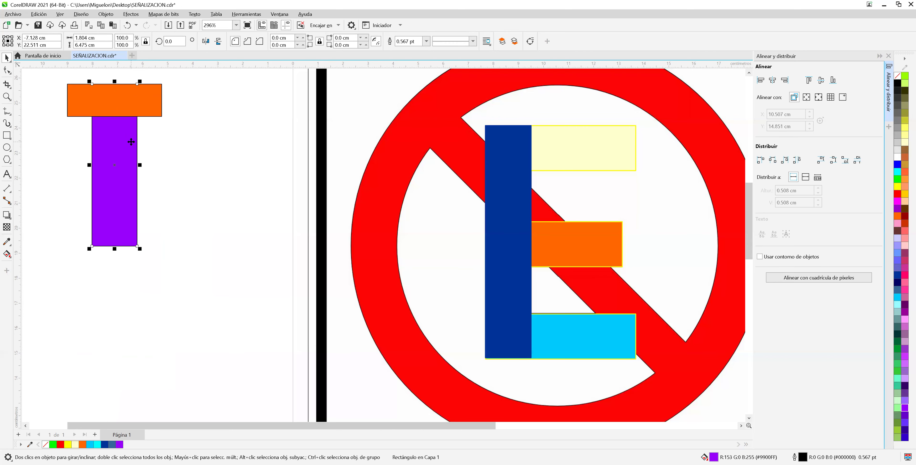
pyautogui.rightClick(132, 142)
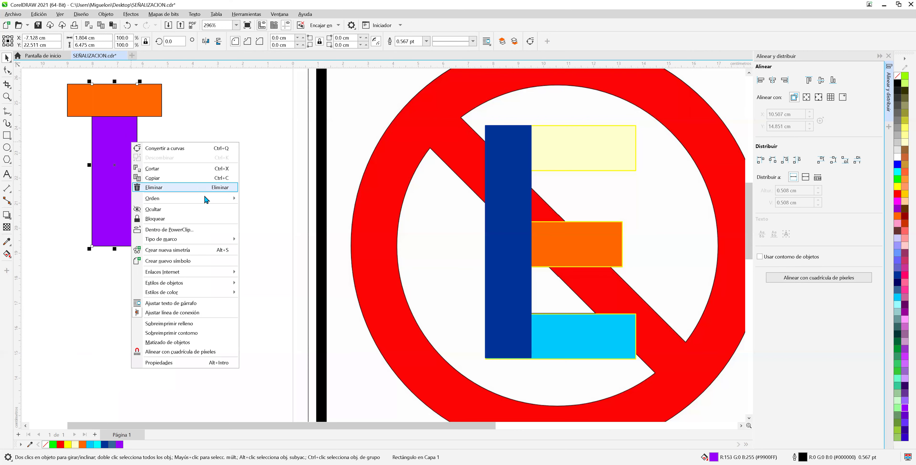
pyautogui.moveTo(290, 201)
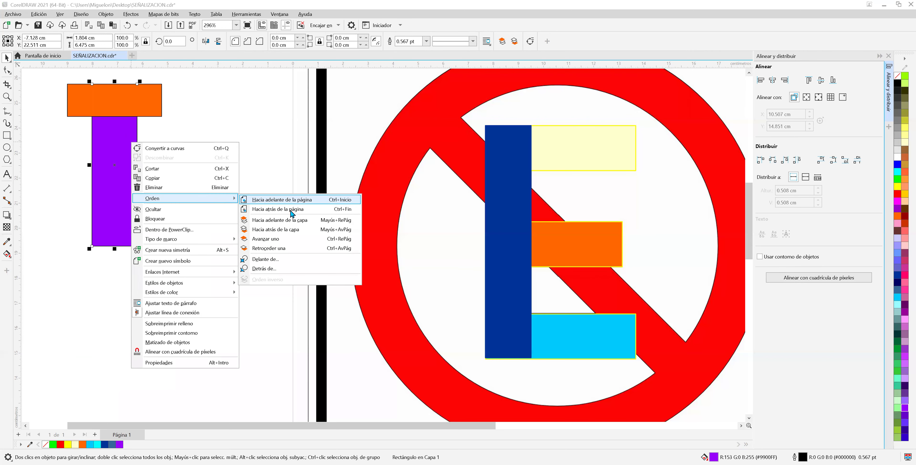
pyautogui.click(281, 262)
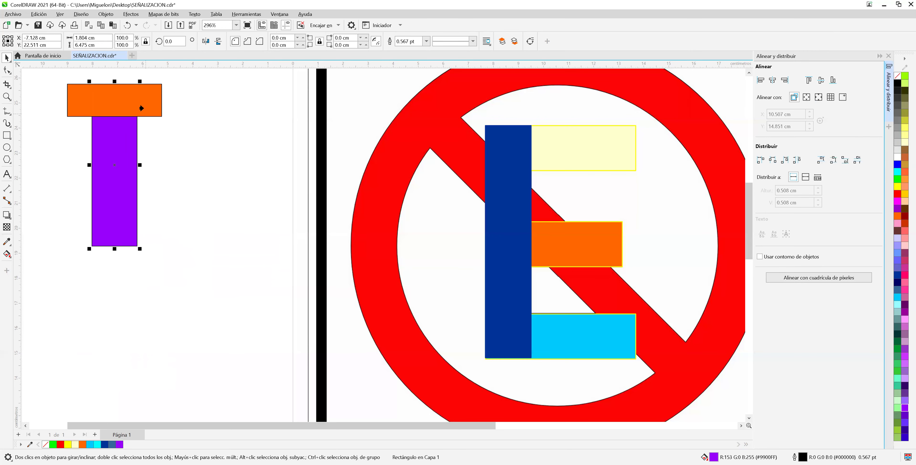
pyautogui.click(141, 108)
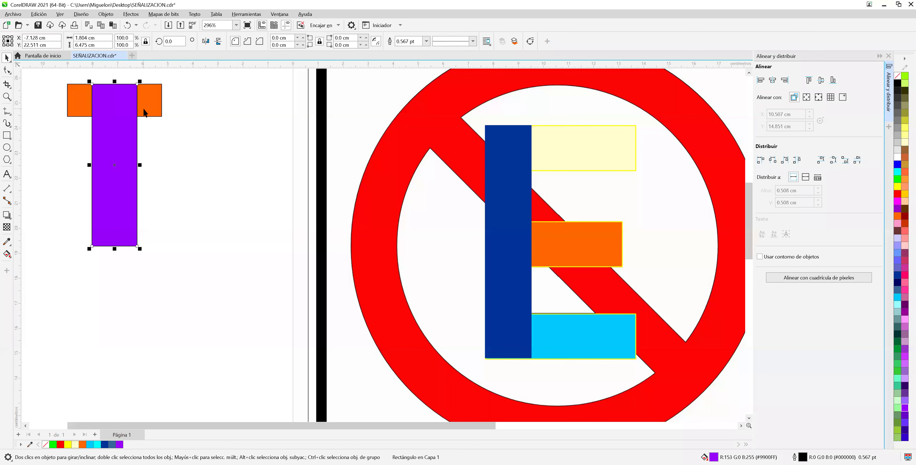
pyautogui.click(246, 145)
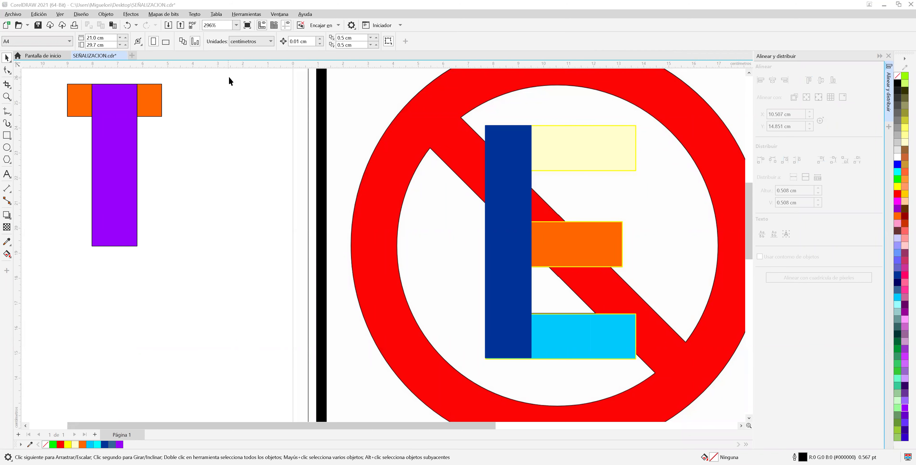
# Step: Delete both practice rectangles and save the document
pyautogui.moveTo(234, 75); pyautogui.dragTo(48, 262)
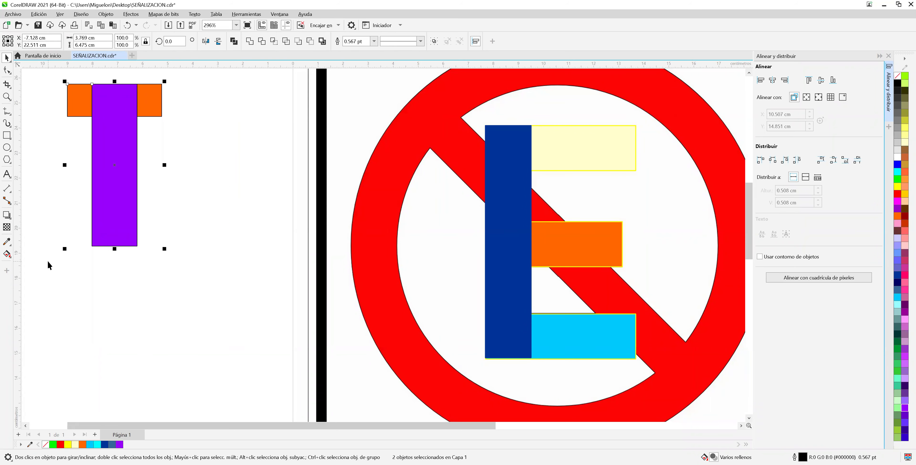
pyautogui.press('Delete')
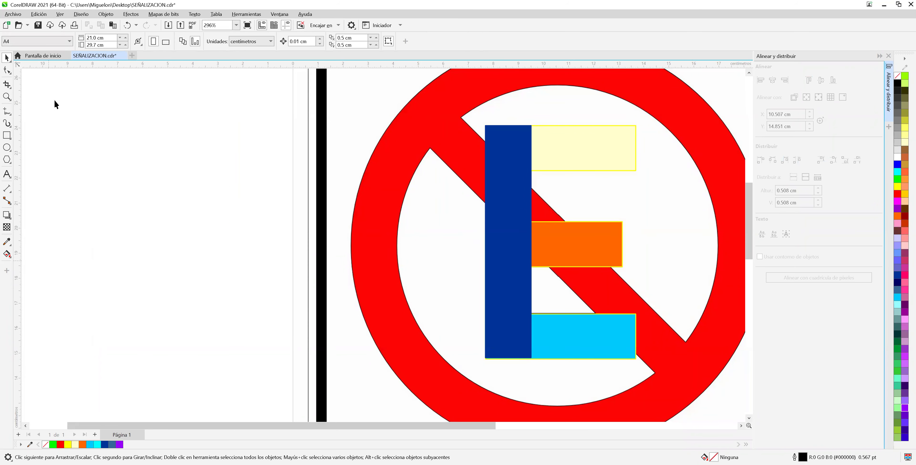
pyautogui.click(38, 26)
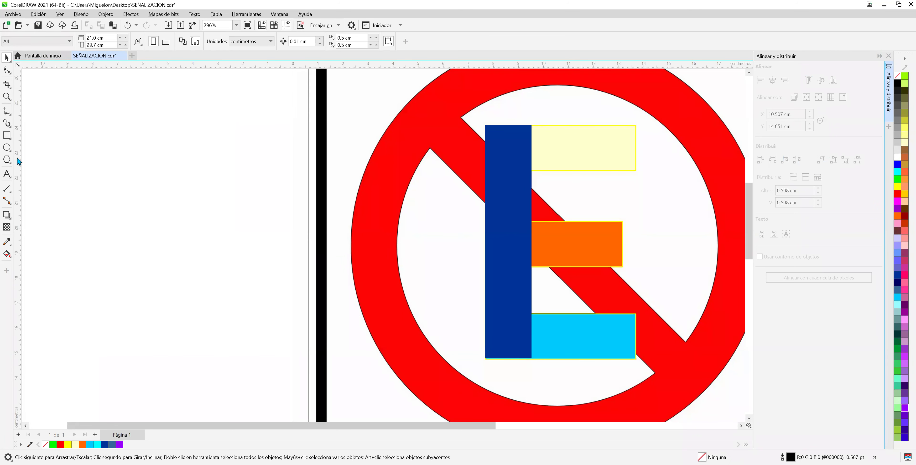
# Step: Bring the pale yellow upper bar of the E to the front of the page
pyautogui.click(634, 148)
pyautogui.rightClick(616, 143)
pyautogui.moveTo(658, 199)
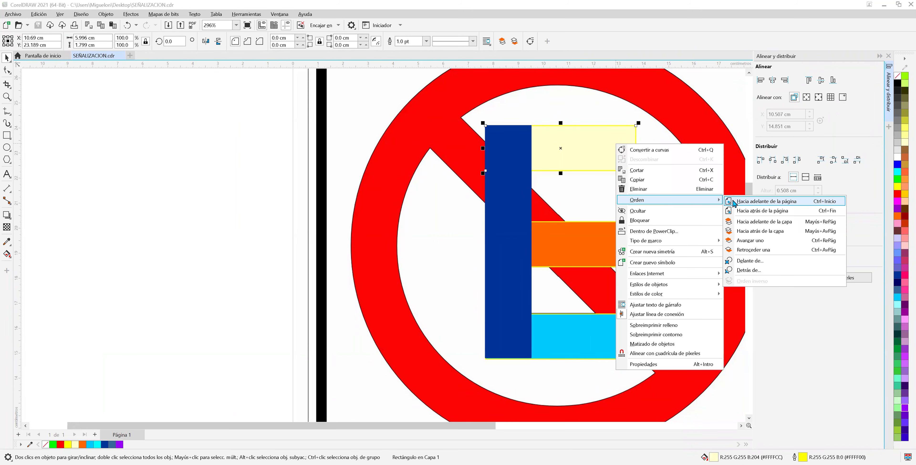
pyautogui.click(733, 203)
# Step: Place the orange middle bar of the E in front of the dark blue vertical bar
pyautogui.click(622, 244)
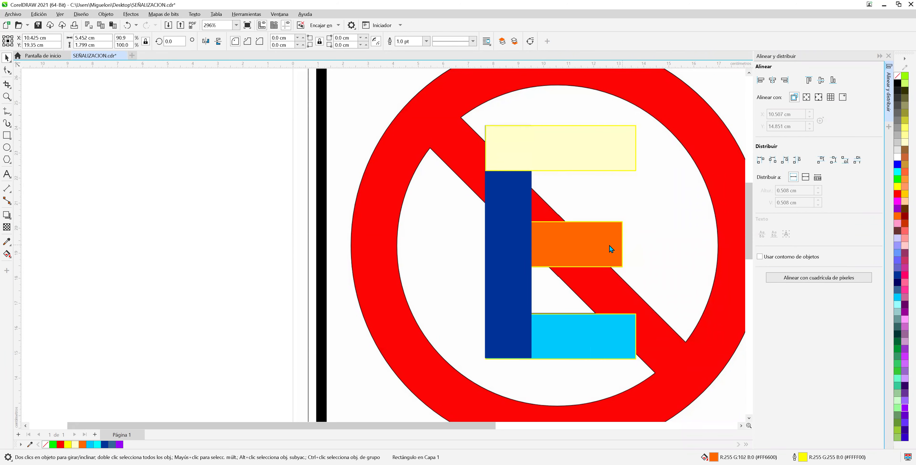
pyautogui.rightClick(623, 245)
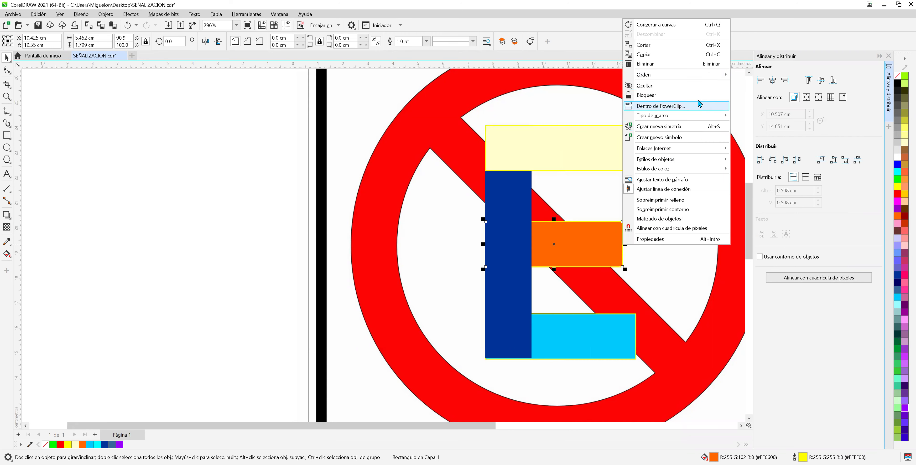
pyautogui.moveTo(720, 75)
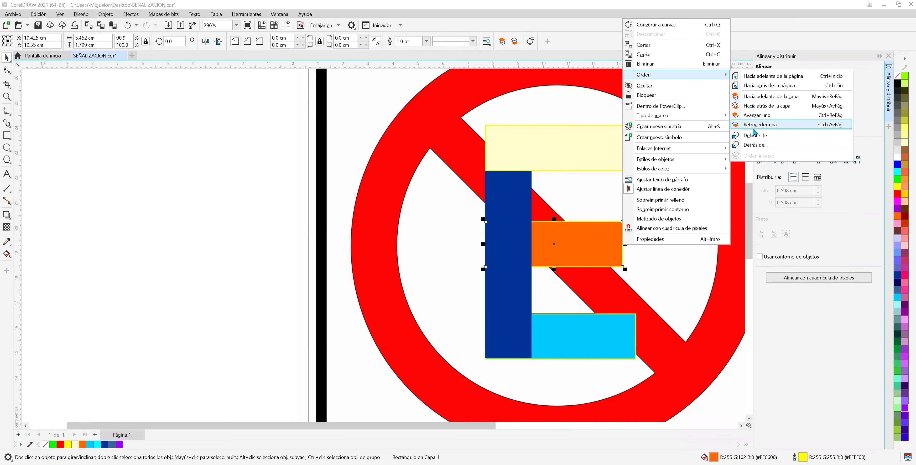
pyautogui.click(510, 235)
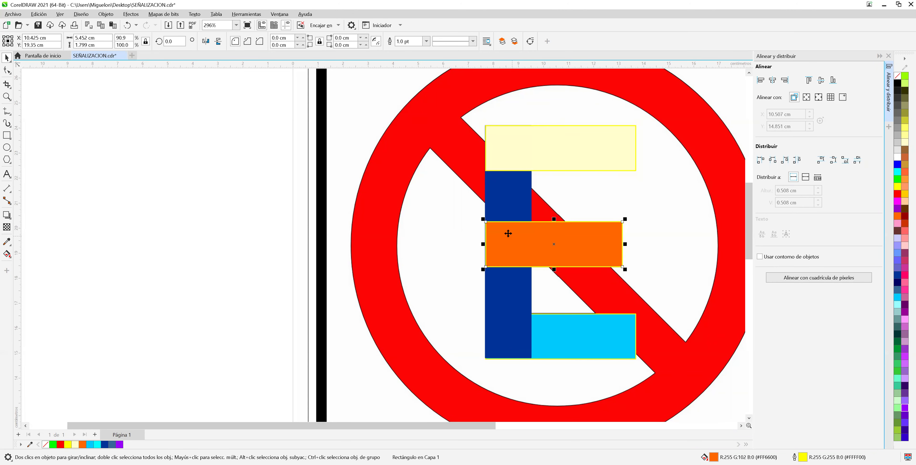
# Step: Place the light blue lower bar of the E in front of the dark blue vertical bar
pyautogui.click(594, 327)
pyautogui.rightClick(593, 327)
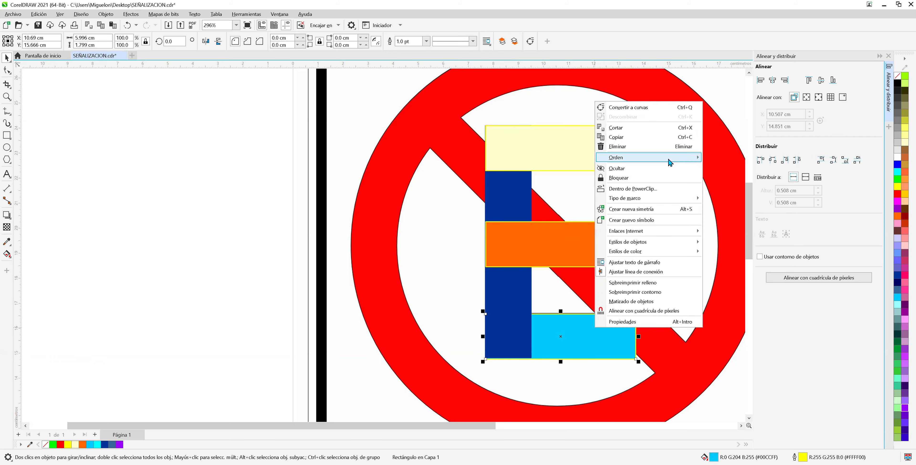
pyautogui.moveTo(669, 160)
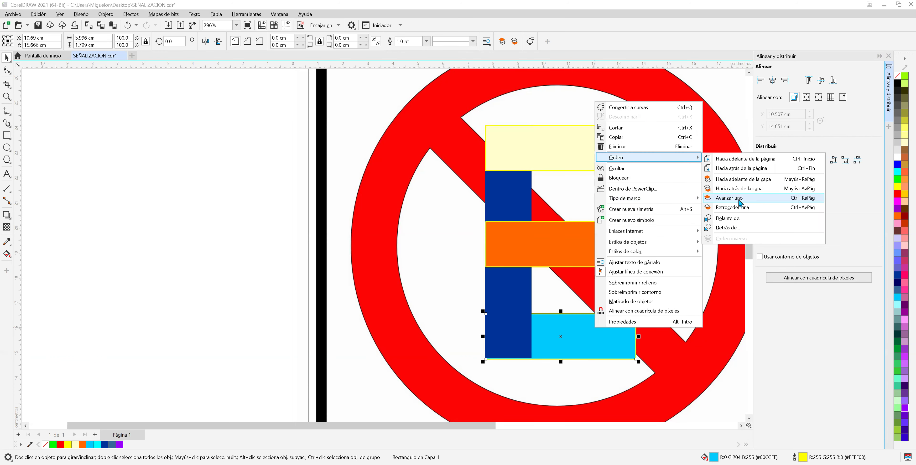
pyautogui.click(736, 221)
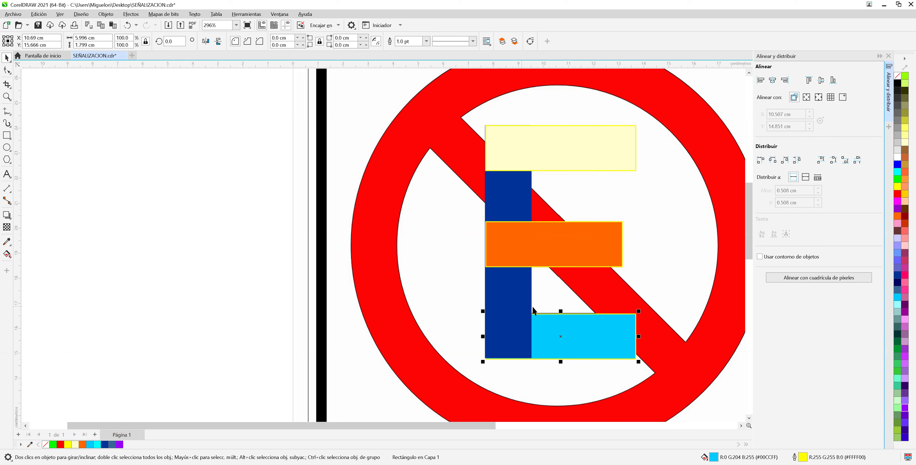
pyautogui.click(532, 308)
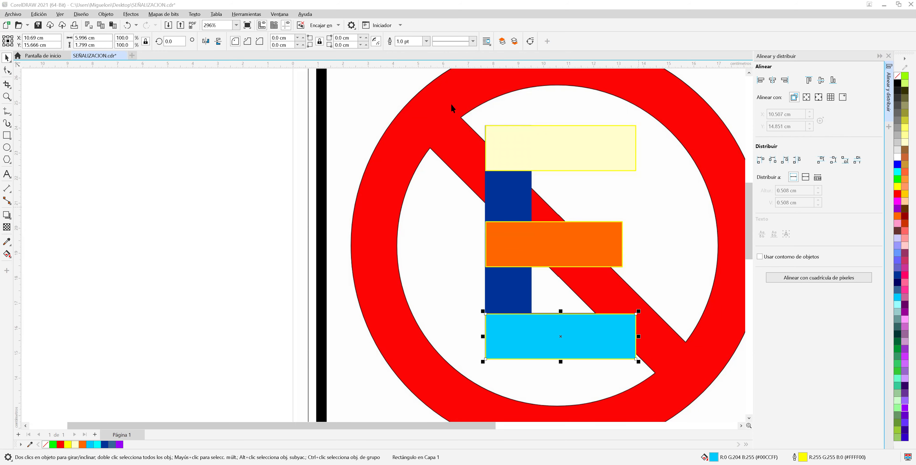
pyautogui.moveTo(392, 100); pyautogui.dragTo(676, 347)
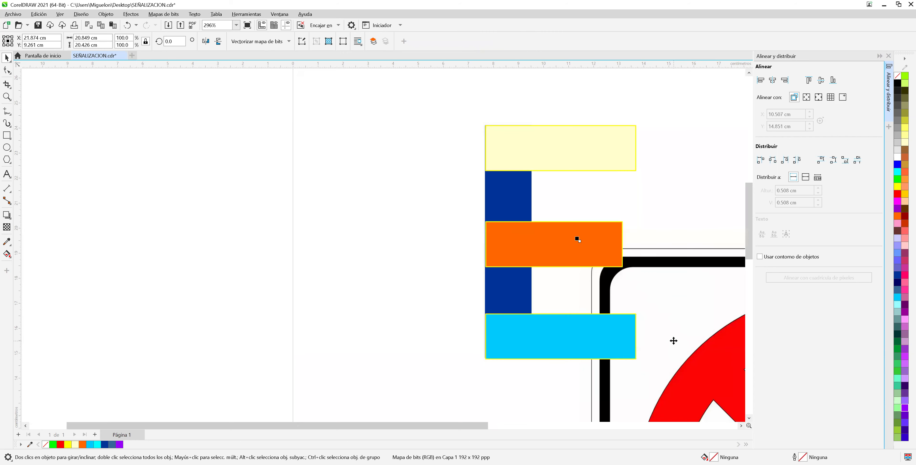
pyautogui.hotkey('ctrl', 'z')
pyautogui.scroll(-3, 604, 254)
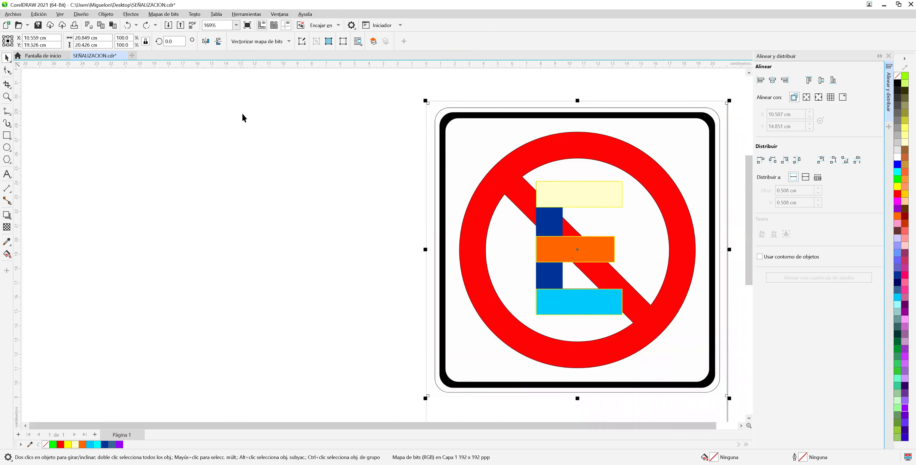
pyautogui.click(257, 126)
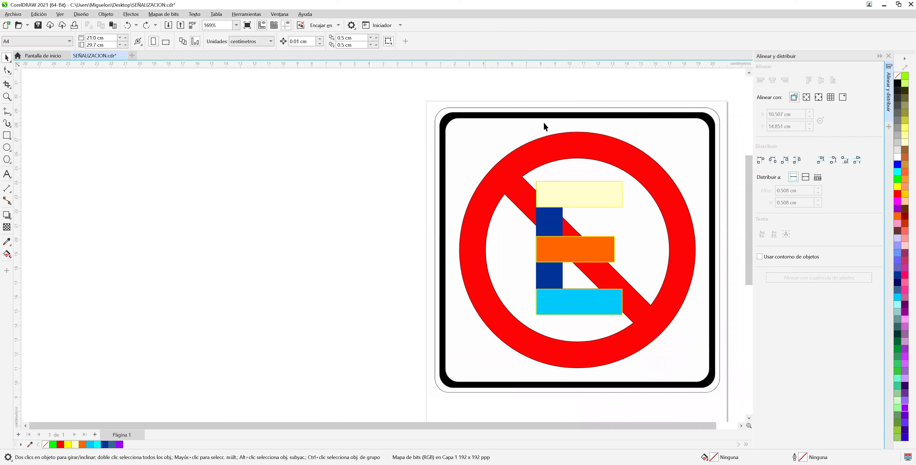
pyautogui.click(456, 122)
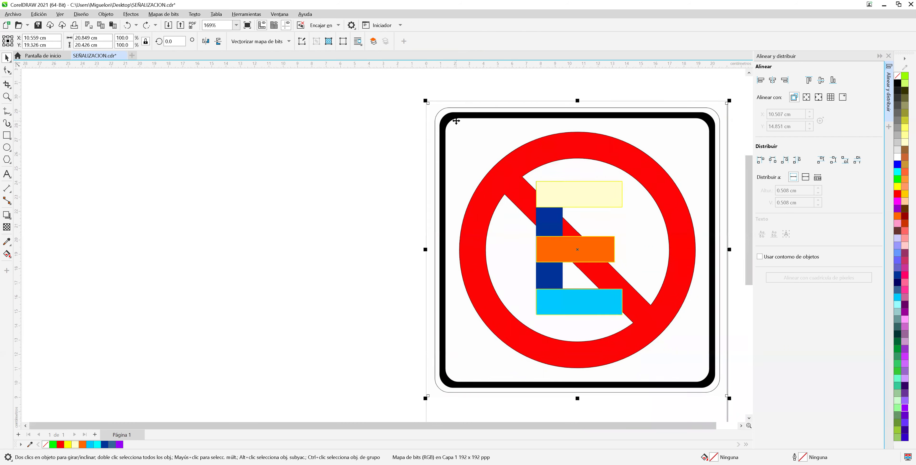
pyautogui.rightClick(456, 121)
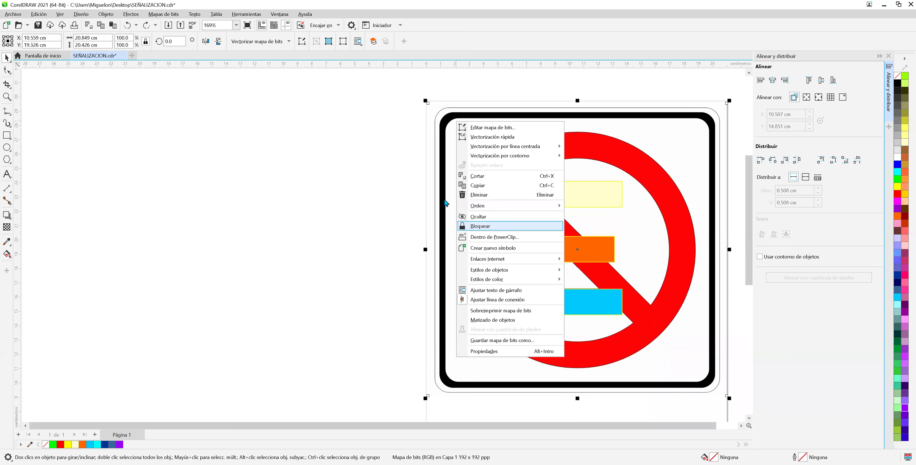
pyautogui.click(400, 96)
# Step: Move the four rectangles of the E together off the sign image, then undo the move
pyautogui.moveTo(401, 95); pyautogui.dragTo(701, 374)
pyautogui.moveTo(597, 246); pyautogui.dragTo(283, 221)
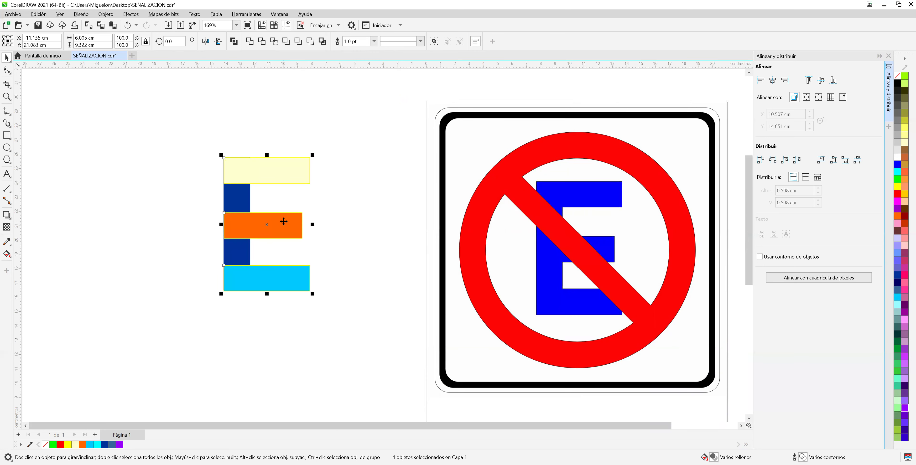
pyautogui.hotkey('ctrl', 'z')
pyautogui.scroll(-1, 327, 220)
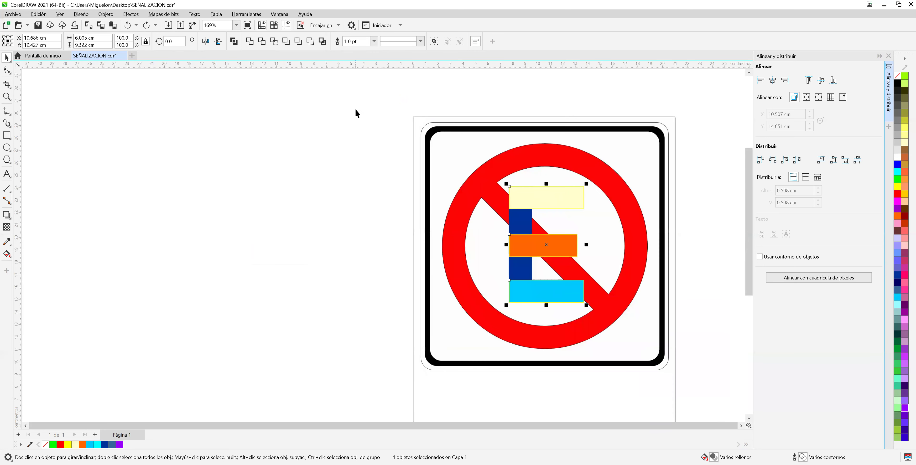
pyautogui.scroll(-2, 710, 427)
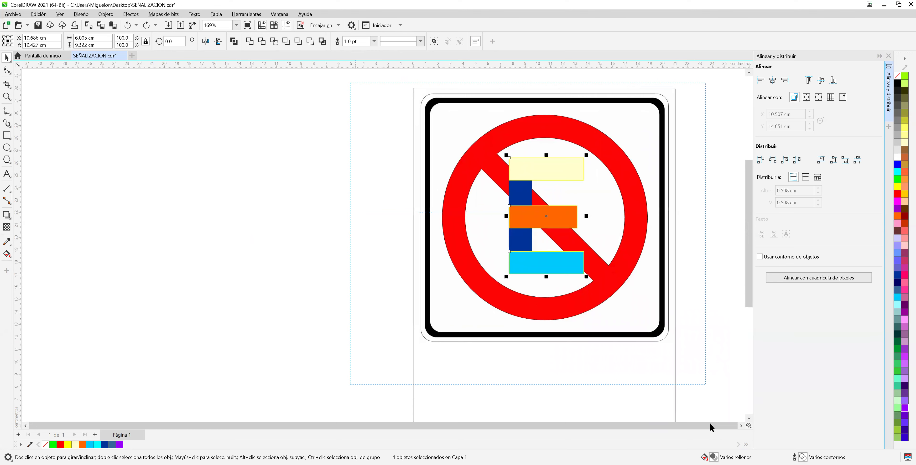
pyautogui.hotkey('ctrl', 'z')
pyautogui.hotkey('ctrl', 'shift', 'z')
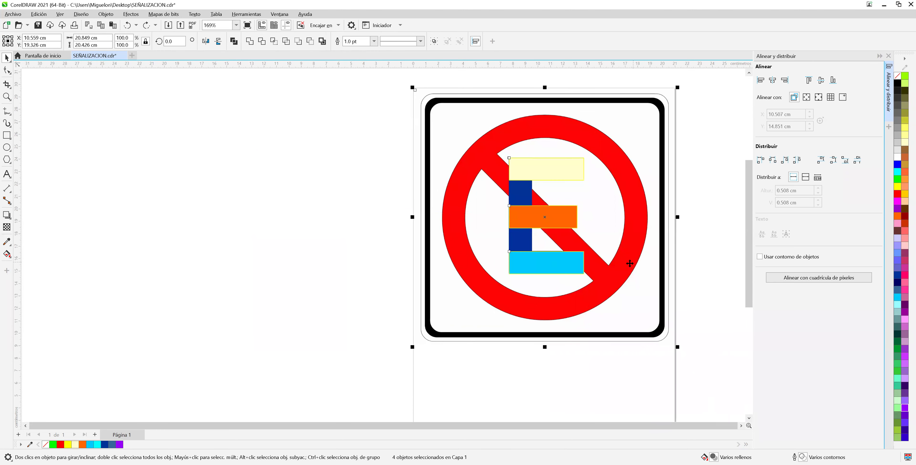
pyautogui.moveTo(556, 261); pyautogui.dragTo(331, 270)
pyautogui.press('Escape')
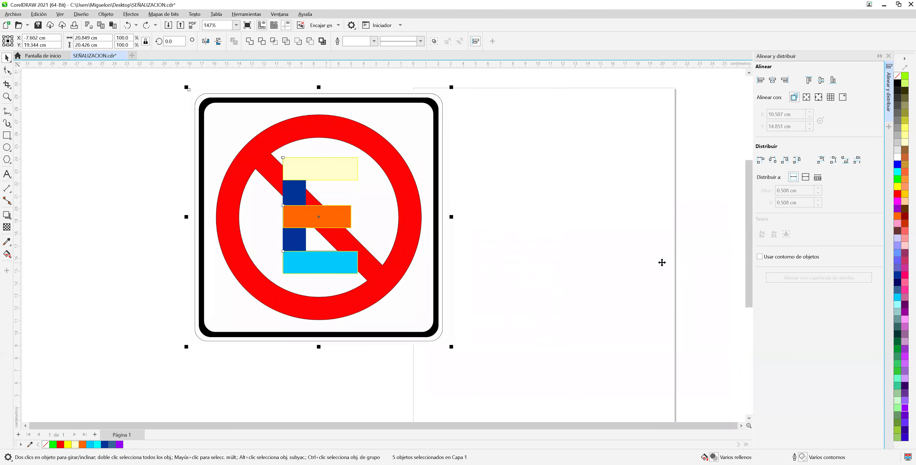
pyautogui.press('Escape')
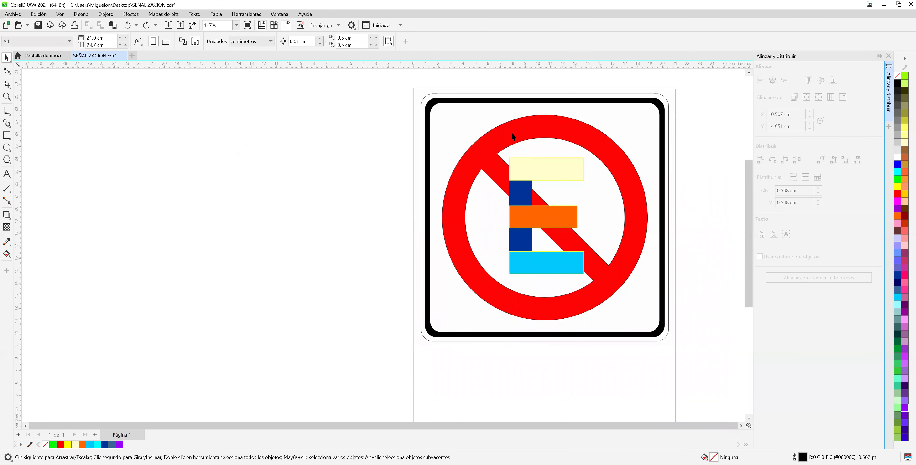
# Step: Lock the no-parking sign bitmap so that it cannot be selected or moved together with the rectangles
pyautogui.rightClick(511, 133)
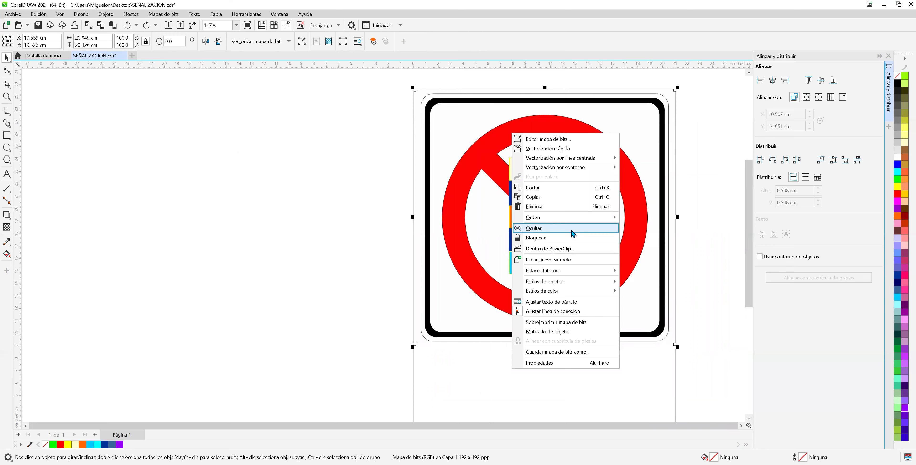
pyautogui.click(560, 238)
pyautogui.click(364, 125)
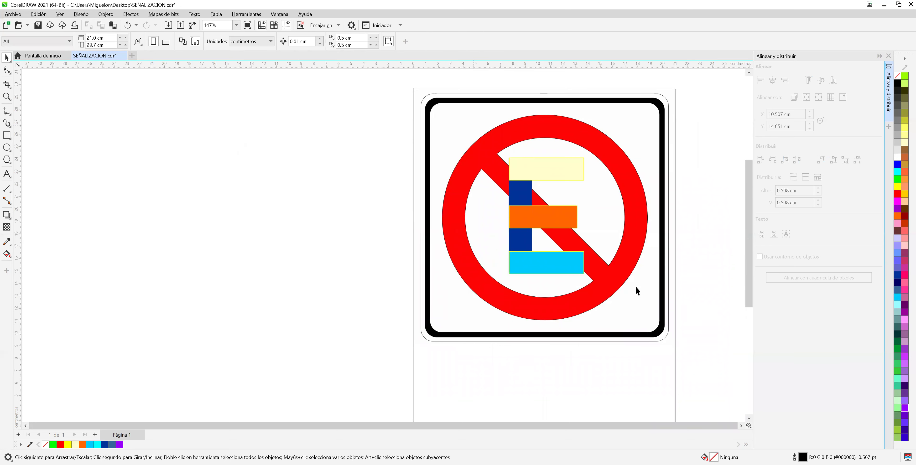
# Step: Place a copy of the E's four rectangles in the empty area to the left of the page
pyautogui.click(540, 257)
pyautogui.moveTo(267, 226); pyautogui.dragTo(273, 258)
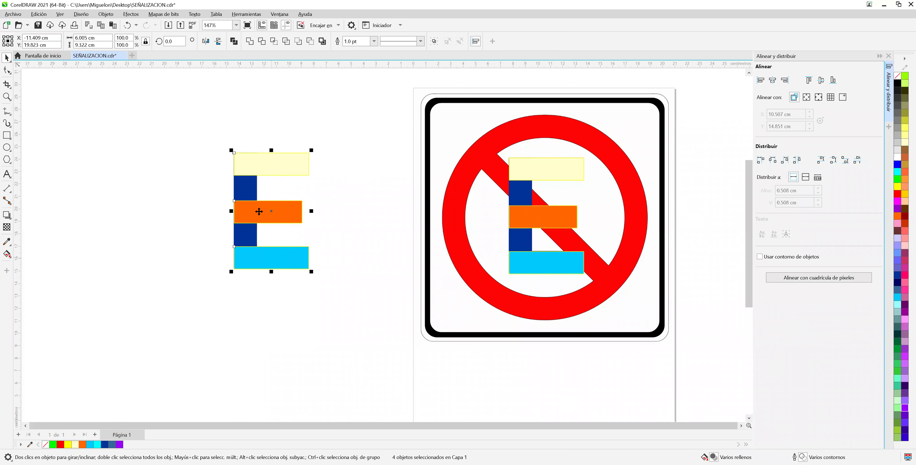
pyautogui.scroll(3, 260, 213)
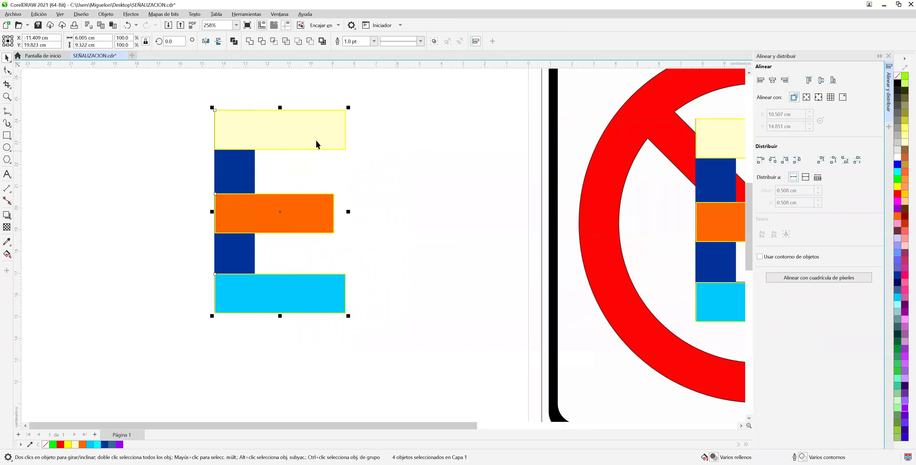
# Step: Move the pale yellow, orange and light blue bars of the copied E away from its dark blue vertical bar
pyautogui.press('Escape')
pyautogui.moveTo(347, 125); pyautogui.dragTo(404, 117)
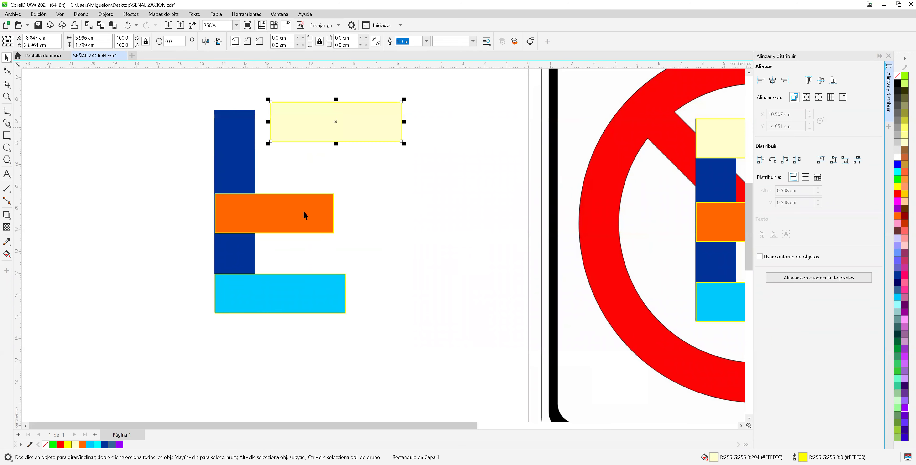
pyautogui.moveTo(293, 208); pyautogui.dragTo(414, 221)
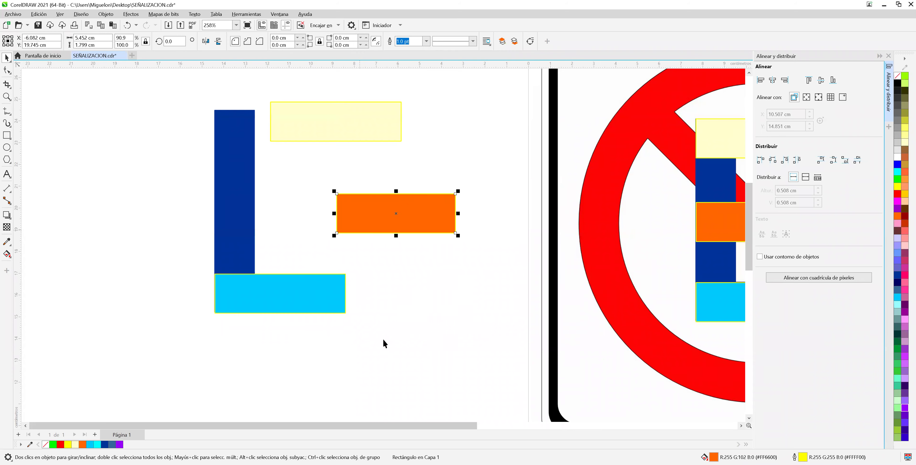
pyautogui.moveTo(334, 306); pyautogui.dragTo(415, 354)
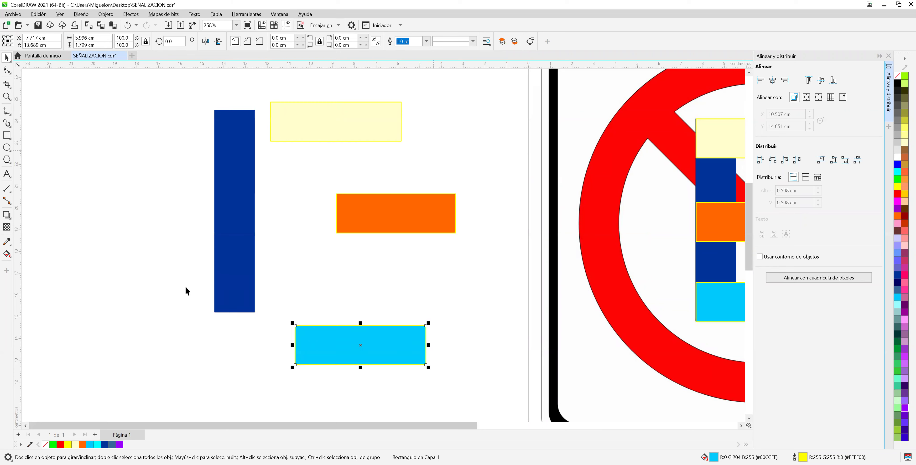
# Step: Align the copy's pale yellow bar to the left and top edges of the dark blue vertical bar and weld them
pyautogui.click(342, 116)
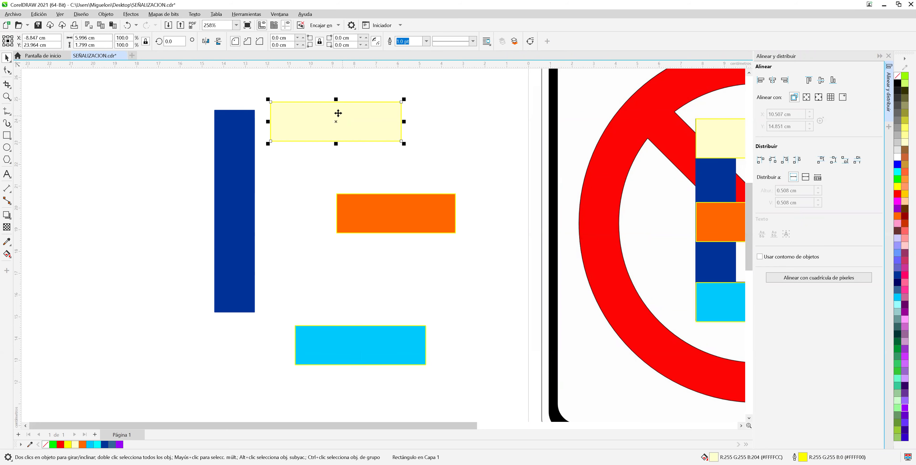
pyautogui.keyDown('shift'); pyautogui.click(242, 203); pyautogui.keyUp('shift')
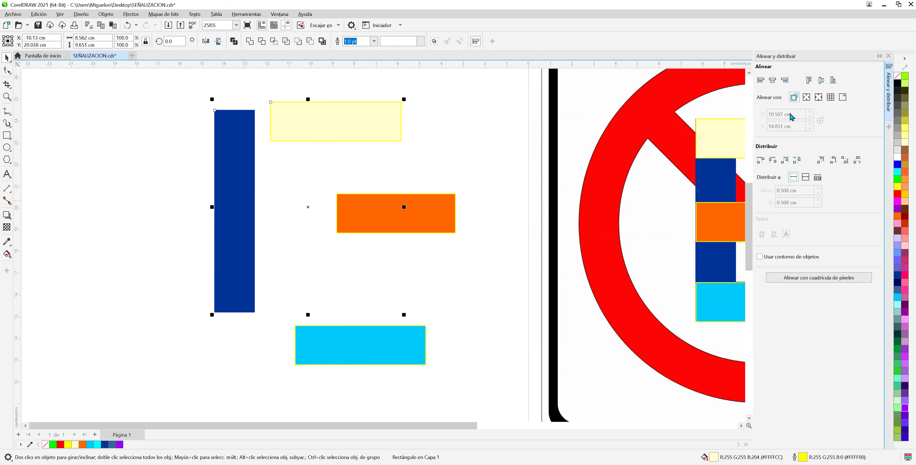
pyautogui.click(761, 82)
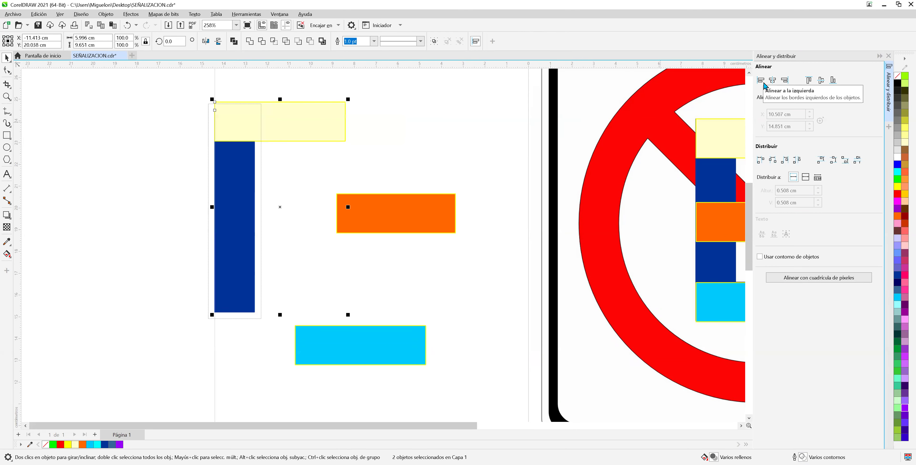
pyautogui.click(808, 82)
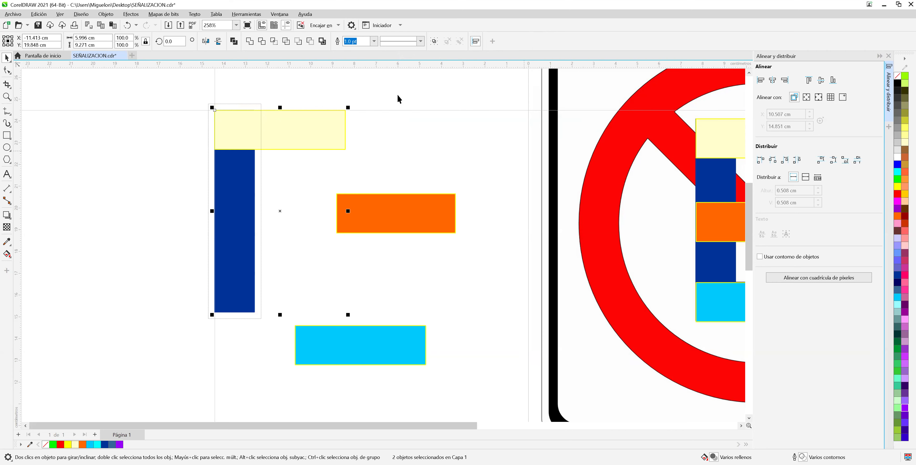
pyautogui.click(250, 42)
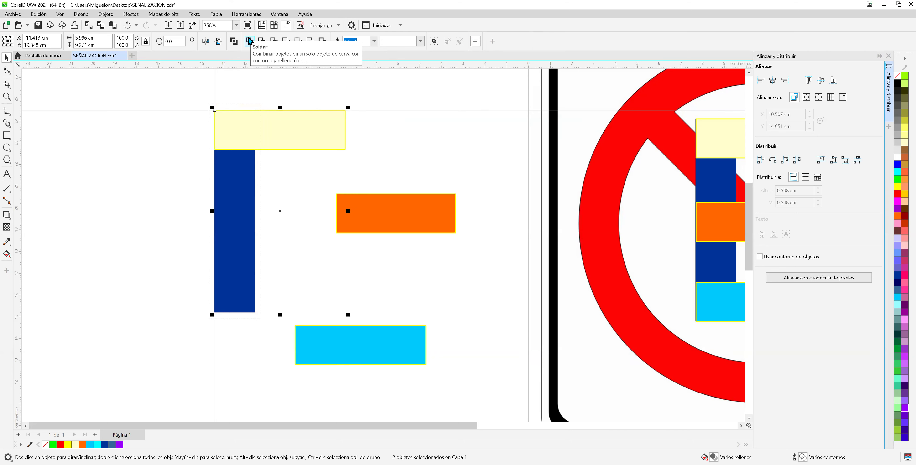
pyautogui.click(249, 41)
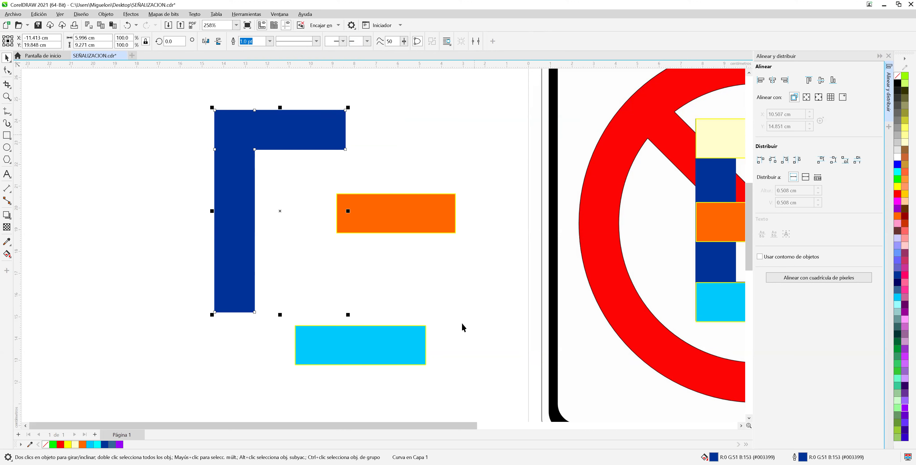
# Step: Align the copy's light blue bar to the left and bottom edges of the dark blue shape and weld them
pyautogui.click(413, 338)
pyautogui.keyDown('shift'); pyautogui.click(246, 212); pyautogui.keyUp('shift')
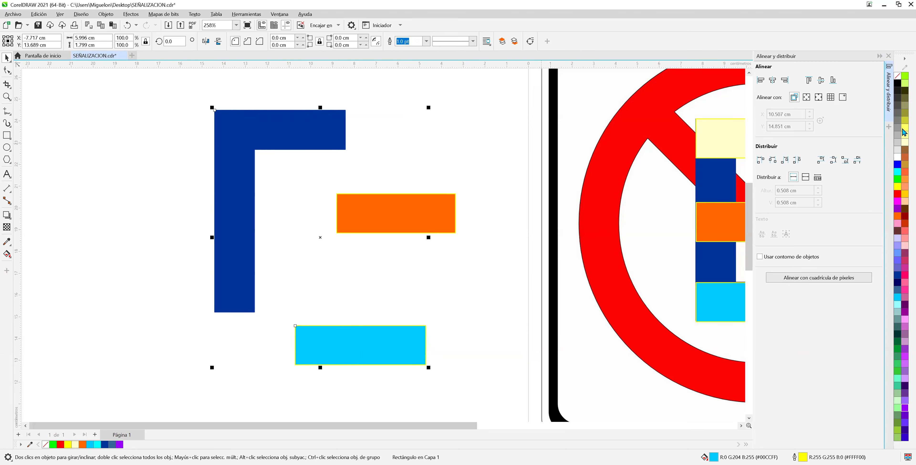
pyautogui.click(765, 84)
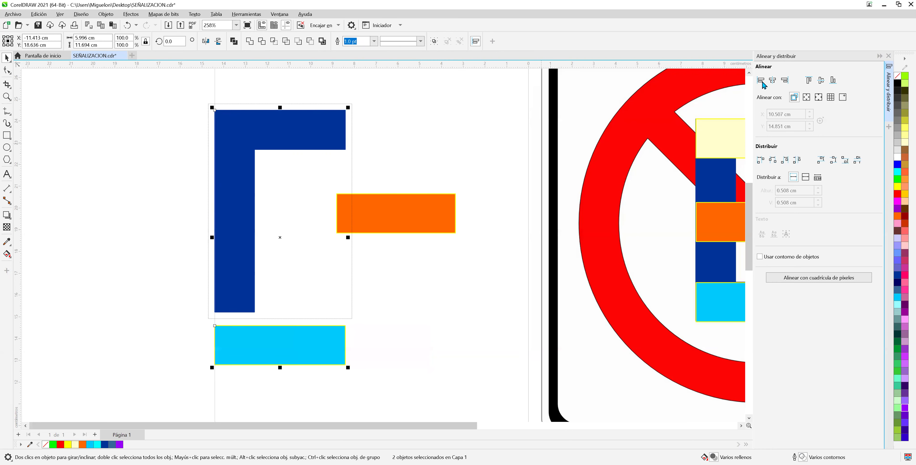
pyautogui.click(833, 81)
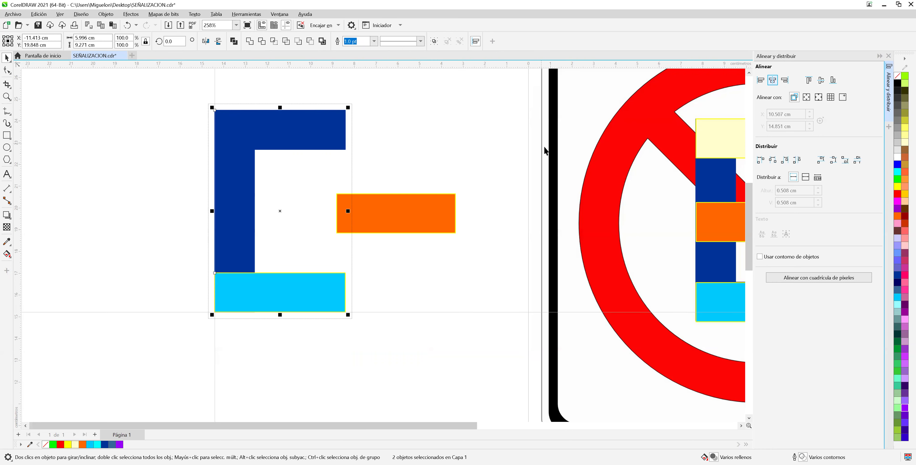
pyautogui.click(250, 42)
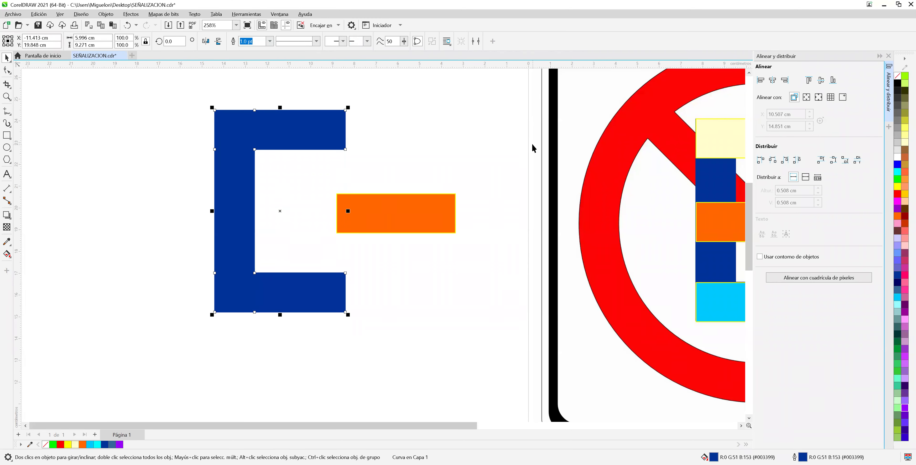
# Step: Center the copy's orange bar vertically on the dark blue shape, align their left edges and weld them into an E
pyautogui.click(433, 207)
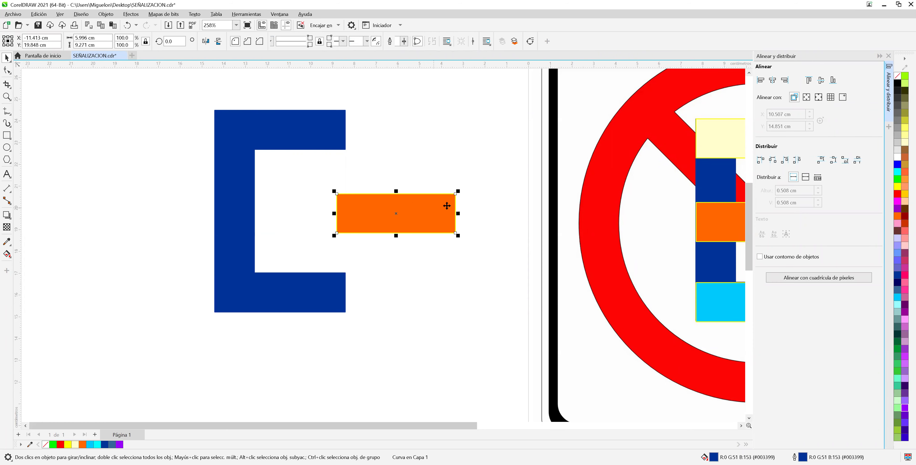
pyautogui.keyDown('shift'); pyautogui.click(248, 185); pyautogui.keyUp('shift')
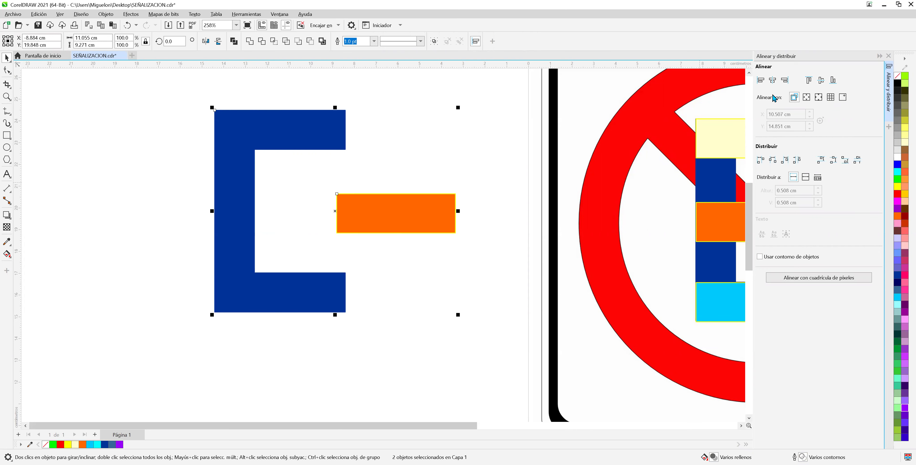
pyautogui.click(825, 84)
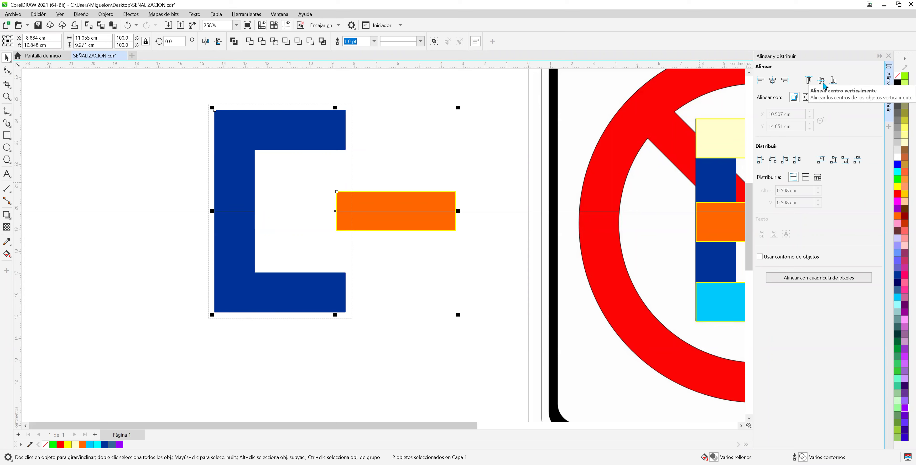
pyautogui.click(761, 83)
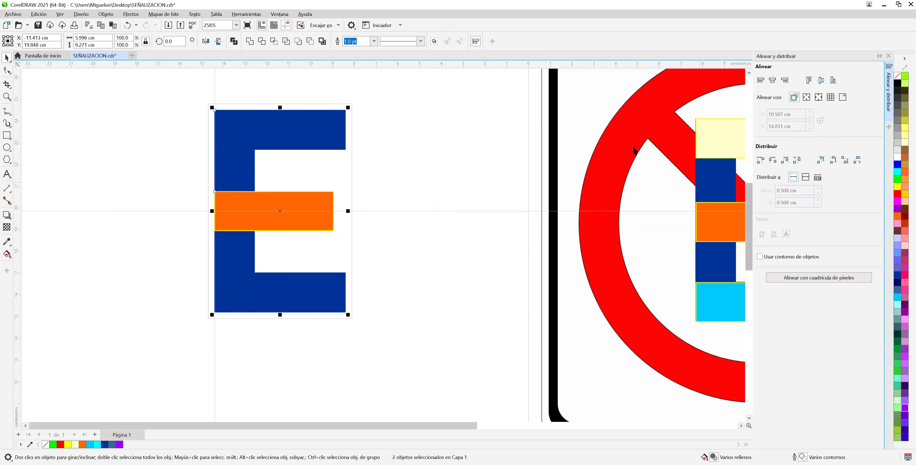
pyautogui.click(250, 41)
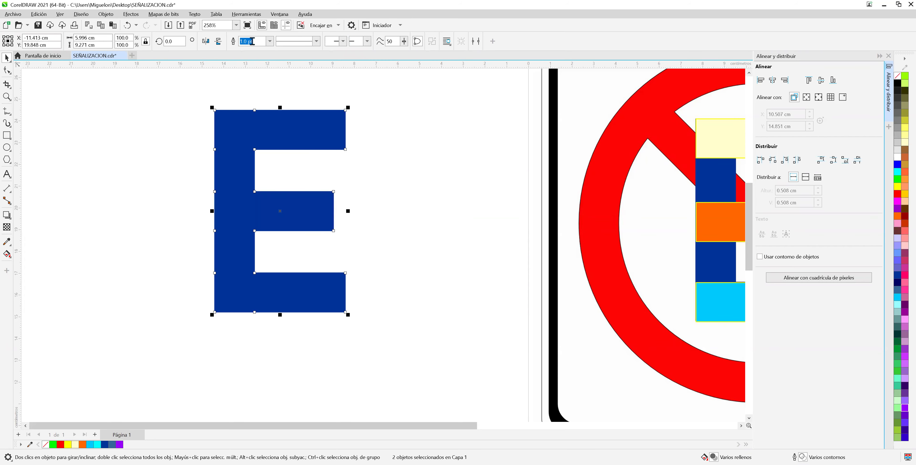
pyautogui.click(420, 196)
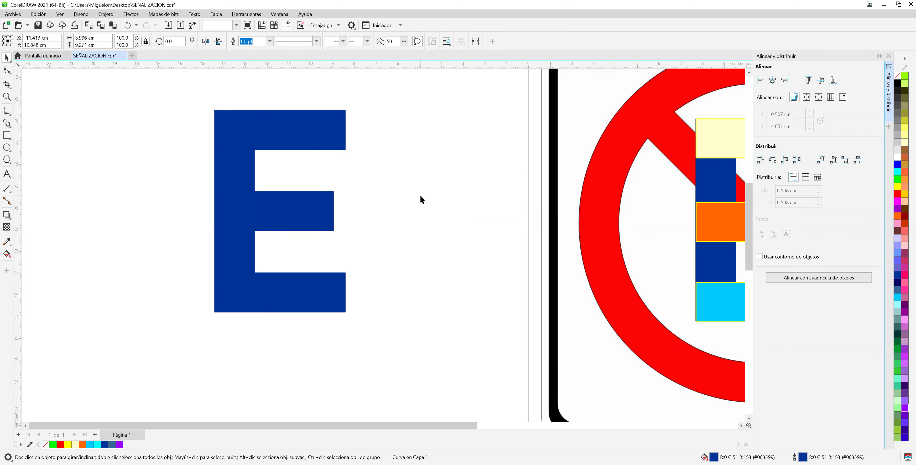
# Step: Delete the welded dark blue E beside the page
pyautogui.scroll(-2, 421, 196)
pyautogui.scroll(-5, 421, 195)
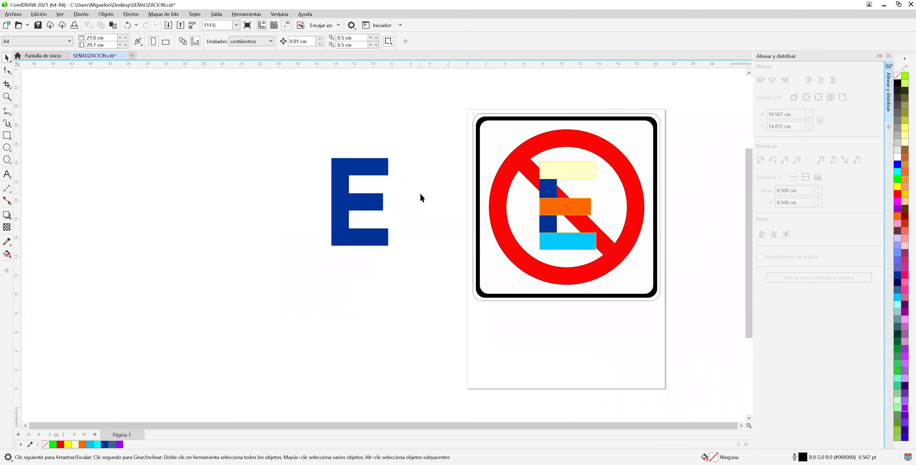
pyautogui.scroll(2, 420, 196)
pyautogui.scroll(1, 421, 193)
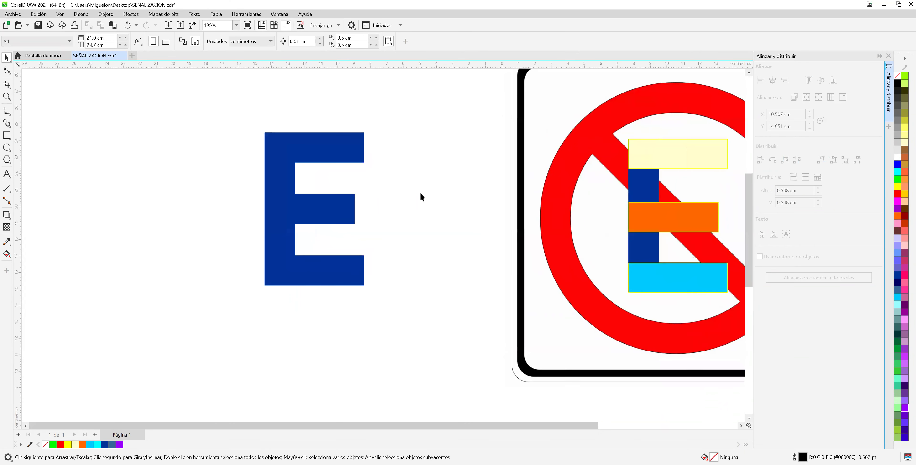
pyautogui.click(355, 143)
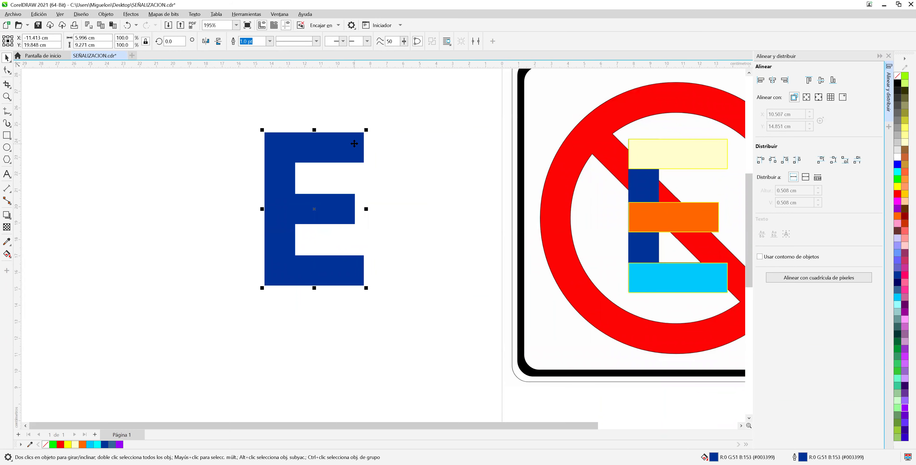
pyautogui.press('Delete')
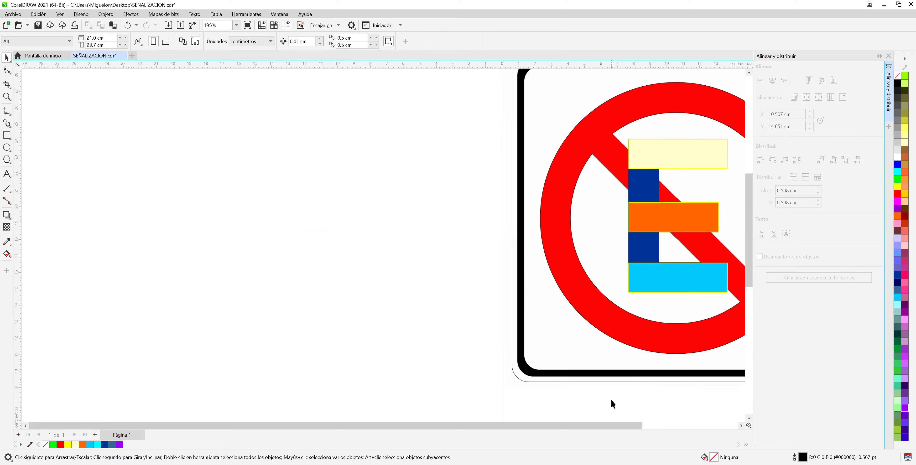
# Step: Align the pale yellow bar on the sign to the left and top edges of the dark blue vertical bar and weld them
pyautogui.hscroll(3, 611, 400)
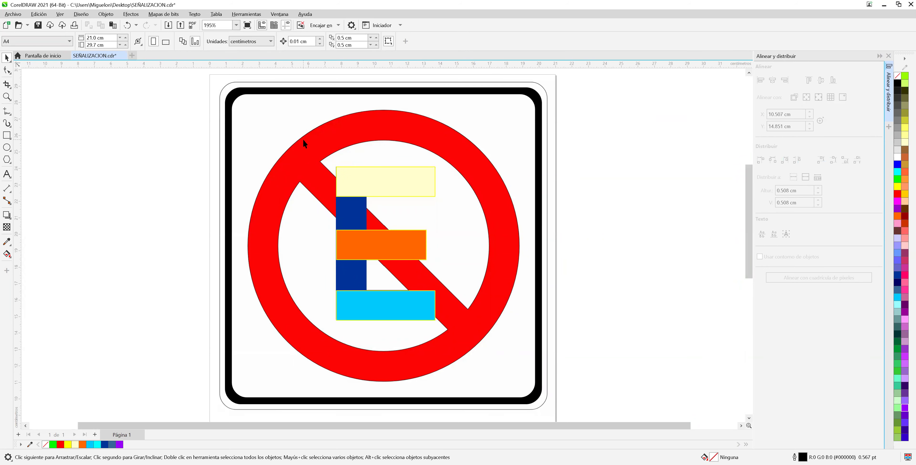
pyautogui.click(384, 181)
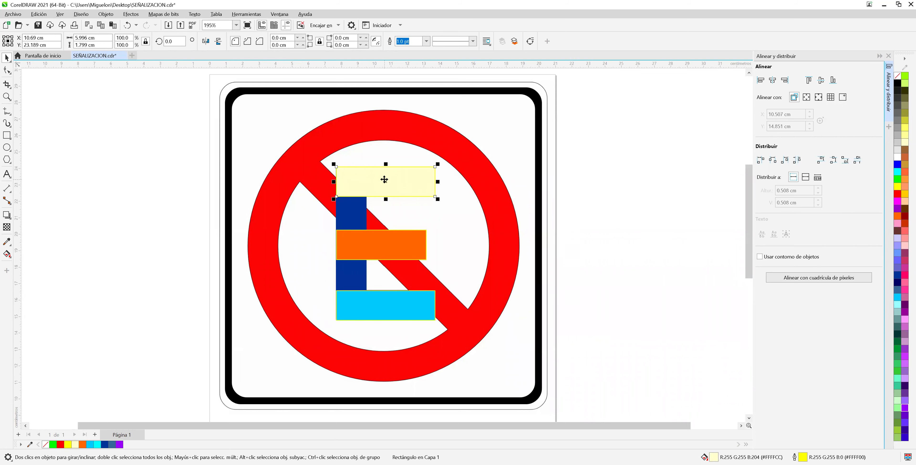
pyautogui.keyDown('shift'); pyautogui.click(358, 214); pyautogui.keyUp('shift')
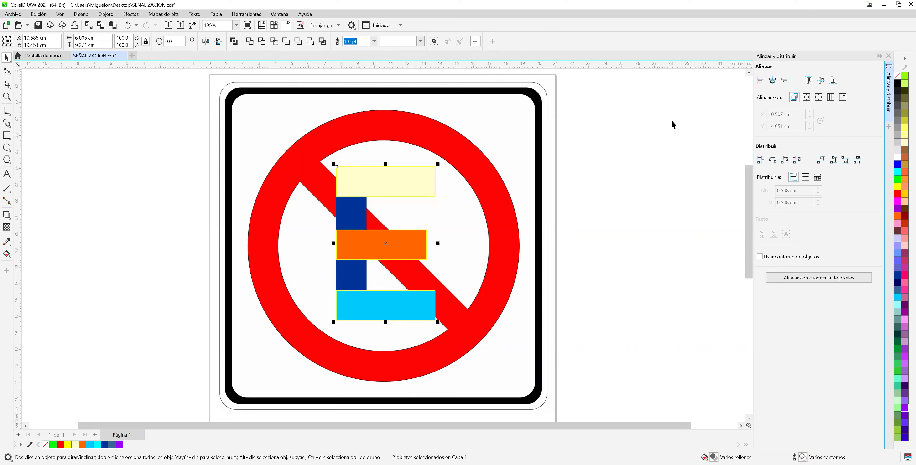
pyautogui.click(762, 82)
pyautogui.click(812, 84)
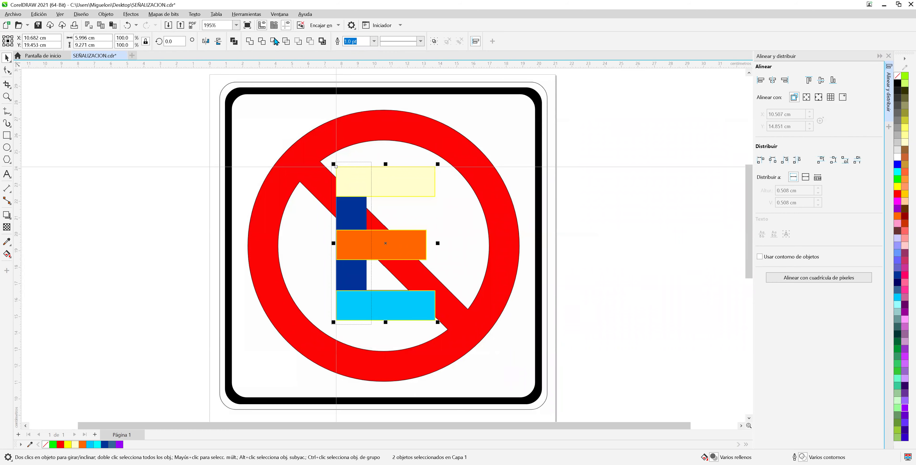
pyautogui.click(250, 42)
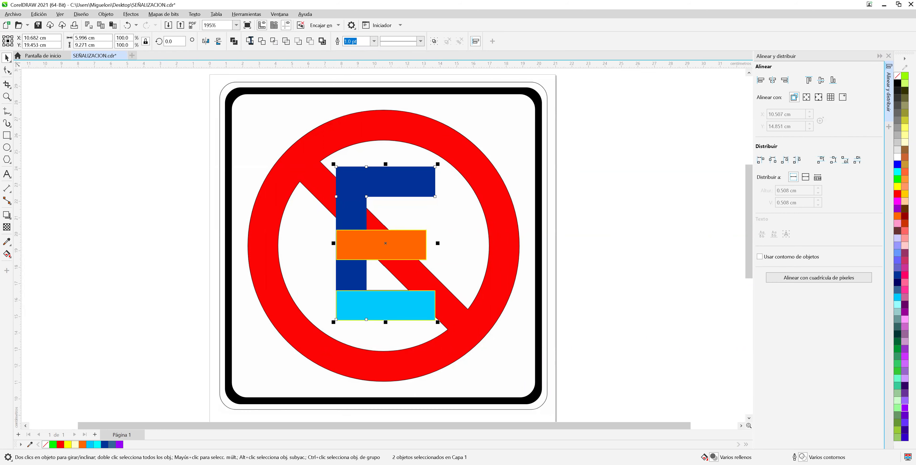
# Step: Center the orange bar vertically on the dark blue shape, aligned to its left edge, and weld the two
pyautogui.click(383, 244)
pyautogui.click(821, 82)
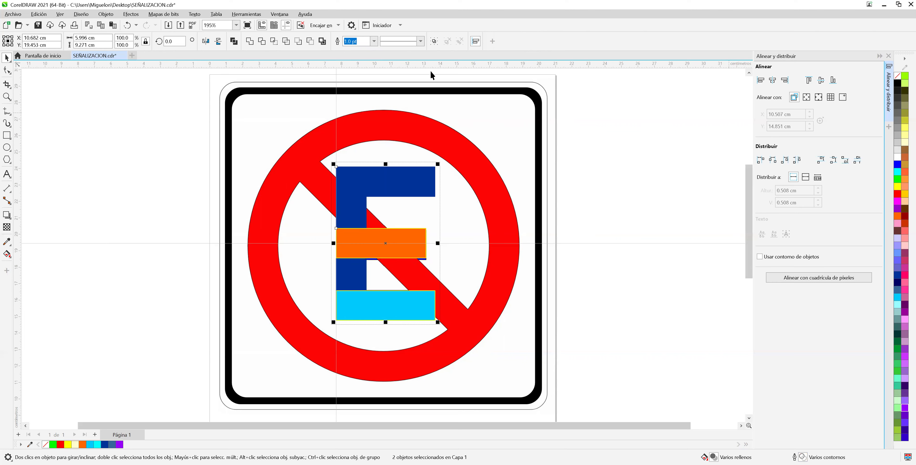
pyautogui.click(251, 41)
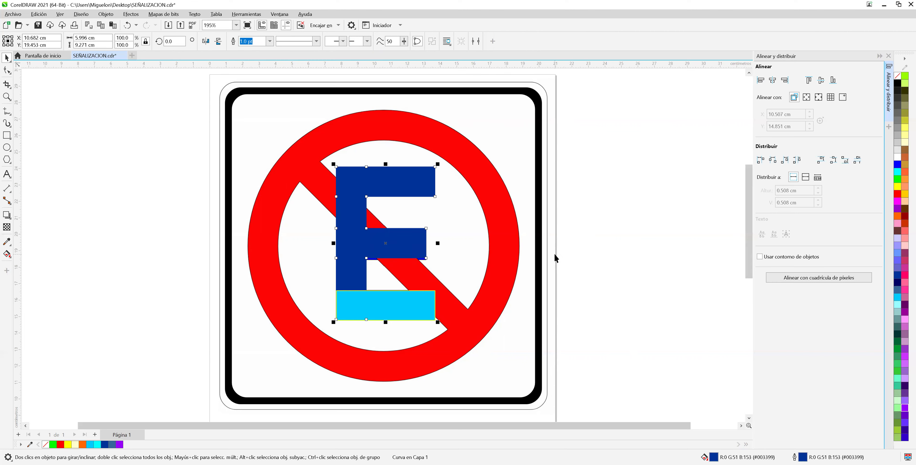
# Step: Draw a rectangle about 10.2 by 1.7 cm beside the page and convert it to curves for node editing
pyautogui.click(6, 135)
pyautogui.moveTo(37, 141)
pyautogui.mouseDown()
pyautogui.moveTo(178, 186)
pyautogui.moveTo(219, 167)
pyautogui.moveTo(205, 170)
pyautogui.mouseUp()
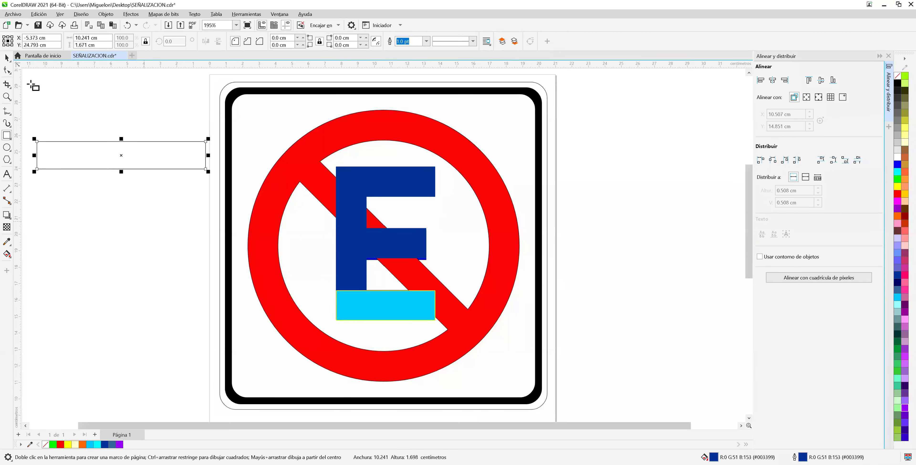
pyautogui.press('space')
pyautogui.rightClick(111, 152)
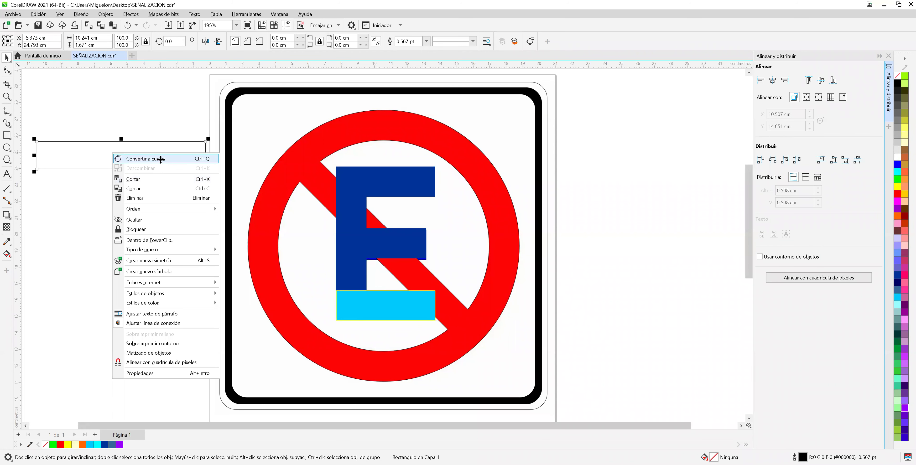
pyautogui.click(166, 162)
pyautogui.press('F10')
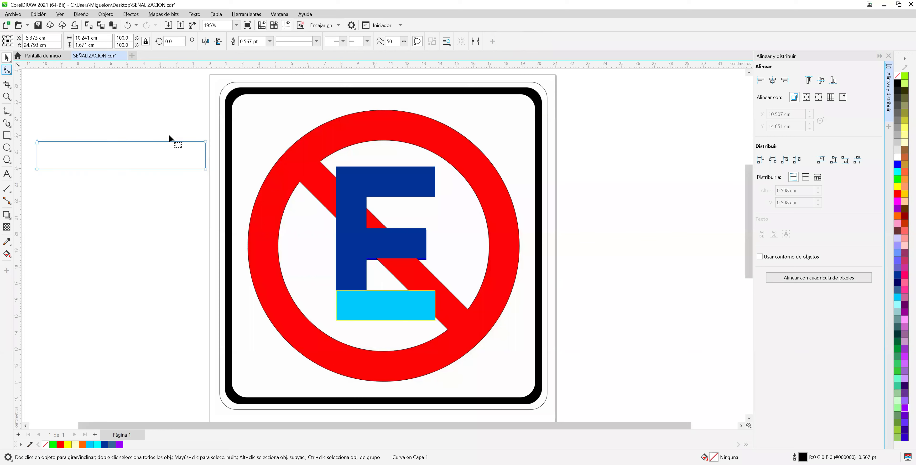
# Step: Convert segments at the rectangle's right end to curves and reshape them into a tapered bar with a rounded tip
pyautogui.moveTo(206, 143); pyautogui.dragTo(206, 144)
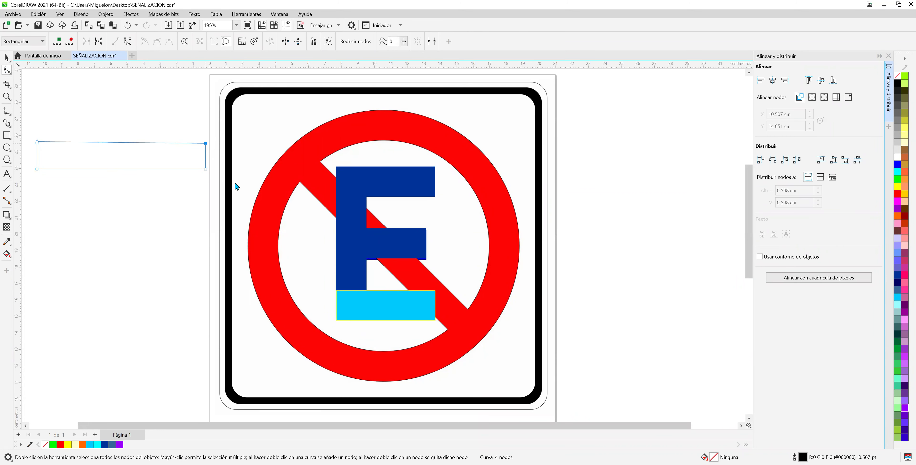
pyautogui.rightClick(206, 143)
pyautogui.click(233, 202)
pyautogui.moveTo(206, 144)
pyautogui.mouseDown()
pyautogui.moveTo(212, 150)
pyautogui.moveTo(205, 149)
pyautogui.mouseUp()
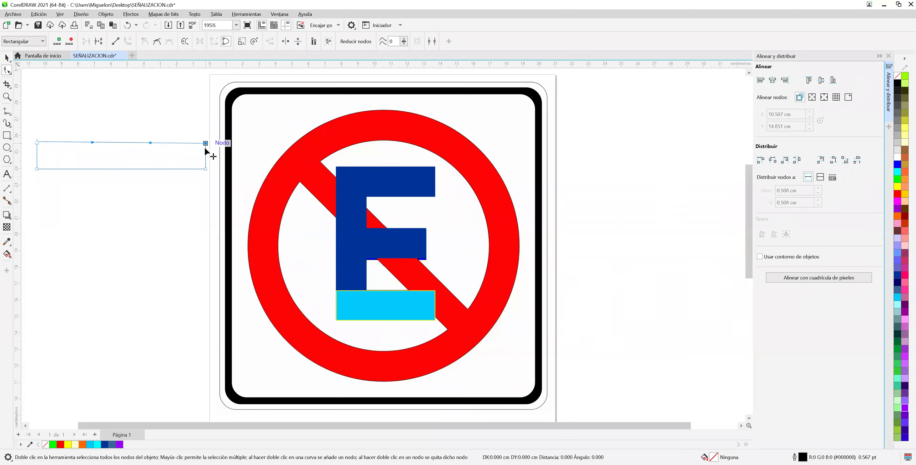
pyautogui.rightClick(206, 169)
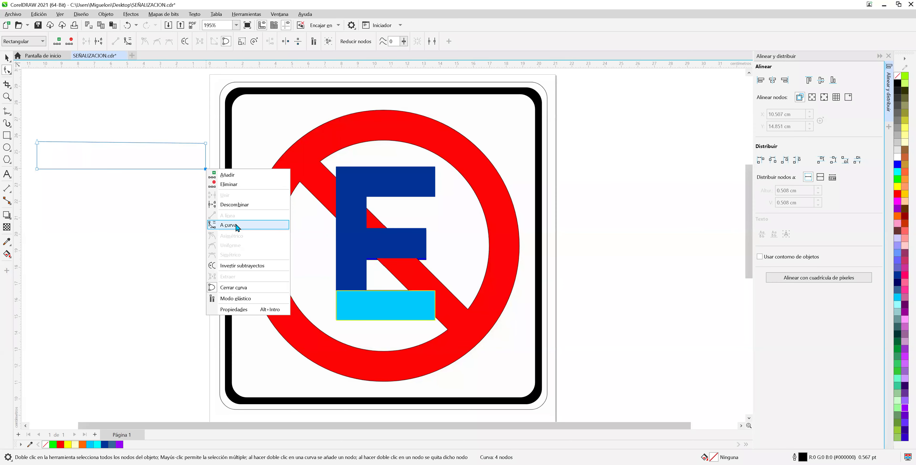
pyautogui.click(237, 226)
pyautogui.moveTo(210, 156)
pyautogui.mouseDown()
pyautogui.moveTo(206, 164)
pyautogui.moveTo(205, 144)
pyautogui.moveTo(208, 163)
pyautogui.mouseUp()
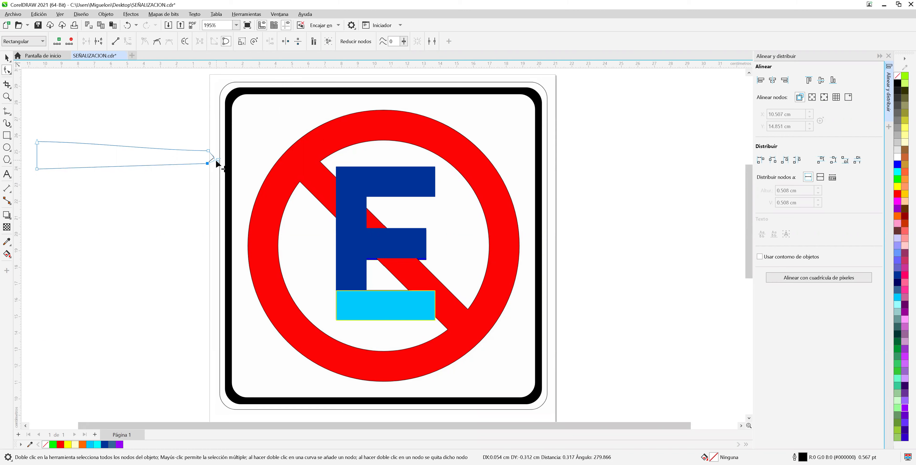
pyautogui.moveTo(217, 161); pyautogui.dragTo(219, 162)
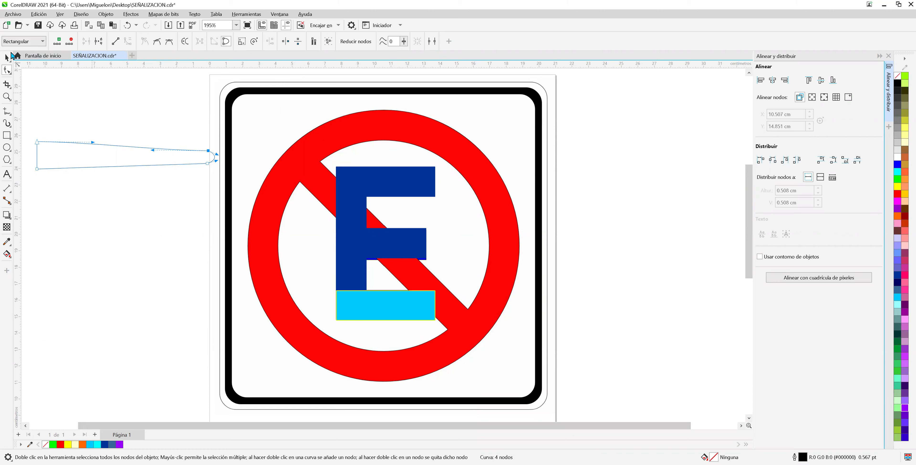
# Step: Move the tapered shape slightly upward beside the page and delete it
pyautogui.click(192, 145)
pyautogui.press('space')
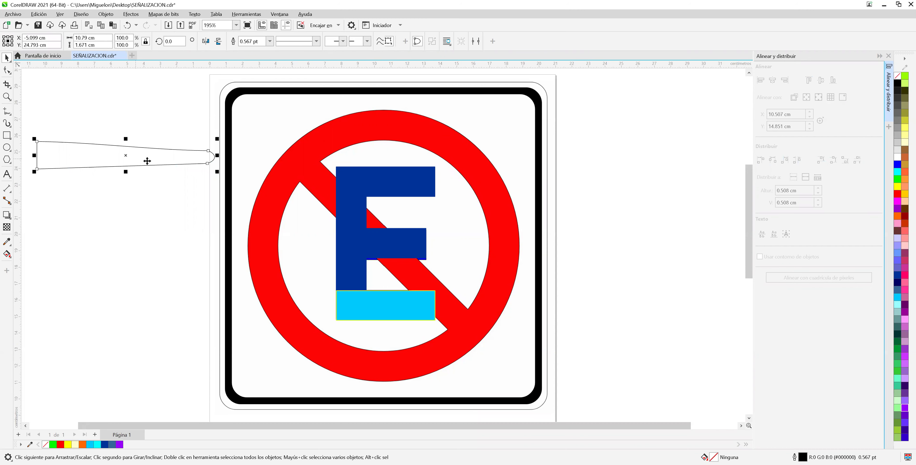
pyautogui.moveTo(148, 158); pyautogui.dragTo(147, 128)
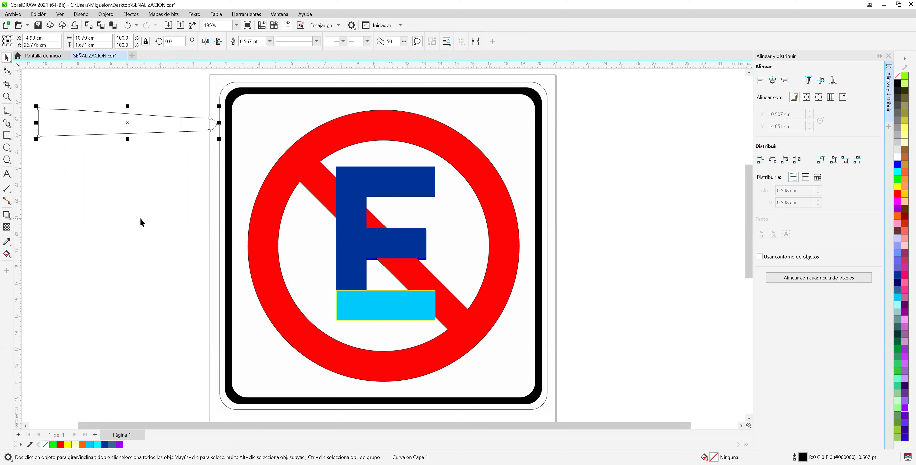
pyautogui.press('Delete')
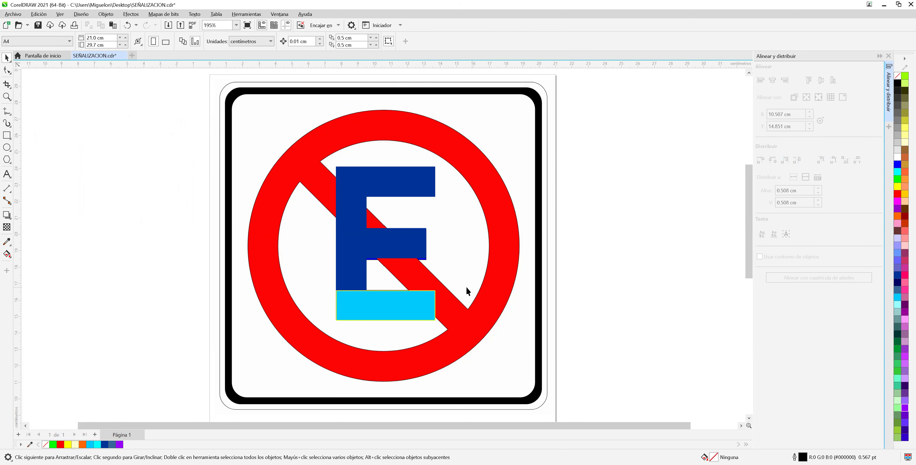
# Step: Align the light blue bar to the left and bottom edges of the dark blue shape and weld them to complete the E
pyautogui.click(364, 249)
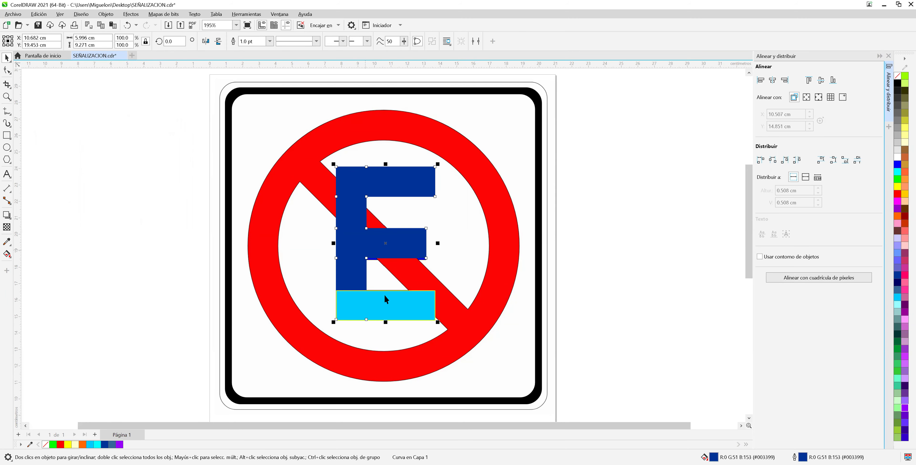
pyautogui.click(385, 300)
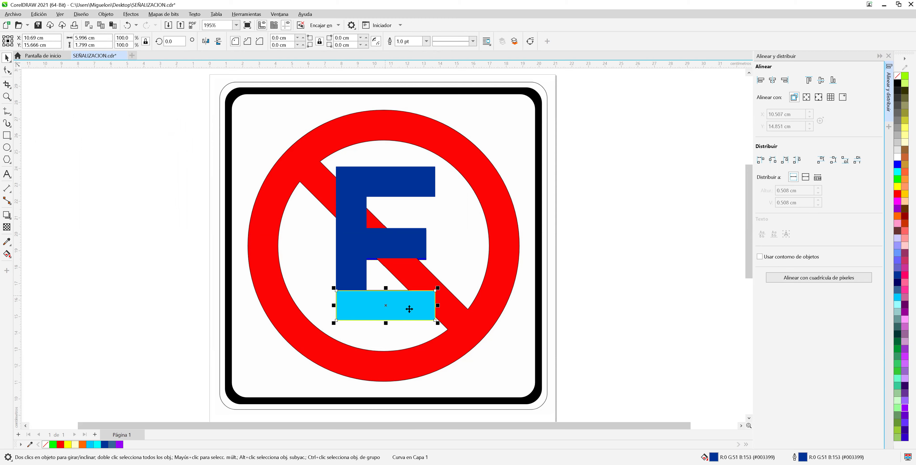
pyautogui.keyDown('shift'); pyautogui.click(399, 255); pyautogui.keyUp('shift')
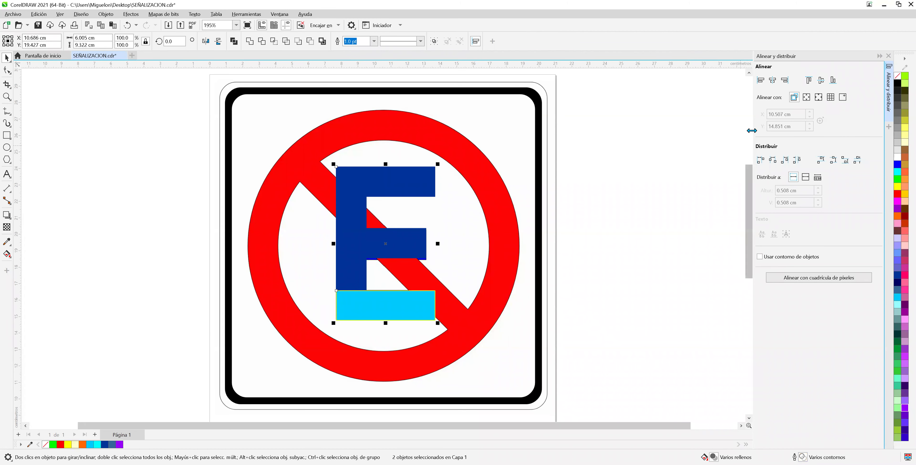
pyautogui.click(761, 82)
pyautogui.click(833, 81)
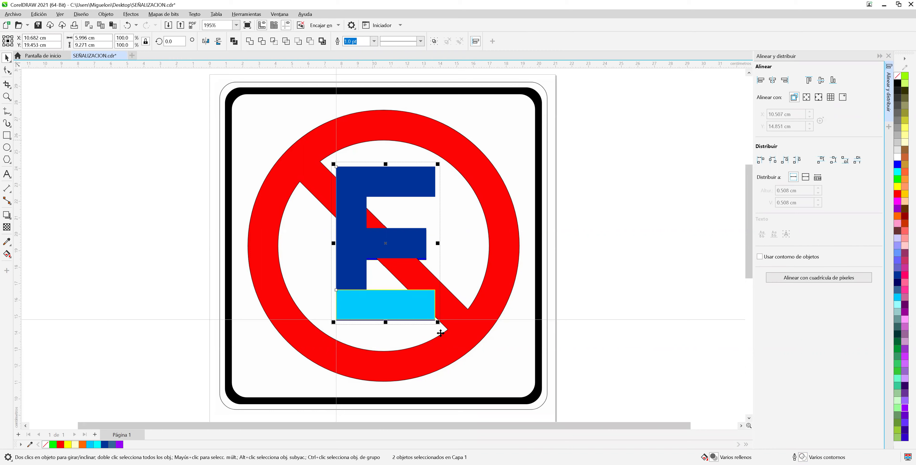
pyautogui.click(249, 41)
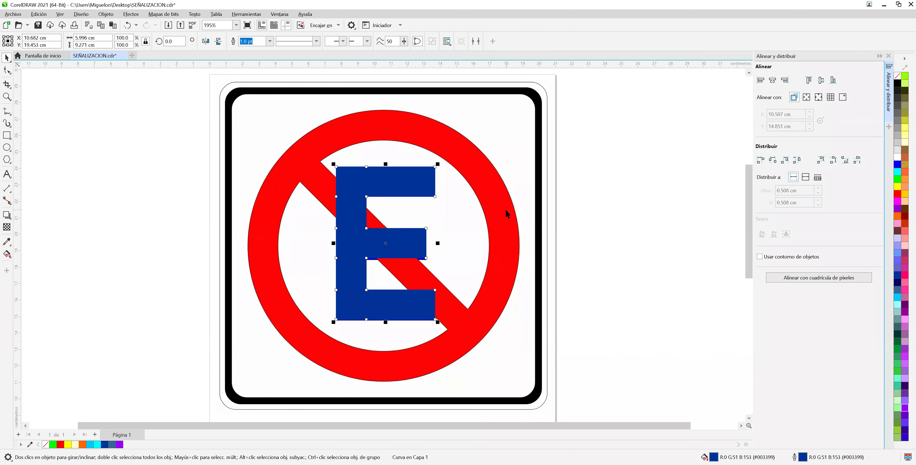
# Step: Fill the welded E with yellow and compare its middle and lower arms with the reference letter underneath
pyautogui.click(897, 187)
pyautogui.click(561, 196)
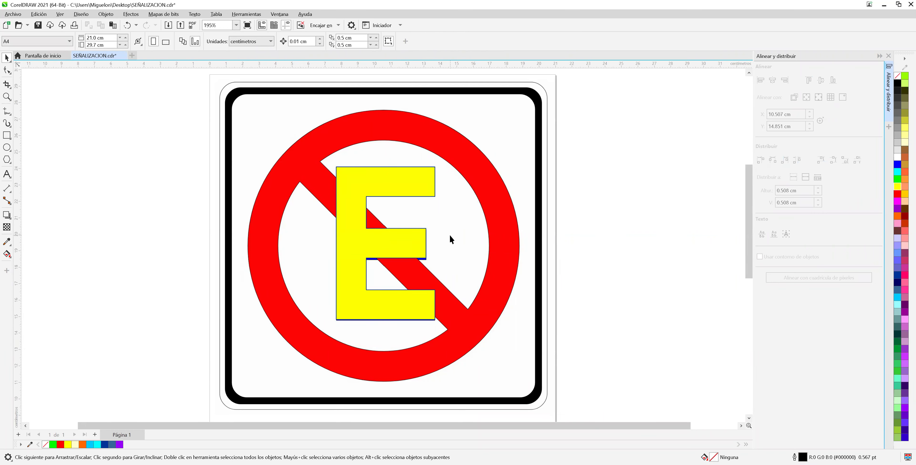
pyautogui.scroll(2, 450, 235)
pyautogui.scroll(2, 444, 235)
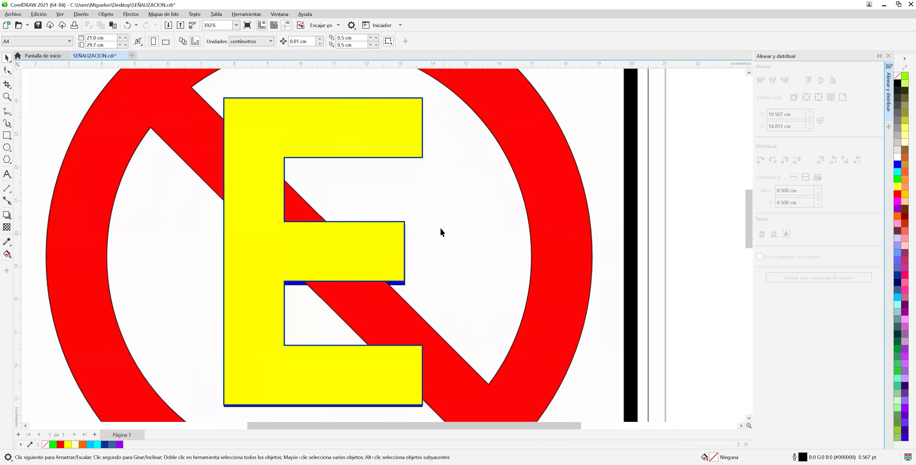
pyautogui.scroll(1, 365, 231)
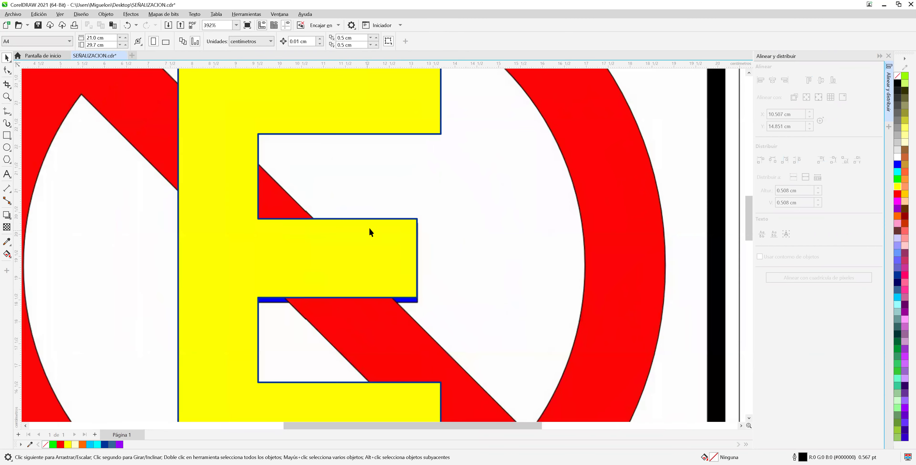
pyautogui.scroll(-1, 373, 225)
pyautogui.scroll(-1, 373, 228)
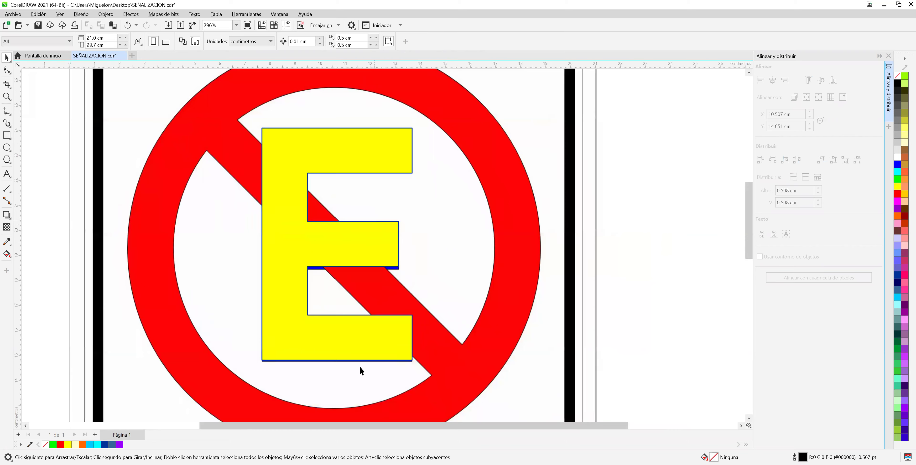
pyautogui.scroll(4, 335, 361)
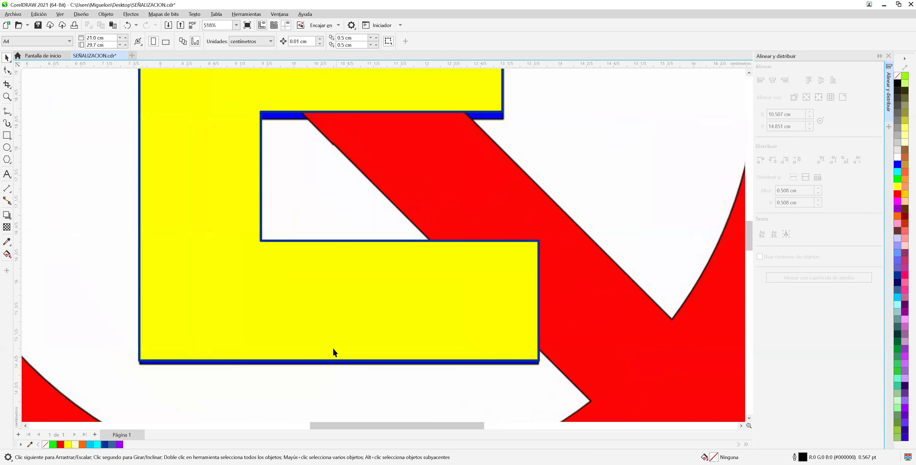
pyautogui.scroll(1, 327, 345)
pyautogui.scroll(-1, 324, 345)
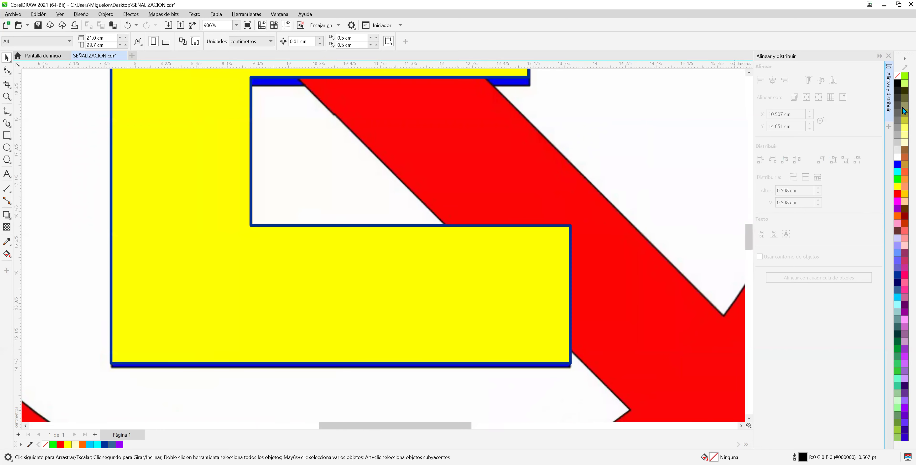
# Step: Remove the welded E's fill and set its outline color to bright green
pyautogui.click(898, 77)
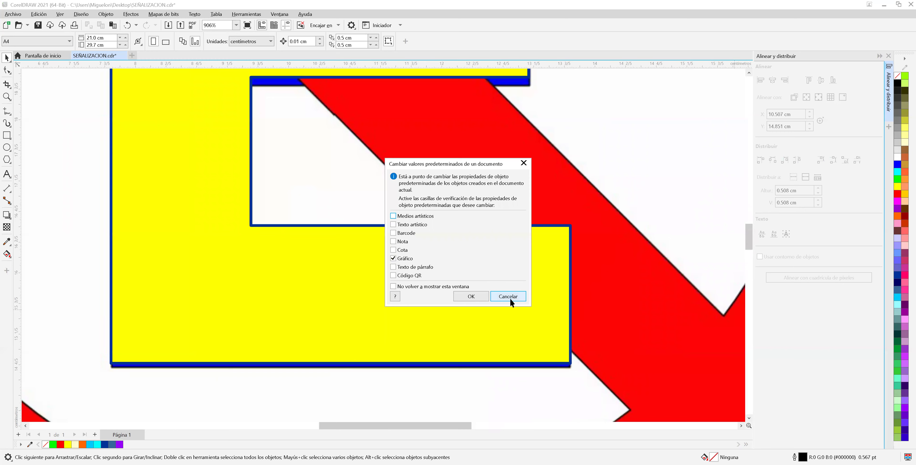
pyautogui.click(508, 297)
pyautogui.click(510, 298)
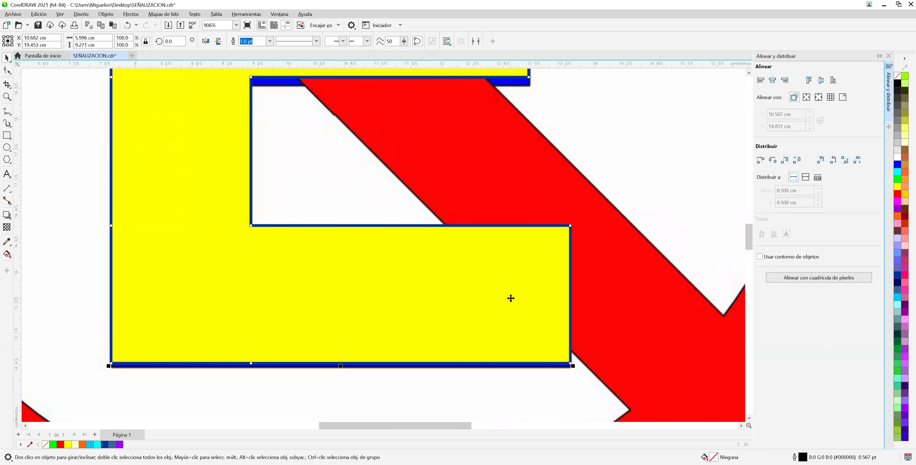
pyautogui.click(899, 76)
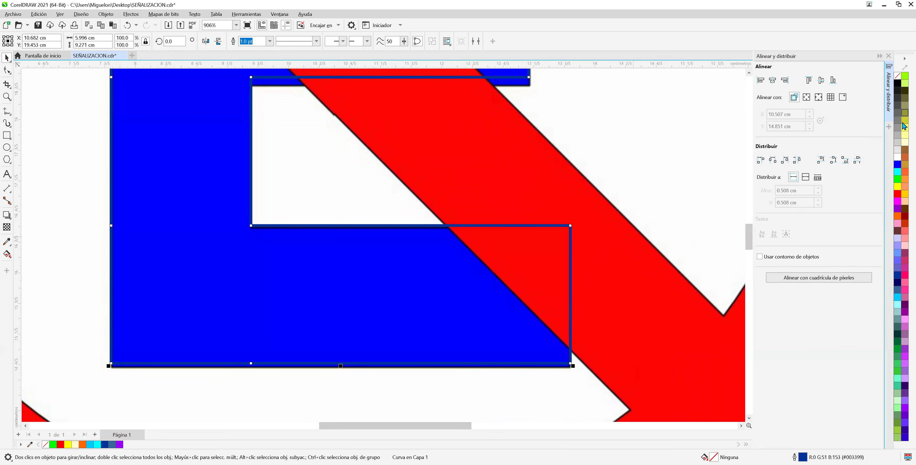
pyautogui.rightClick(895, 186)
pyautogui.click(846, 192)
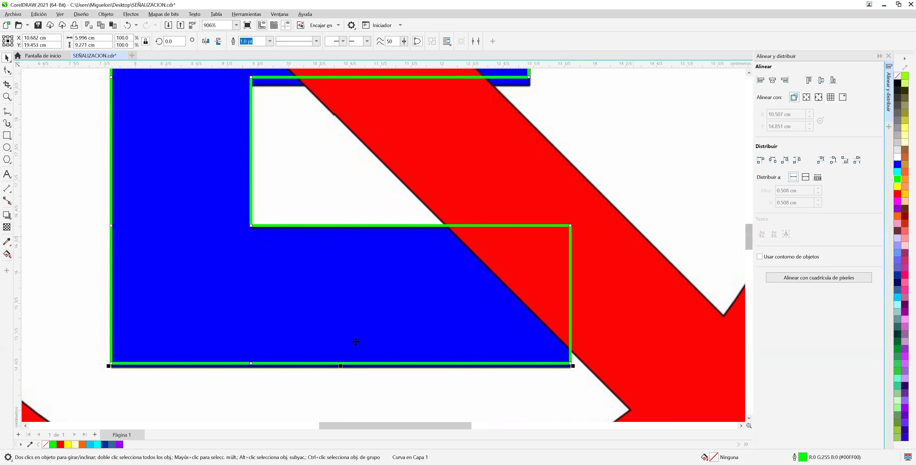
pyautogui.scroll(1, 253, 343)
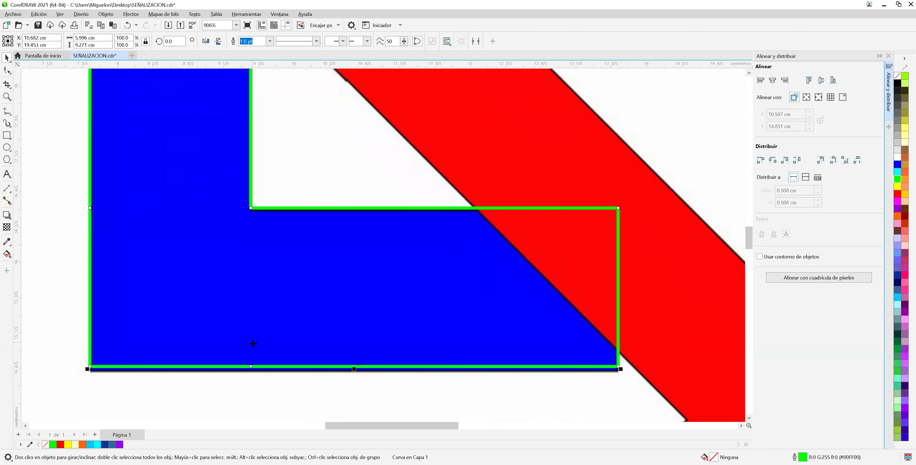
pyautogui.scroll(1, 597, 361)
pyautogui.scroll(-1, 443, 417)
pyautogui.moveTo(443, 426); pyautogui.dragTo(431, 426)
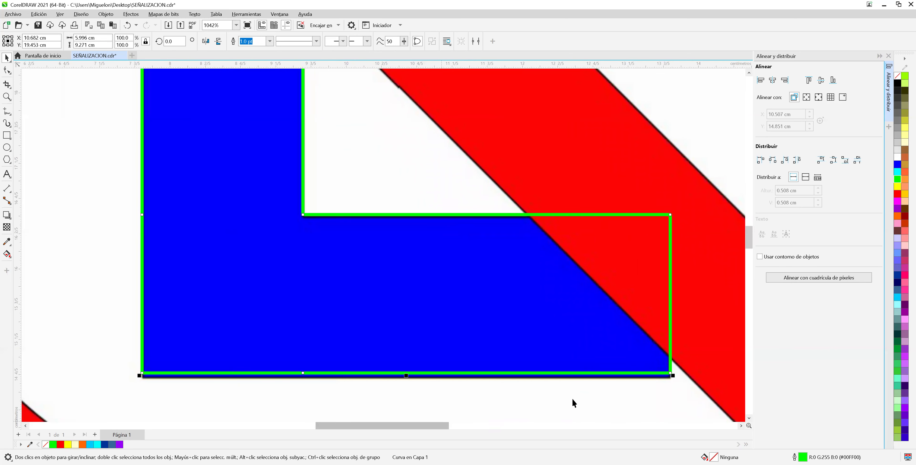
# Step: Pull the extra node on the E outline's bottom edge out of line with the Shape tool and delete it
pyautogui.click(8, 71)
pyautogui.click(7, 69)
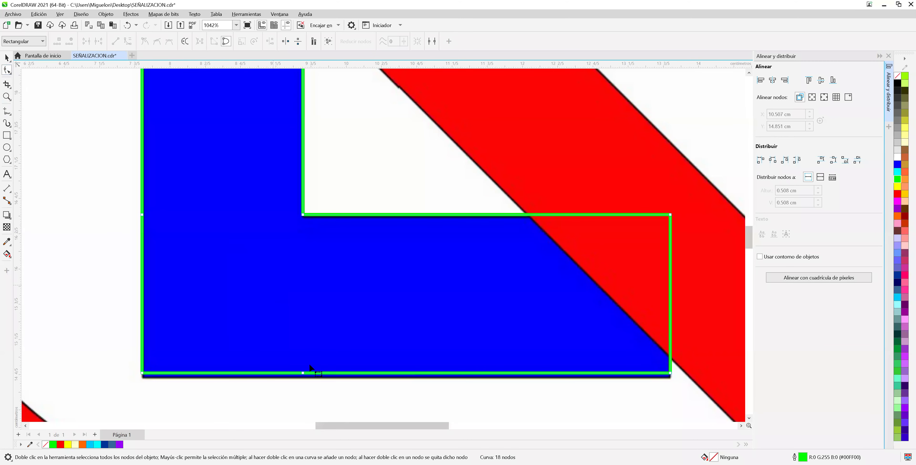
pyautogui.click(303, 373)
pyautogui.moveTo(309, 352); pyautogui.dragTo(397, 312)
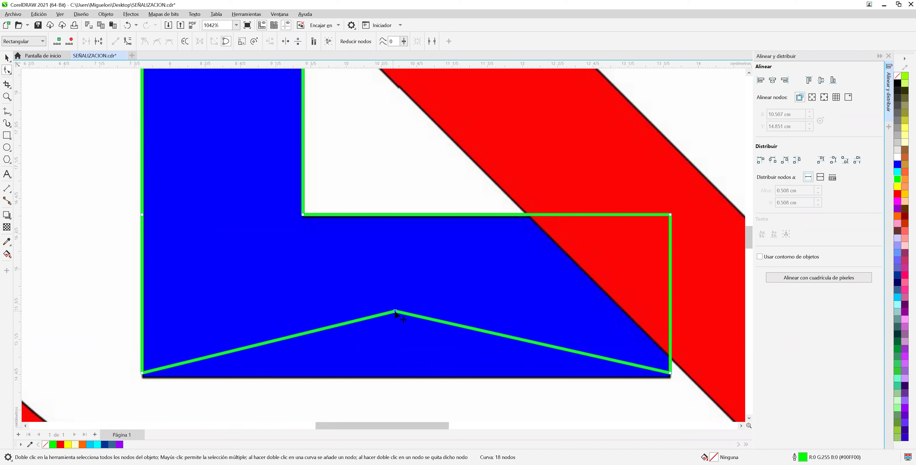
pyautogui.moveTo(396, 312); pyautogui.dragTo(396, 394)
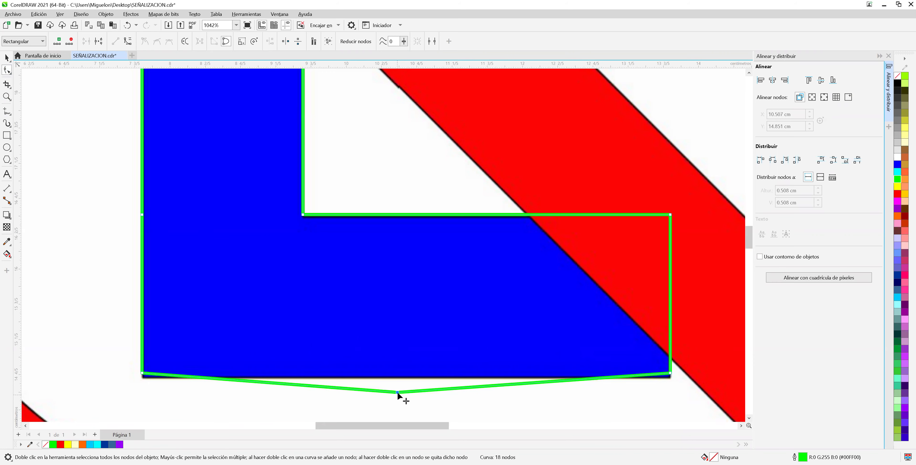
pyautogui.moveTo(380, 328); pyautogui.dragTo(262, 324)
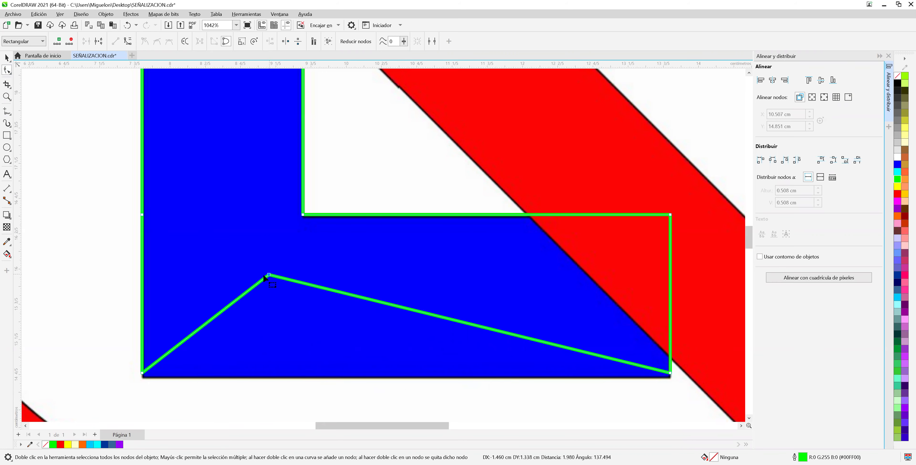
pyautogui.moveTo(328, 277); pyautogui.dragTo(497, 273)
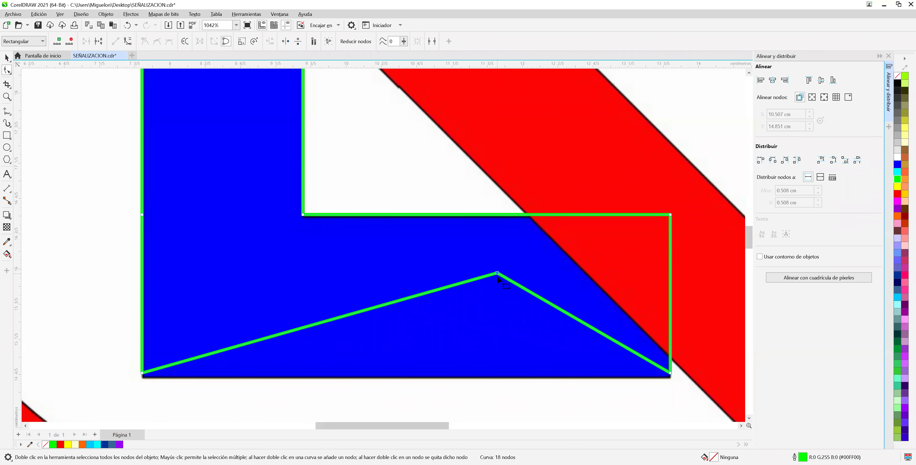
pyautogui.moveTo(498, 275); pyautogui.dragTo(431, 388)
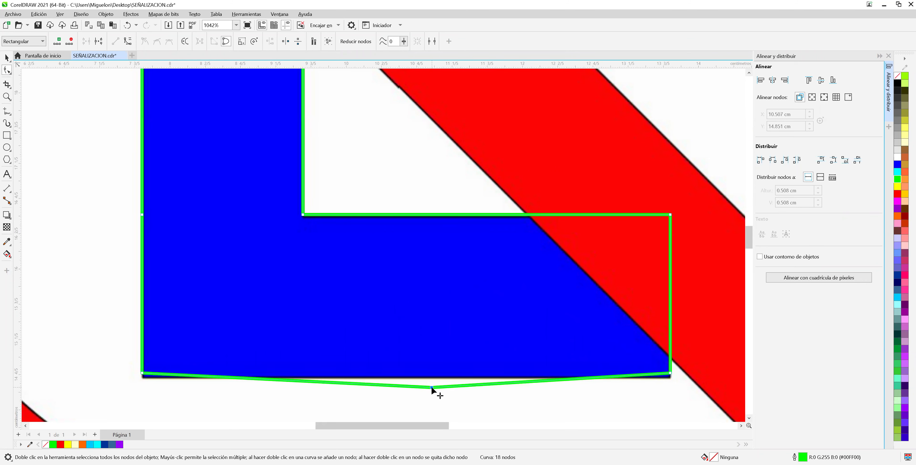
pyautogui.rightClick(432, 388)
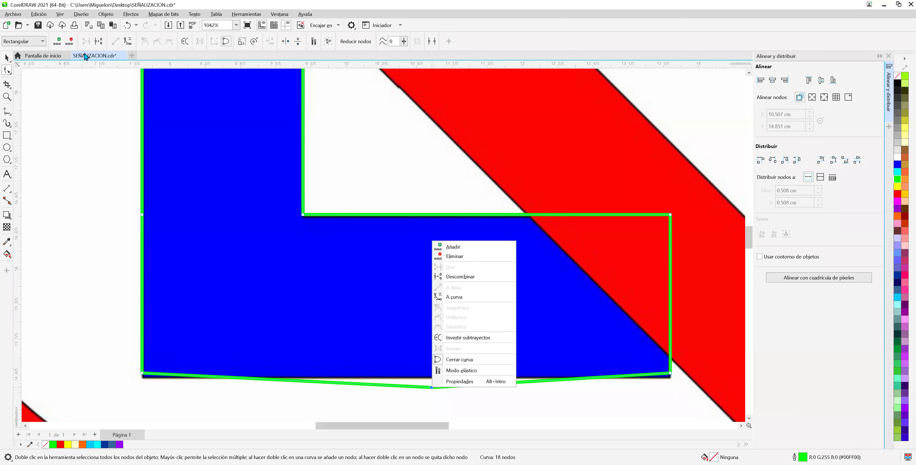
pyautogui.click(70, 45)
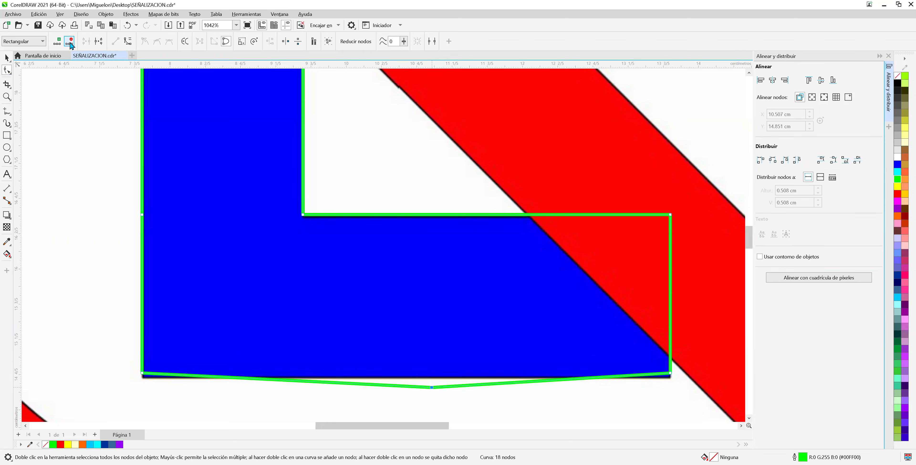
pyautogui.click(70, 44)
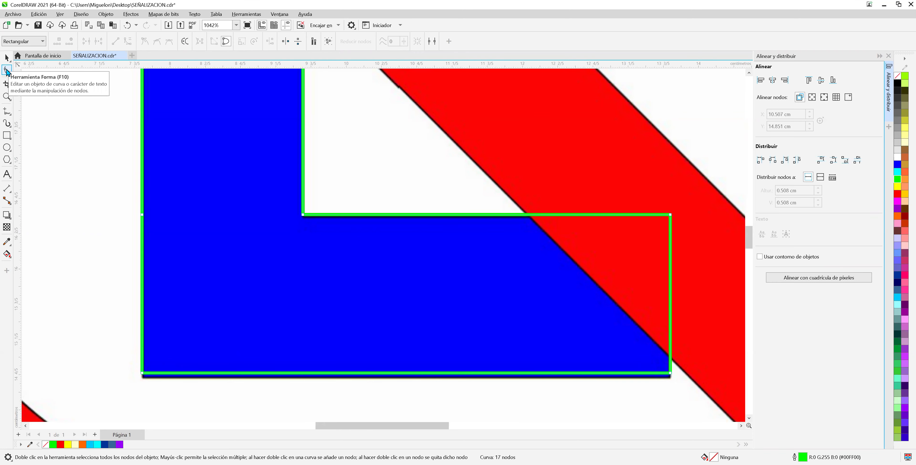
# Step: Select the two bottom corner nodes of the E outline and lower them onto the reference letter's bottom edge
pyautogui.moveTo(254, 356); pyautogui.dragTo(695, 379)
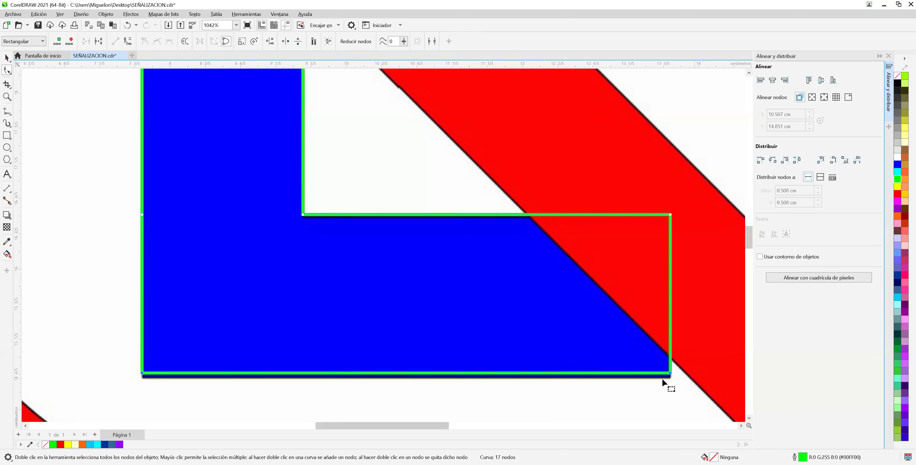
pyautogui.scroll(2, 433, 379)
pyautogui.scroll(-1, 405, 377)
pyautogui.moveTo(400, 374); pyautogui.dragTo(424, 402)
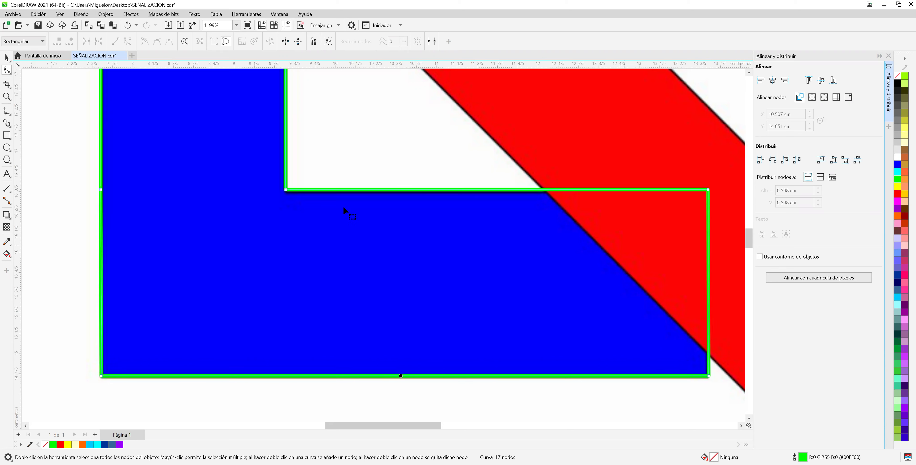
# Step: Select the nodes of the E's lower arm upper edge and lower that edge straight down onto the reference
pyautogui.moveTo(257, 171); pyautogui.dragTo(725, 203)
pyautogui.moveTo(539, 190); pyautogui.dragTo(536, 194)
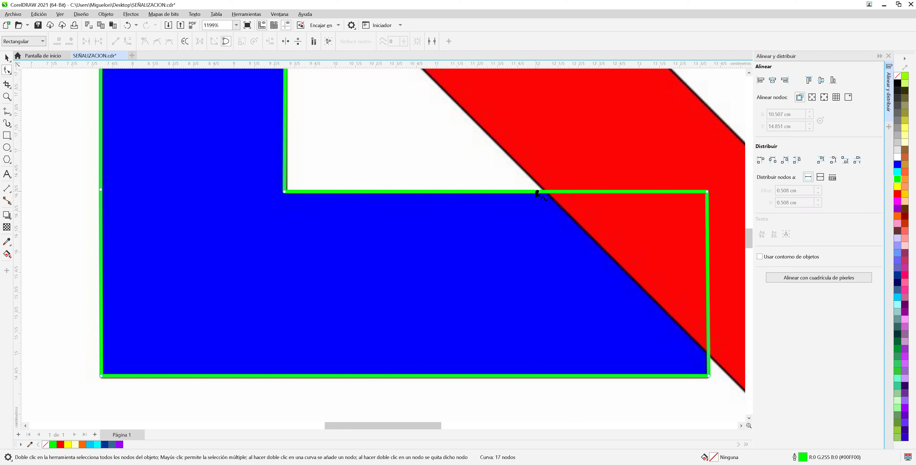
pyautogui.hotkey('ctrl', 'z')
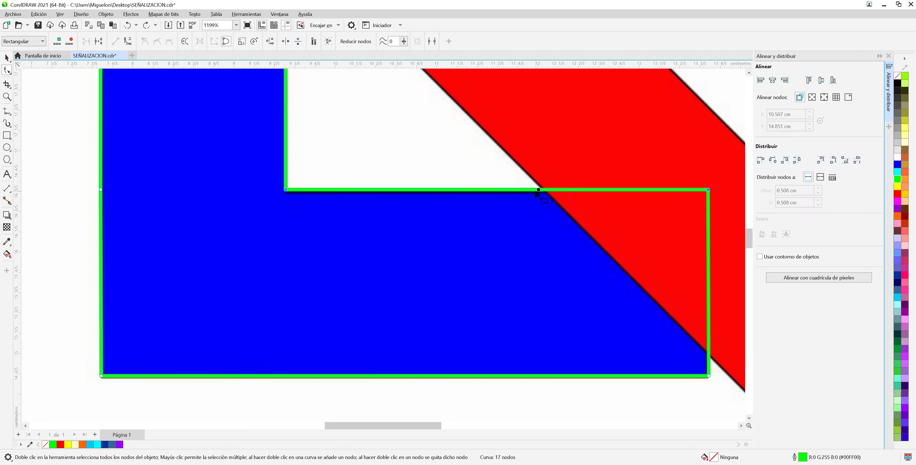
pyautogui.moveTo(537, 193); pyautogui.dragTo(536, 192)
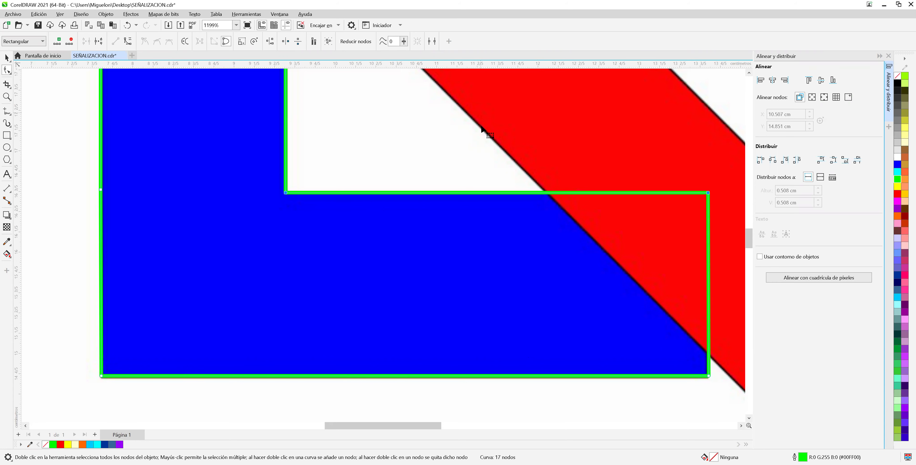
# Step: Nudge the nodes of the middle arm's lower edge down until the edge matches the reference letter
pyautogui.scroll(-1, 482, 130)
pyautogui.scroll(-1, 482, 130)
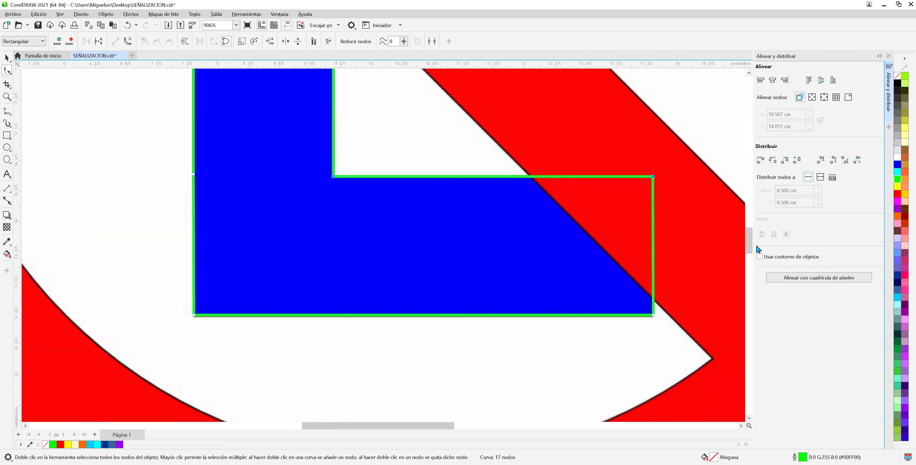
pyautogui.moveTo(750, 245); pyautogui.dragTo(749, 234)
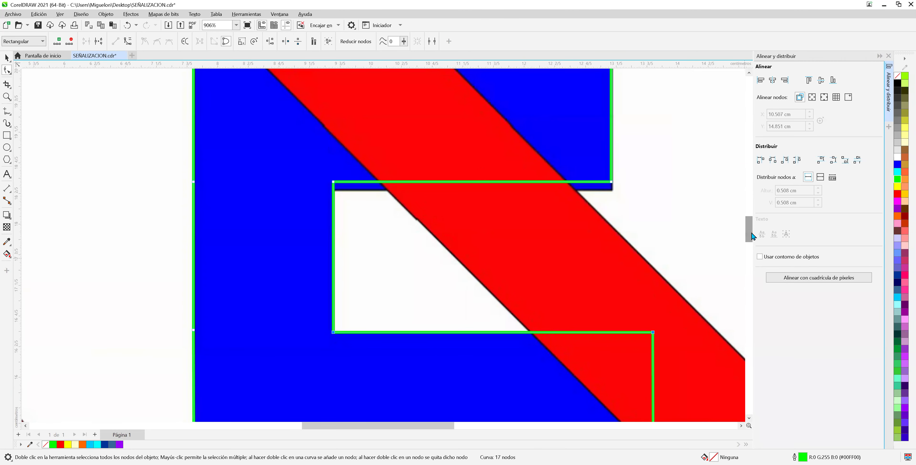
pyautogui.moveTo(308, 153); pyautogui.dragTo(647, 199)
pyautogui.press('Down')
pyautogui.press('Down')
pyautogui.press('Down')
pyautogui.press('Down')
pyautogui.press('Down')
pyautogui.press('Down')
pyautogui.press('Down')
pyautogui.press('Down')
pyautogui.press('Down')
pyautogui.press('Down')
pyautogui.press('Down')
pyautogui.press('Down')
pyautogui.press('Down')
pyautogui.press('Up')
pyautogui.press('Up')
pyautogui.press('Up')
pyautogui.press('Up')
pyautogui.press('Up')
pyautogui.press('Up')
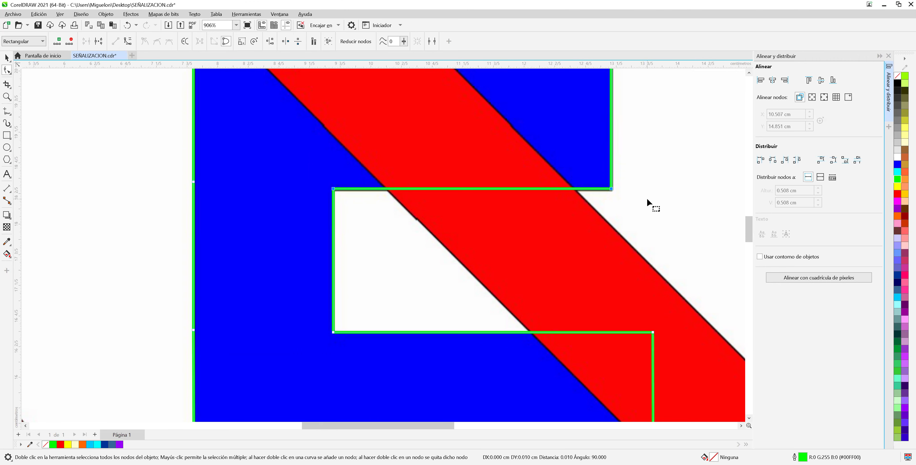
pyautogui.press('Down')
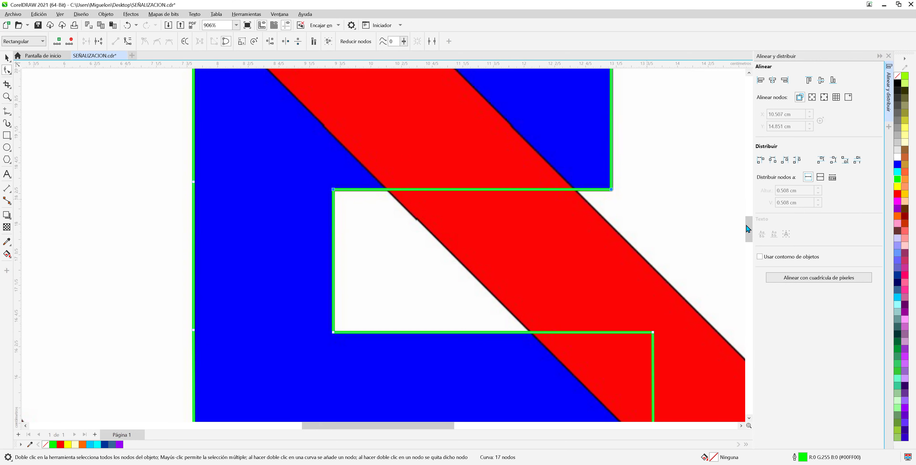
# Step: Nudge the middle arm's upper edge down onto the reference and shift the arm's right end slightly to the right
pyautogui.moveTo(749, 227); pyautogui.dragTo(748, 219)
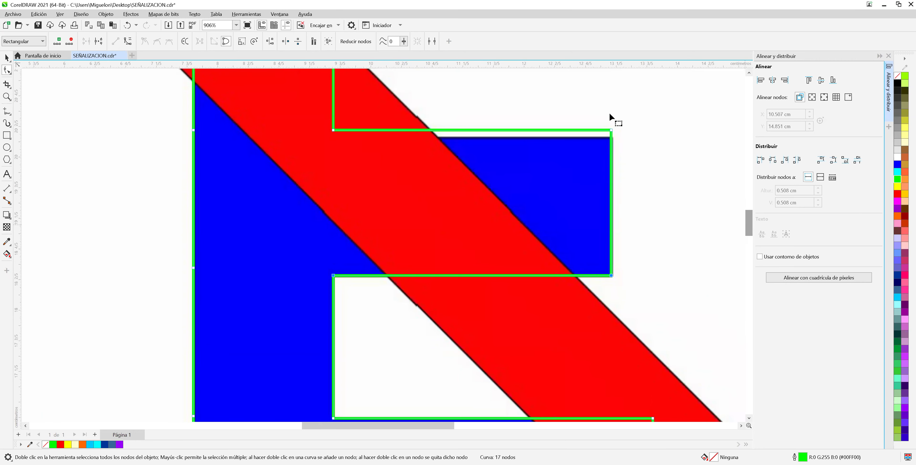
pyautogui.moveTo(663, 135); pyautogui.dragTo(256, 120)
pyautogui.press('Down')
pyautogui.press('Down')
pyautogui.press('Down')
pyautogui.press('Down')
pyautogui.press('Down')
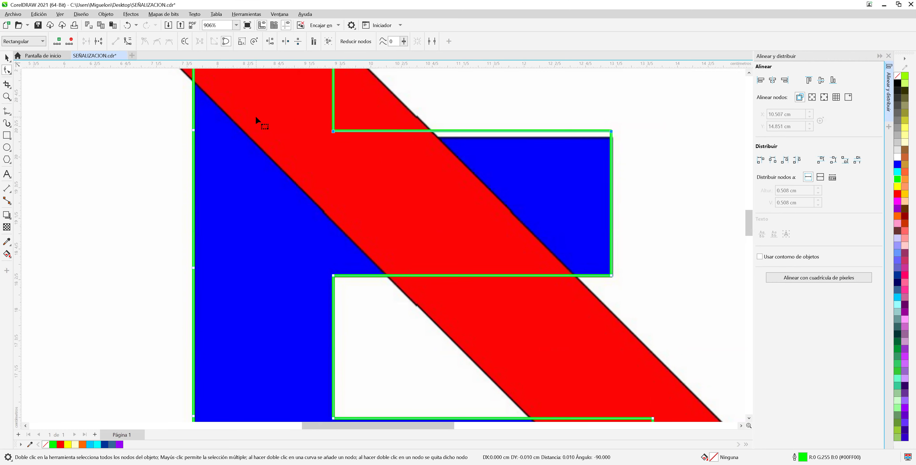
pyautogui.press('Down')
pyautogui.press('Down')
pyautogui.press('Down')
pyautogui.press('Down')
pyautogui.press('Down')
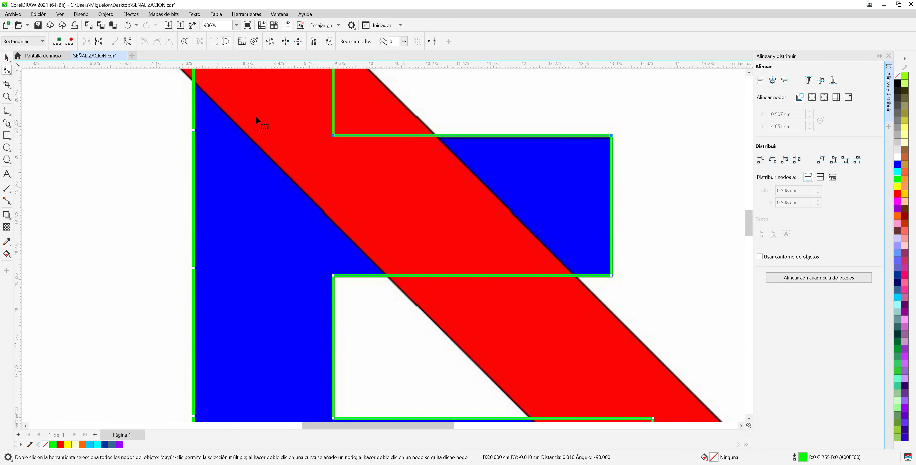
pyautogui.press('Down')
pyautogui.press('Down')
pyautogui.press('Down')
pyautogui.press('Down')
pyautogui.press('Down')
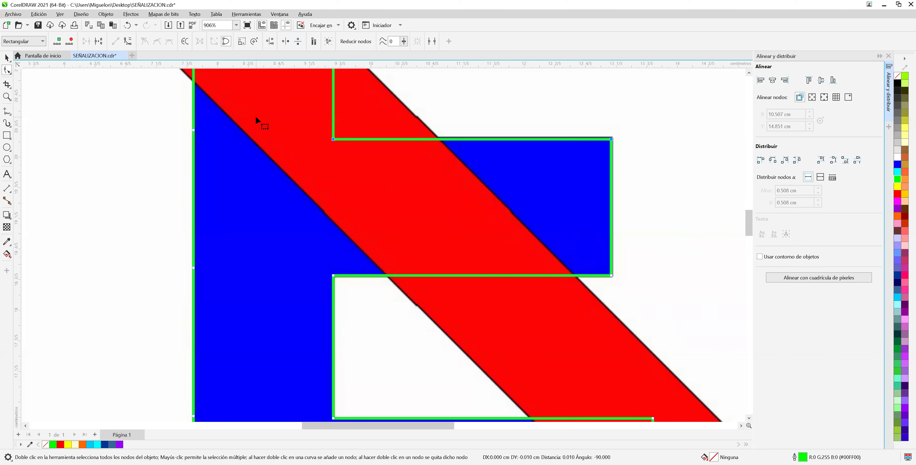
pyautogui.hotkey('ctrl', 'z')
pyautogui.hotkey('ctrl', 'z')
pyautogui.hotkey('ctrl', 'z')
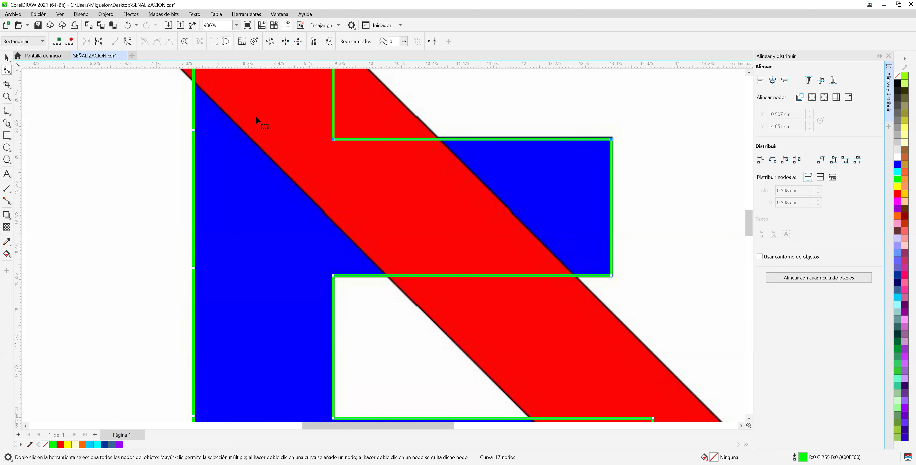
pyautogui.hotkey('ctrl', 'z')
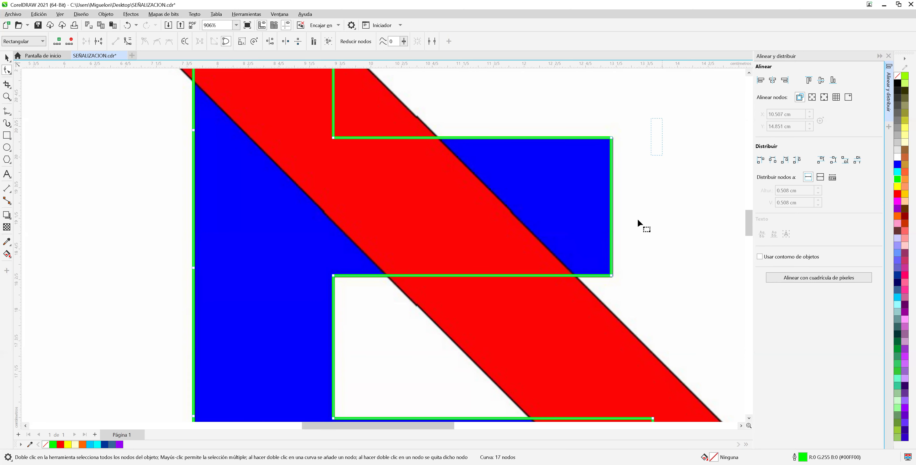
pyautogui.moveTo(603, 305); pyautogui.dragTo(588, 305)
pyautogui.press('Right')
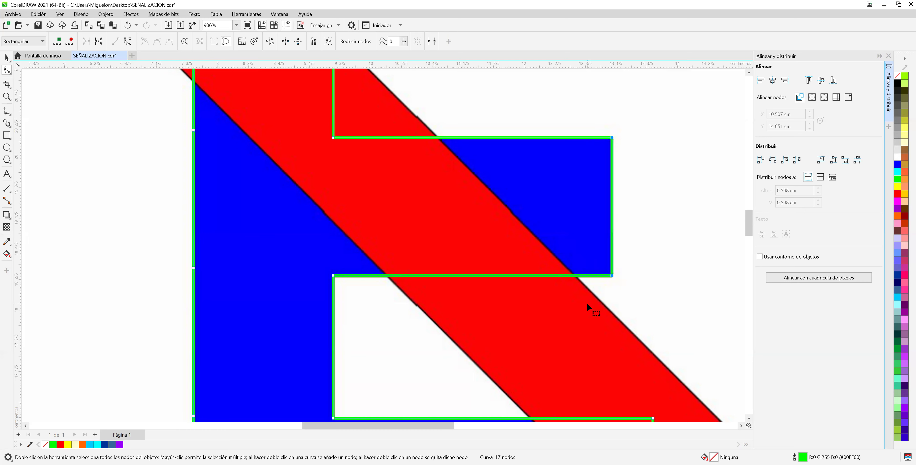
# Step: Pull the four extra nodes on the E's left edge out of line, select them together and delete them
pyautogui.scroll(-1, 584, 302)
pyautogui.scroll(-1, 546, 286)
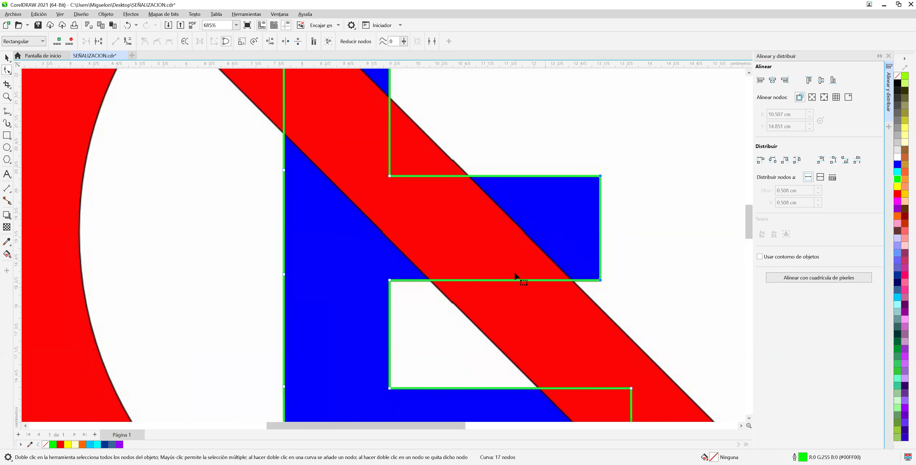
pyautogui.scroll(-1, 309, 184)
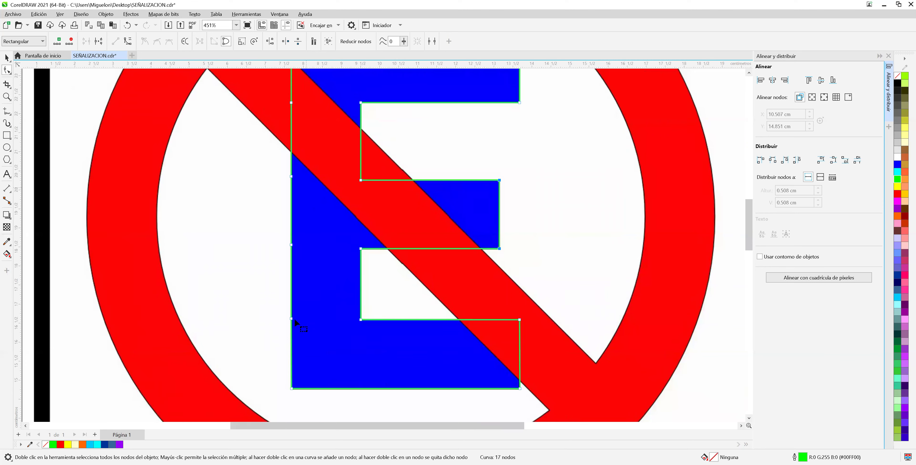
pyautogui.moveTo(291, 319); pyautogui.dragTo(240, 288)
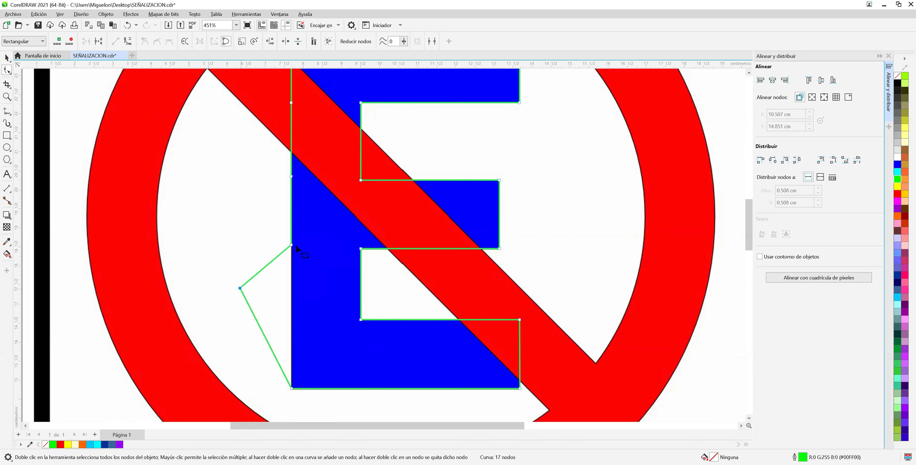
pyautogui.moveTo(292, 246); pyautogui.dragTo(316, 266)
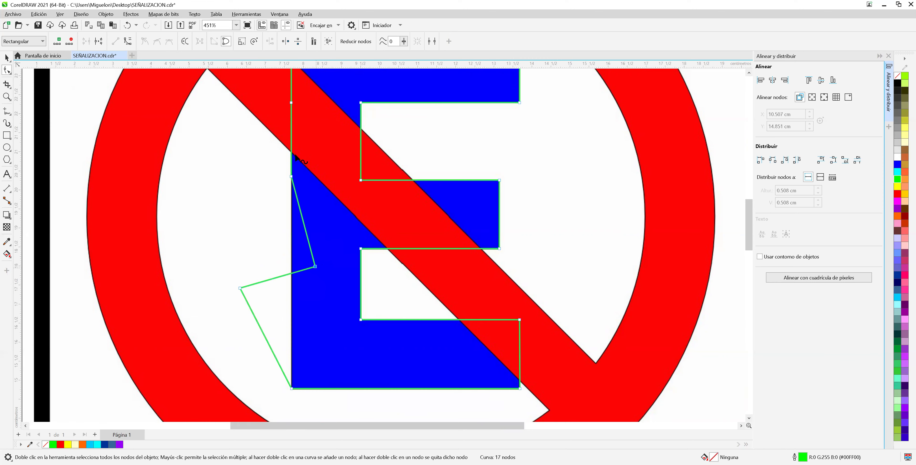
pyautogui.moveTo(291, 176); pyautogui.dragTo(261, 184)
pyautogui.moveTo(291, 103); pyautogui.dragTo(311, 137)
pyautogui.scroll(-1, 590, 190)
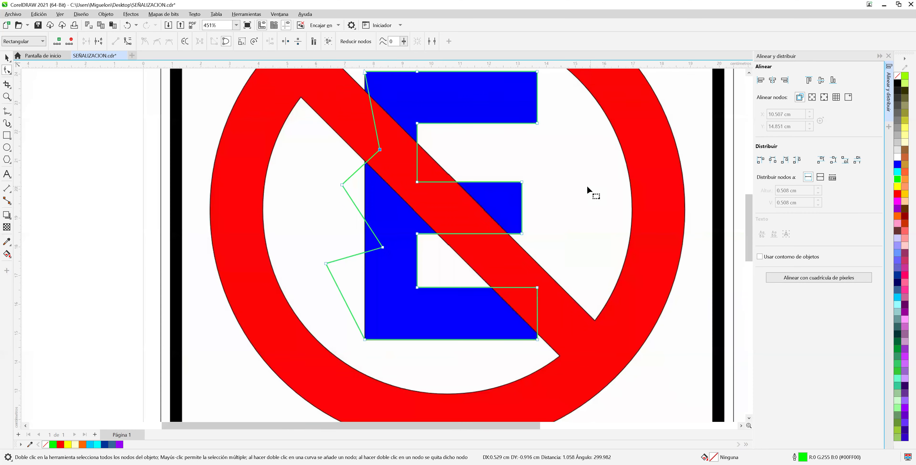
pyautogui.moveTo(282, 123); pyautogui.dragTo(395, 247)
pyautogui.moveTo(393, 282); pyautogui.dragTo(400, 289)
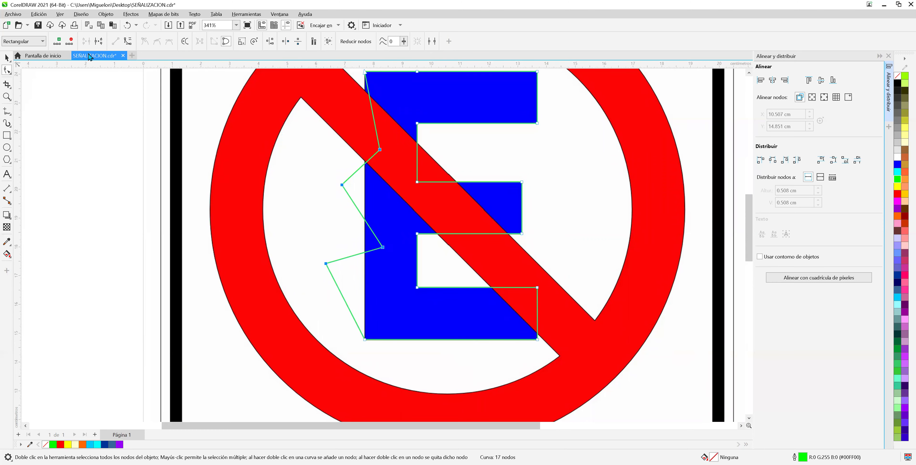
pyautogui.click(71, 41)
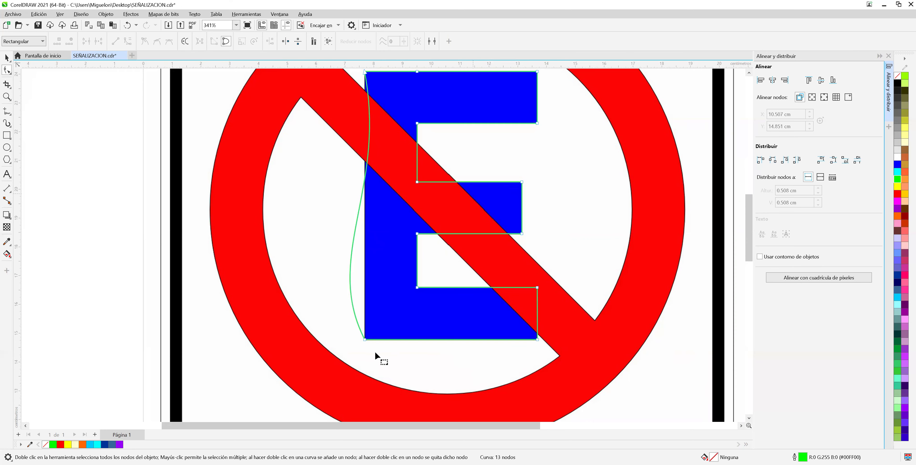
# Step: Convert the curved left edge of the E outline into a straight line between its two corner nodes
pyautogui.click(366, 340)
pyautogui.rightClick(366, 342)
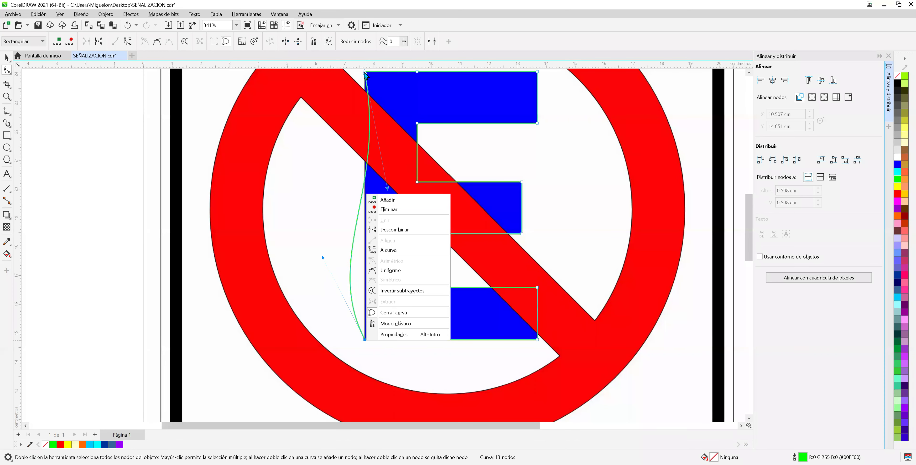
pyautogui.press('Escape')
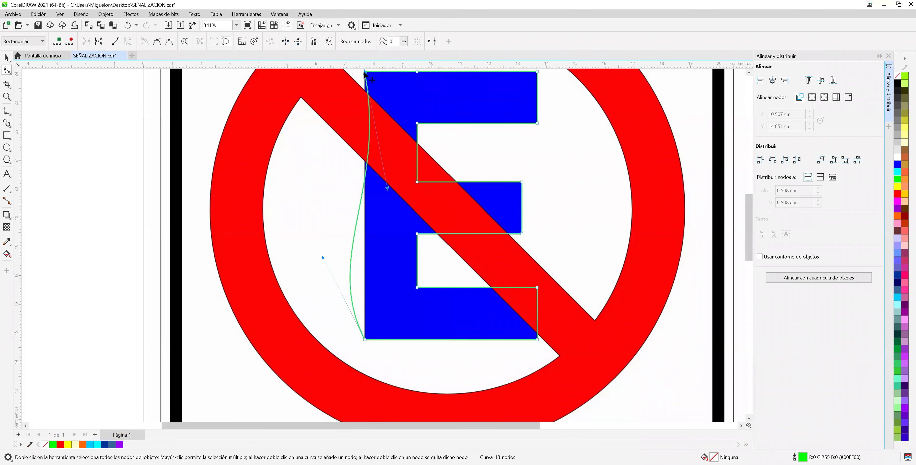
pyautogui.rightClick(414, 124)
pyautogui.click(414, 124)
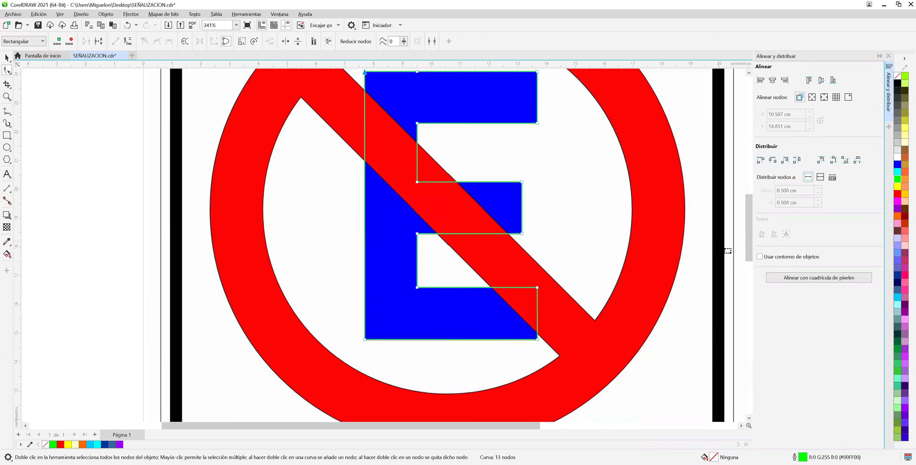
# Step: Delete the extra node on the upper edge of the E outline, leaving only its two corner nodes
pyautogui.scroll(2, 753, 230)
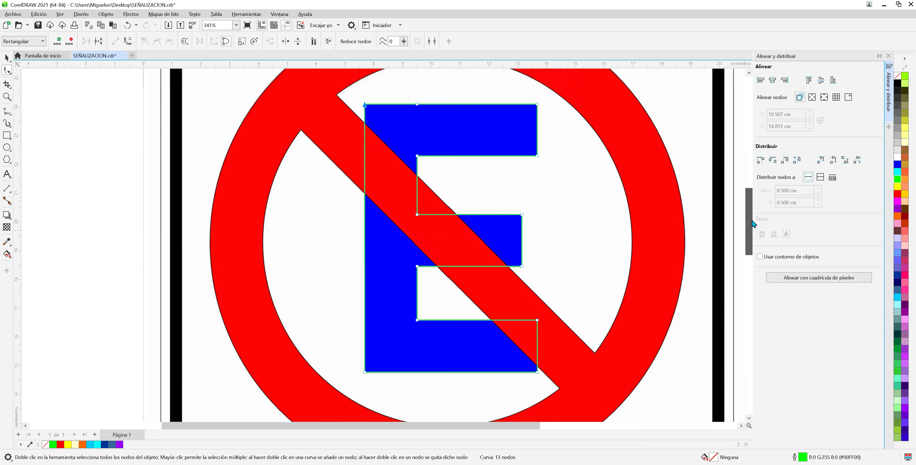
pyautogui.moveTo(396, 89); pyautogui.dragTo(422, 107)
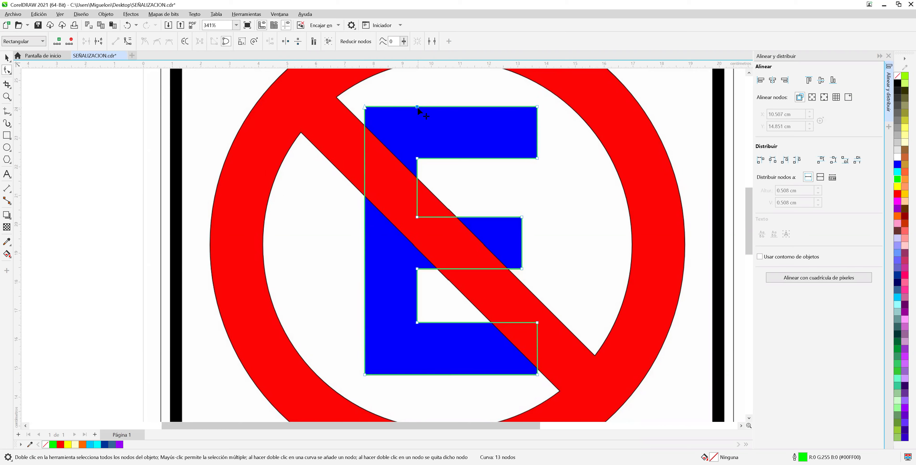
pyautogui.rightClick(461, 153)
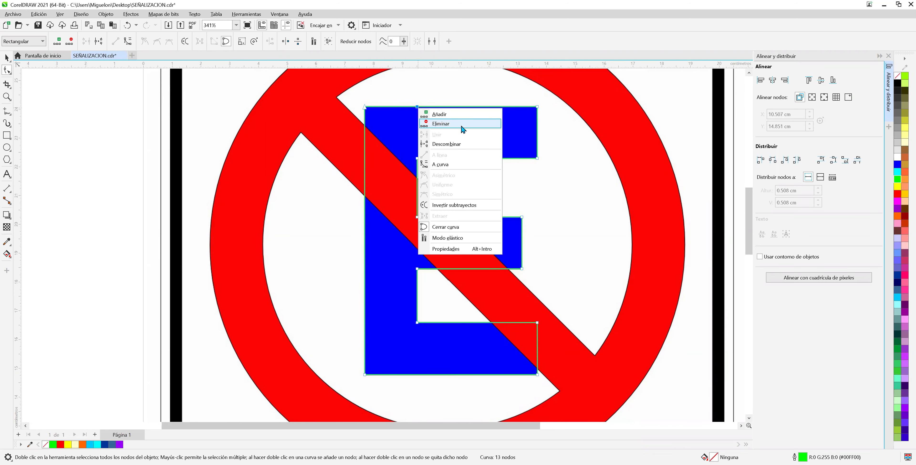
pyautogui.click(461, 126)
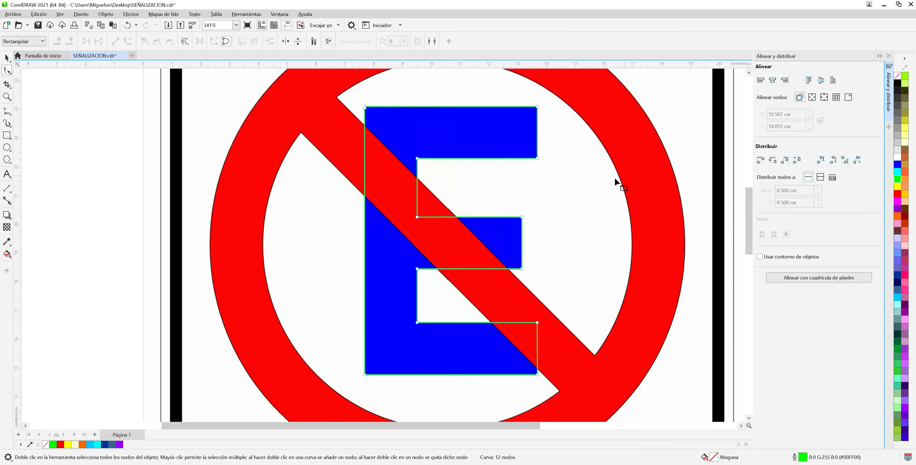
# Step: Select the corner nodes along the E's upper edge, leave node editing and save the document
pyautogui.scroll(2, 608, 179)
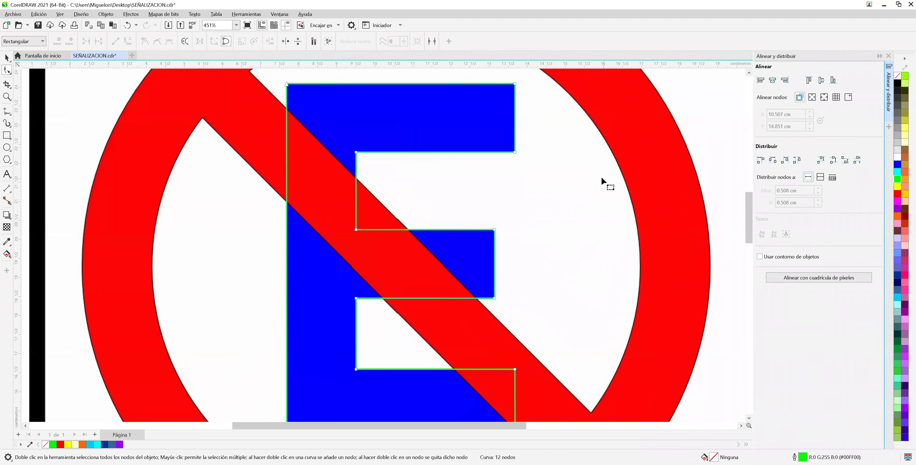
pyautogui.moveTo(748, 210); pyautogui.dragTo(749, 189)
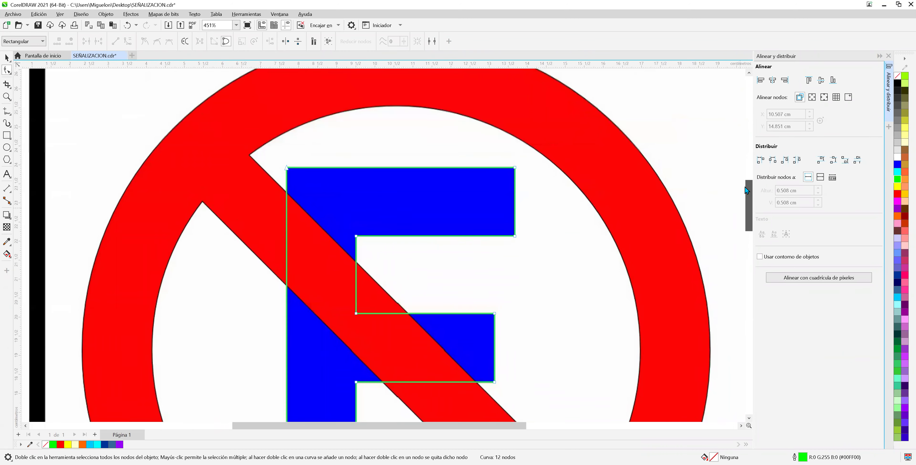
pyautogui.scroll(2, 389, 256)
pyautogui.moveTo(170, 191); pyautogui.dragTo(661, 245)
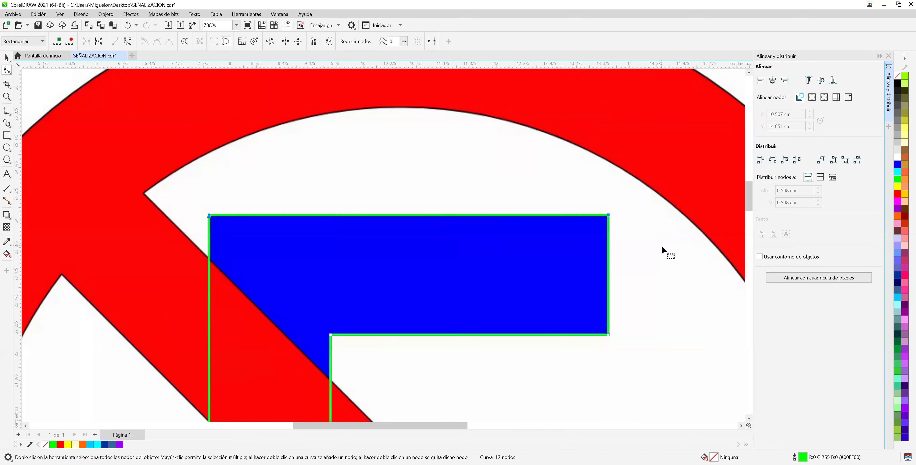
pyautogui.scroll(-4, 662, 244)
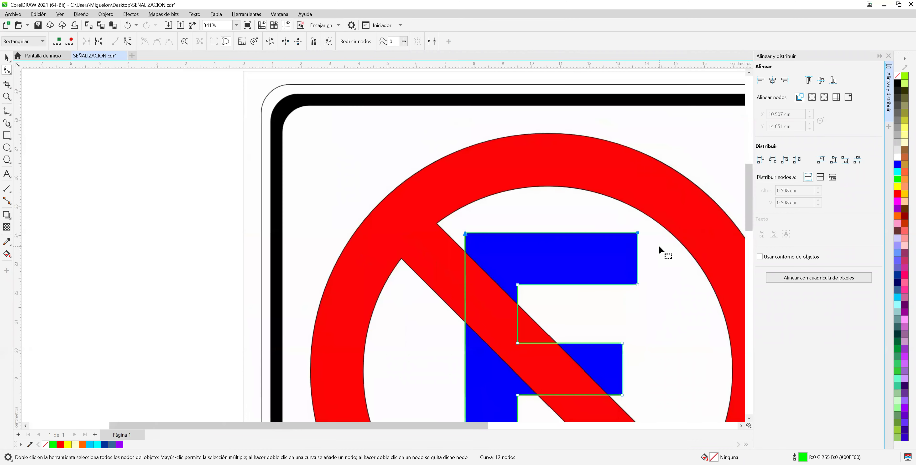
pyautogui.hotkey('shift', 'F4')
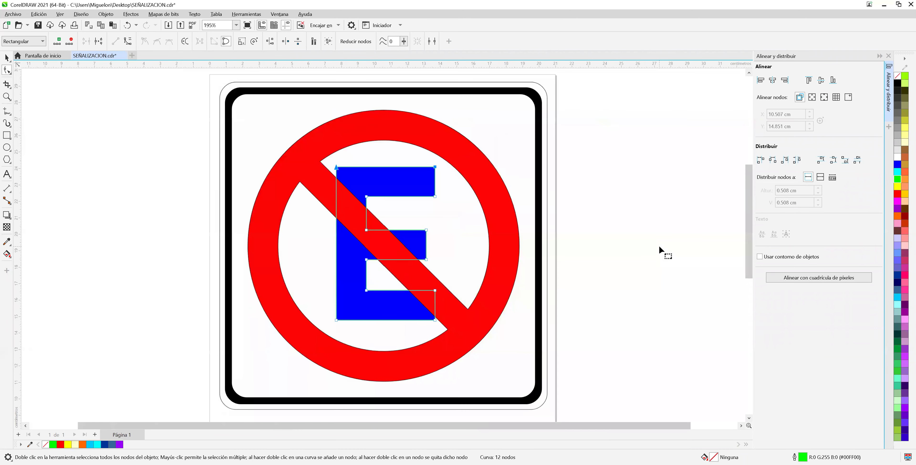
pyautogui.click(6, 58)
pyautogui.click(37, 25)
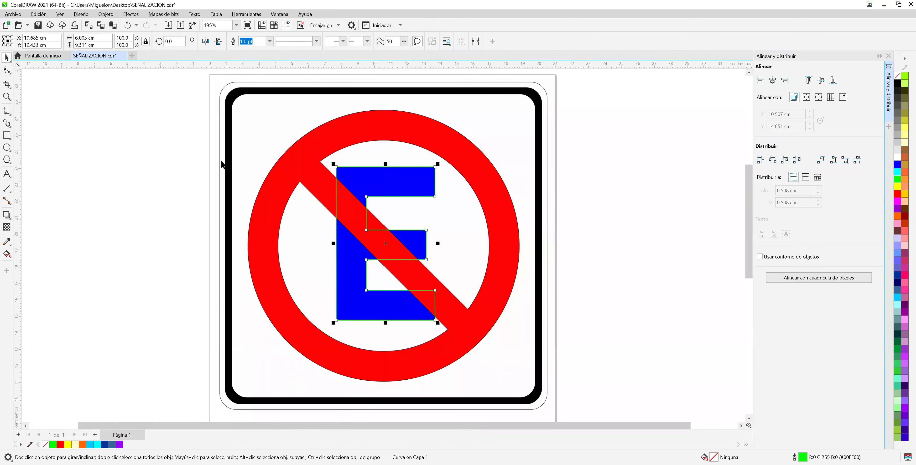
# Step: Fill the letter E with black, set its outline color to black as well, and deselect it
pyautogui.click(388, 191)
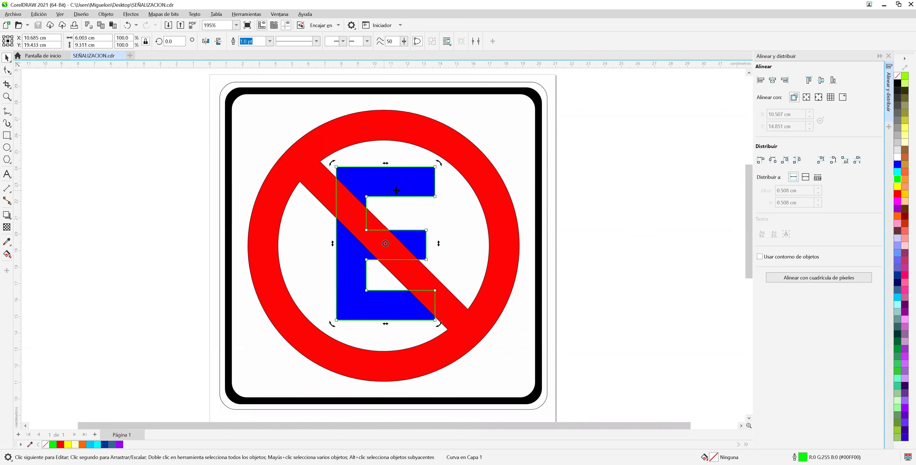
pyautogui.click(898, 84)
pyautogui.rightClick(897, 85)
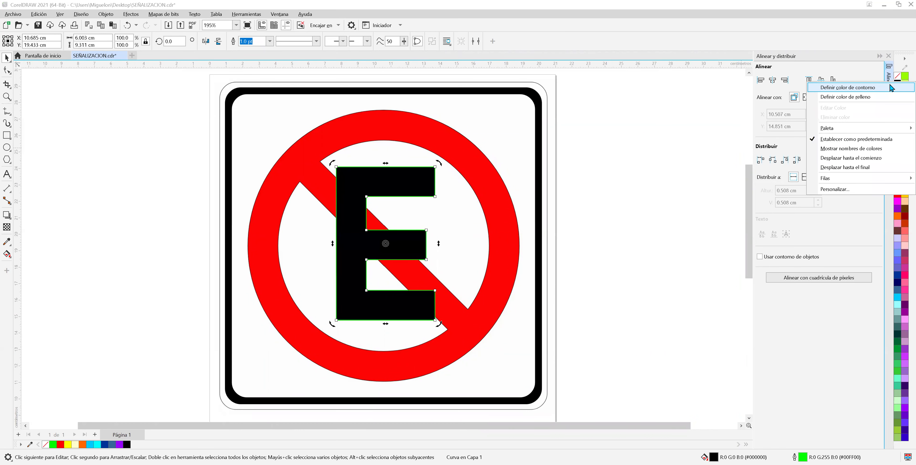
pyautogui.click(892, 88)
pyautogui.click(640, 167)
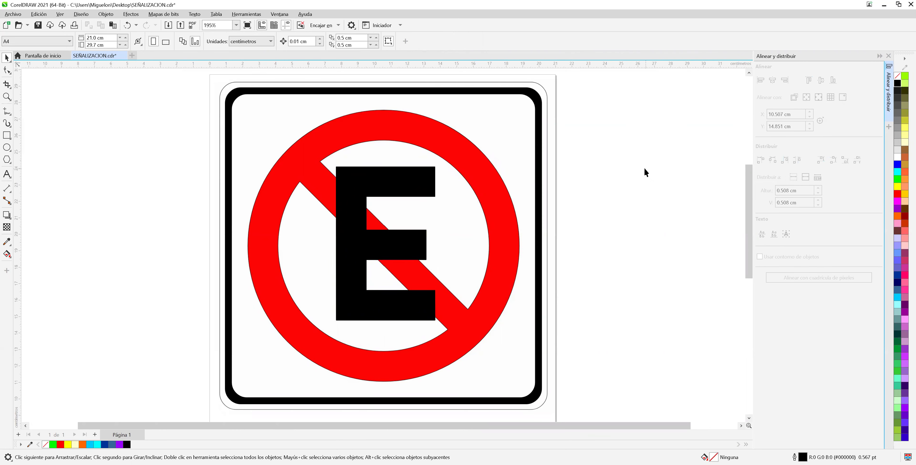
# Step: Save the document with the recolored letter E
pyautogui.scroll(-1, 529, 190)
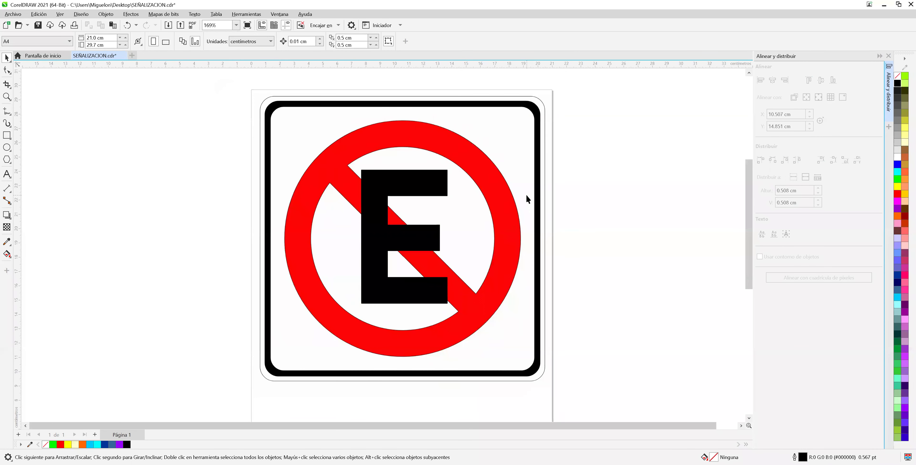
pyautogui.scroll(-1, 526, 194)
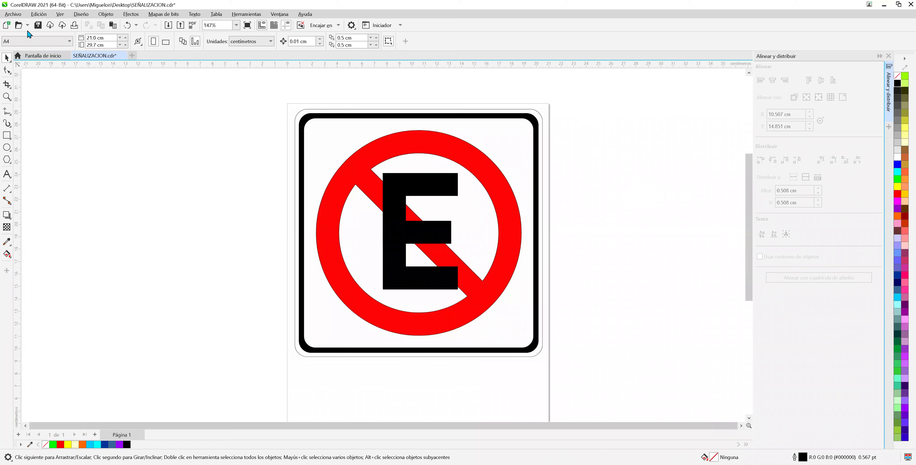
pyautogui.click(38, 25)
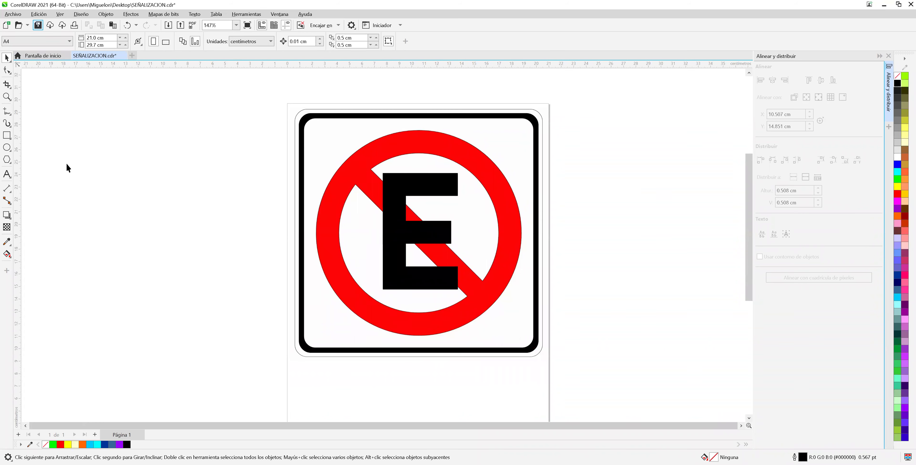
# Step: Draw a rectangle about 7.4 by 8.4 cm outside the page and fill it with light orange (#FF9966)
pyautogui.click(8, 137)
pyautogui.moveTo(149, 141); pyautogui.dragTo(241, 245)
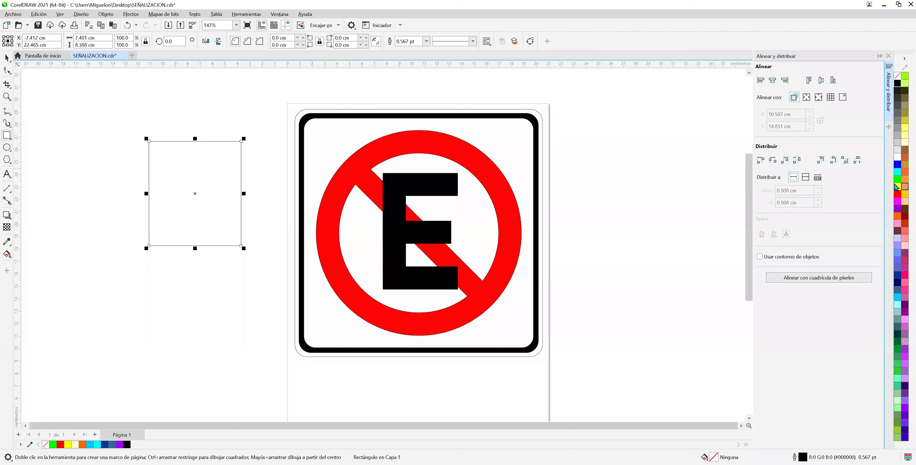
pyautogui.click(905, 186)
pyautogui.click(7, 57)
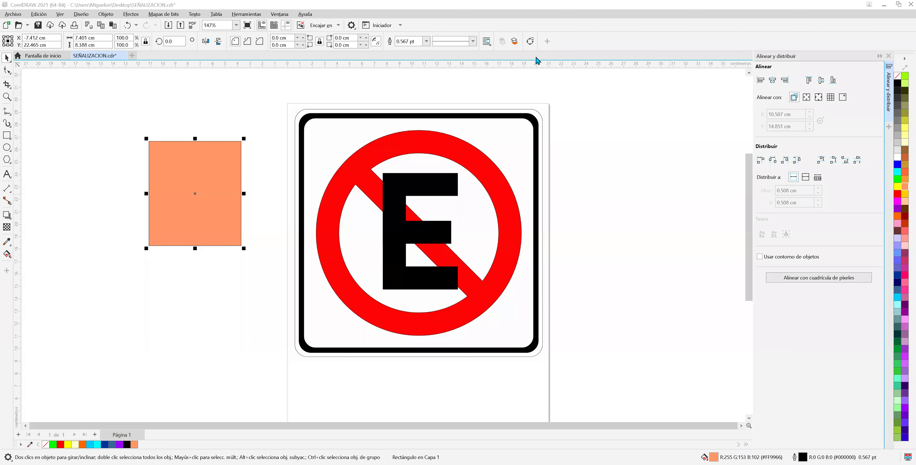
# Step: Move the orange rectangle into the empty area on the other side of the page, well clear of the sign
pyautogui.moveTo(213, 192); pyautogui.dragTo(665, 424)
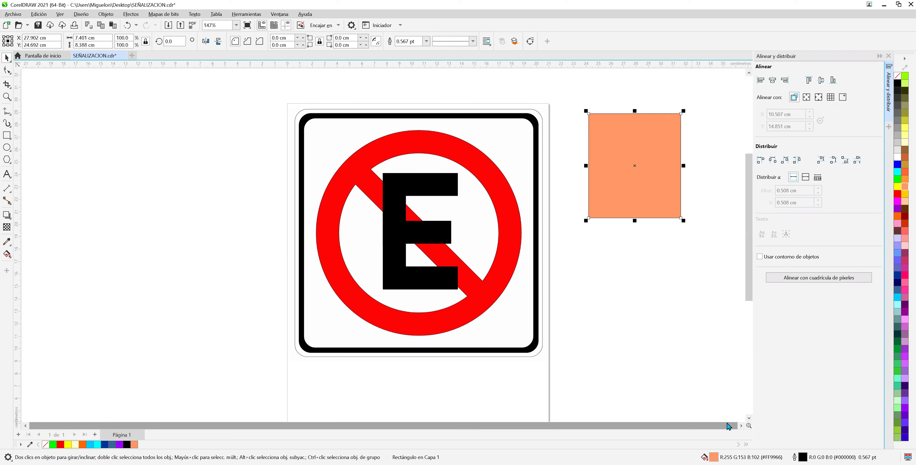
pyautogui.click(741, 427)
pyautogui.click(742, 426)
pyautogui.click(741, 426)
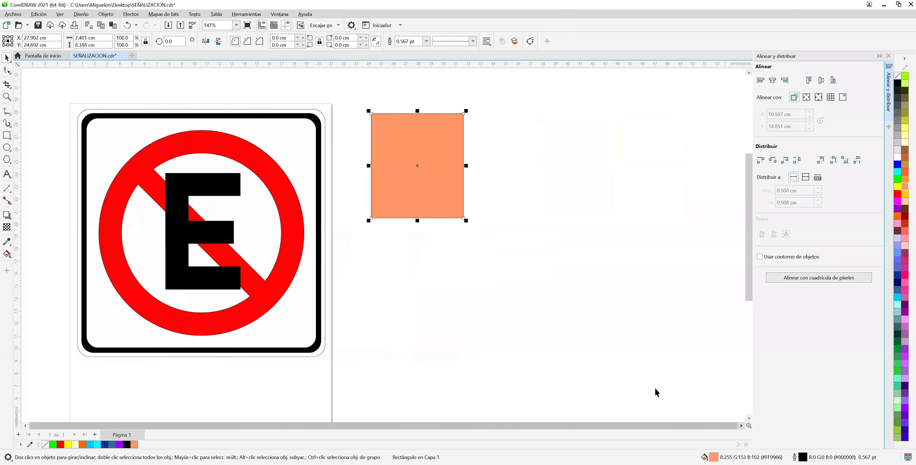
pyautogui.moveTo(407, 154); pyautogui.dragTo(503, 203)
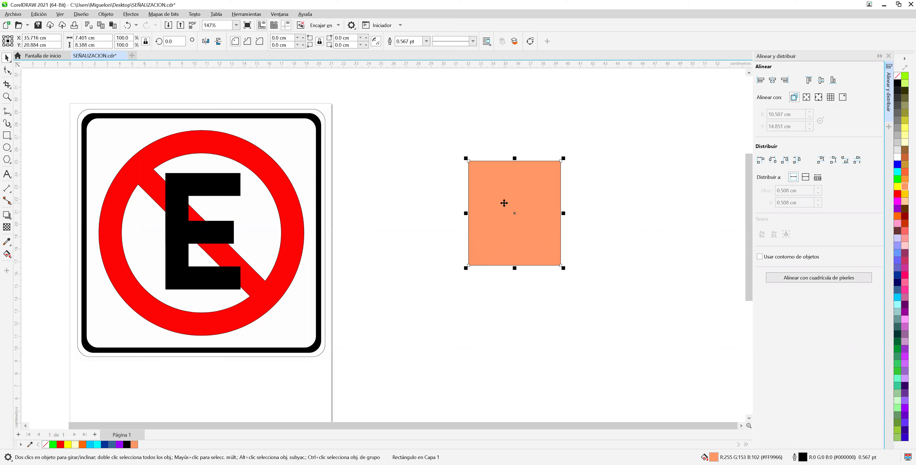
pyautogui.moveTo(513, 204); pyautogui.dragTo(557, 186)
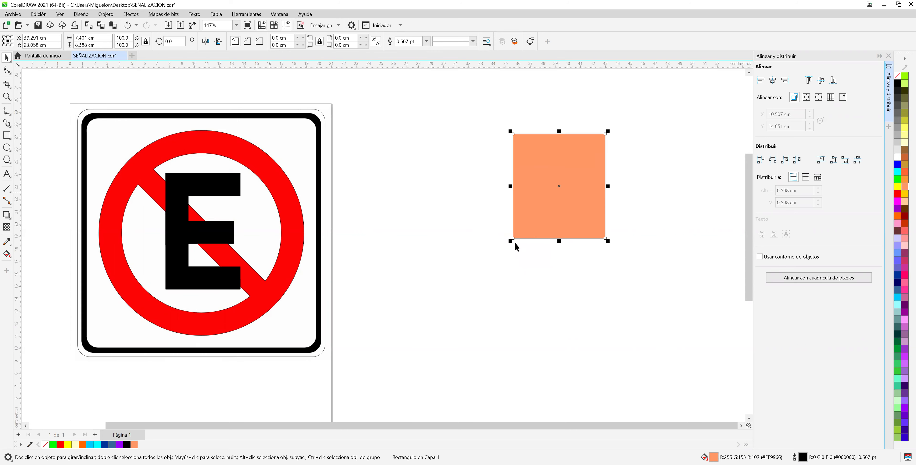
# Step: Enlarge the orange rectangle to about 12.8 by 16.9 cm and place it beside the sign
pyautogui.moveTo(511, 242); pyautogui.dragTo(558, 196)
pyautogui.click(568, 202)
pyautogui.moveTo(587, 157); pyautogui.dragTo(626, 124)
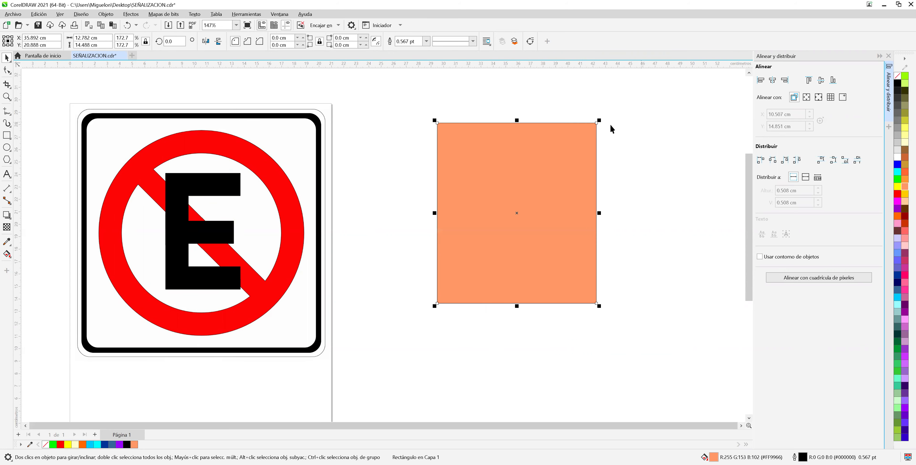
pyautogui.moveTo(517, 123); pyautogui.dragTo(518, 93)
pyautogui.moveTo(511, 162); pyautogui.dragTo(538, 206)
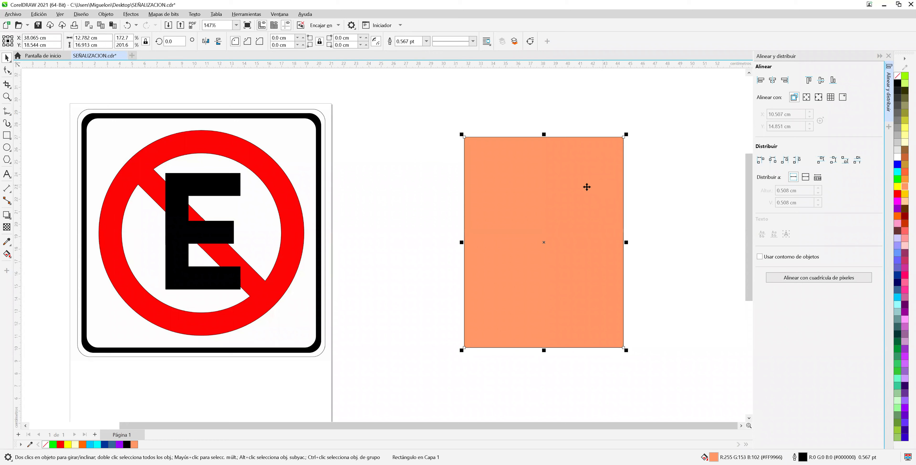
# Step: Look up the Convert to Curves command for the orange rectangle without applying it
pyautogui.rightClick(539, 169)
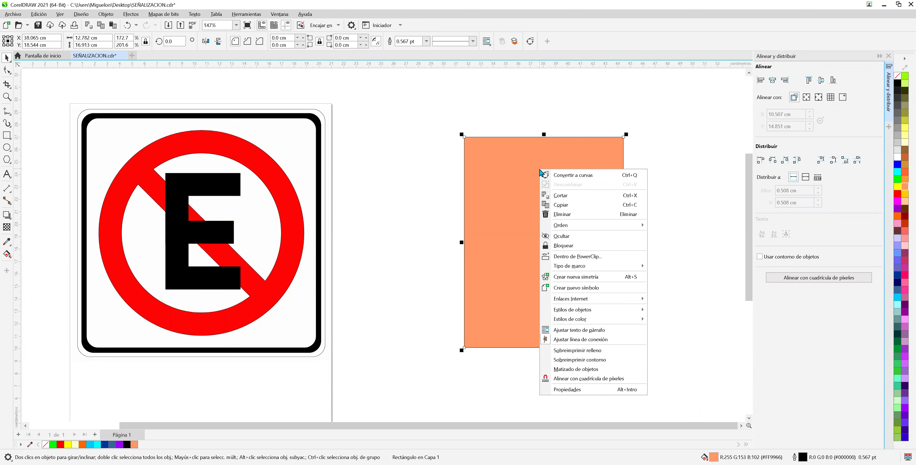
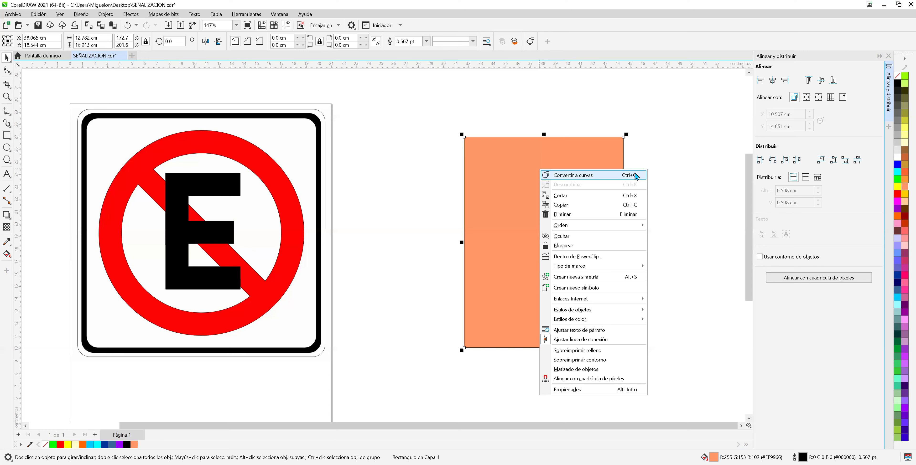
pyautogui.click(691, 168)
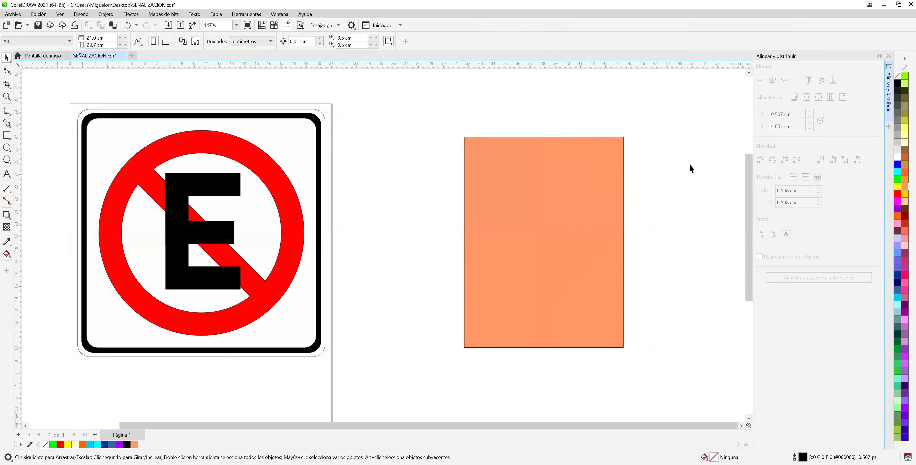
# Step: Try rounding all the rectangle's corners to about 3.86 cm with the Shape tool and undo the rounding
pyautogui.click(579, 193)
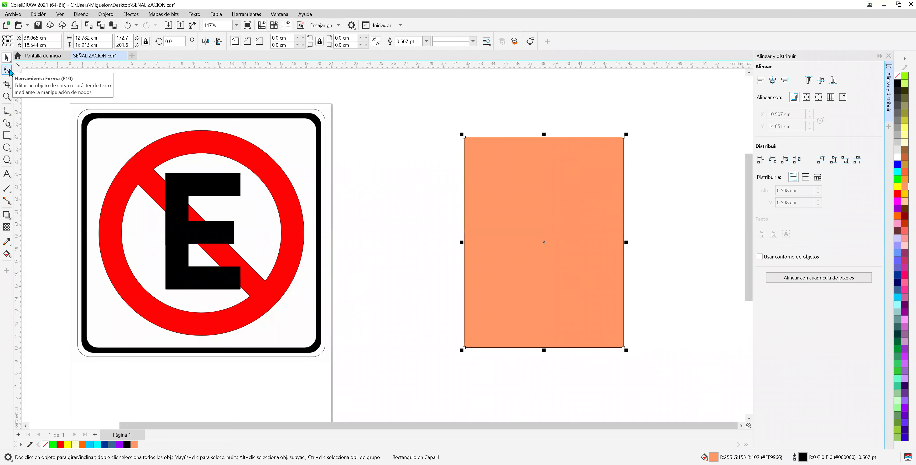
pyautogui.click(8, 69)
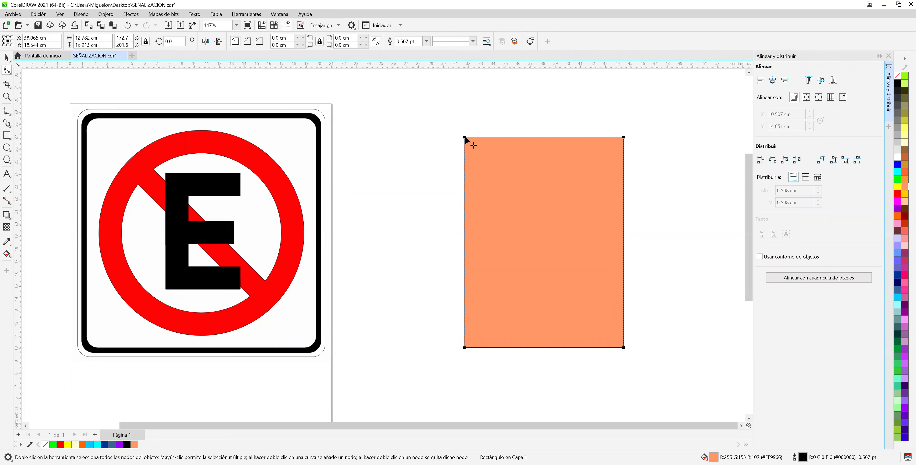
pyautogui.moveTo(488, 154); pyautogui.dragTo(511, 178)
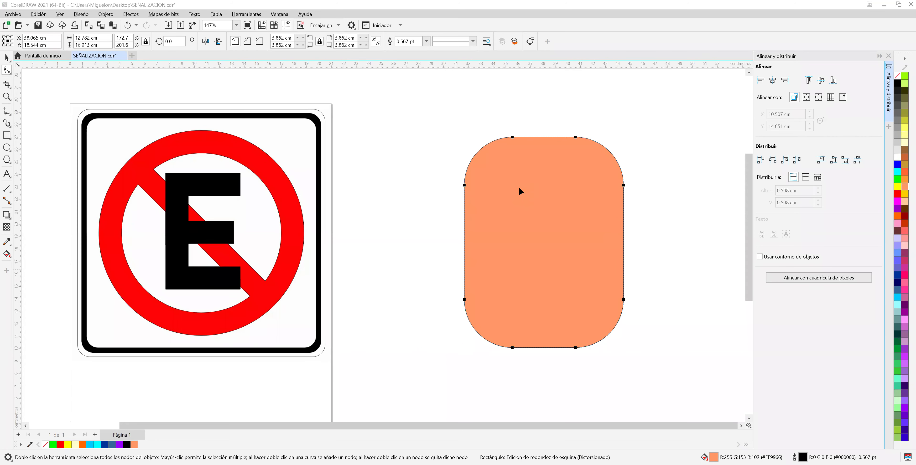
pyautogui.click(128, 25)
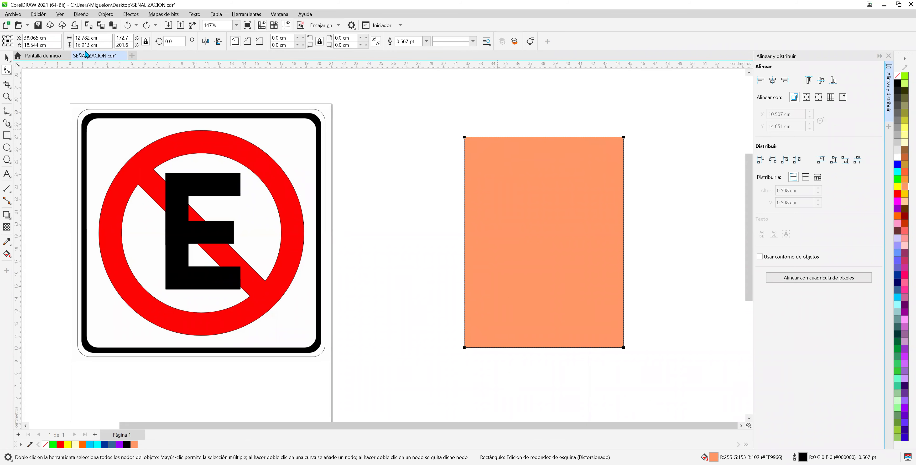
# Step: Review the square-cornered rectangle's Convert to Curves option, dismiss it unapplied and select the rectangle again
pyautogui.press('space')
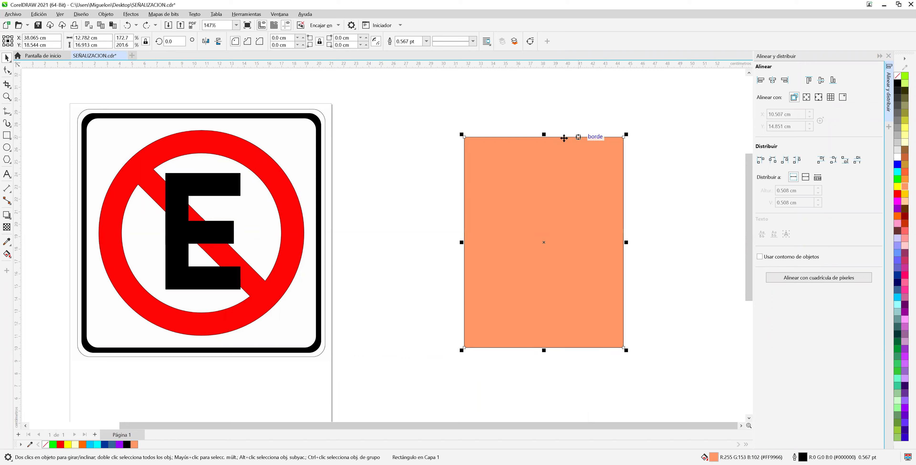
pyautogui.rightClick(497, 150)
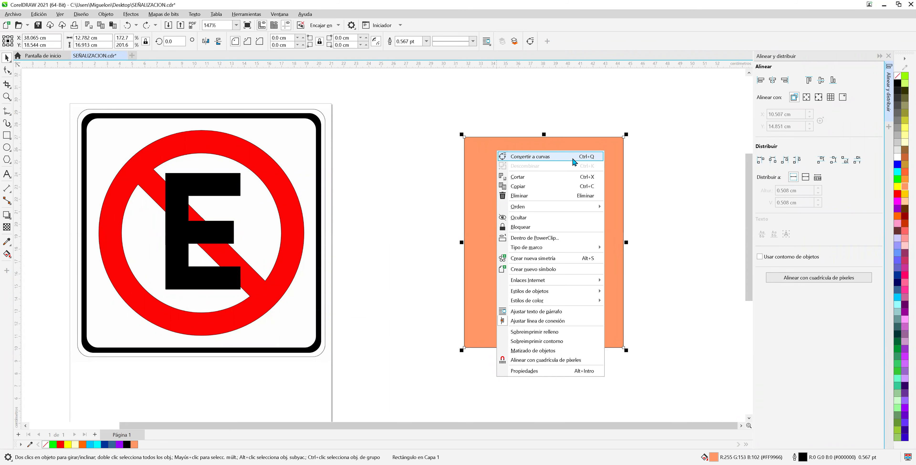
pyautogui.click(626, 151)
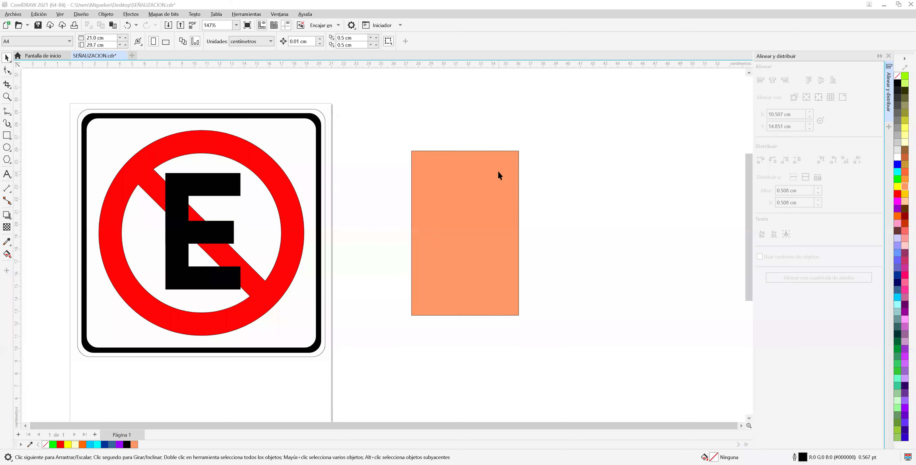
pyautogui.click(498, 171)
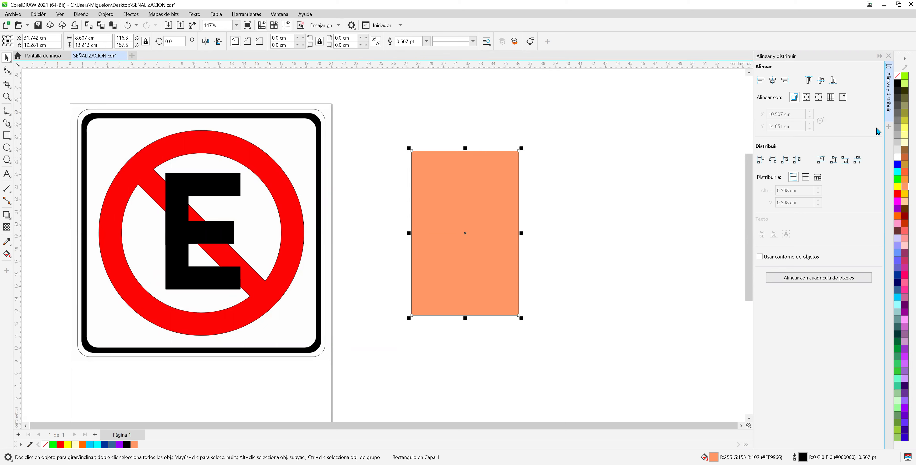
# Step: Remove the orange fill from the rectangle beside the sign, keeping its outline
pyautogui.click(897, 76)
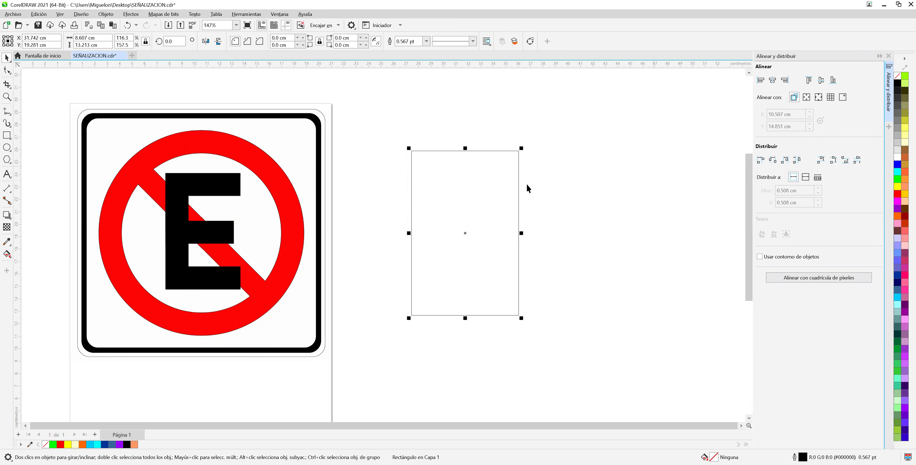
# Step: Try moving the black E up and to the right on the sign and undo the move
pyautogui.click(177, 231)
pyautogui.moveTo(239, 176); pyautogui.dragTo(263, 167)
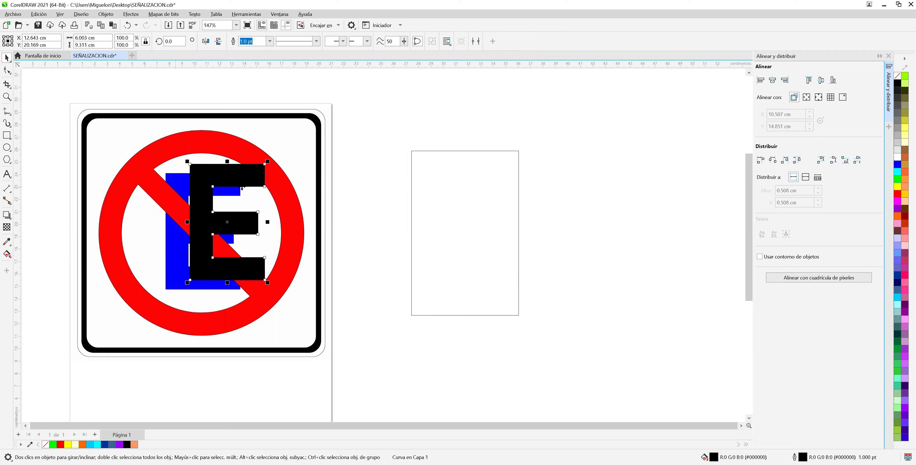
pyautogui.click(128, 25)
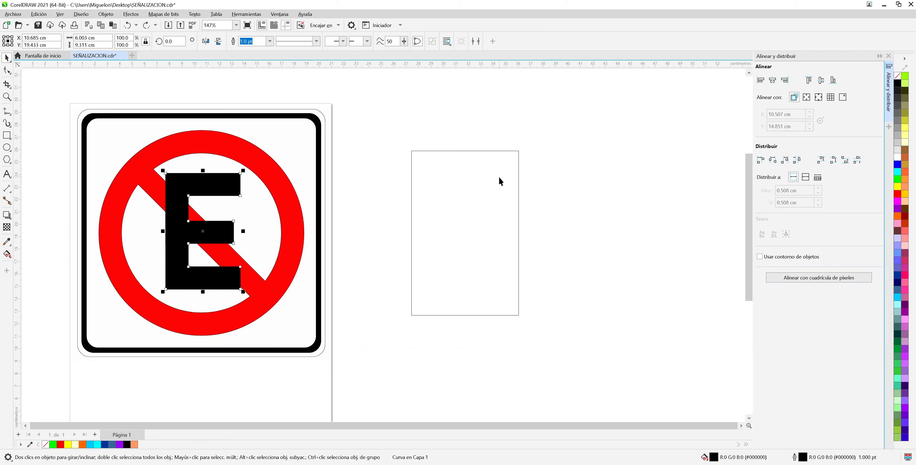
# Step: Select the unfilled rectangle, try a 36 pt outline on it and set the outline width to 1.0 pt
pyautogui.click(522, 183)
pyautogui.click(509, 175)
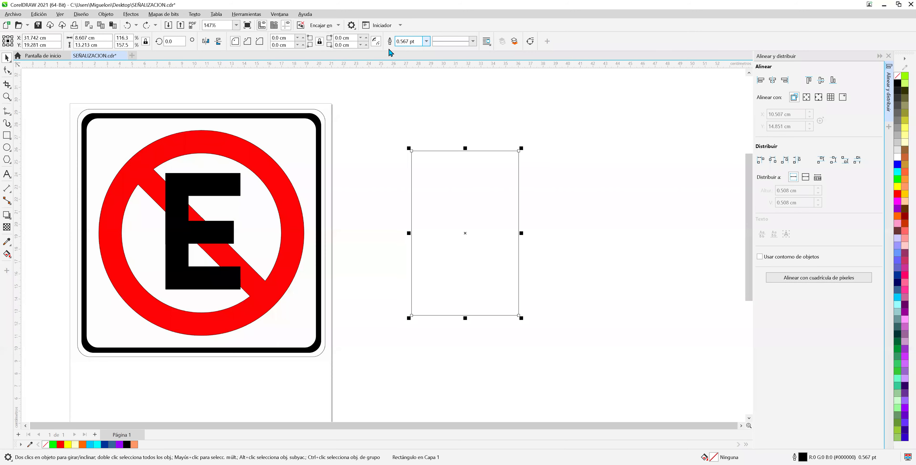
pyautogui.click(426, 40)
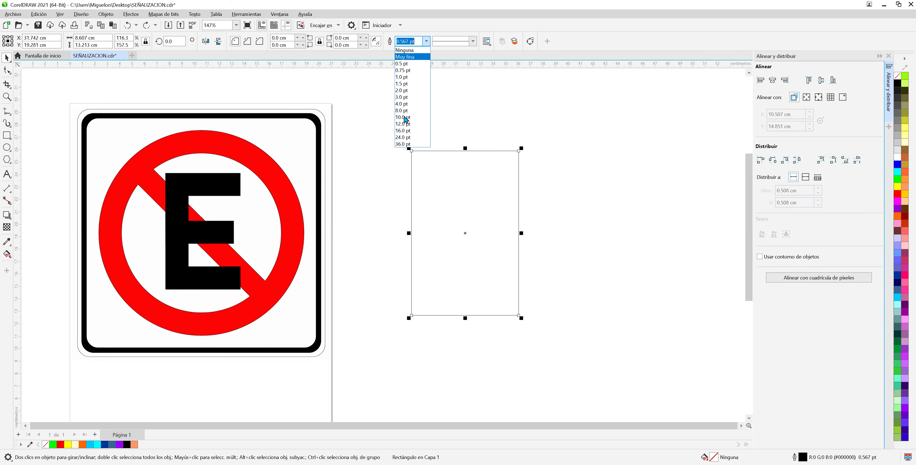
pyautogui.click(403, 144)
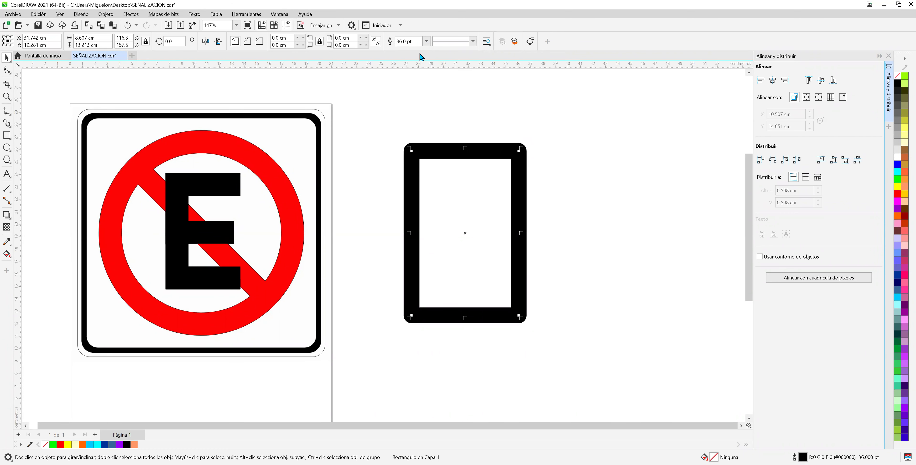
pyautogui.click(426, 41)
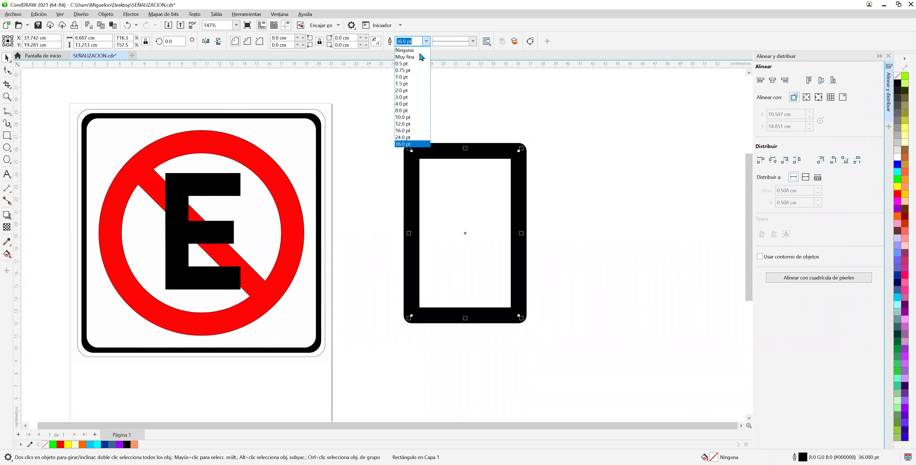
pyautogui.click(415, 79)
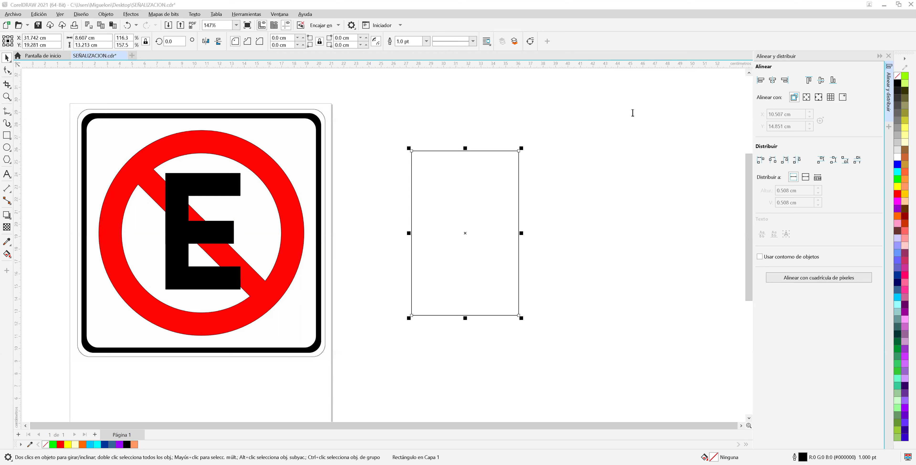
# Step: Write the on-screen annotation "CLIC DERECHO ->CONTORNO O BORDE." and, below it, "CLIC IZQUIERDO -> RELLENO." above the rectangle
pyautogui.click(541, 97)
pyautogui.write('CLIC DERECHO')
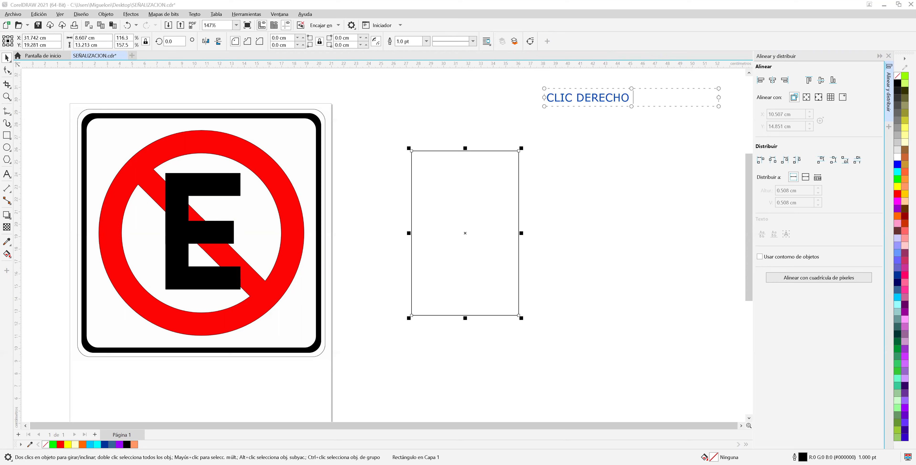
pyautogui.write(' ->CON')
pyautogui.write('TRONO')
pyautogui.press('BackSpace')
pyautogui.press('BackSpace')
pyautogui.press('BackSpace')
pyautogui.press('BackSpace')
pyautogui.press('BackSpace')
pyautogui.write('ORNO ')
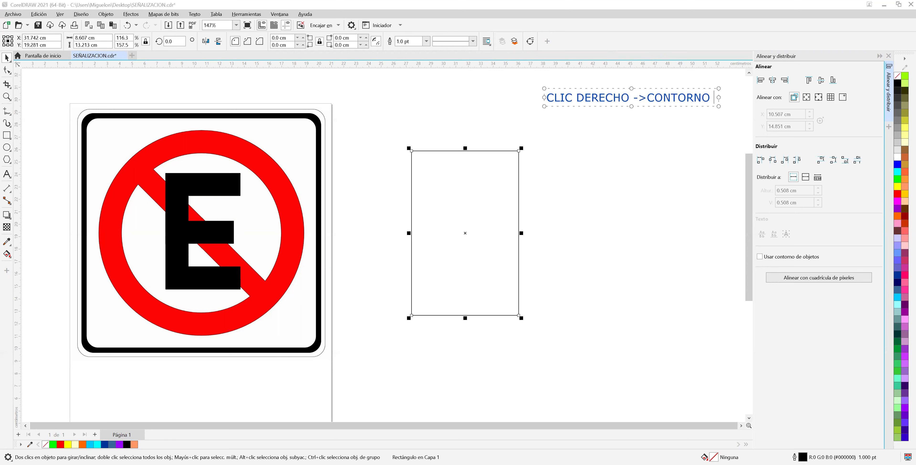
pyautogui.write('O BORDE')
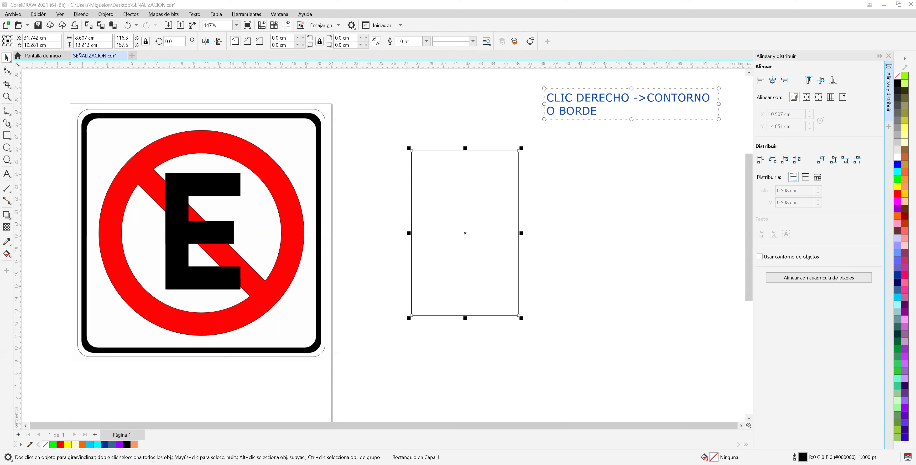
pyautogui.write('.')
pyautogui.press('Return')
pyautogui.write('CLIC IZQUIER')
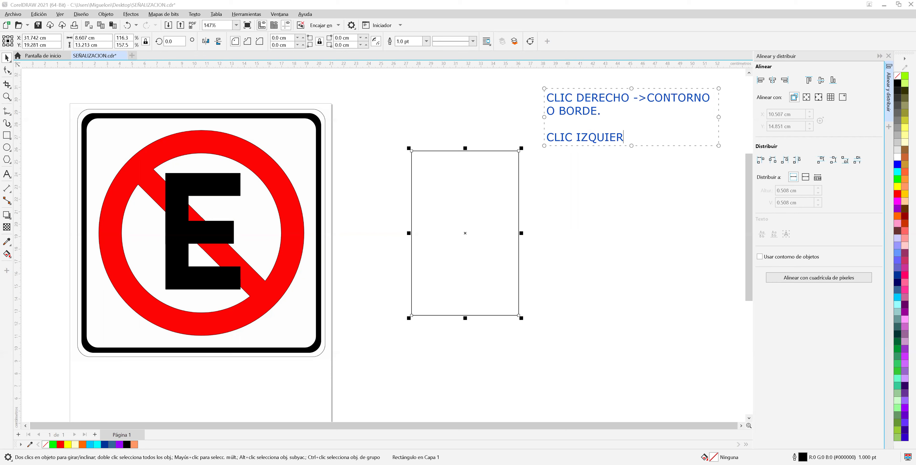
pyautogui.write('DO -> RELLENO')
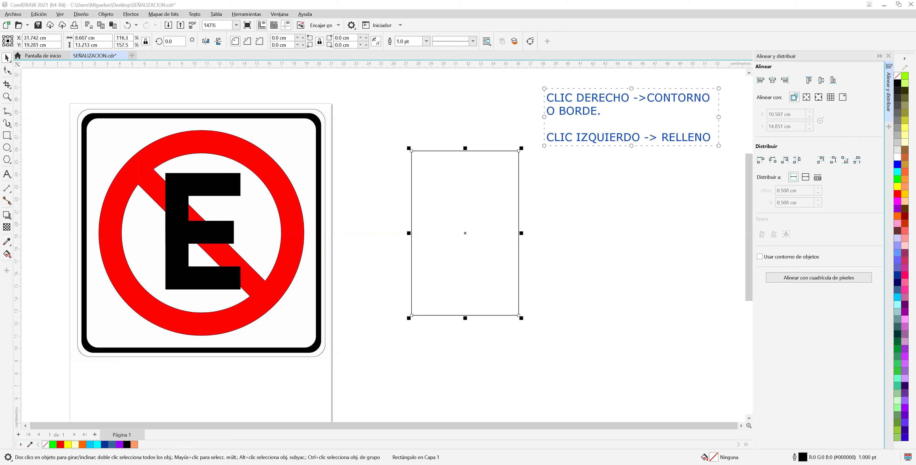
pyautogui.write('.')
pyautogui.press('Escape')
# Step: Try violet and red outline colours on the rectangle, set its outline width to 3.0 pt and colour it dark violet #990099
pyautogui.rightClick(884, 301)
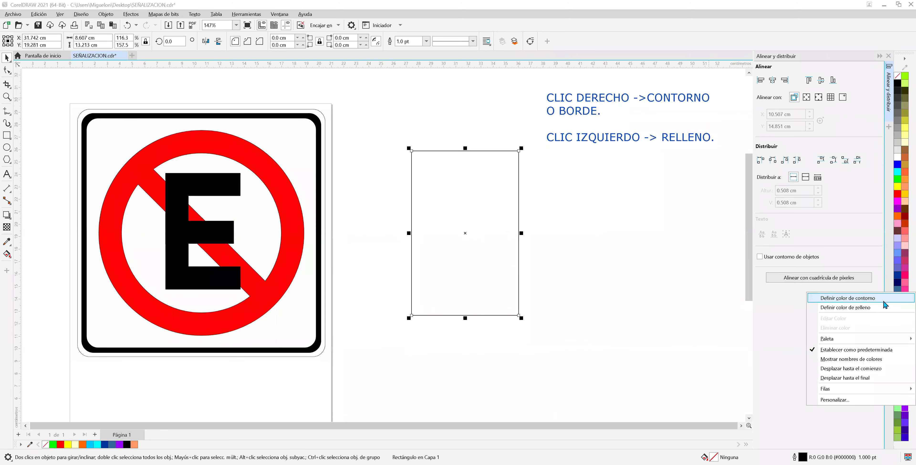
pyautogui.click(848, 298)
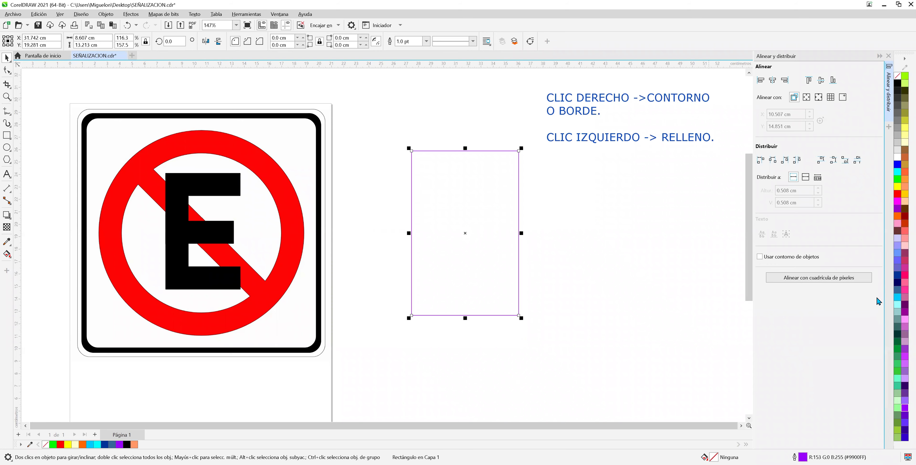
pyautogui.rightClick(898, 194)
pyautogui.click(426, 41)
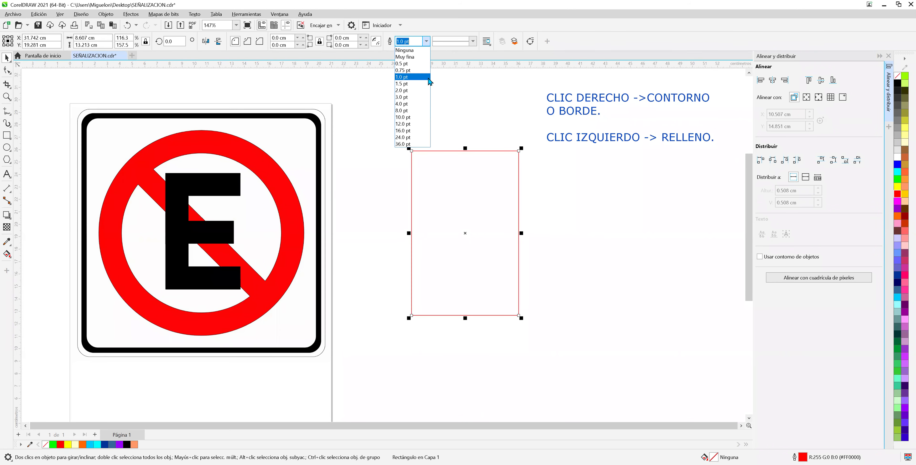
pyautogui.click(413, 97)
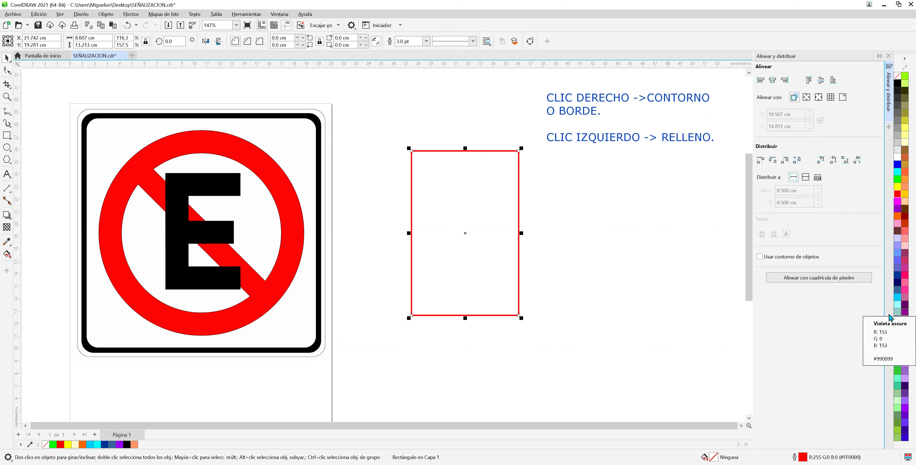
pyautogui.rightClick(897, 312)
pyautogui.click(885, 317)
# Step: Reselect the unfilled rectangle by its outline and move it so it overlaps the sign's right edge
pyautogui.click(533, 231)
pyautogui.click(518, 228)
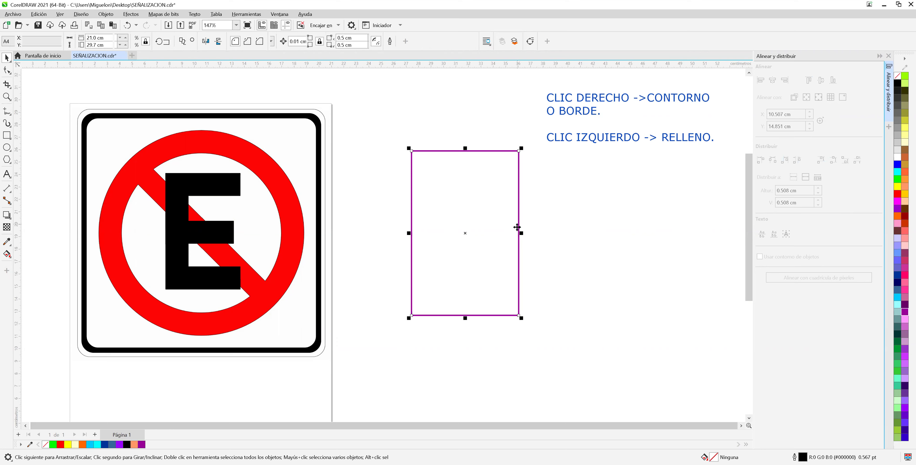
pyautogui.moveTo(518, 239); pyautogui.dragTo(517, 253)
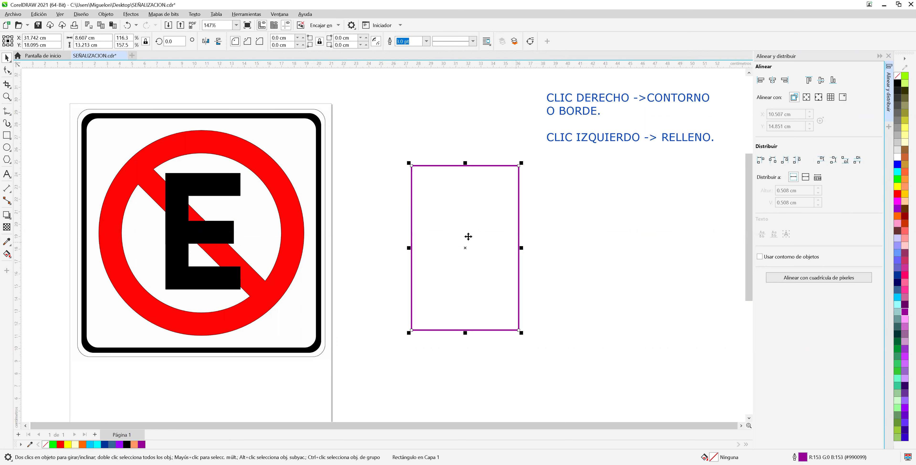
pyautogui.moveTo(500, 212); pyautogui.dragTo(372, 206)
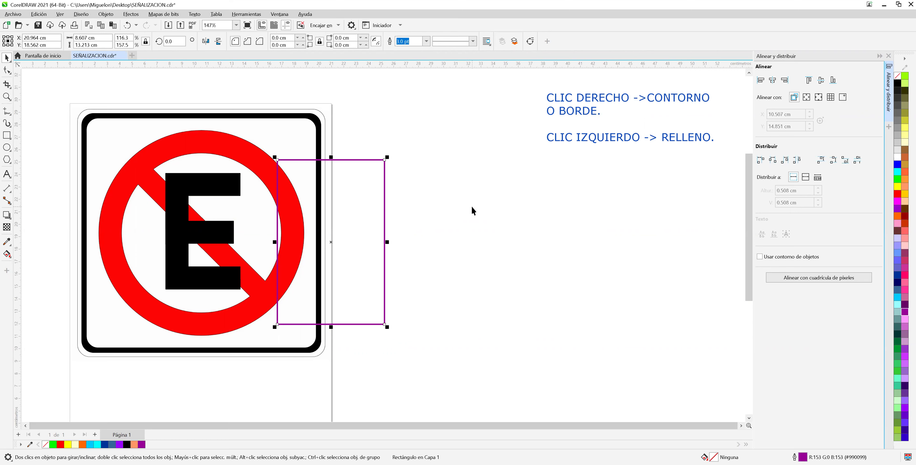
# Step: Try a white fill on the rectangle, clear it and place the rectangle beside the sign at about X 29.3, Y 18.06 cm
pyautogui.click(897, 160)
pyautogui.moveTo(378, 245); pyautogui.dragTo(537, 247)
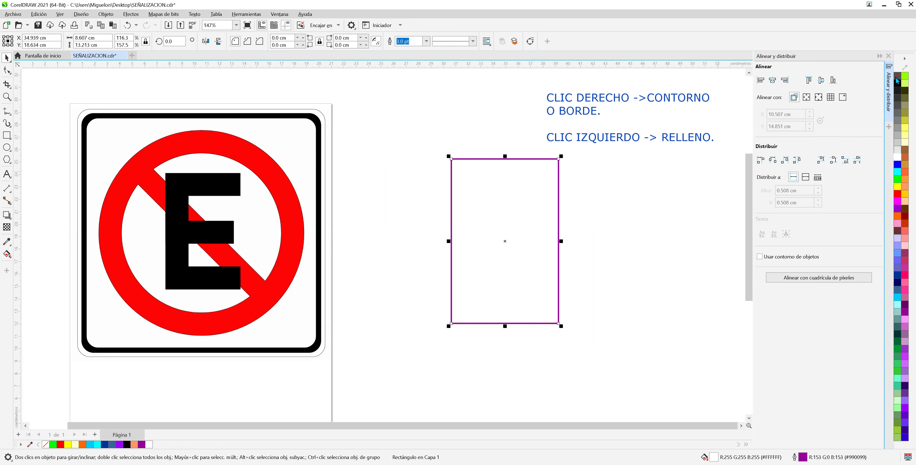
pyautogui.click(602, 219)
pyautogui.moveTo(558, 221); pyautogui.dragTo(487, 227)
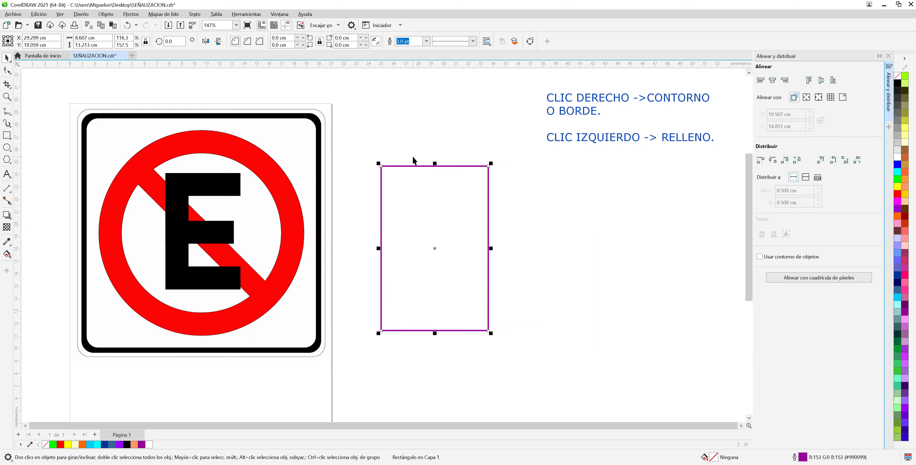
# Step: Look up the Convert to Curves command for the purple rectangle without applying it and reselect the rectangle
pyautogui.rightClick(457, 177)
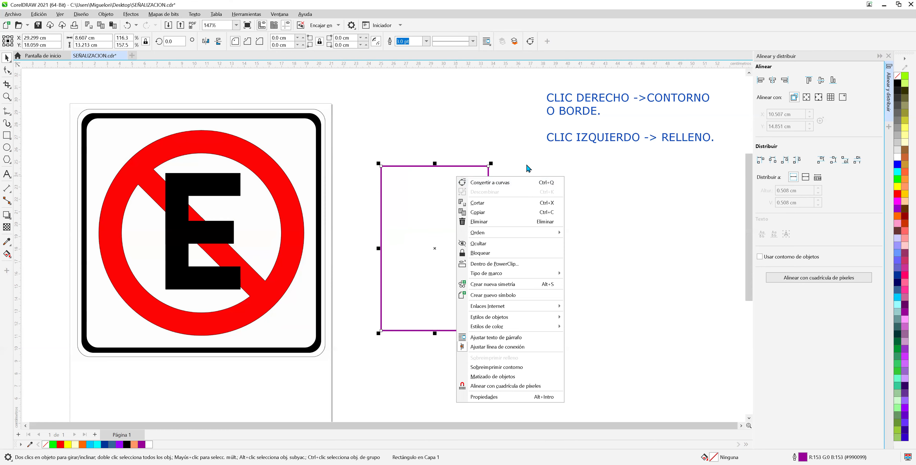
pyautogui.click(542, 174)
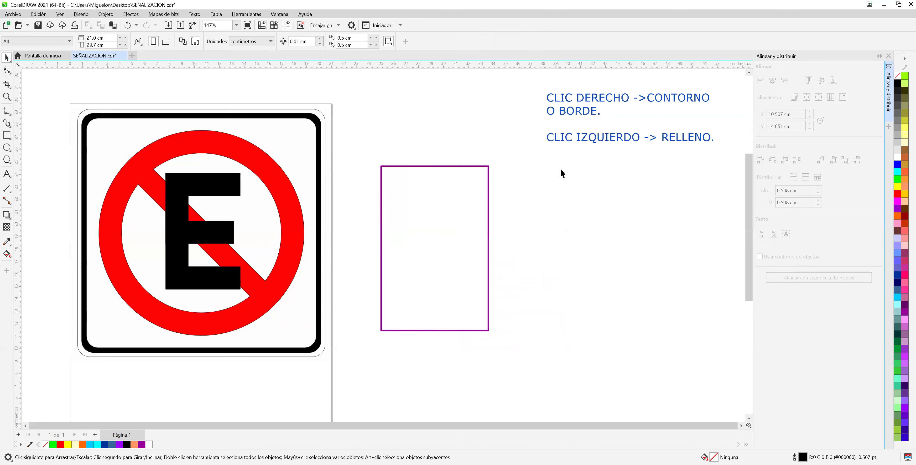
pyautogui.click(425, 192)
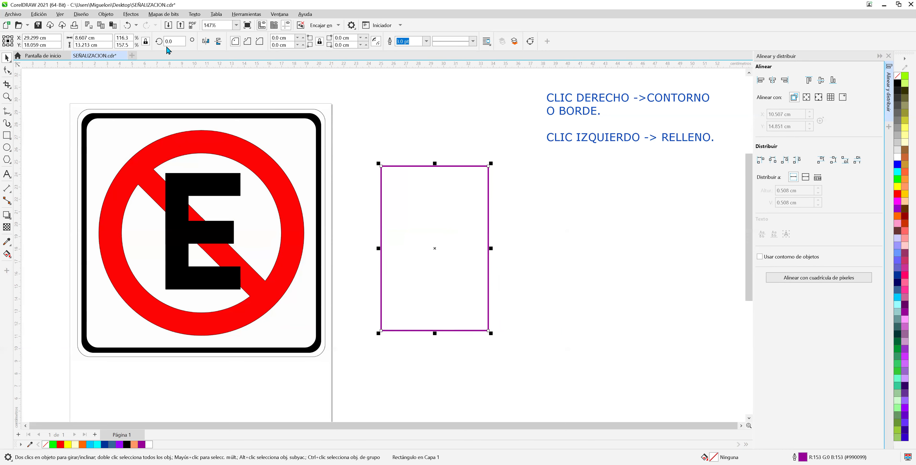
# Step: Try rounding the rectangle's corners to about 1.33 cm with the Shape tool, annotate it with a red cross, clear the annotations and undo the rounding
pyautogui.click(6, 70)
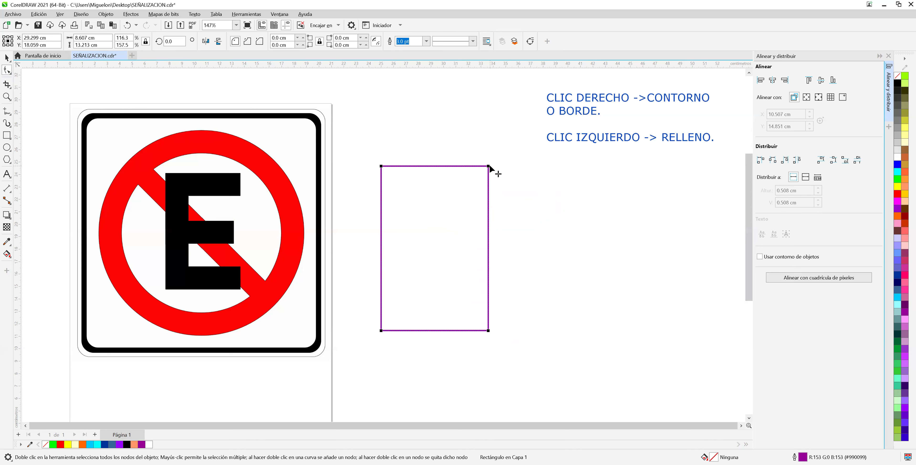
pyautogui.moveTo(499, 175); pyautogui.dragTo(518, 191)
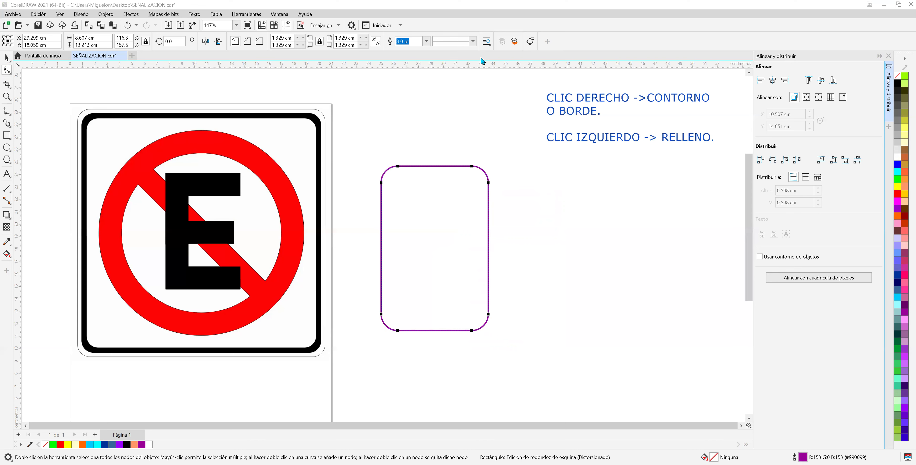
pyautogui.moveTo(348, 154); pyautogui.dragTo(516, 296)
pyautogui.moveTo(508, 164); pyautogui.dragTo(363, 280)
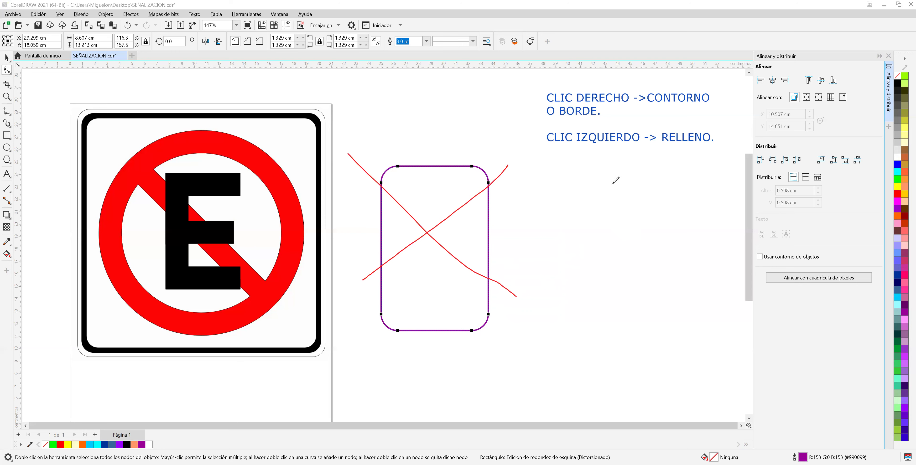
pyautogui.hotkey('ctrl', 'z')
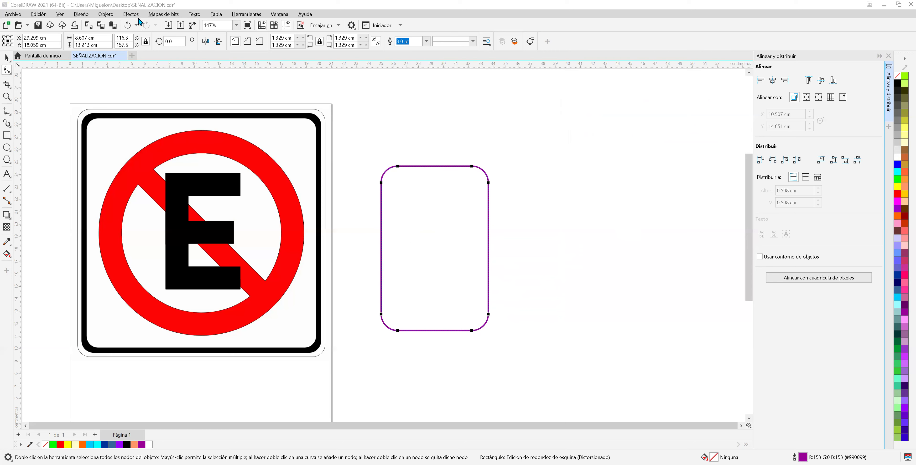
pyautogui.click(127, 26)
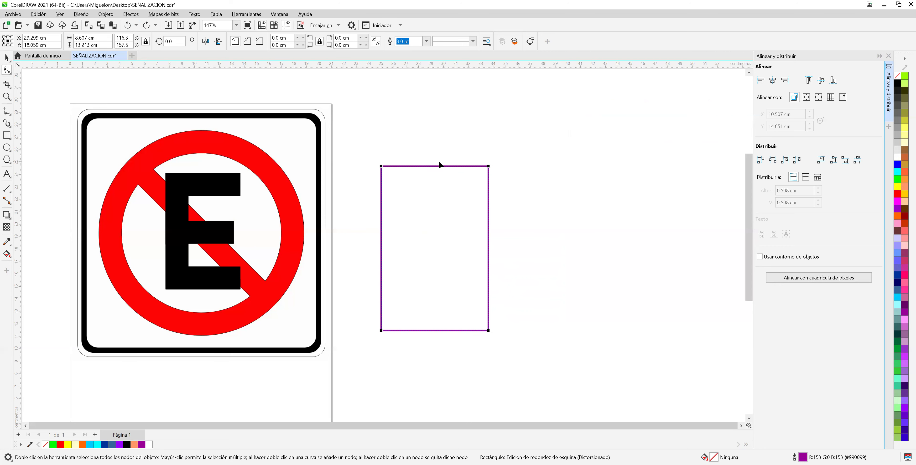
# Step: Convert the purple-outlined rectangle to curves
pyautogui.press('space')
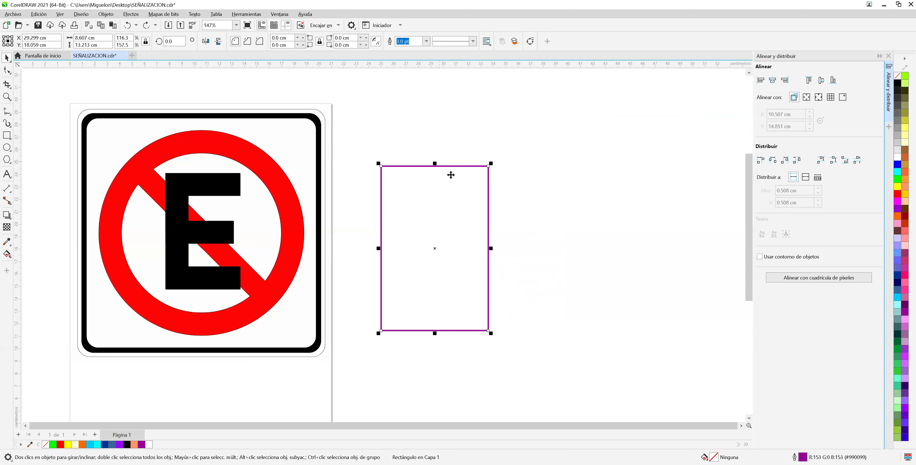
pyautogui.rightClick(451, 175)
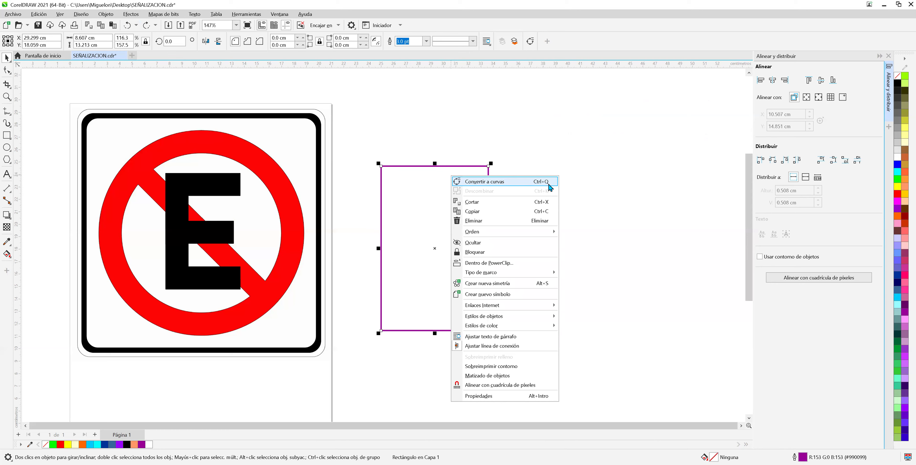
pyautogui.click(505, 182)
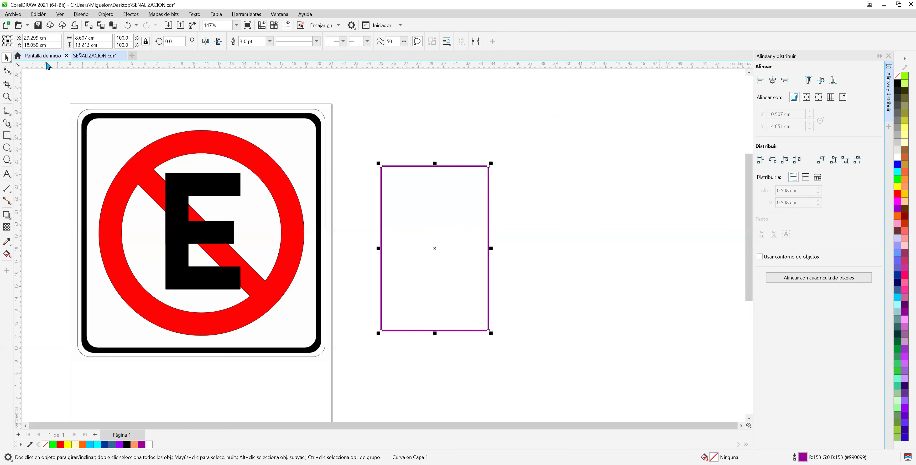
# Step: Delete the upper-right node of the converted purple rectangle with the Shape tool to turn it into a triangle
pyautogui.click(6, 70)
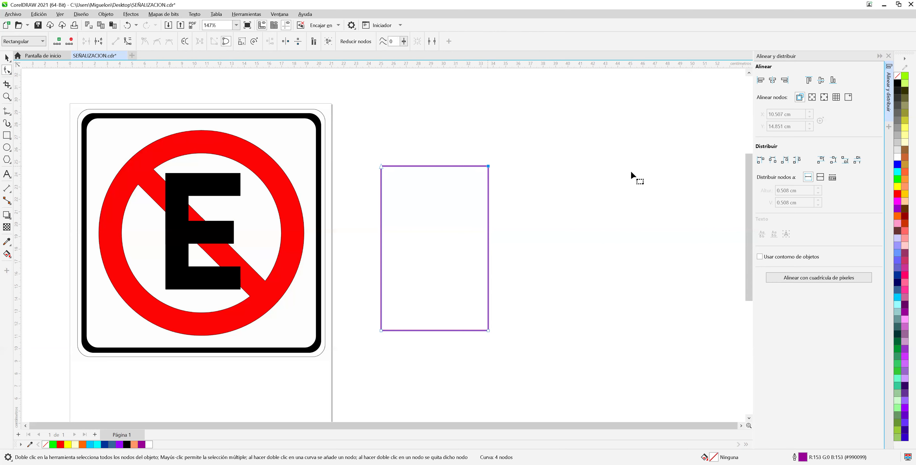
pyautogui.rightClick(489, 168)
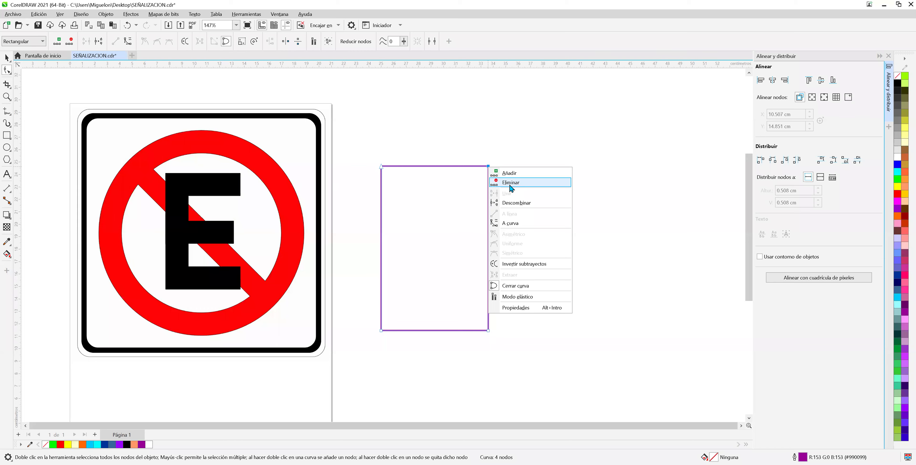
pyautogui.click(511, 182)
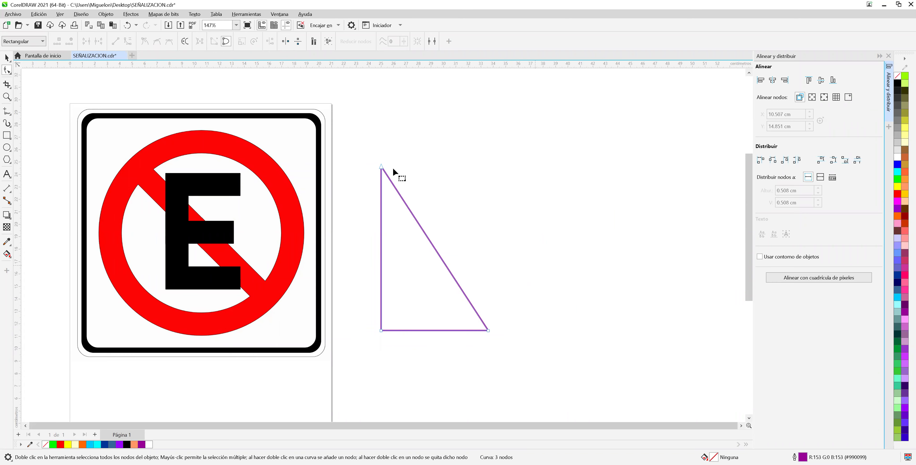
# Step: Reposition the triangle's three nodes freely until the apex sits near X 34 cm and the lower corners near X 29 and 42 cm
pyautogui.moveTo(385, 169); pyautogui.dragTo(432, 229)
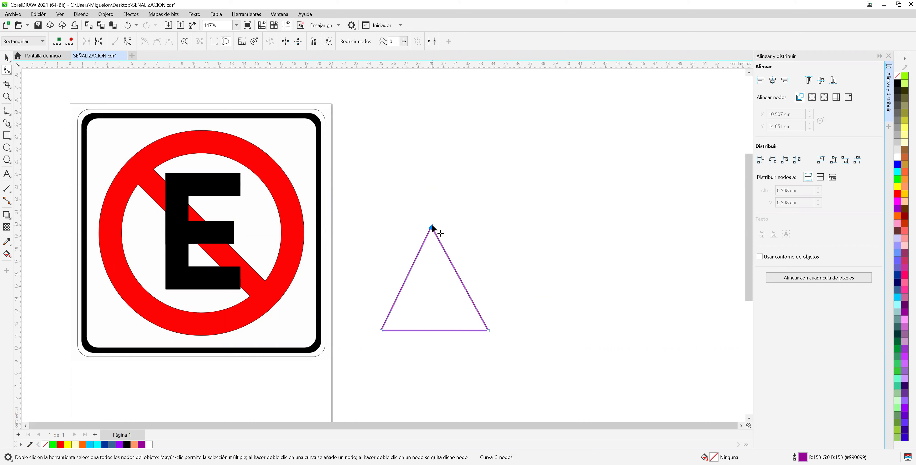
pyautogui.moveTo(432, 228); pyautogui.dragTo(432, 256)
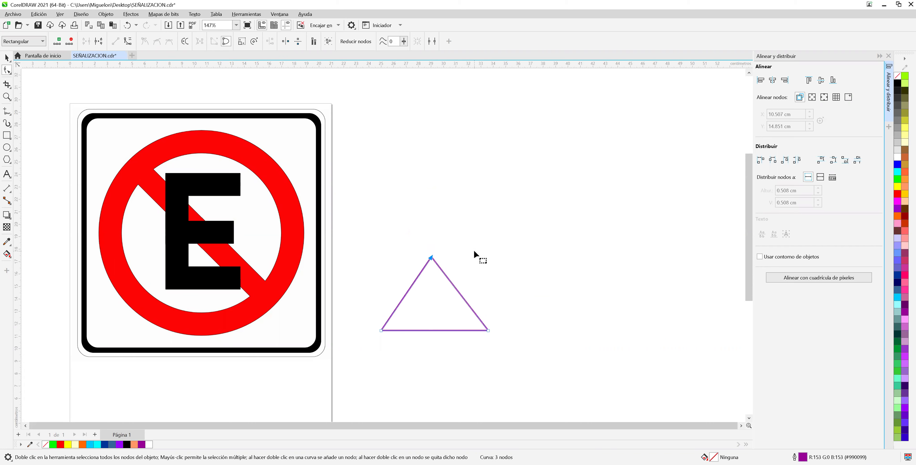
pyautogui.click(490, 332)
pyautogui.moveTo(505, 286); pyautogui.dragTo(531, 241)
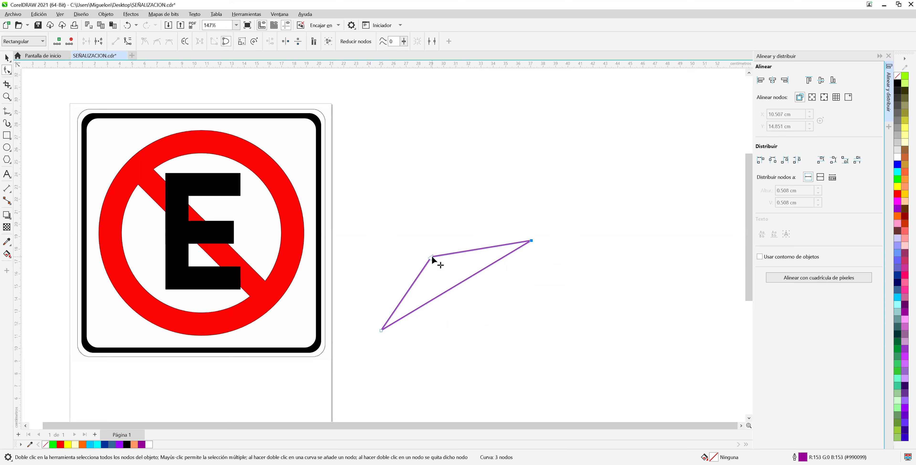
pyautogui.moveTo(432, 257); pyautogui.dragTo(404, 190)
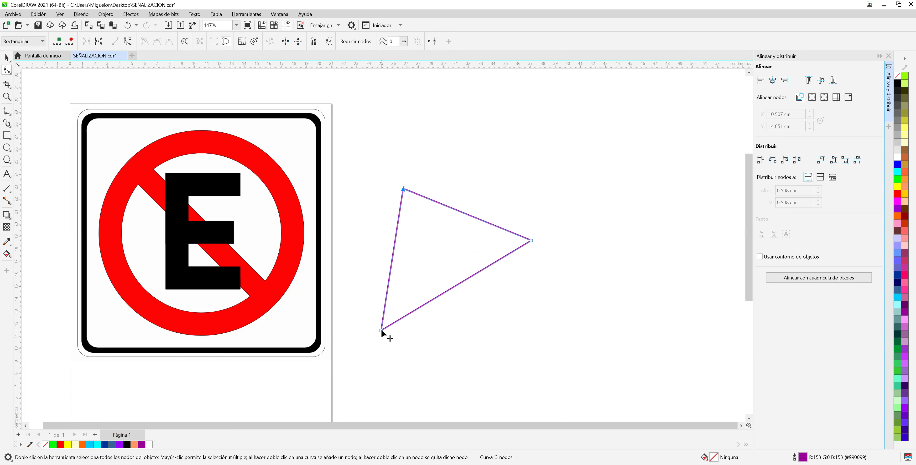
pyautogui.moveTo(470, 218); pyautogui.dragTo(497, 173)
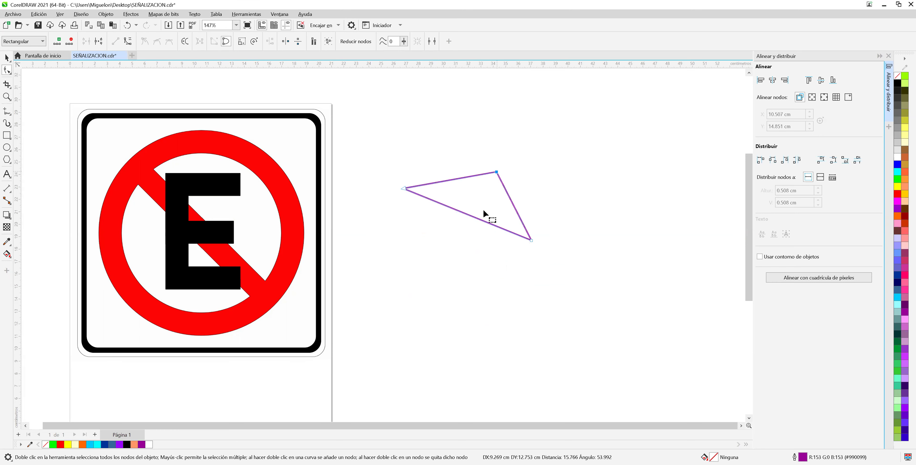
pyautogui.moveTo(405, 191); pyautogui.dragTo(436, 291)
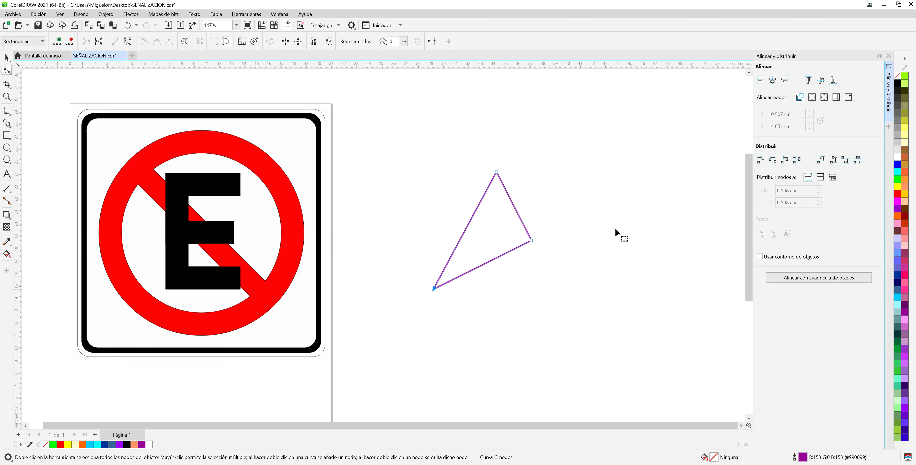
pyautogui.click(532, 242)
pyautogui.moveTo(592, 265); pyautogui.dragTo(592, 264)
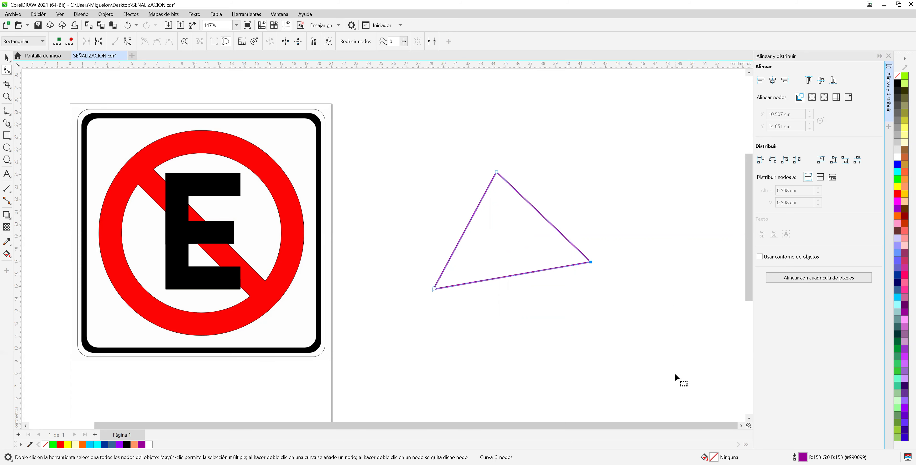
# Step: Add a node near the middle of the triangle's upper-right edge
pyautogui.click(542, 216)
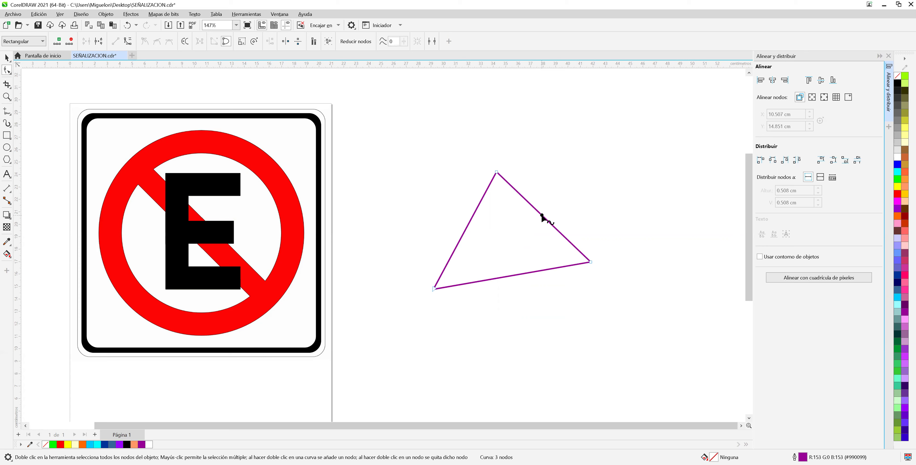
pyautogui.scroll(4, 552, 227)
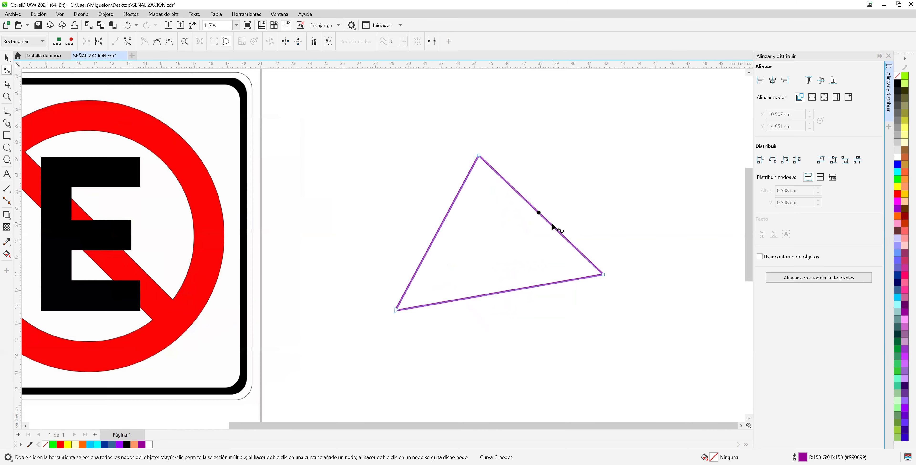
pyautogui.scroll(1, 552, 227)
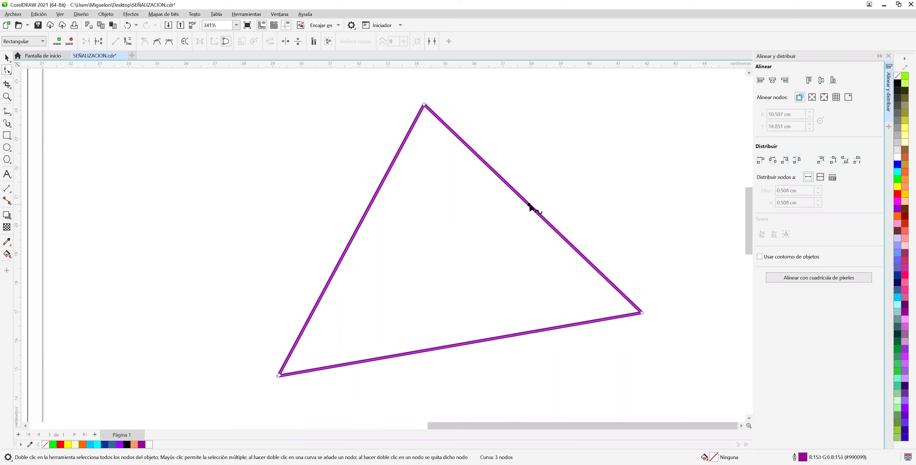
pyautogui.rightClick(529, 207)
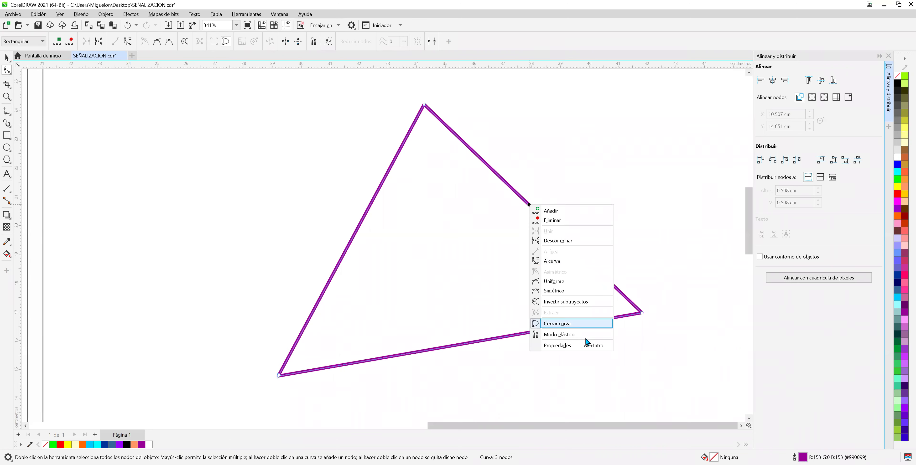
pyautogui.click(575, 213)
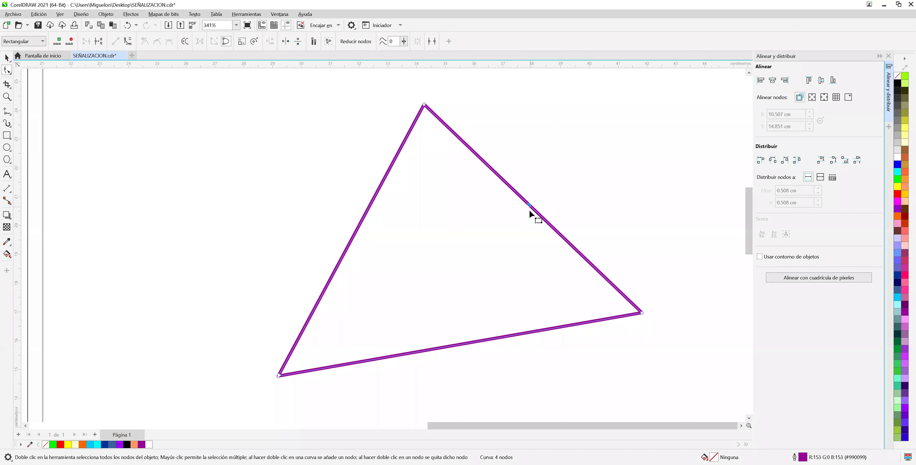
# Step: Move the nodes to form a nearly rectangular four-sided shape about 12 cm wide and 9 cm high, and deselect it
pyautogui.scroll(-3, 529, 209)
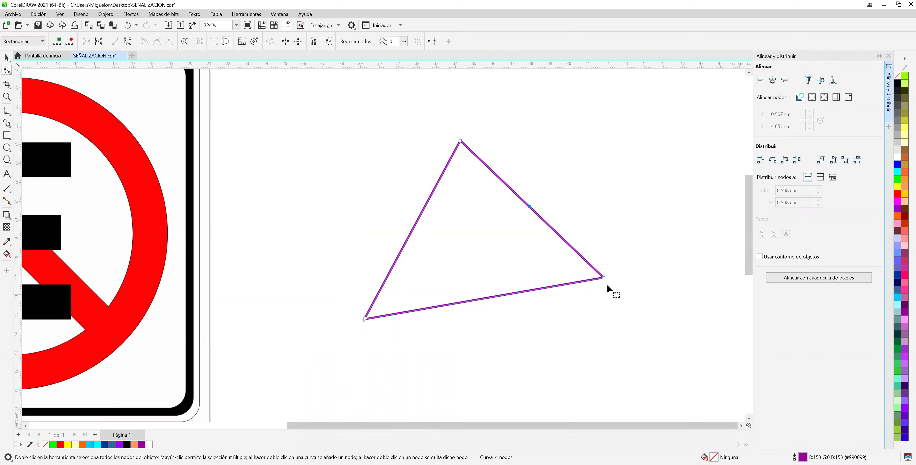
pyautogui.moveTo(603, 278); pyautogui.dragTo(603, 313)
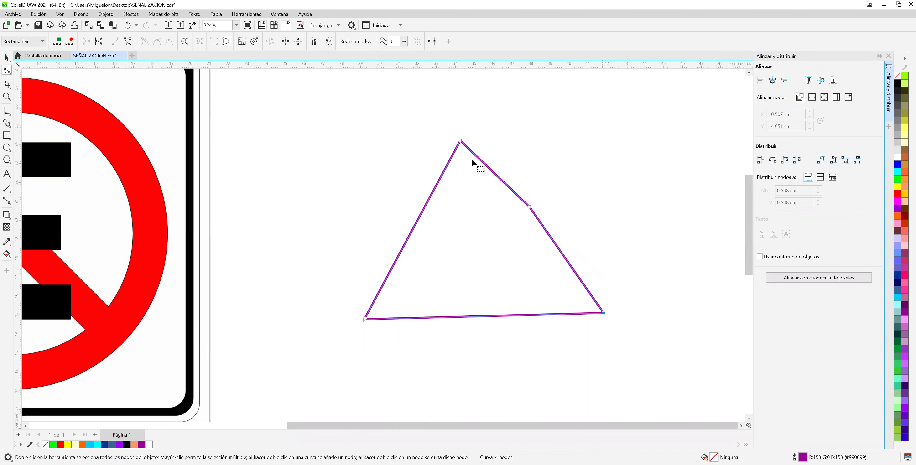
pyautogui.moveTo(460, 141); pyautogui.dragTo(372, 157)
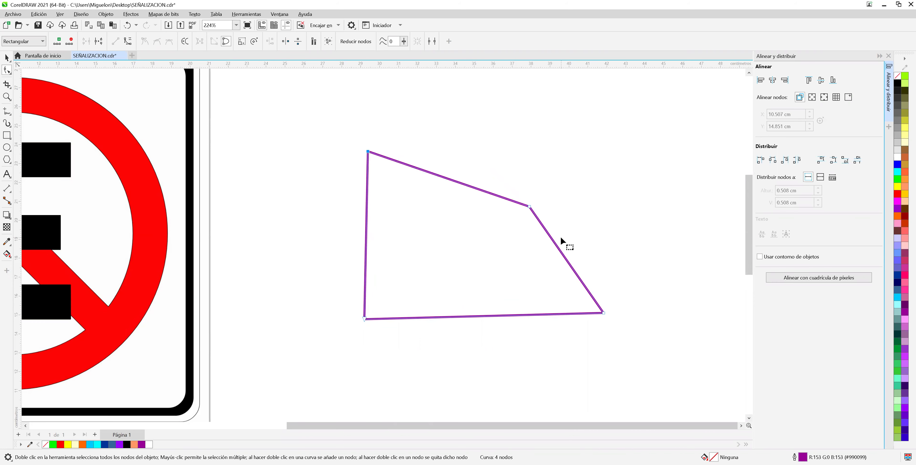
pyautogui.moveTo(368, 152); pyautogui.dragTo(366, 152)
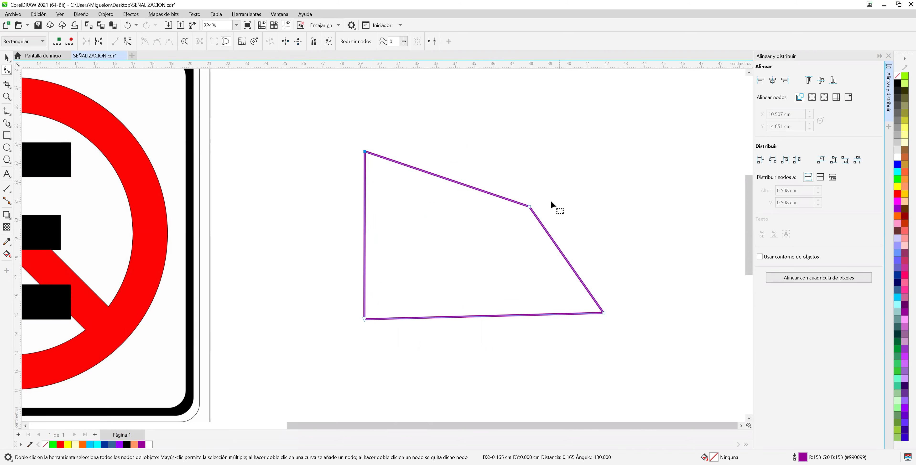
pyautogui.moveTo(530, 207); pyautogui.dragTo(584, 153)
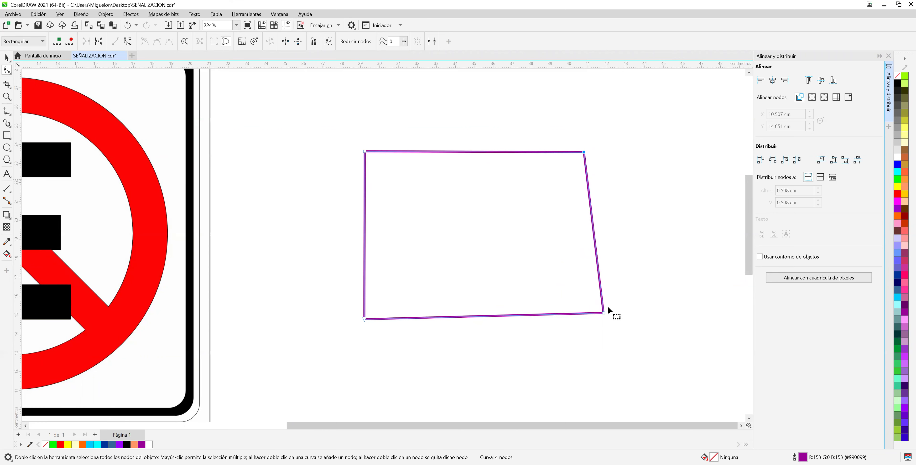
pyautogui.moveTo(603, 313); pyautogui.dragTo(593, 317)
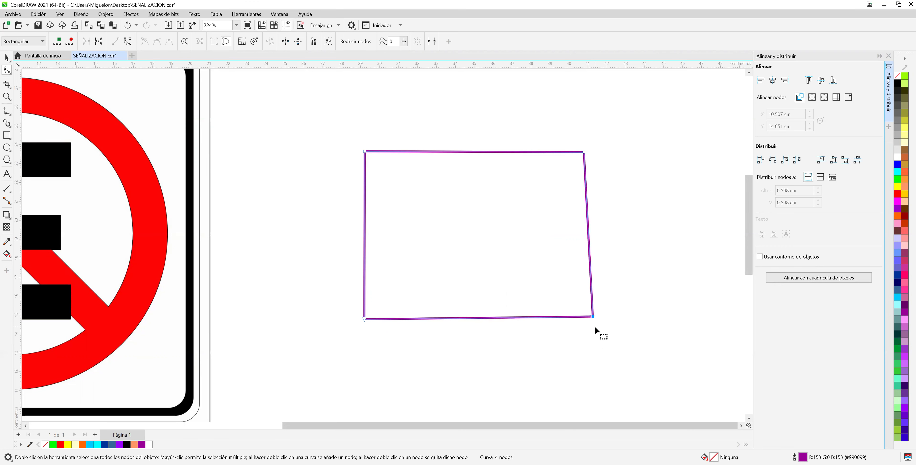
pyautogui.click(587, 153)
pyautogui.moveTo(587, 152); pyautogui.dragTo(589, 152)
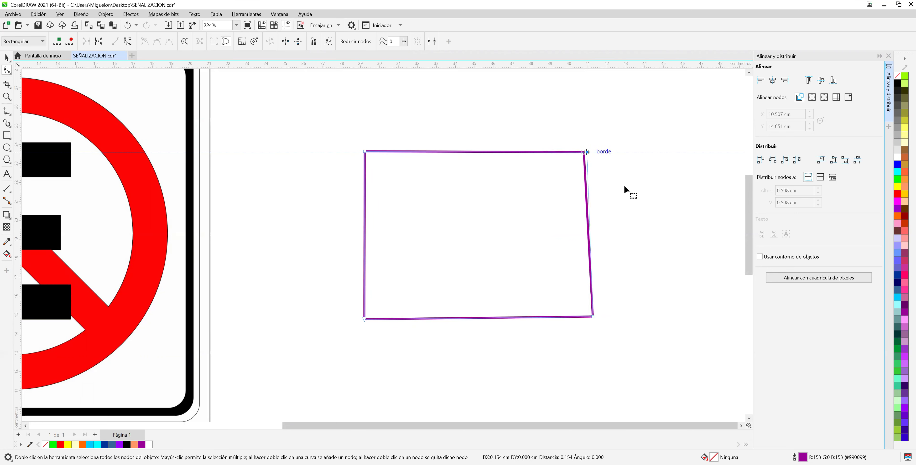
pyautogui.press('Escape')
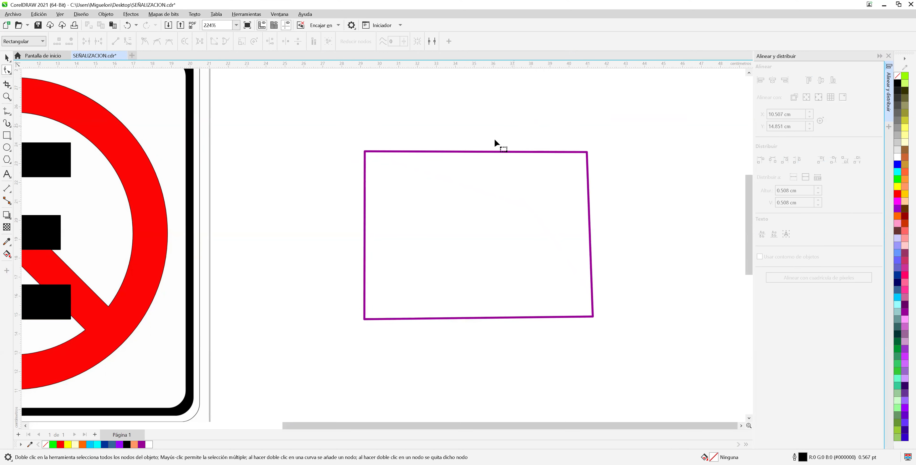
# Step: Add a node at the middle of the four-sided shape's top edge and raise it about 3.5 cm to form a house-like peak
pyautogui.click(477, 152)
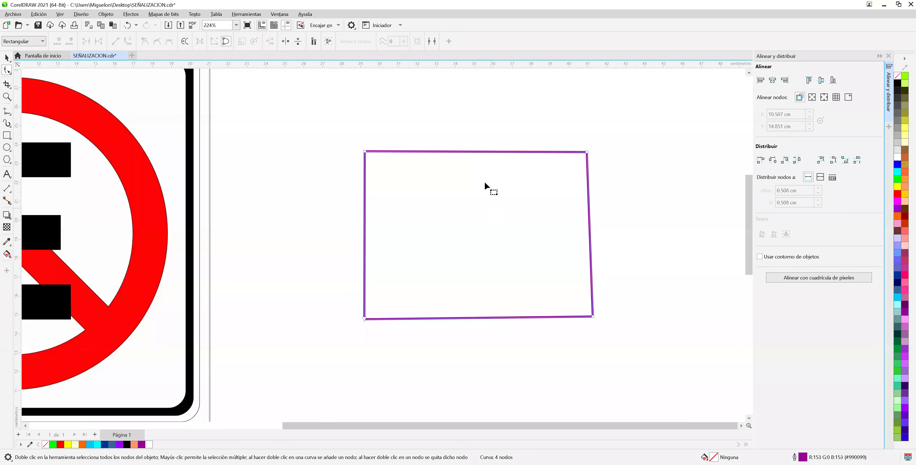
pyautogui.click(474, 152)
pyautogui.scroll(1, 489, 170)
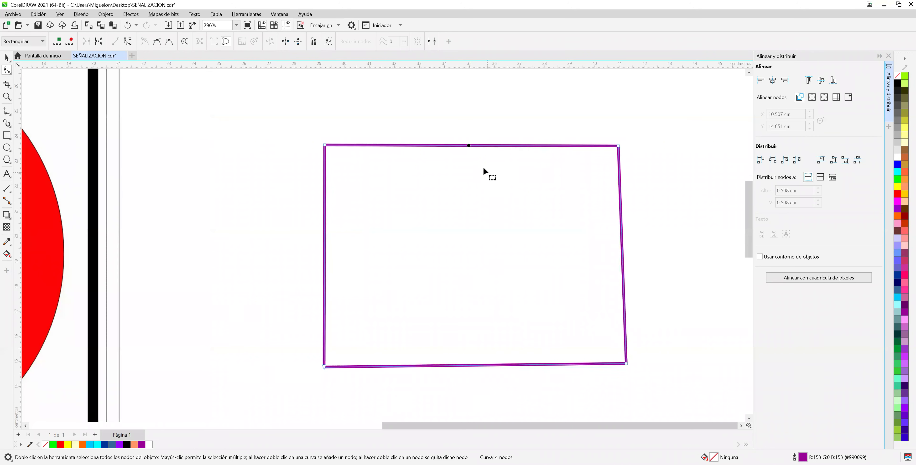
pyautogui.rightClick(470, 147)
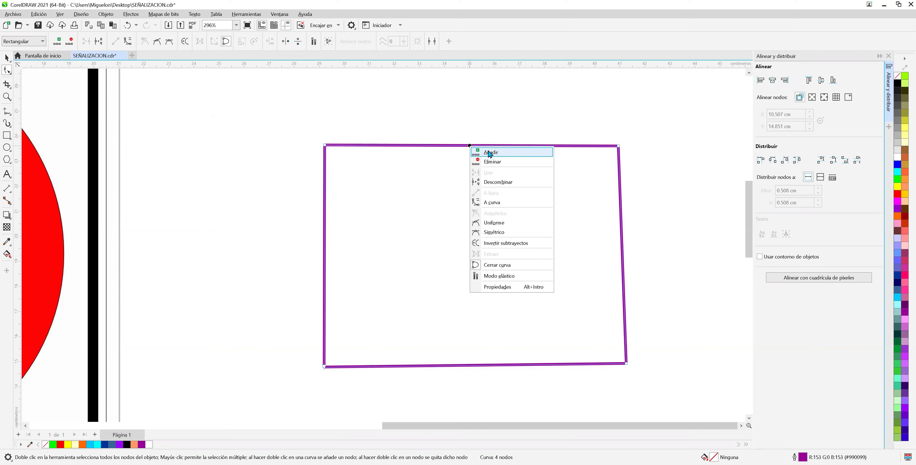
pyautogui.click(510, 153)
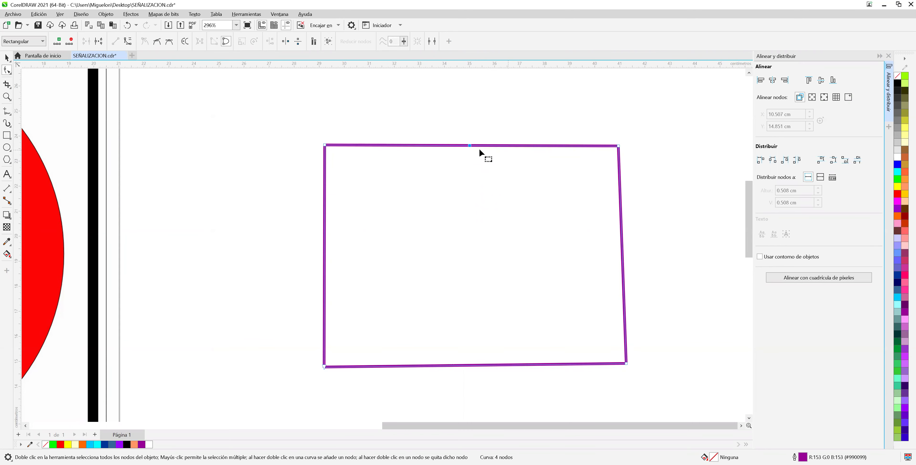
pyautogui.scroll(-2, 479, 149)
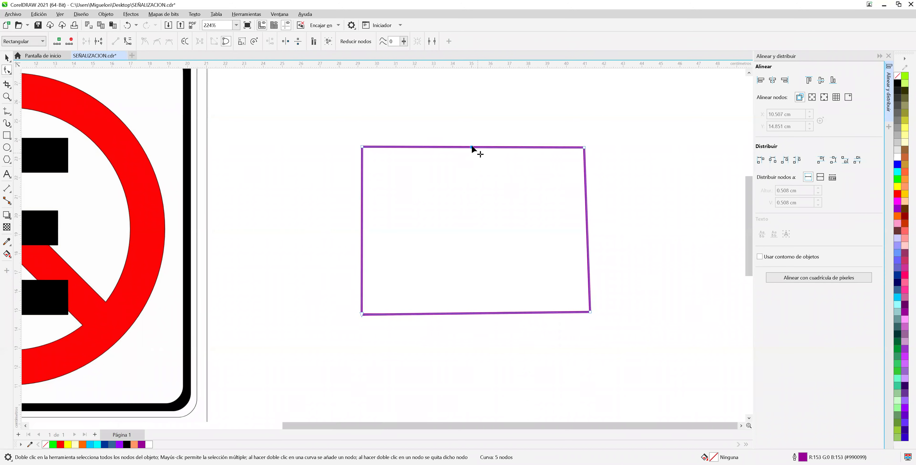
pyautogui.moveTo(472, 147); pyautogui.dragTo(472, 80)
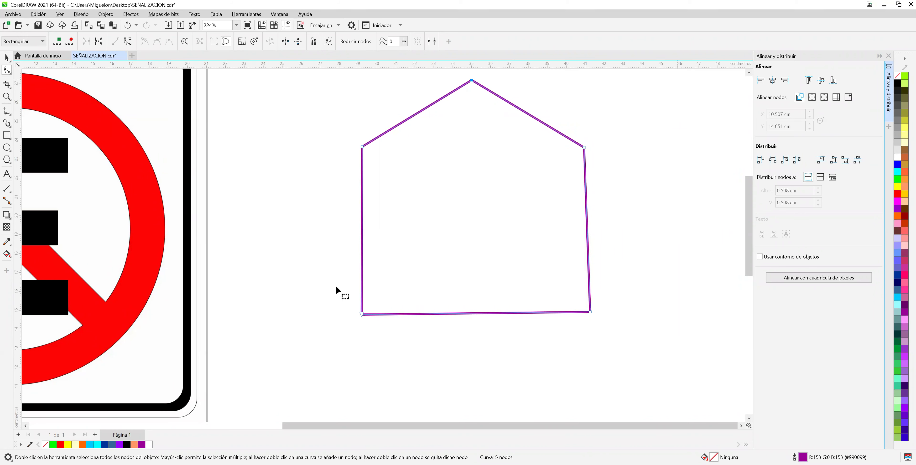
# Step: Select the two bottom nodes of the house-shaped outline together
pyautogui.moveTo(314, 272); pyautogui.dragTo(635, 337)
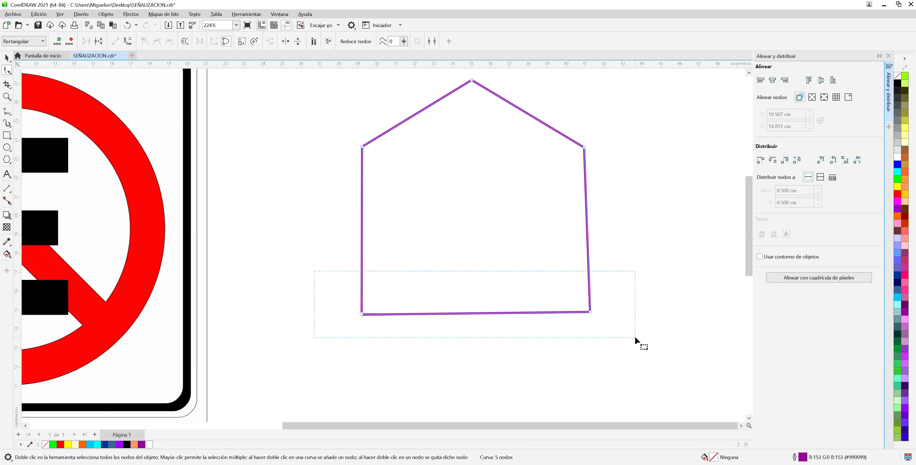
pyautogui.moveTo(635, 335); pyautogui.dragTo(633, 335)
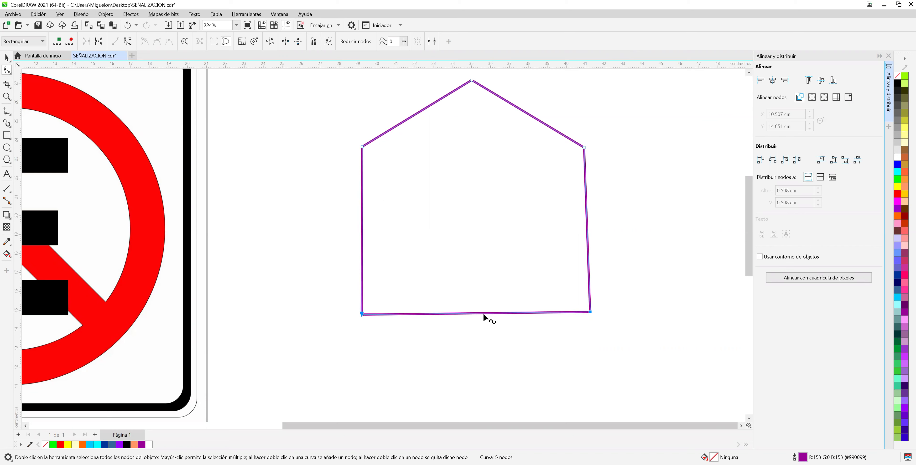
# Step: Move the pentagon's bottom edge up about 4.57 cm and nudge its two lower corner nodes sideways
pyautogui.moveTo(485, 313); pyautogui.dragTo(483, 229)
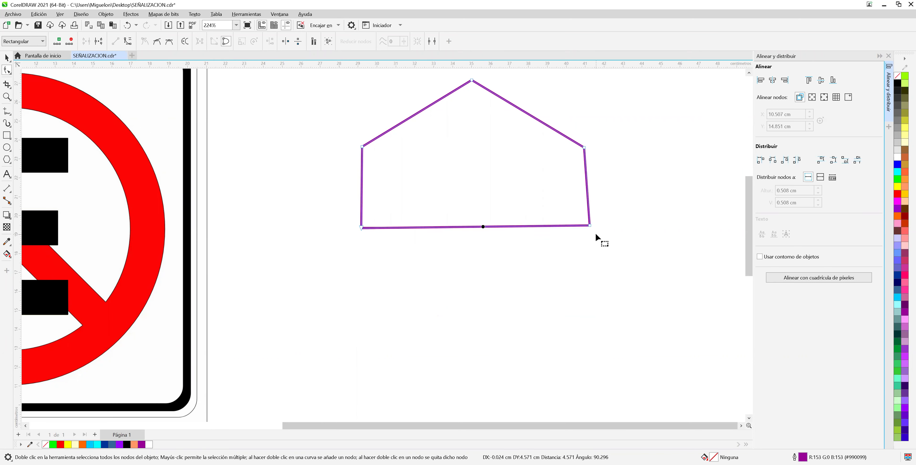
pyautogui.moveTo(589, 226); pyautogui.dragTo(609, 239)
pyautogui.press('Right')
pyautogui.press('Right')
pyautogui.press('Right')
pyautogui.press('Right')
pyautogui.press('Right')
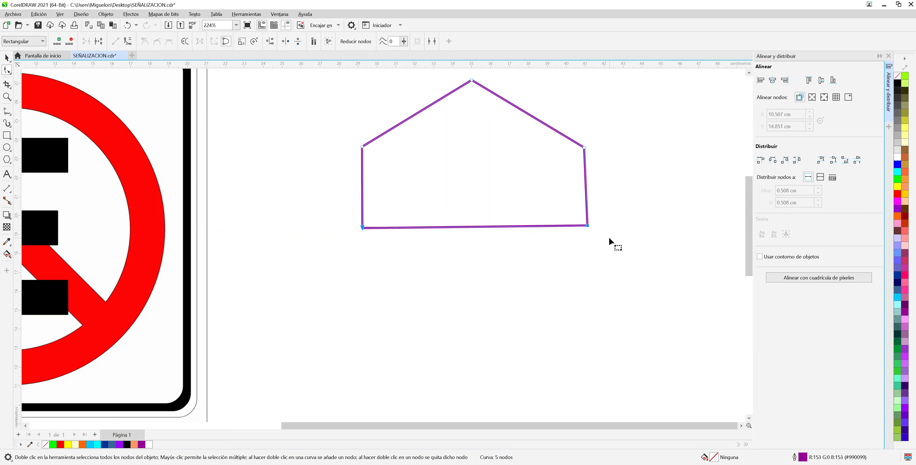
pyautogui.click(591, 230)
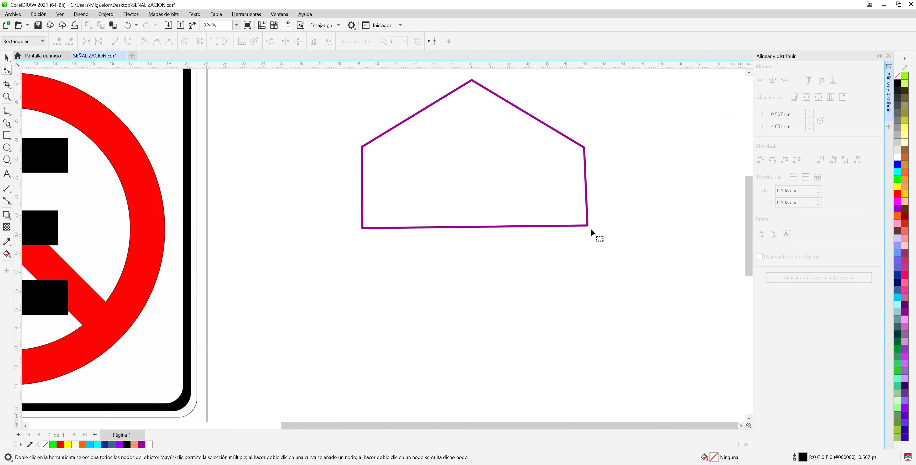
pyautogui.click(589, 226)
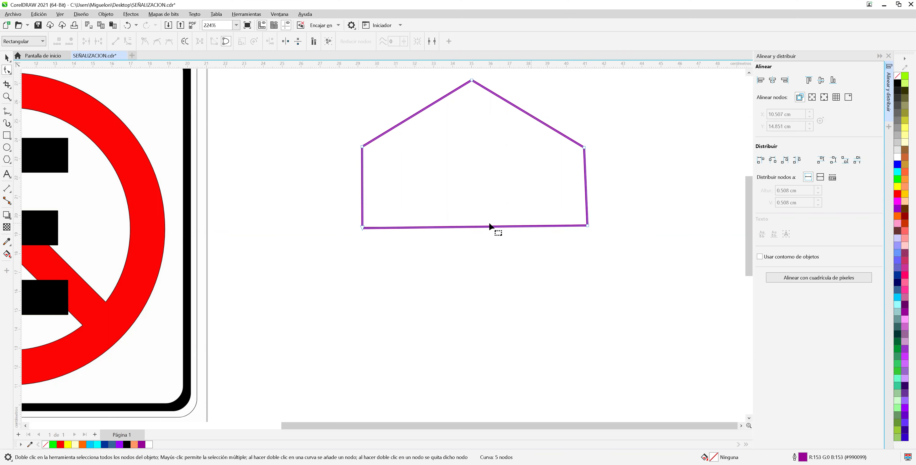
# Step: Add a node midway along the polygon's bottom edge and move it down about 3.5 cm to form a hexagon
pyautogui.click(479, 227)
pyautogui.rightClick(479, 227)
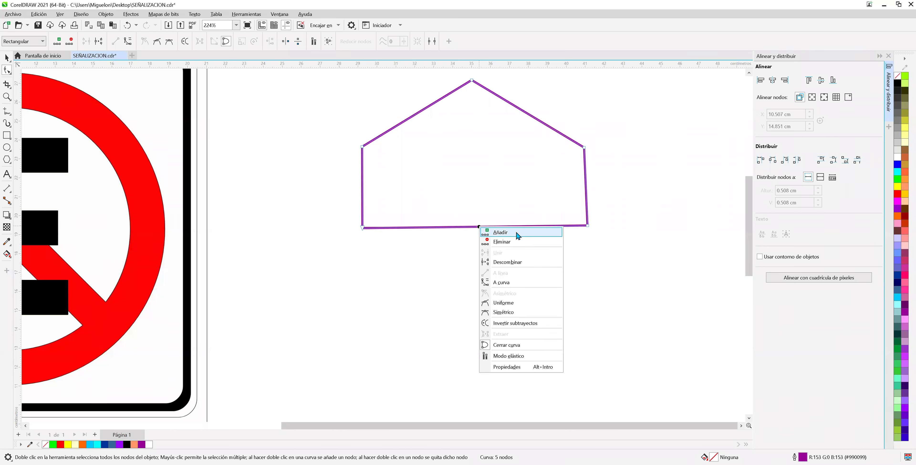
pyautogui.click(488, 232)
pyautogui.moveTo(479, 227); pyautogui.dragTo(477, 293)
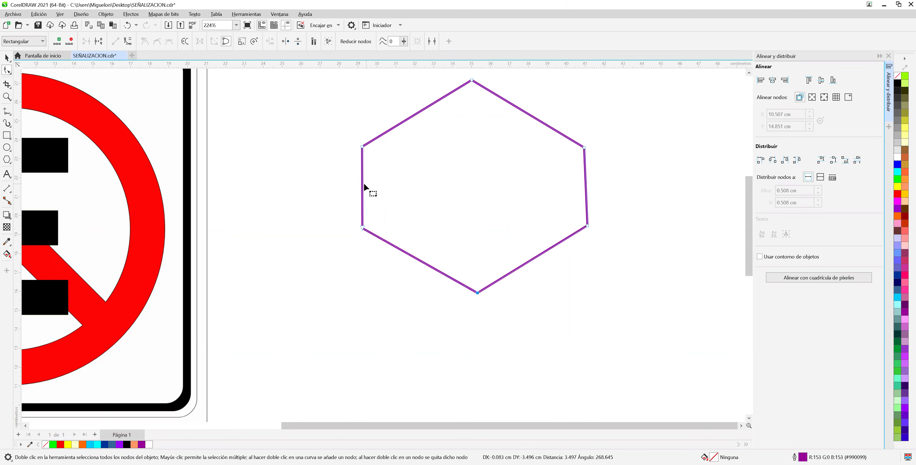
# Step: Add a node to each lower slanted edge of the hexagon, moving them outward about 2.12 cm on the left and 1.32 cm on the right
pyautogui.click(410, 256)
pyautogui.rightClick(411, 256)
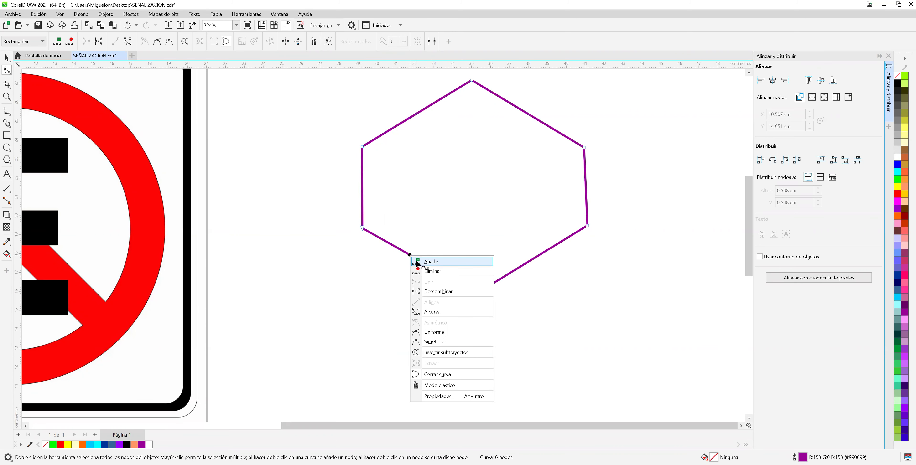
pyautogui.click(427, 262)
pyautogui.moveTo(411, 256); pyautogui.dragTo(386, 289)
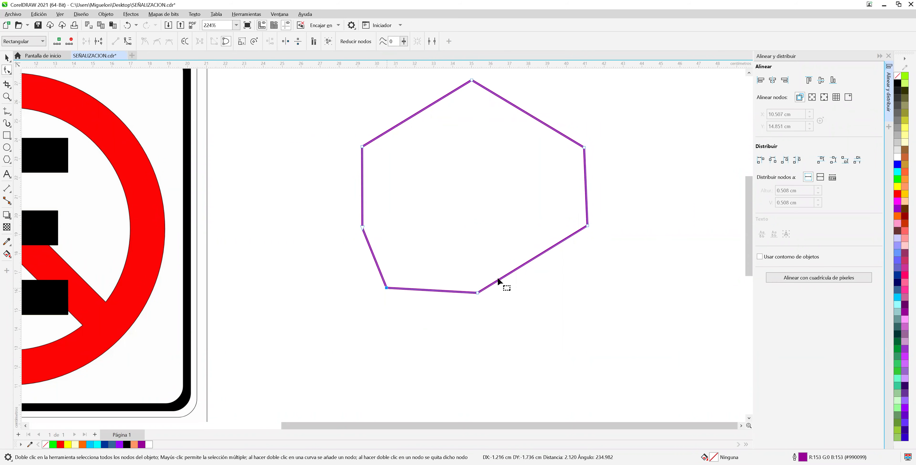
pyautogui.click(535, 258)
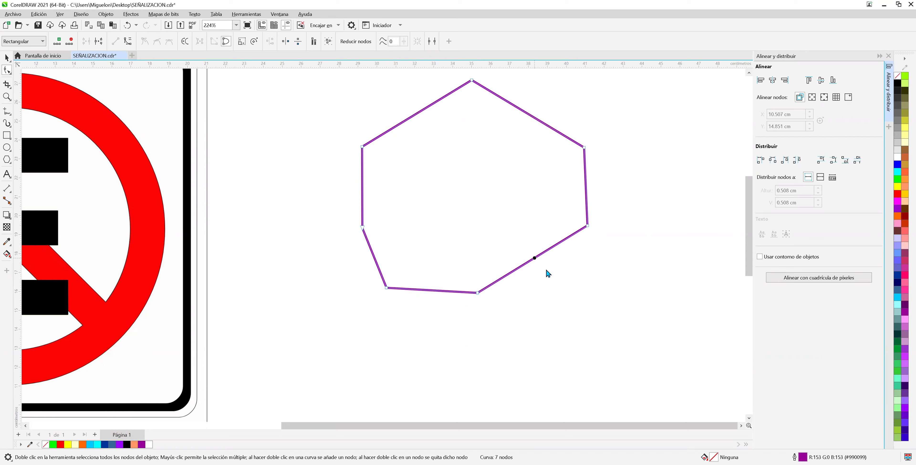
pyautogui.doubleClick(535, 258)
pyautogui.moveTo(534, 258); pyautogui.dragTo(553, 276)
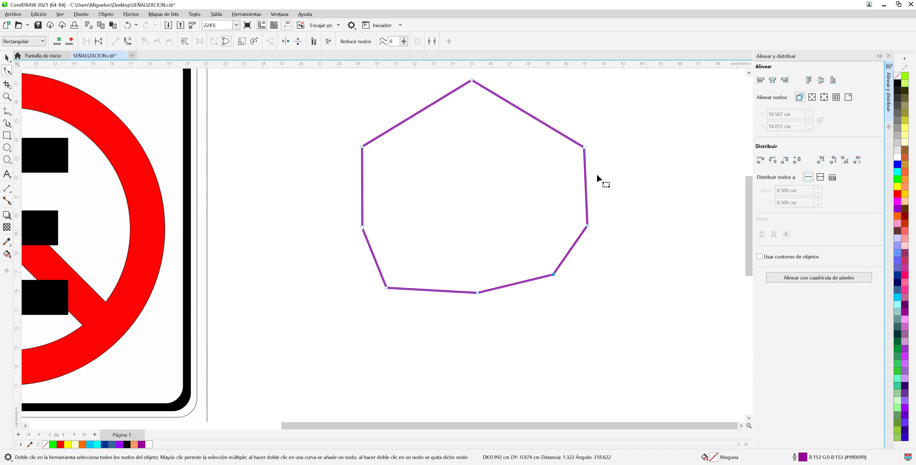
# Step: Add a node to each upper slanted edge of the polygon and move both outward, the right one by about 1.67 cm
pyautogui.doubleClick(529, 115)
pyautogui.moveTo(529, 116); pyautogui.dragTo(550, 92)
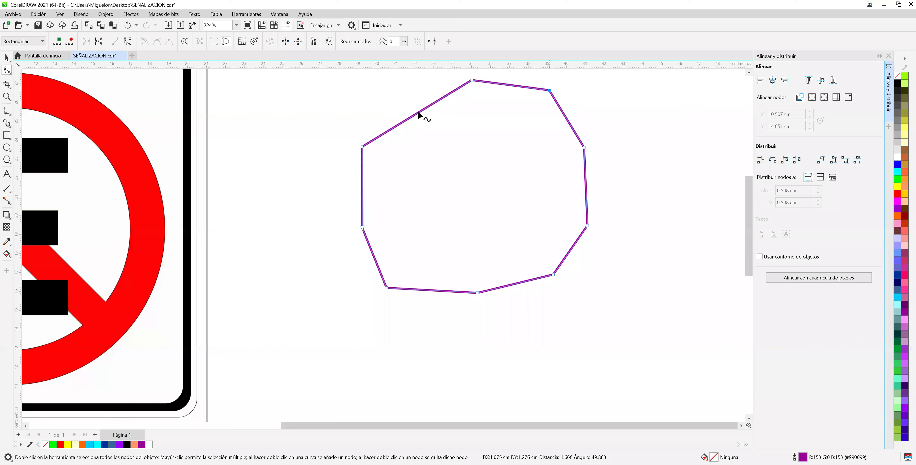
pyautogui.rightClick(422, 111)
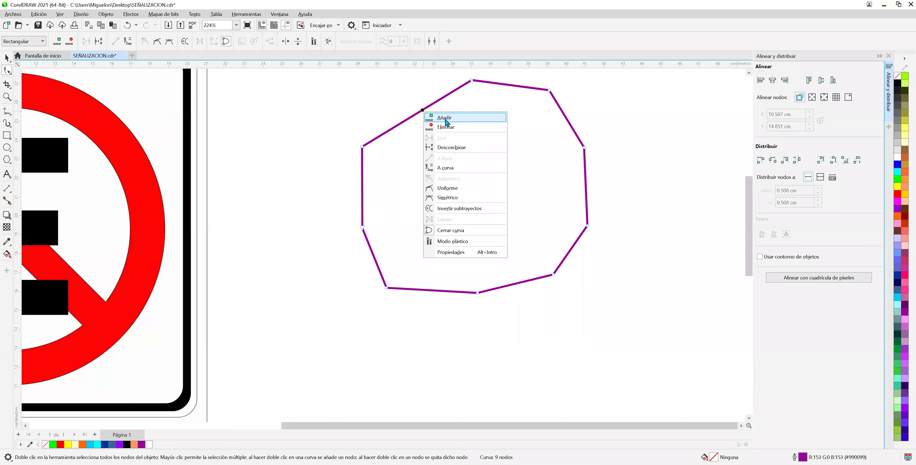
pyautogui.click(425, 116)
pyautogui.moveTo(422, 110); pyautogui.dragTo(388, 91)
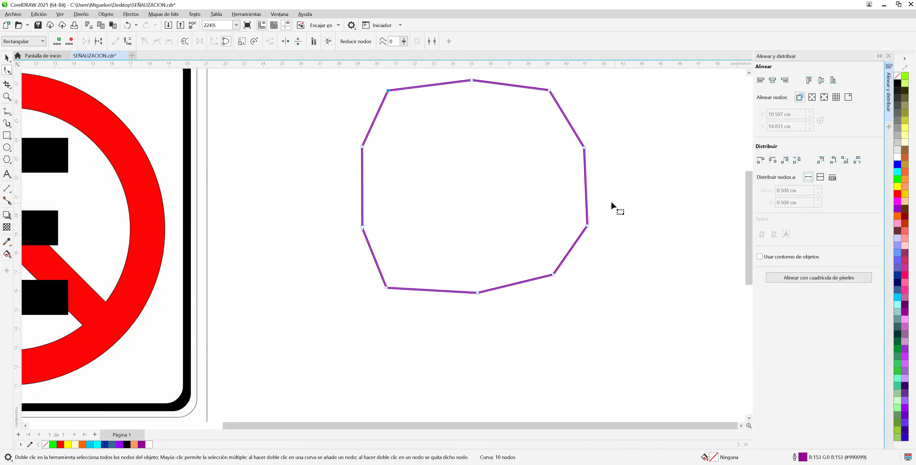
# Step: Select the polygon's seven upper nodes together and delete them, keeping only the three lowest ones
pyautogui.scroll(-1, 610, 202)
pyautogui.scroll(-1, 611, 200)
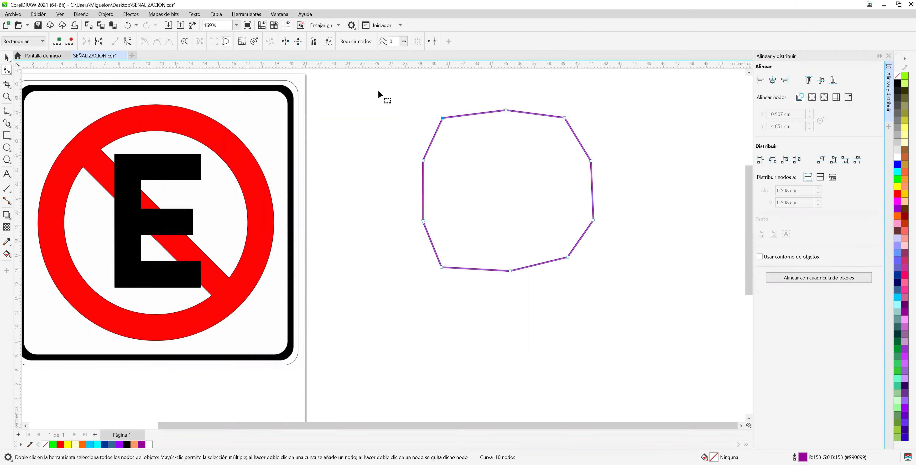
pyautogui.moveTo(361, 86); pyautogui.dragTo(624, 232)
pyautogui.rightClick(443, 120)
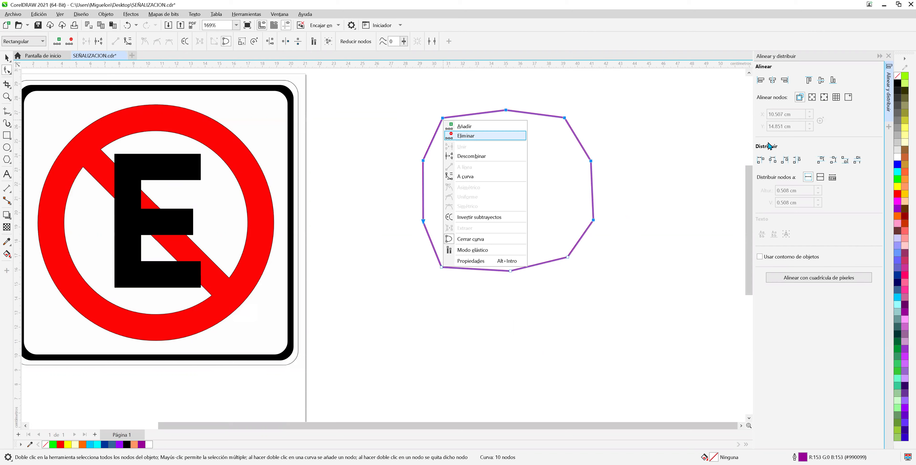
pyautogui.press('Return')
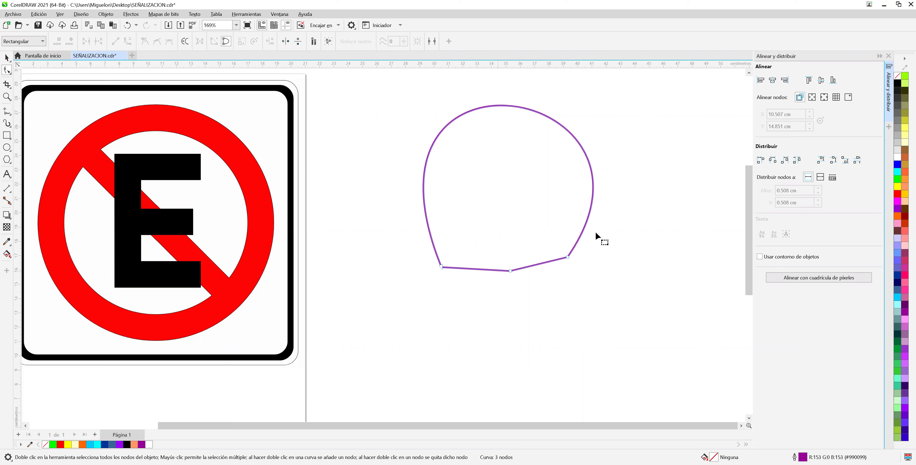
# Step: Straighten the curved segment between the outer nodes and move the middle bottom node up about 4.78 cm to form a triangle
pyautogui.click(568, 257)
pyautogui.rightClick(568, 257)
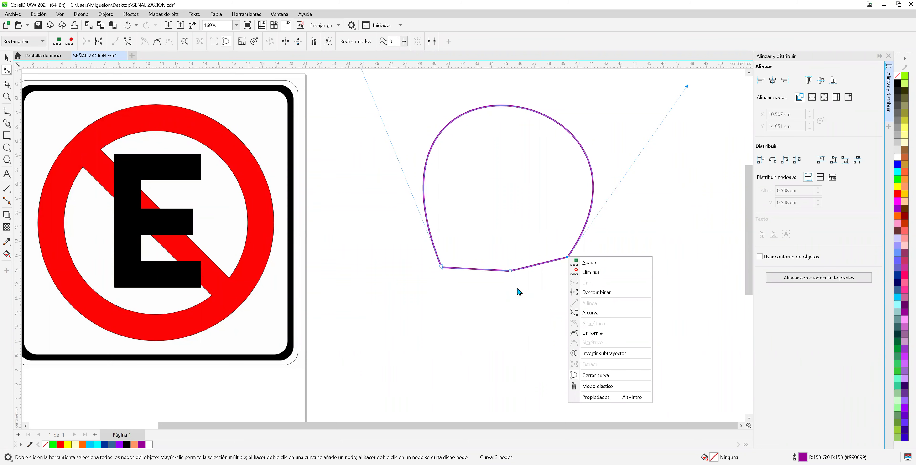
pyautogui.rightClick(510, 272)
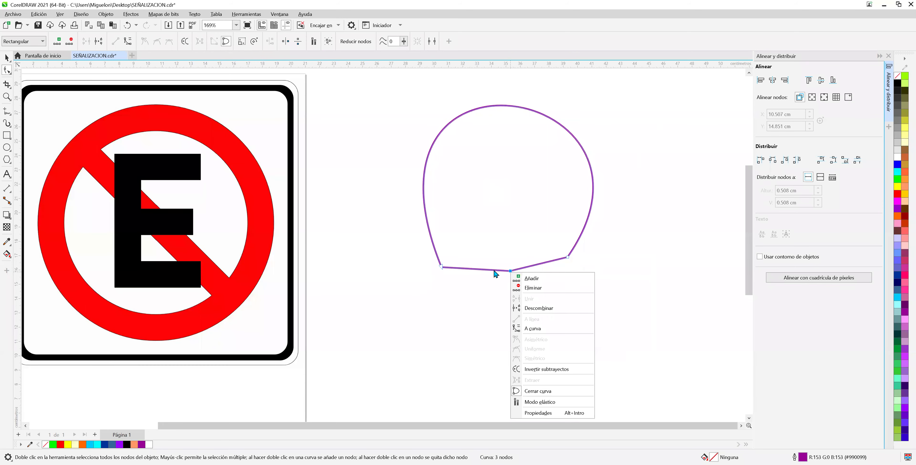
pyautogui.rightClick(441, 266)
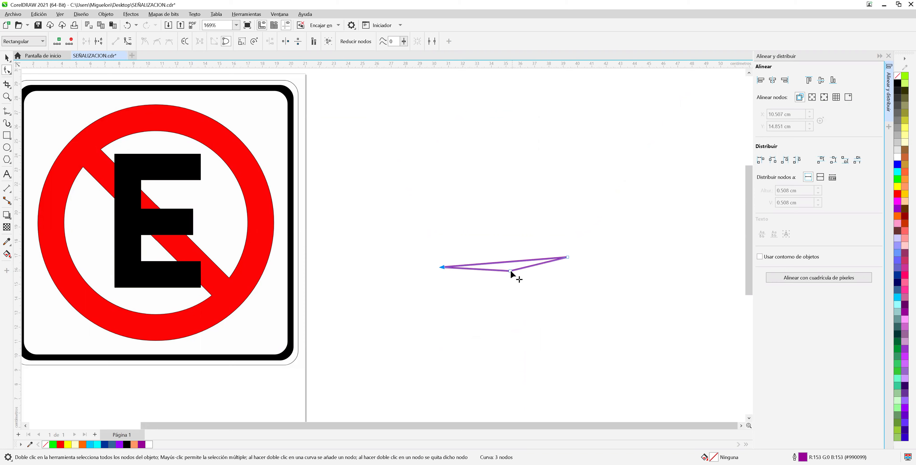
pyautogui.moveTo(510, 270); pyautogui.dragTo(501, 203)
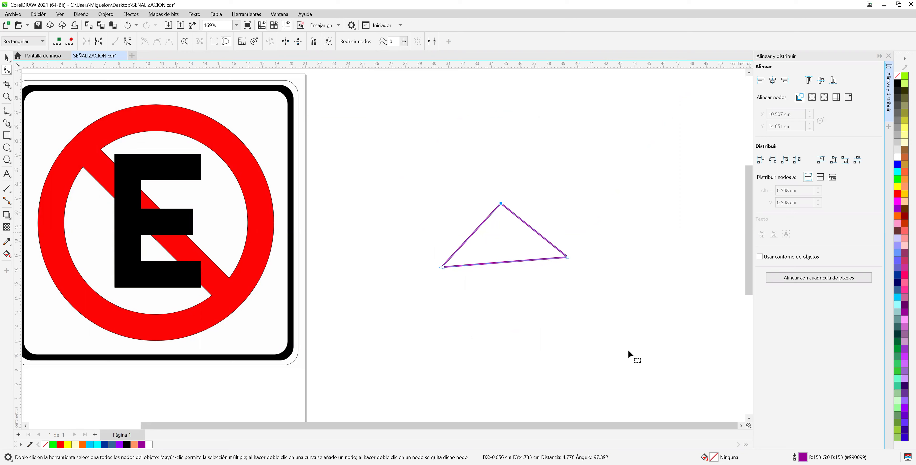
pyautogui.click(605, 346)
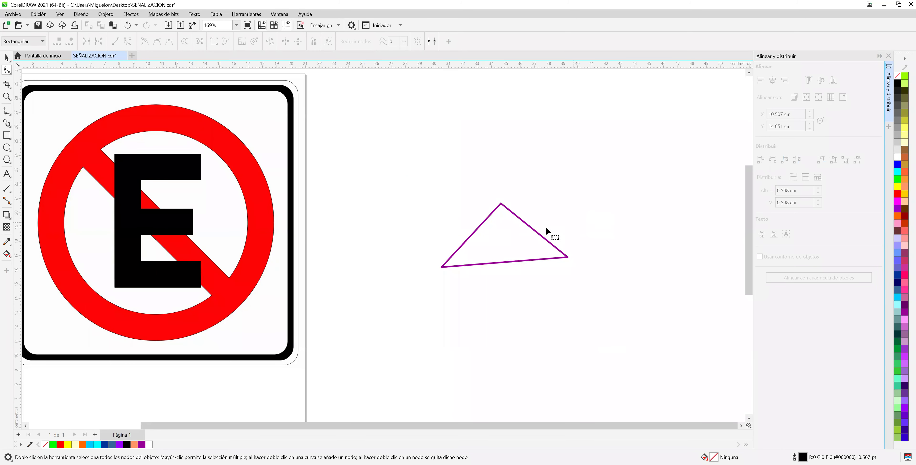
# Step: Add a node to the triangle's right edge and one to its bottom edge, moving the first up and the second down about 2.07 cm
pyautogui.click(533, 231)
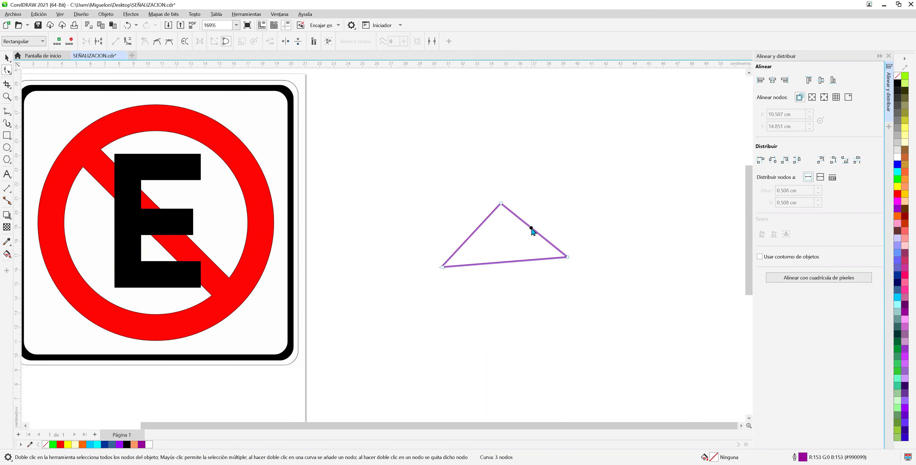
pyautogui.rightClick(532, 229)
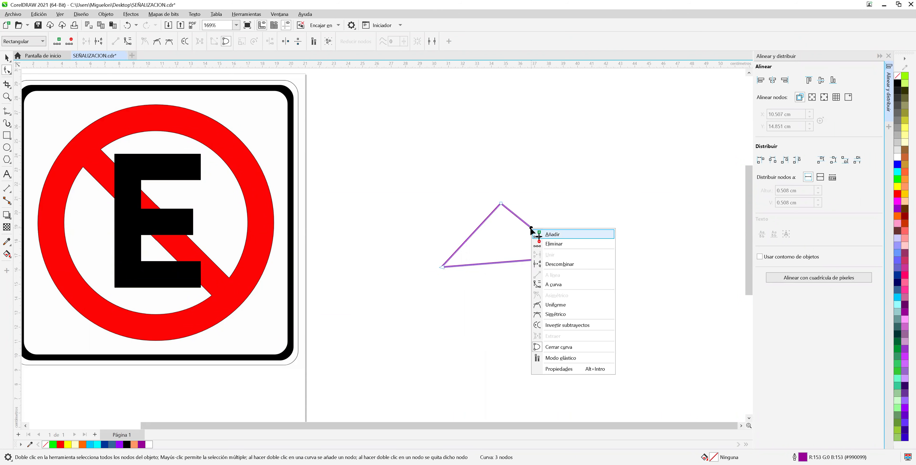
pyautogui.click(552, 235)
pyautogui.moveTo(531, 228); pyautogui.dragTo(540, 203)
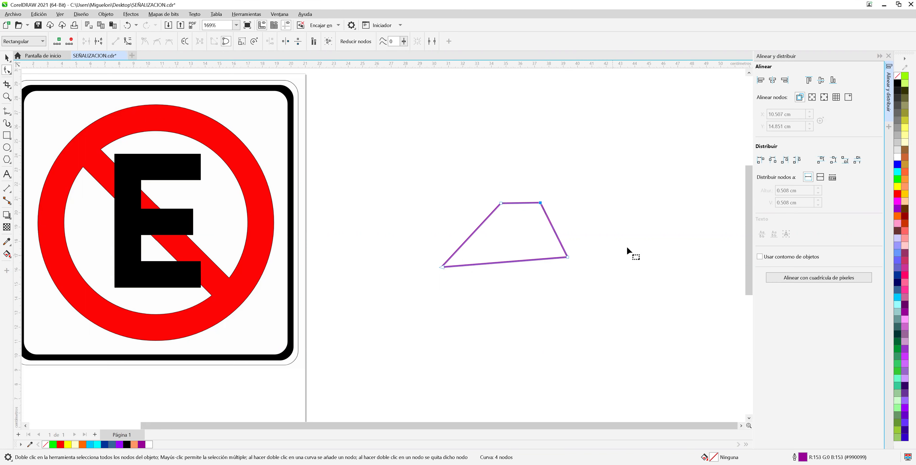
pyautogui.click(511, 262)
pyautogui.doubleClick(511, 264)
pyautogui.moveTo(516, 266); pyautogui.dragTo(516, 292)
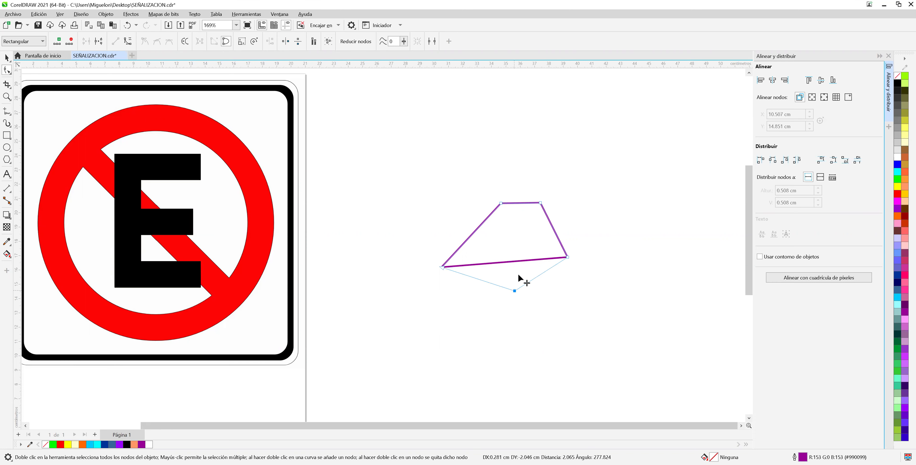
# Step: Add a node to the shape's right edge and another to its long left edge, and move both outward
pyautogui.click(552, 227)
pyautogui.doubleClick(552, 227)
pyautogui.moveTo(552, 227); pyautogui.dragTo(573, 222)
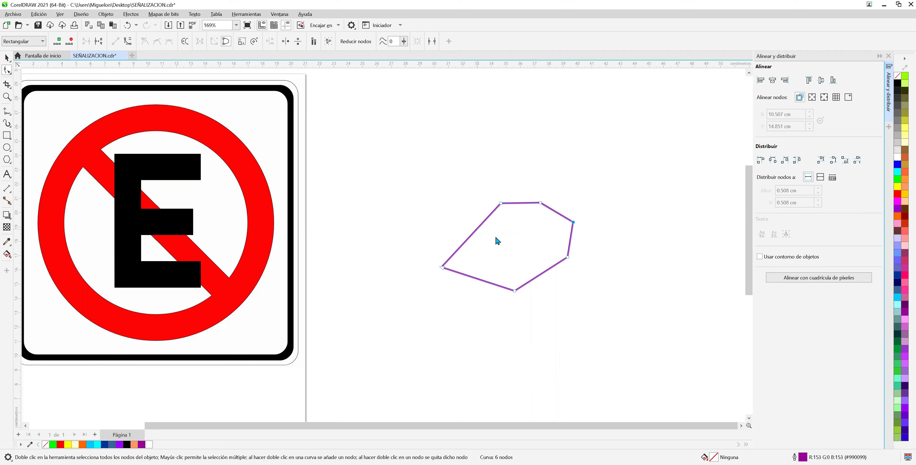
pyautogui.doubleClick(475, 229)
pyautogui.moveTo(475, 230); pyautogui.dragTo(529, 296)
pyautogui.click(558, 300)
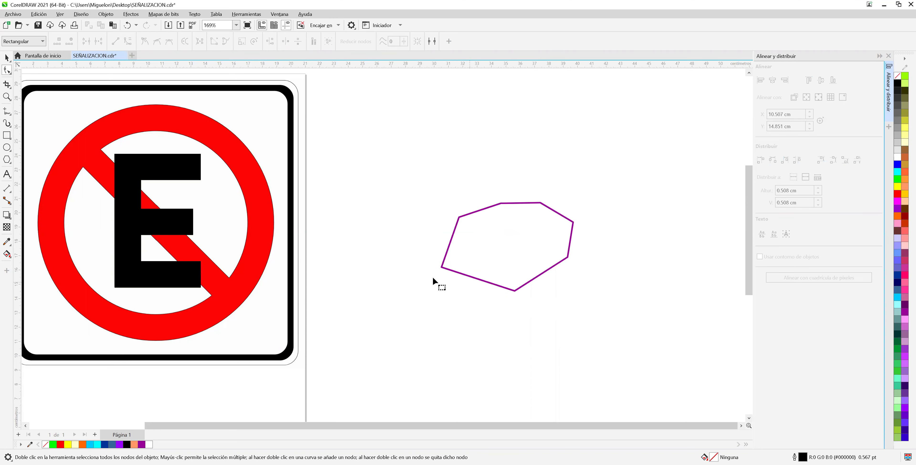
# Step: Add a node to each of the two slanted lower edges of the shape and move them outward to round its underside
pyautogui.click(480, 280)
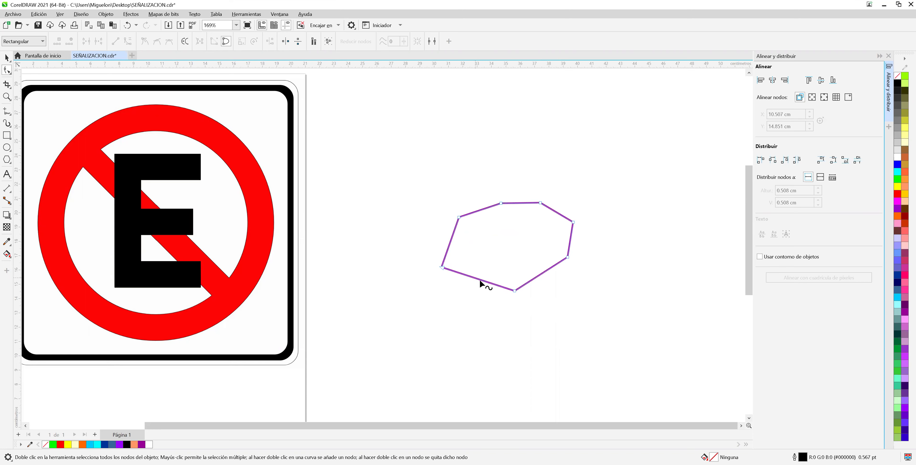
pyautogui.click(476, 279)
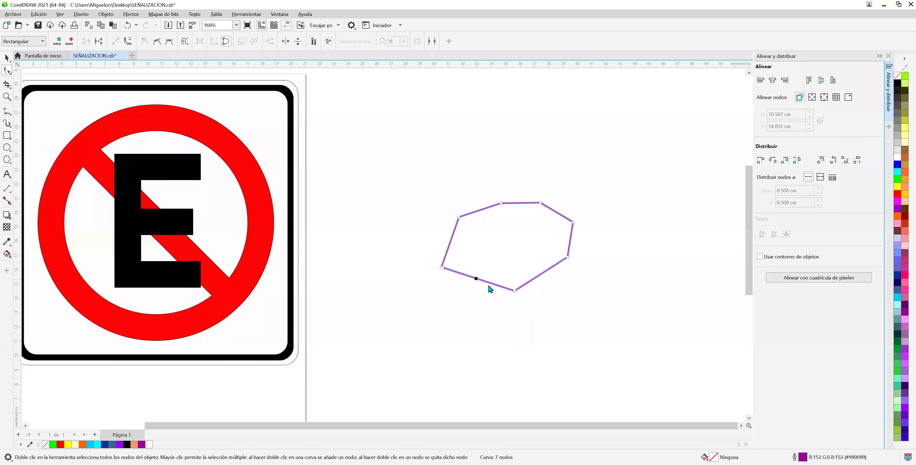
pyautogui.press('KP_Add')
pyautogui.moveTo(471, 294); pyautogui.dragTo(472, 293)
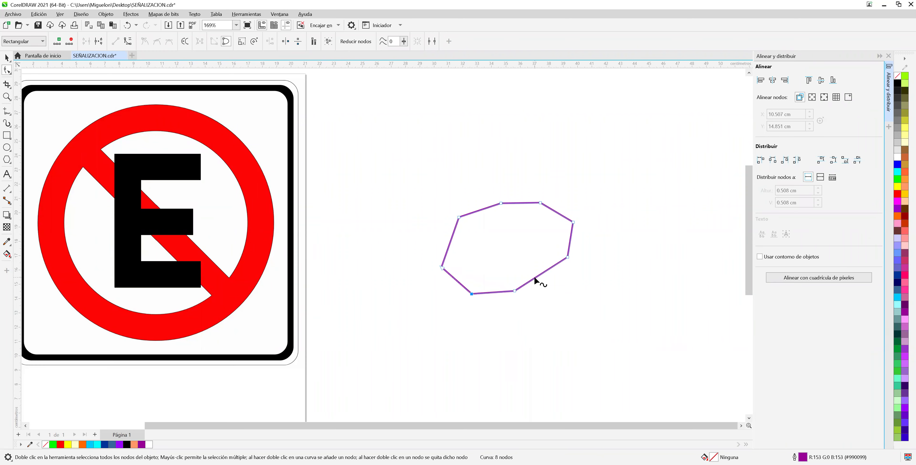
pyautogui.rightClick(536, 278)
pyautogui.click(540, 282)
pyautogui.moveTo(537, 279); pyautogui.dragTo(548, 284)
# Step: Select the whole purple polygon and delete it
pyautogui.press('space')
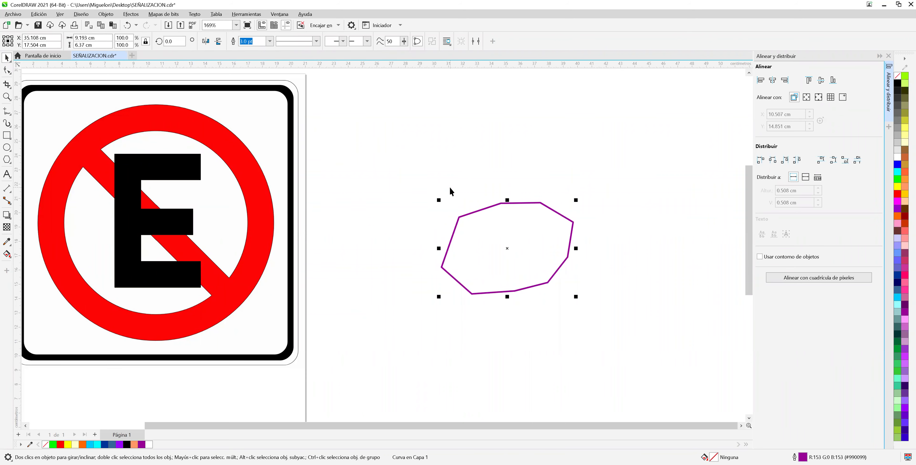
pyautogui.press('Delete')
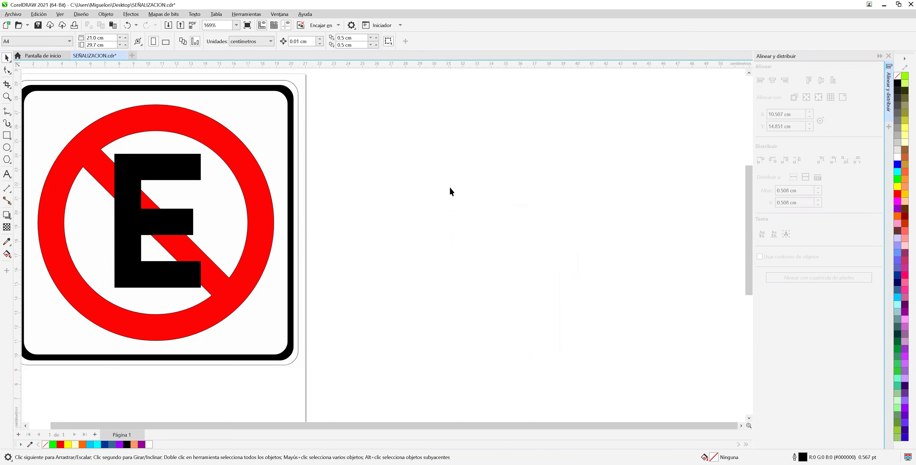
# Step: Draw an ellipse about 10.4 cm by 4.12 cm beside the sign and several smaller overlapping ellipses below it
pyautogui.click(7, 147)
pyautogui.moveTo(378, 133); pyautogui.dragTo(528, 191)
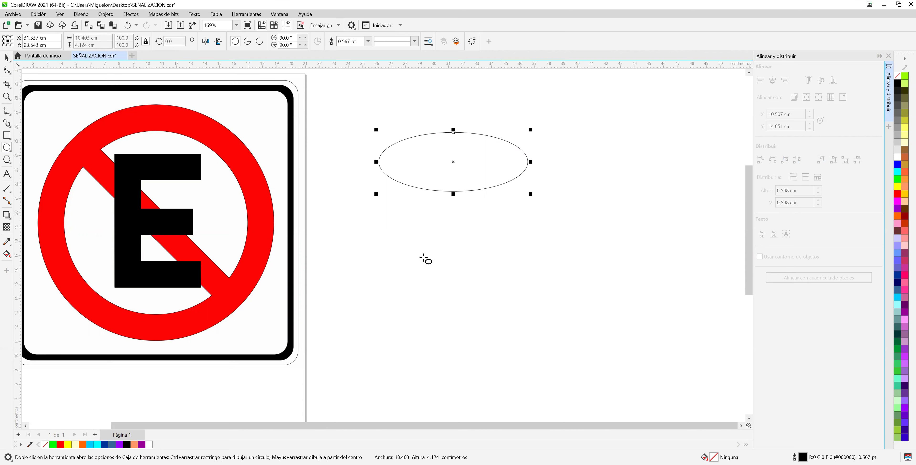
pyautogui.moveTo(410, 249); pyautogui.dragTo(521, 302)
pyautogui.moveTo(420, 291); pyautogui.dragTo(467, 329)
pyautogui.moveTo(407, 310); pyautogui.dragTo(464, 338)
pyautogui.moveTo(453, 255); pyautogui.dragTo(523, 298)
pyautogui.moveTo(427, 267); pyautogui.dragTo(494, 302)
pyautogui.moveTo(438, 265)
pyautogui.mouseDown()
pyautogui.moveTo(485, 278)
pyautogui.moveTo(417, 255)
pyautogui.mouseUp()
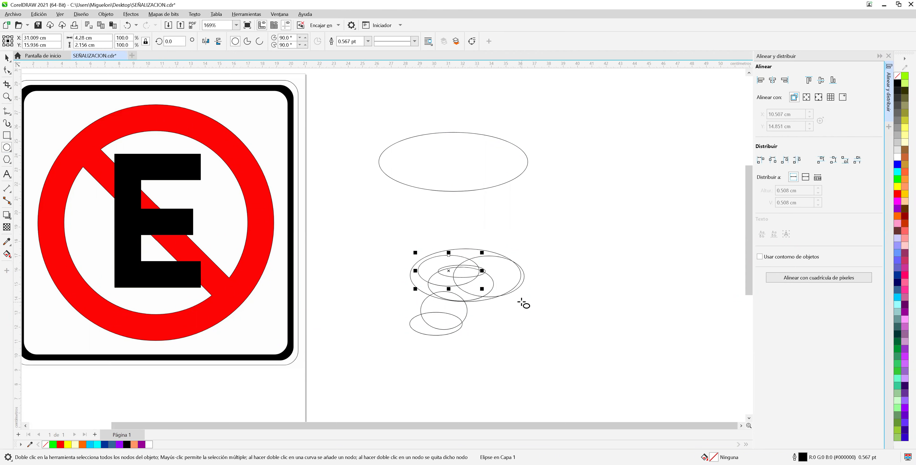
pyautogui.press('space')
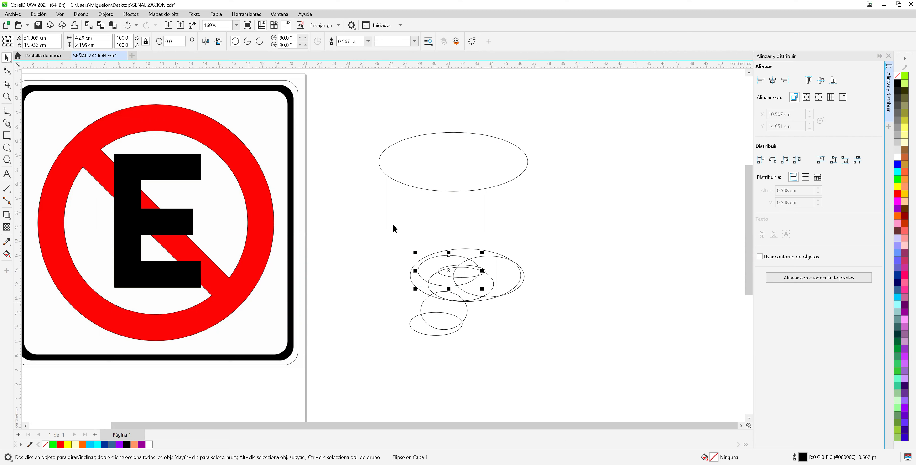
# Step: Delete the group of smaller overlapping ellipses below the large ellipse
pyautogui.moveTo(386, 228); pyautogui.dragTo(550, 342)
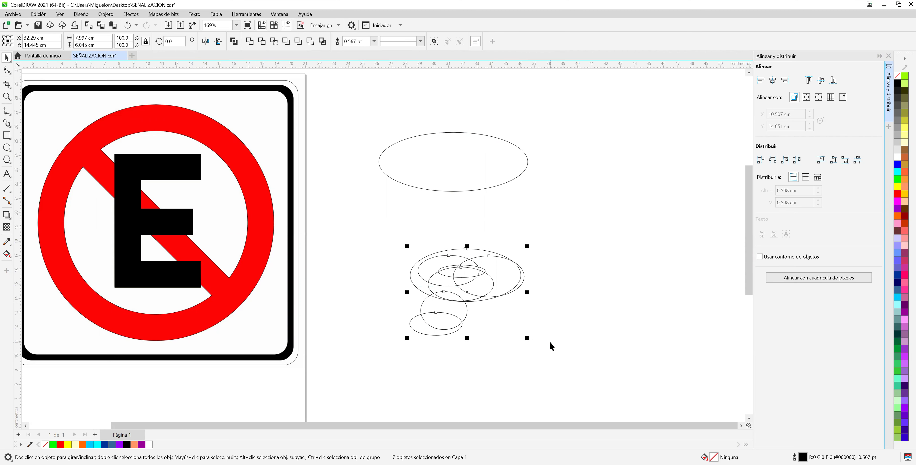
pyautogui.press('Delete')
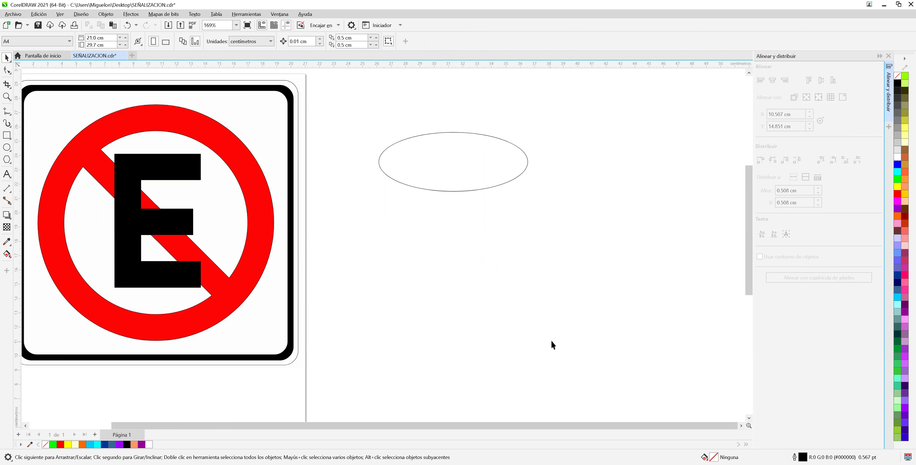
# Step: Move the large ellipse down beside the sign and convert it to curves
pyautogui.click(472, 144)
pyautogui.moveTo(476, 181); pyautogui.dragTo(492, 241)
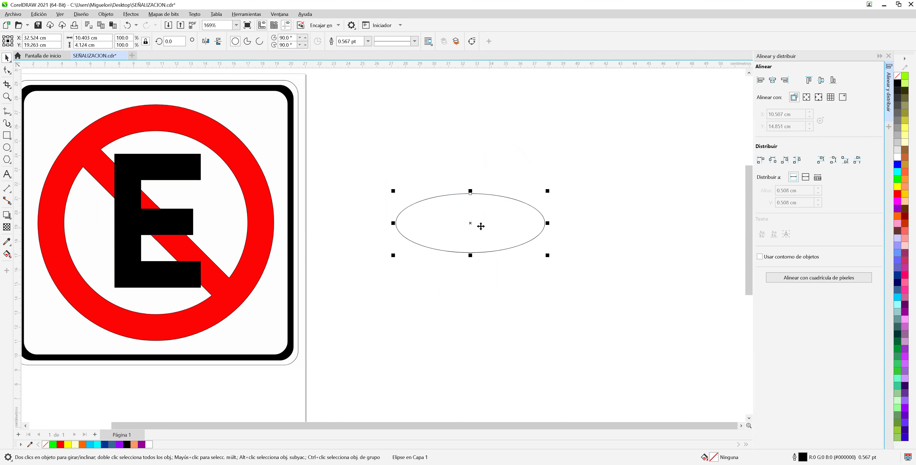
pyautogui.rightClick(490, 212)
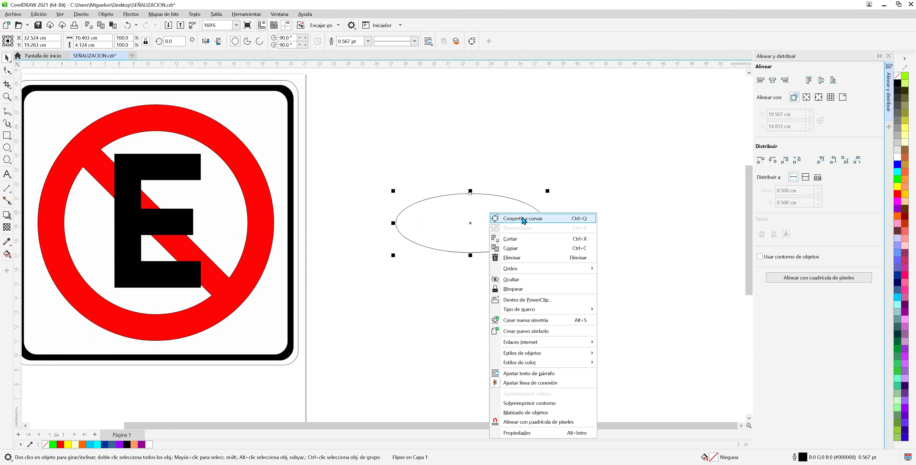
pyautogui.click(524, 219)
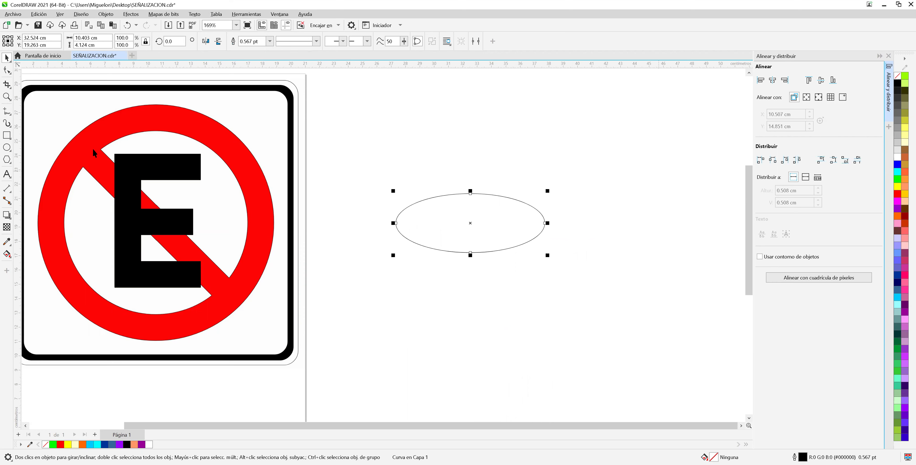
# Step: Draw a rectangle about 8.36 cm by 3.47 cm above the ellipse and convert it to curves
pyautogui.click(7, 135)
pyautogui.moveTo(397, 106); pyautogui.dragTo(516, 155)
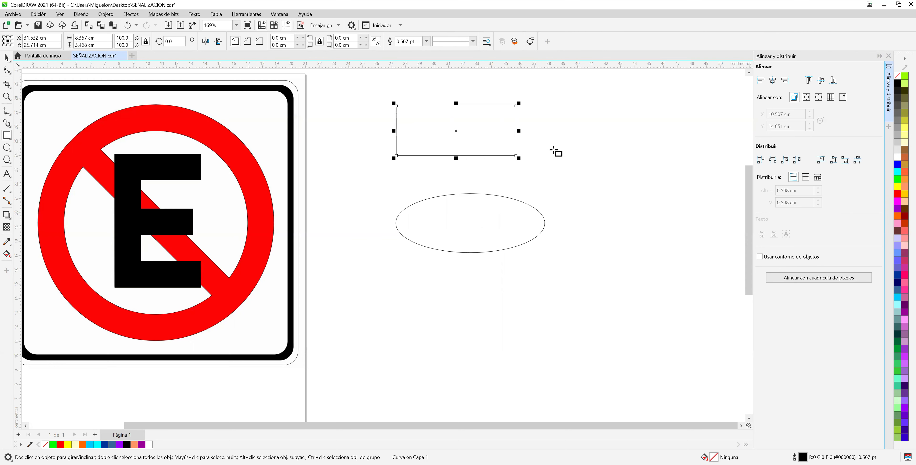
pyautogui.press('space')
pyautogui.rightClick(411, 120)
pyautogui.click(428, 126)
# Step: Move the upper-right corner node of the converted rectangle inward to slant its right side
pyautogui.click(466, 210)
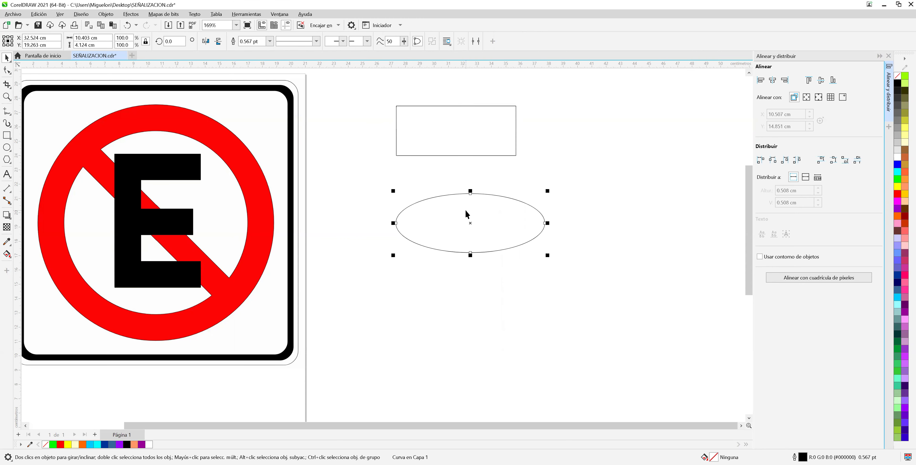
pyautogui.click(473, 146)
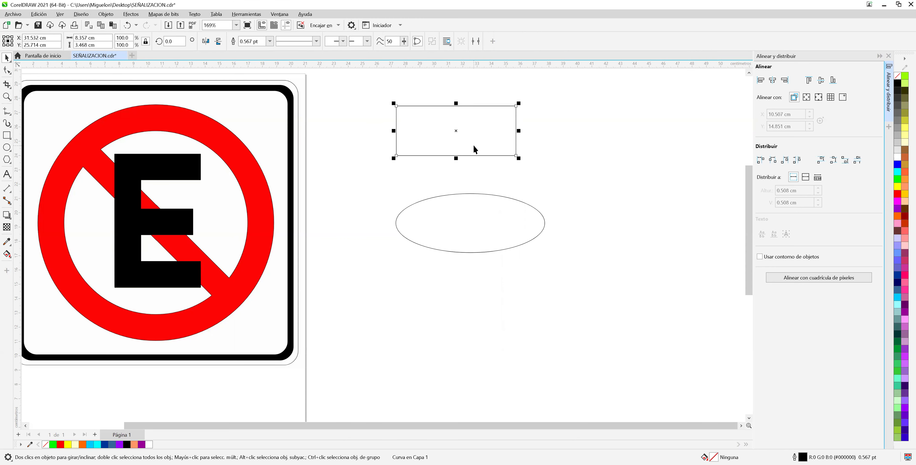
pyautogui.click(8, 71)
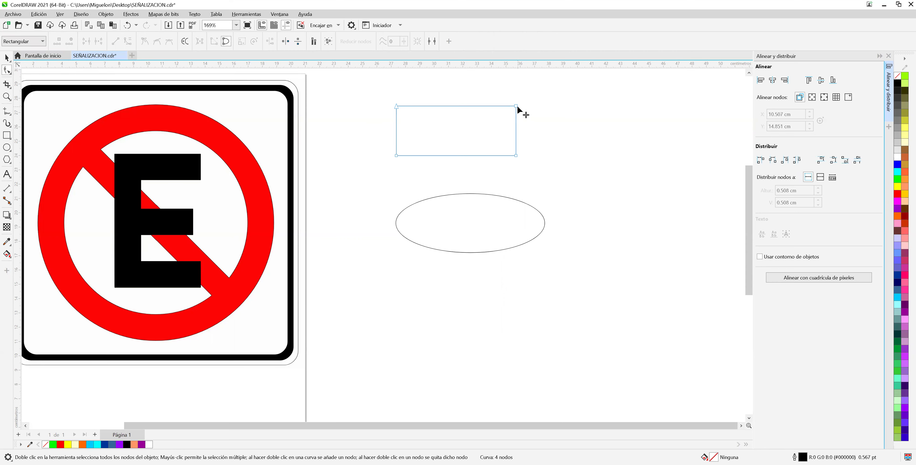
pyautogui.moveTo(517, 107); pyautogui.dragTo(477, 110)
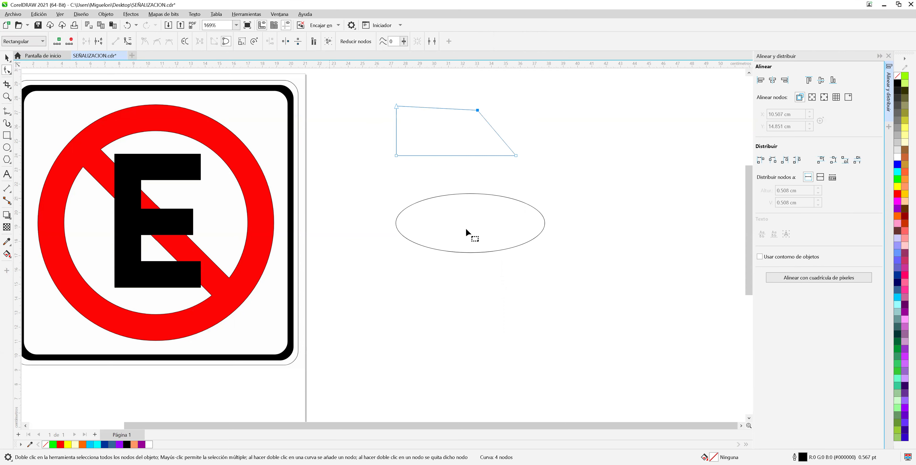
# Step: Move the ellipse's right node about 2.4 cm and its left node about 1.9 cm inward
pyautogui.click(471, 194)
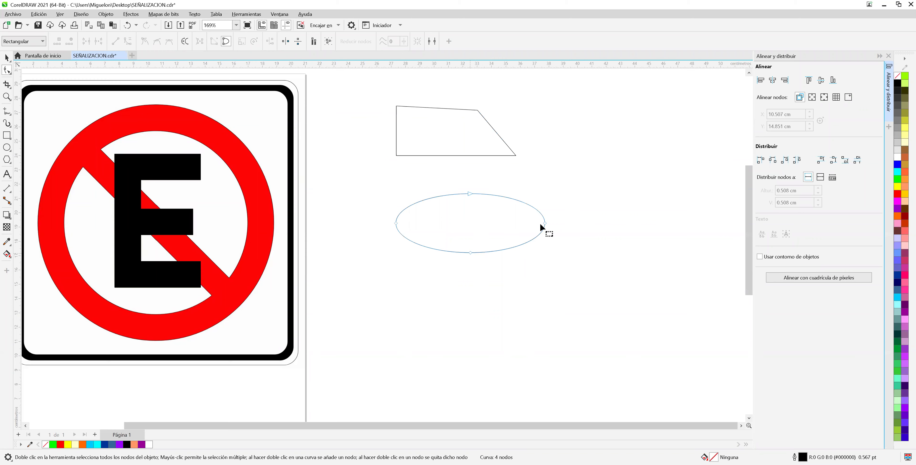
pyautogui.moveTo(545, 225); pyautogui.dragTo(515, 231)
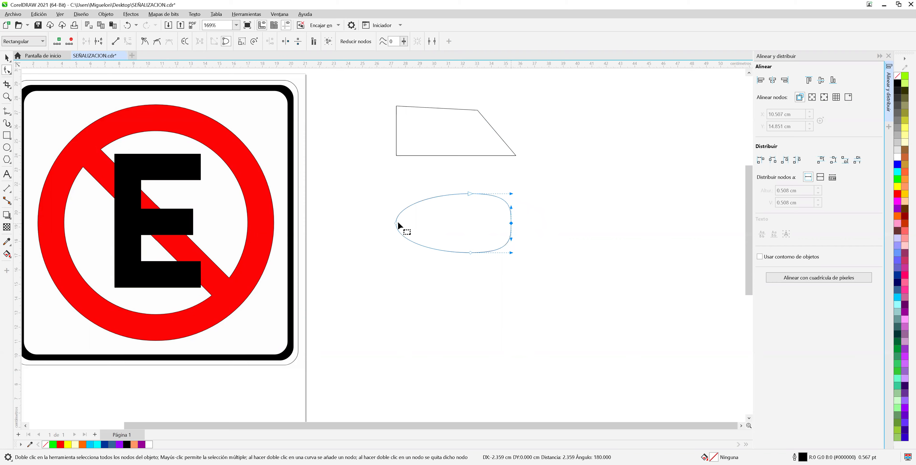
pyautogui.moveTo(396, 223); pyautogui.dragTo(422, 225)
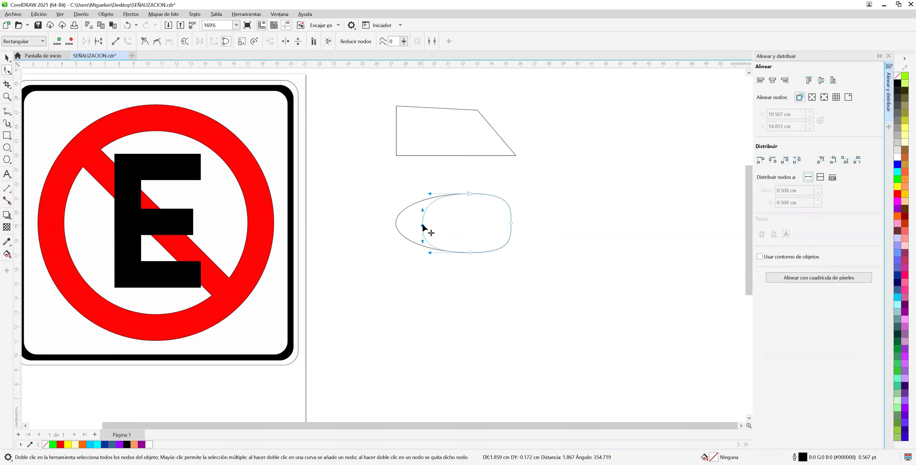
# Step: Move the curve's lower and upper nodes outward and widen both side nodes slightly to form a nearly circular shape
pyautogui.moveTo(470, 252); pyautogui.dragTo(470, 274)
pyautogui.moveTo(470, 194); pyautogui.dragTo(469, 180)
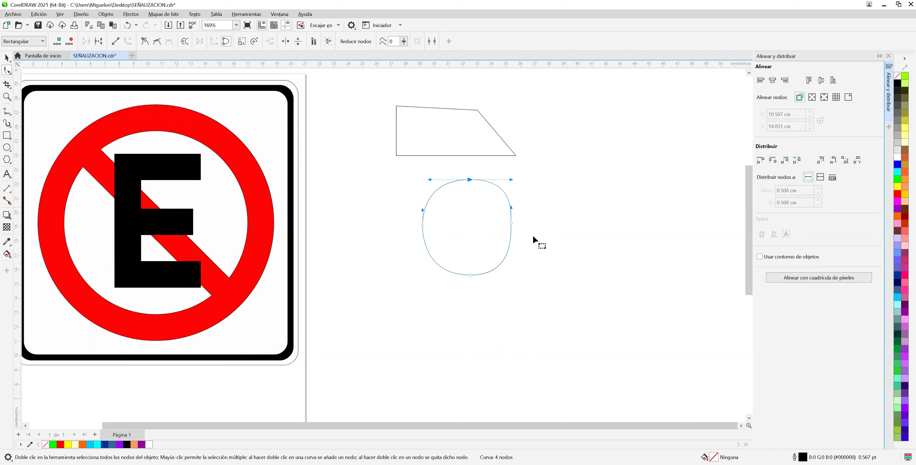
pyautogui.moveTo(512, 224); pyautogui.dragTo(525, 223)
pyautogui.moveTo(422, 226); pyautogui.dragTo(417, 226)
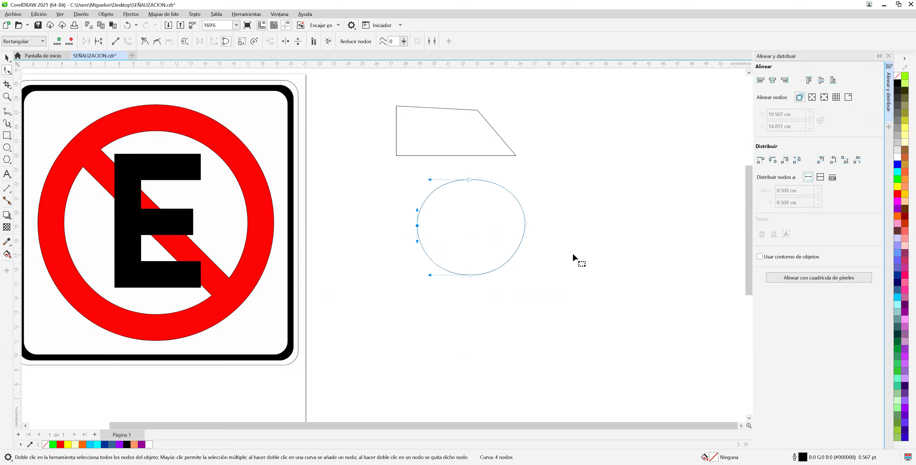
# Step: Select both practice shapes beside the sign and delete them
pyautogui.click(7, 58)
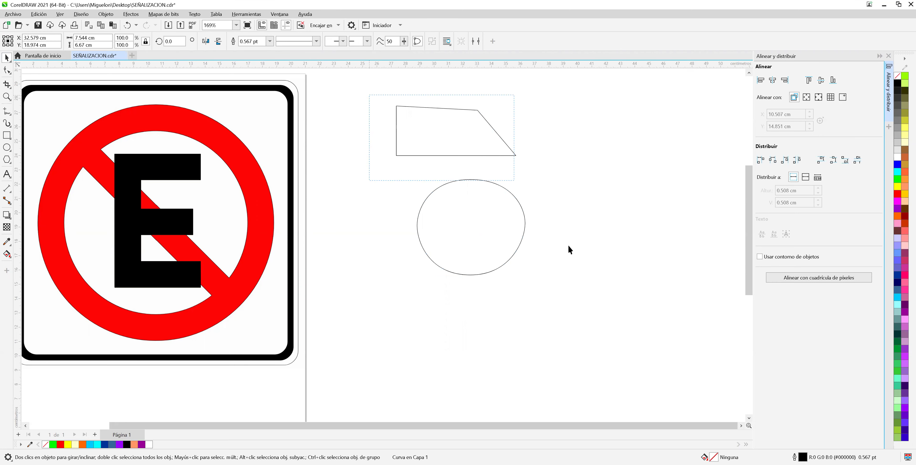
pyautogui.moveTo(595, 290); pyautogui.dragTo(588, 287)
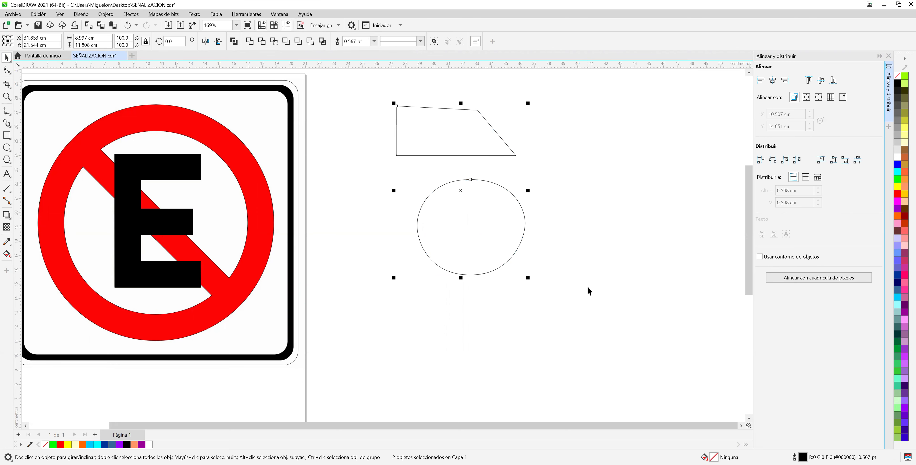
pyautogui.press('Delete')
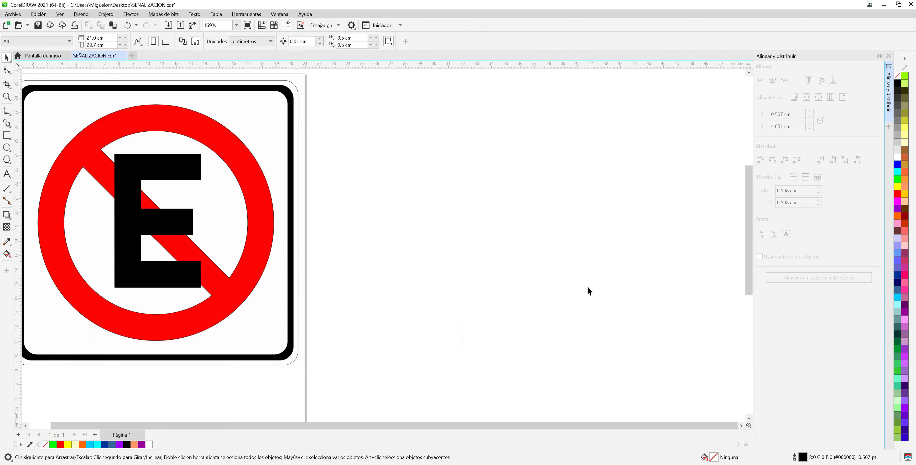
# Step: Move the black letter E off the sign into the empty area to the left of the page
pyautogui.moveTo(584, 430); pyautogui.dragTo(566, 428)
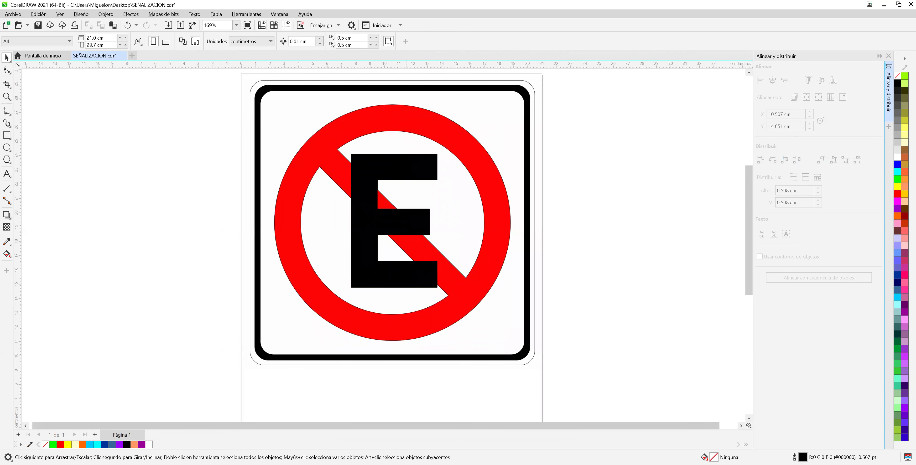
pyautogui.click(422, 160)
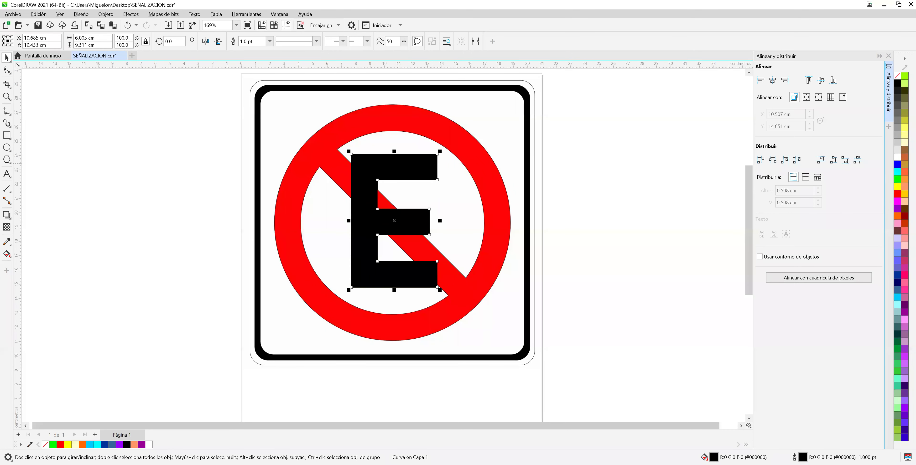
pyautogui.scroll(-1, 428, 164)
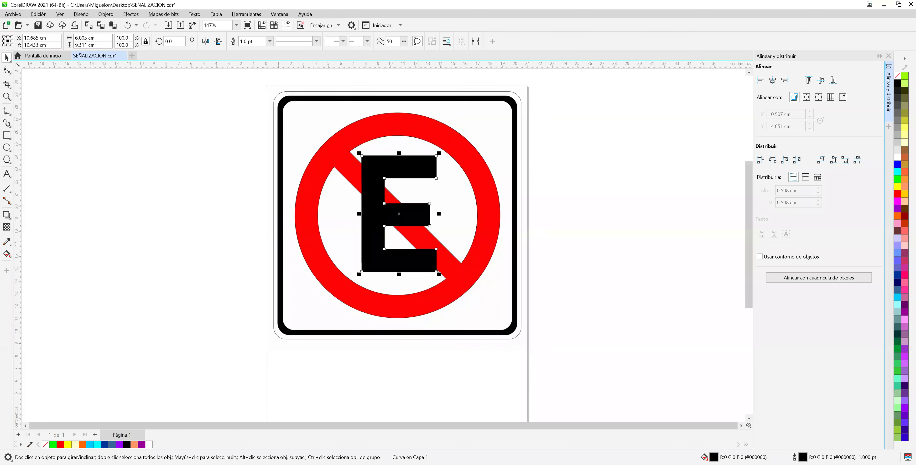
pyautogui.moveTo(417, 165); pyautogui.dragTo(96, 112)
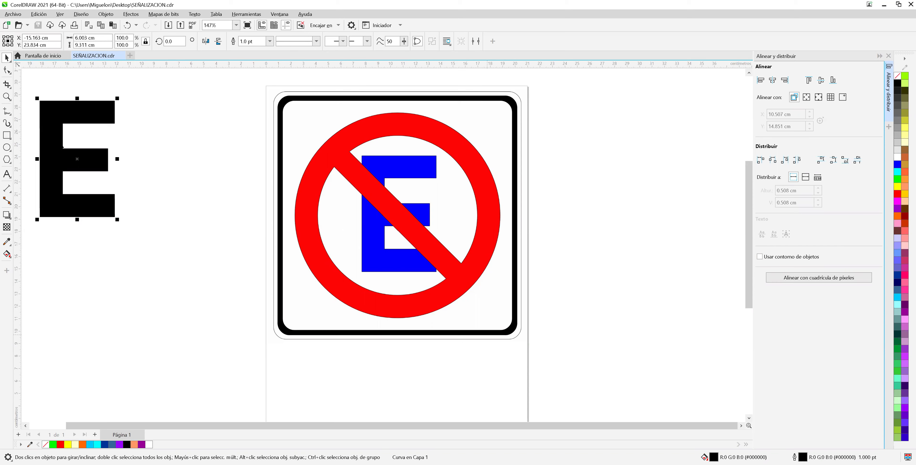
# Step: Draw a vertical rectangle about 2.23 cm by 14.37 cm over the blue E and fill it with pale yellow #FFFF99
pyautogui.click(7, 138)
pyautogui.click(90, 136)
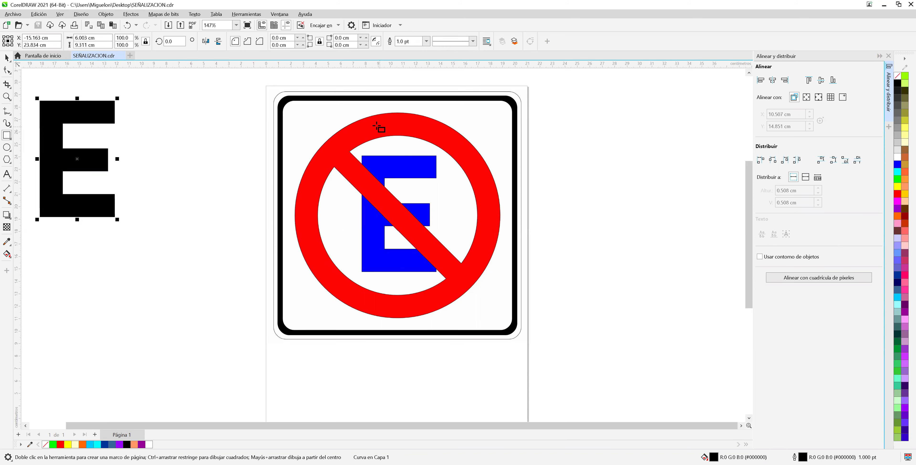
pyautogui.moveTo(376, 126)
pyautogui.mouseDown()
pyautogui.moveTo(416, 307)
pyautogui.moveTo(403, 305)
pyautogui.mouseUp()
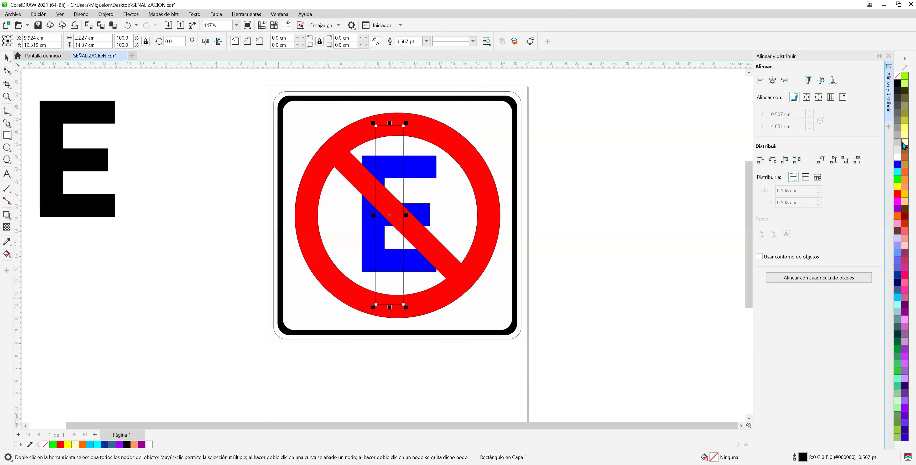
pyautogui.click(904, 135)
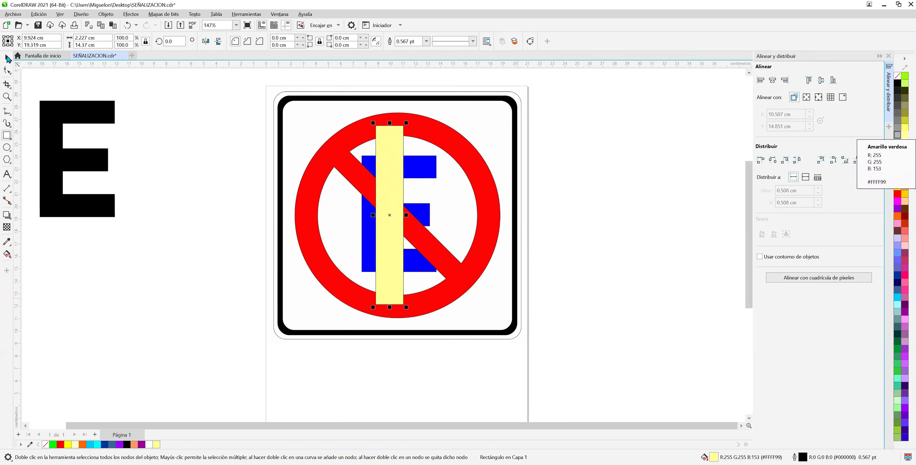
# Step: Rotate the yellow rectangle about 46° counterclockwise so that it lies along the sign's red diagonal bar
pyautogui.click(408, 176)
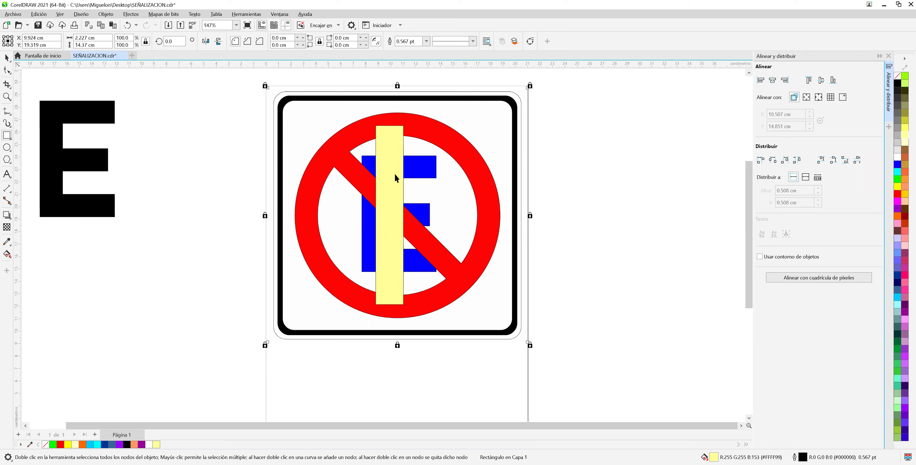
pyautogui.click(395, 177)
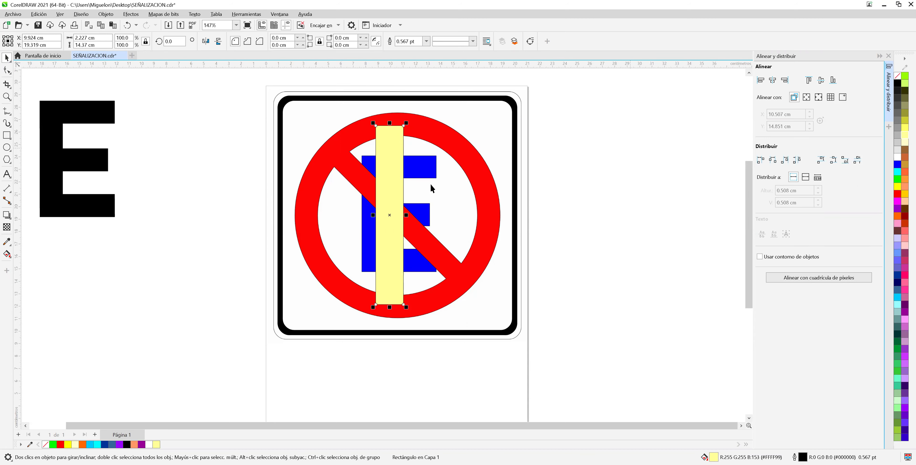
pyautogui.scroll(1, 431, 184)
pyautogui.scroll(1, 435, 184)
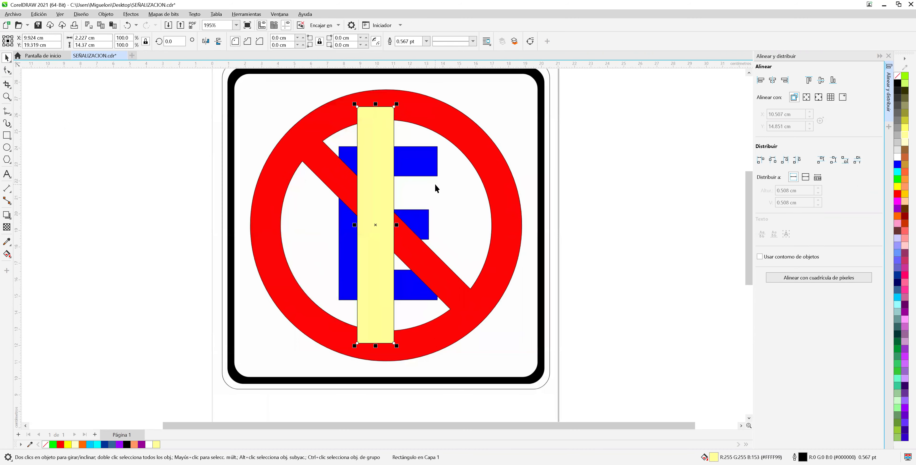
pyautogui.click(382, 182)
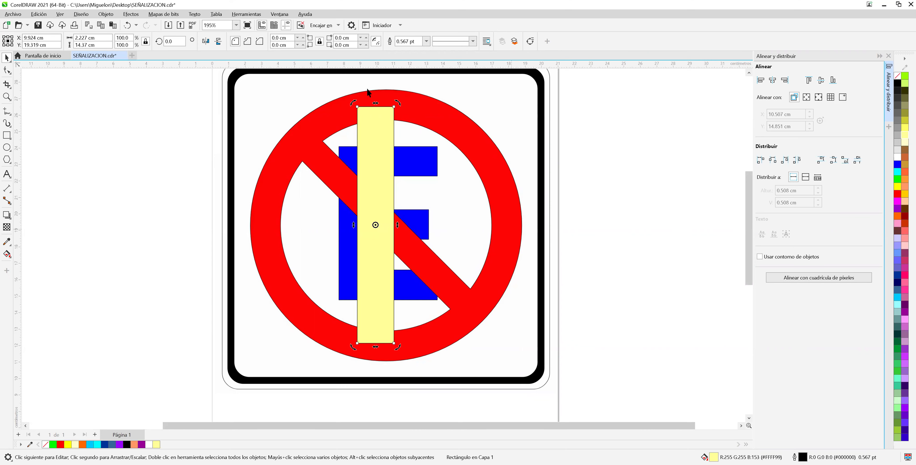
pyautogui.click(624, 137)
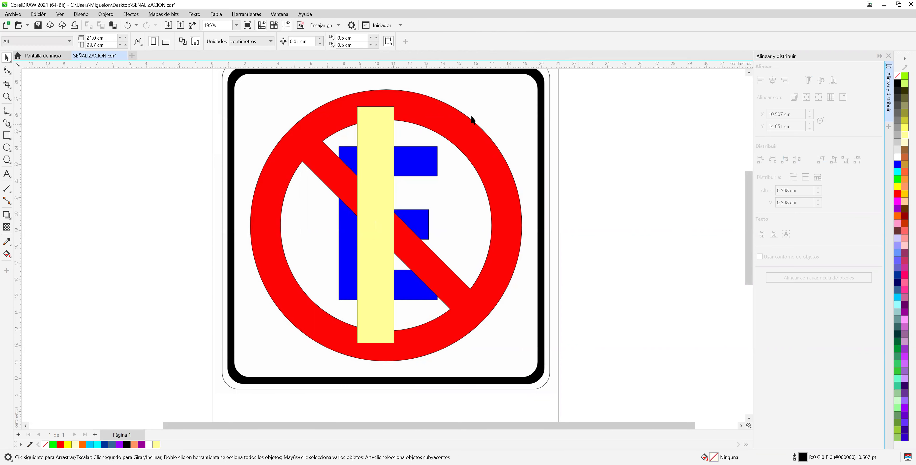
pyautogui.click(381, 131)
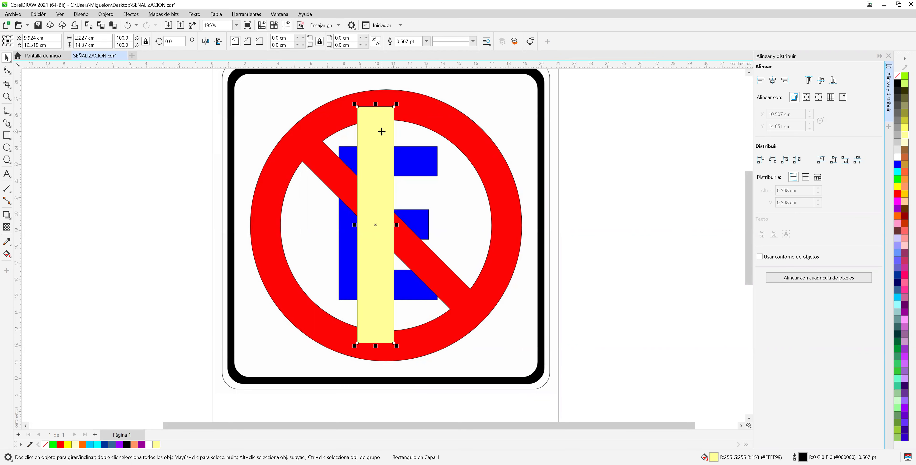
pyautogui.click(382, 131)
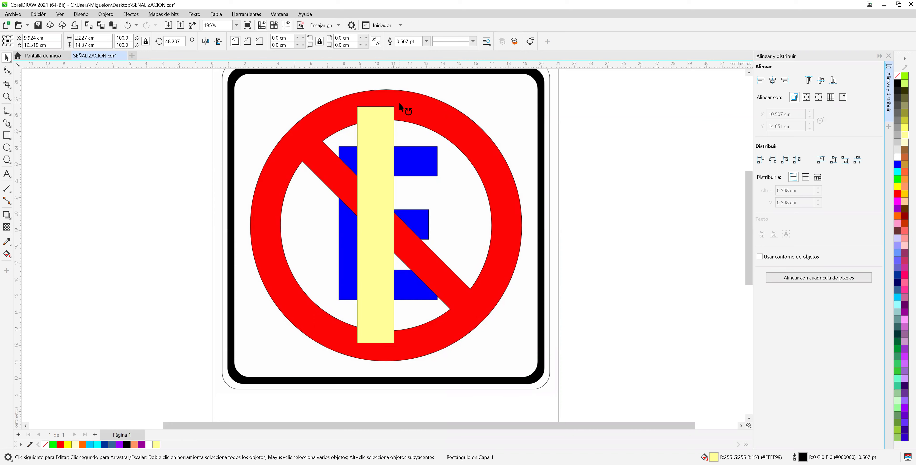
pyautogui.moveTo(399, 105); pyautogui.dragTo(309, 134)
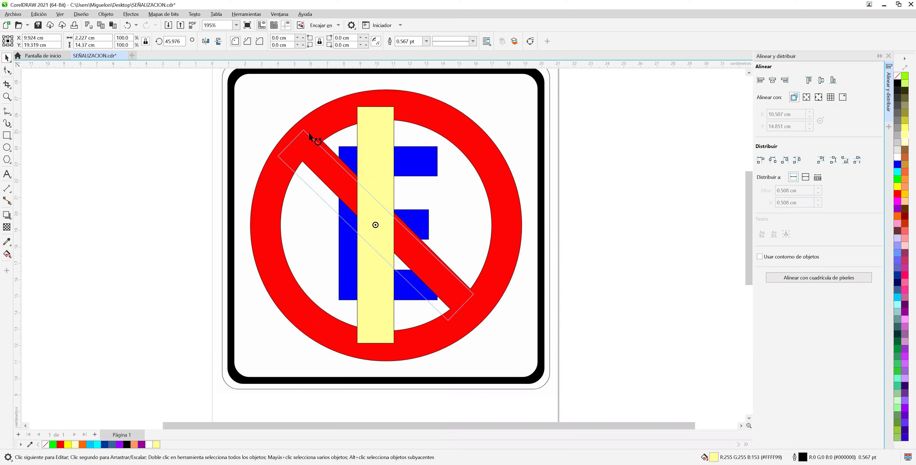
pyautogui.moveTo(308, 132); pyautogui.dragTo(308, 132)
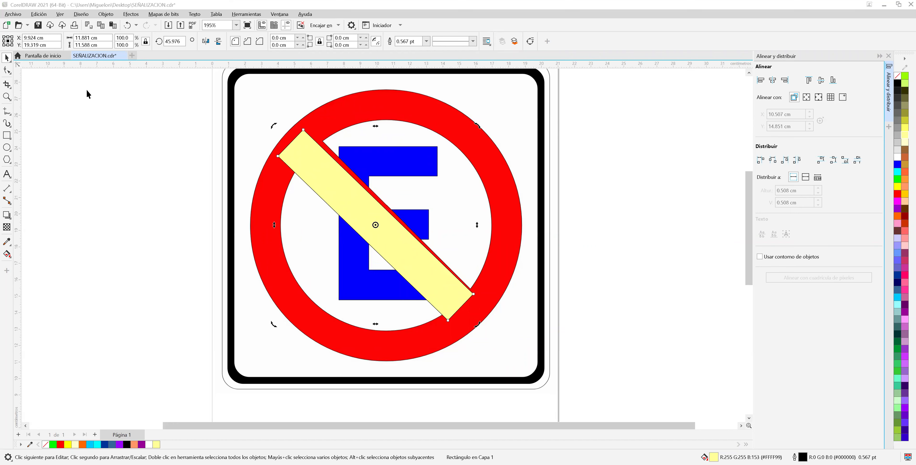
pyautogui.moveTo(607, 85); pyautogui.dragTo(671, 135)
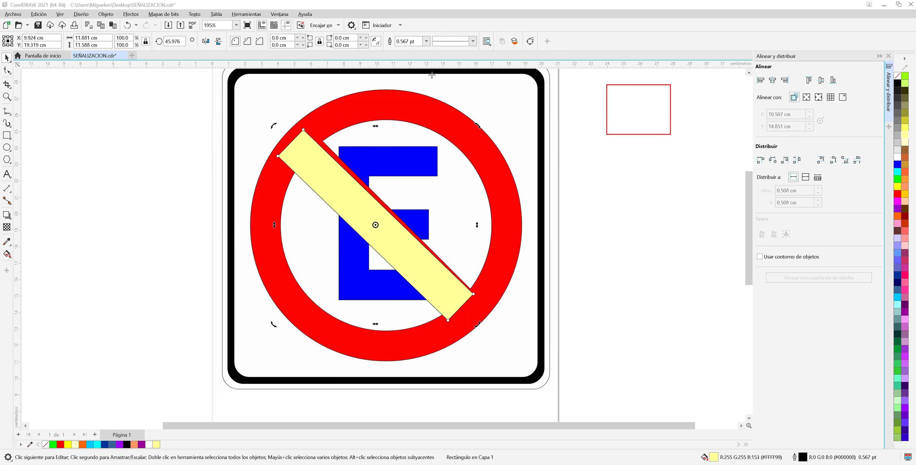
# Step: Try dark blue #000066, yellow #FFFF00, orange #FF6600, white and black fills on the rotated rectangle
pyautogui.moveTo(671, 84); pyautogui.dragTo(607, 134)
pyautogui.click(897, 283)
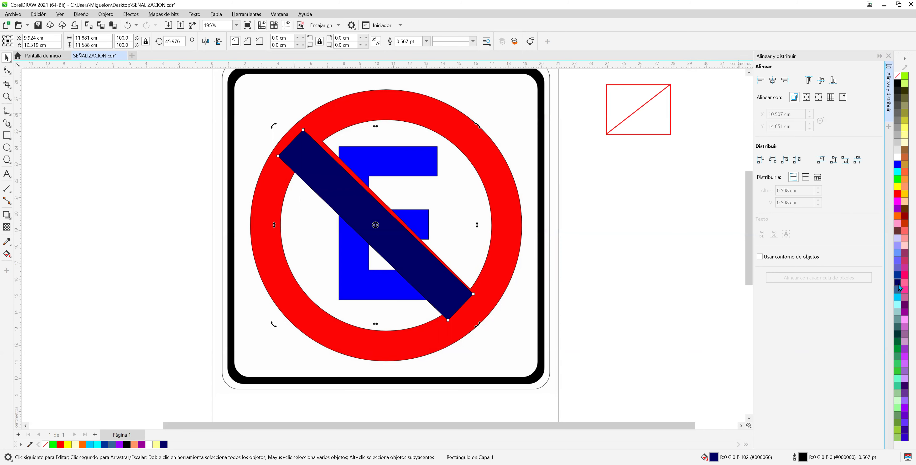
pyautogui.click(896, 189)
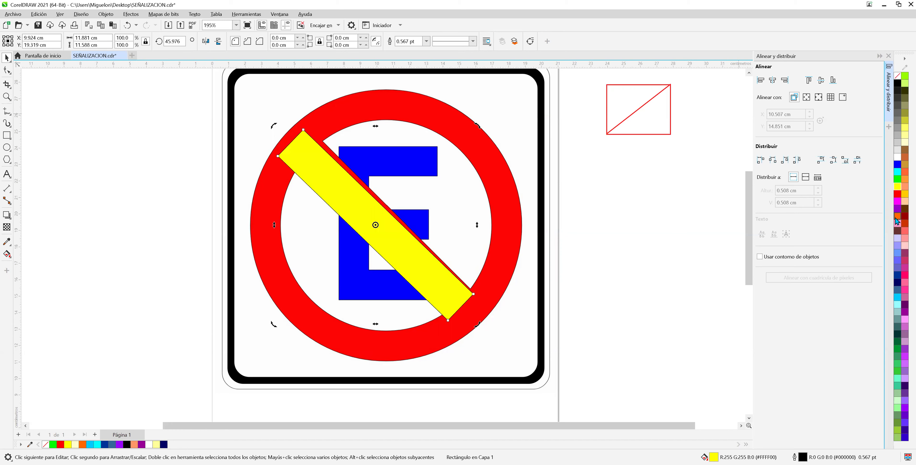
pyautogui.click(896, 218)
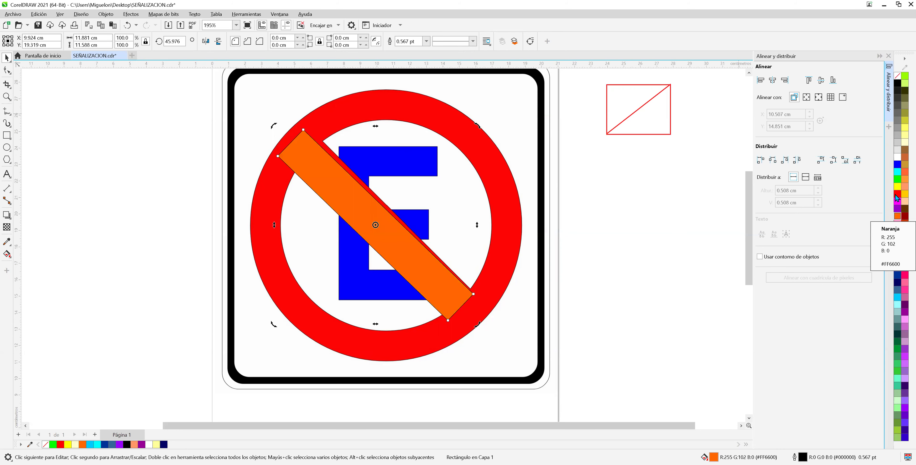
pyautogui.click(898, 157)
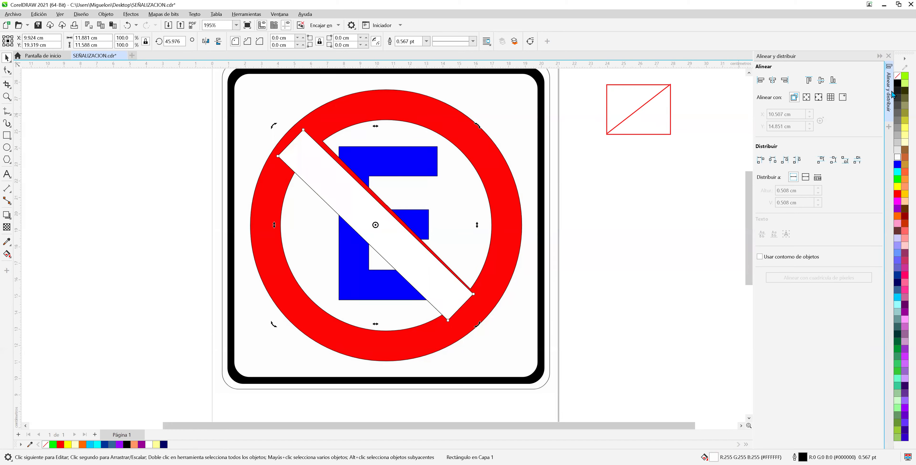
pyautogui.click(897, 83)
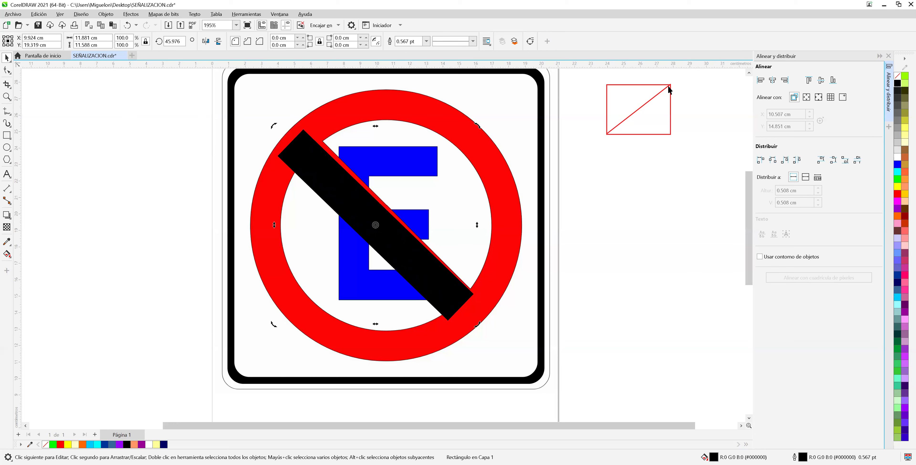
# Step: Remove the rotated rectangle's fill and shift it slightly up and right over the red diagonal bar, centred at about X 10.212 cm, Y 19.453 cm
pyautogui.click(898, 76)
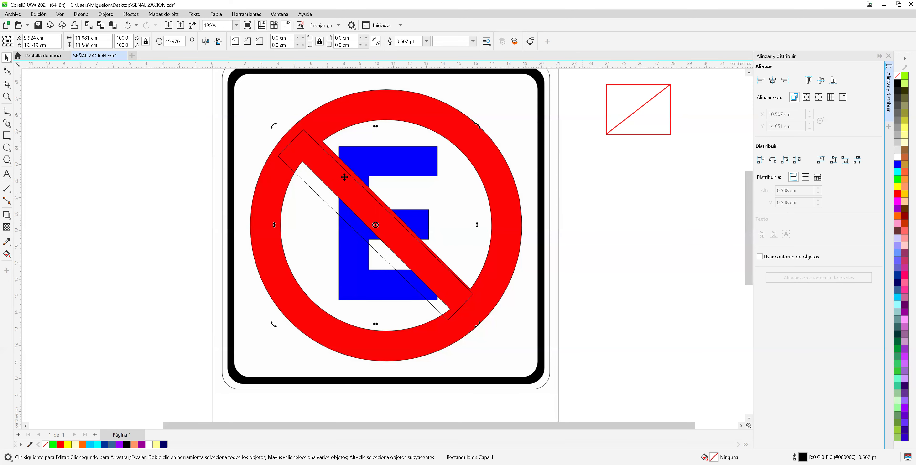
pyautogui.scroll(1, 351, 177)
pyautogui.scroll(1, 353, 178)
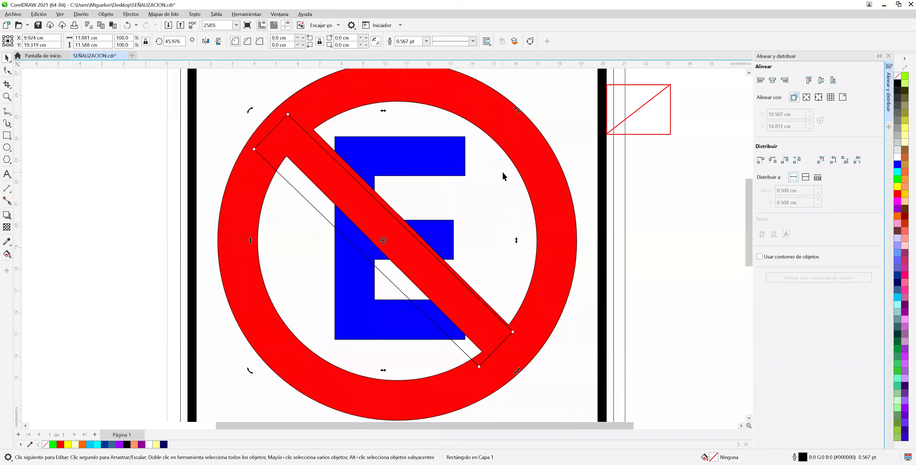
pyautogui.click(350, 205)
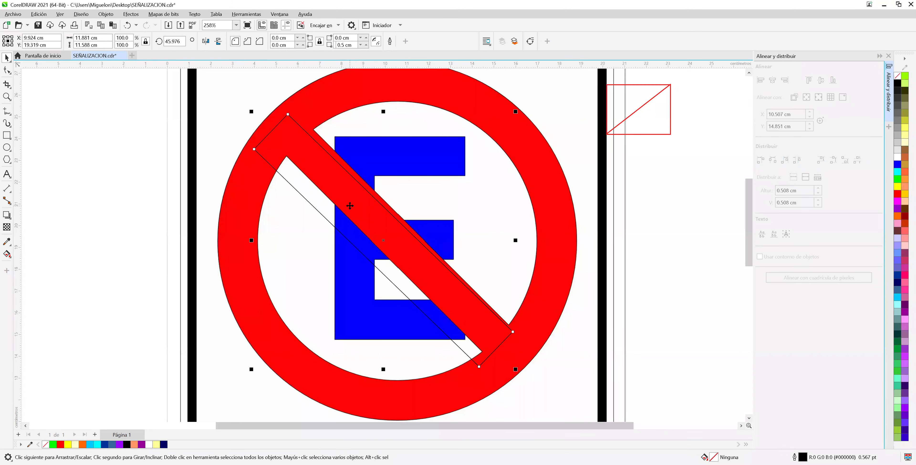
pyautogui.moveTo(350, 205); pyautogui.dragTo(356, 203)
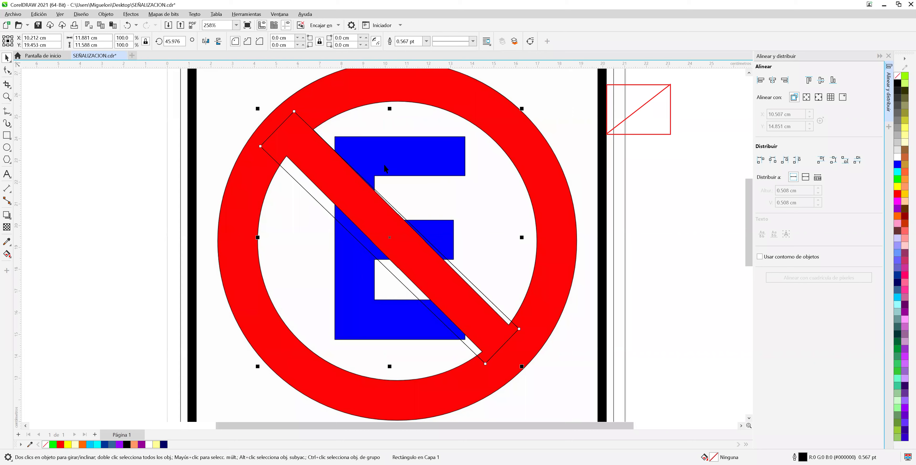
pyautogui.click(89, 149)
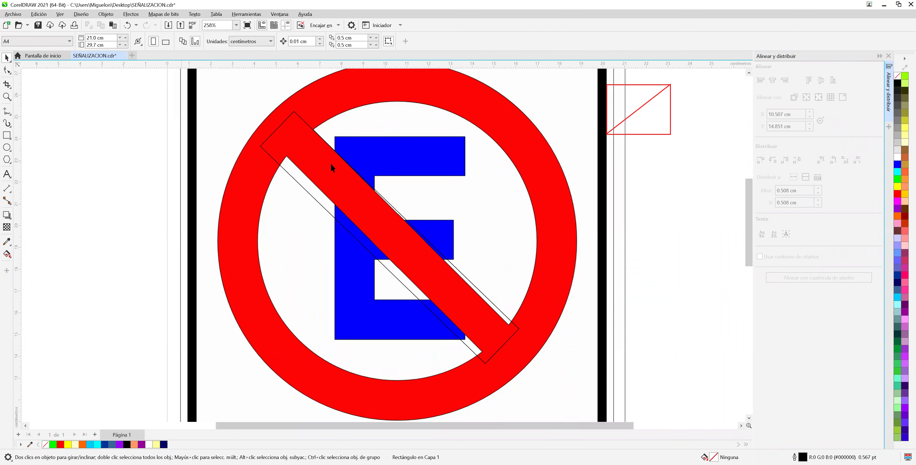
# Step: Set the rotated rectangle's outline to 1.0 pt and colour it green #00FF00
pyautogui.click(378, 205)
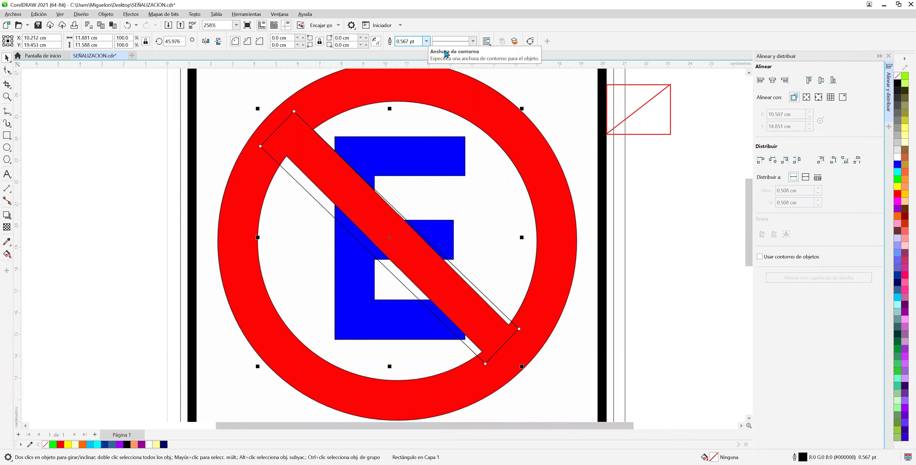
pyautogui.click(426, 41)
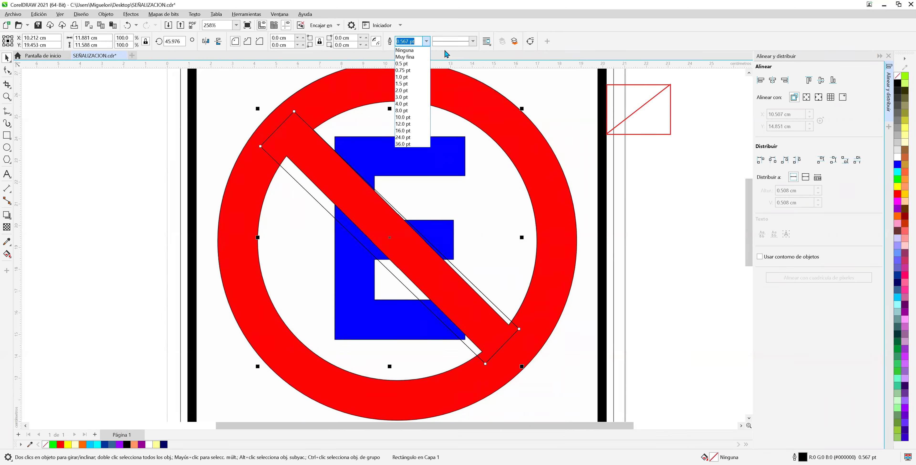
pyautogui.click(419, 76)
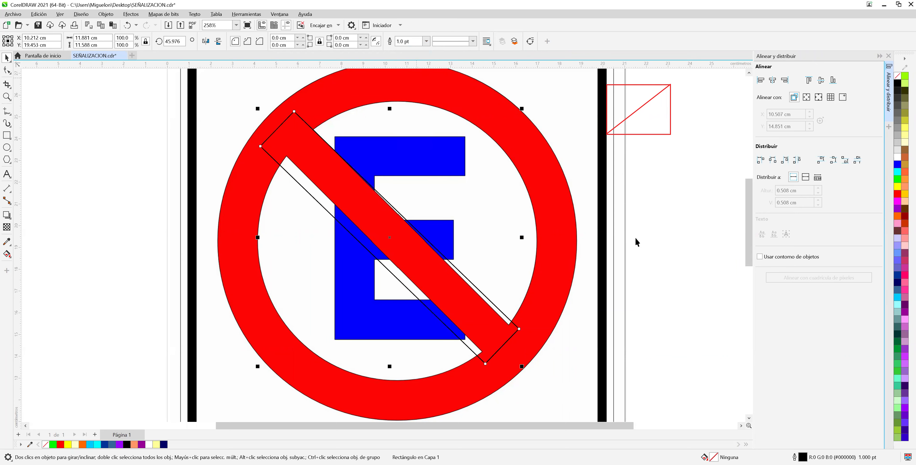
pyautogui.rightClick(897, 180)
pyautogui.click(894, 188)
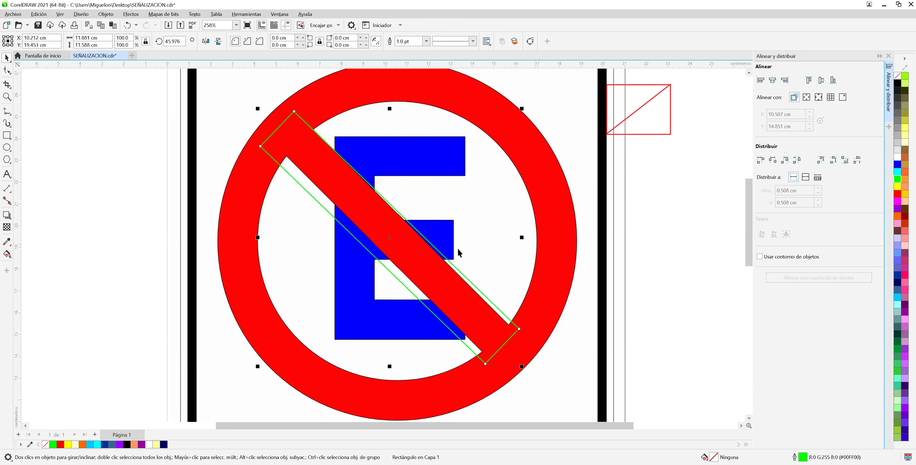
# Step: Thicken the rectangle's outline to 1.5 pt and recolour it yellow #FFFF00
pyautogui.scroll(1, 455, 252)
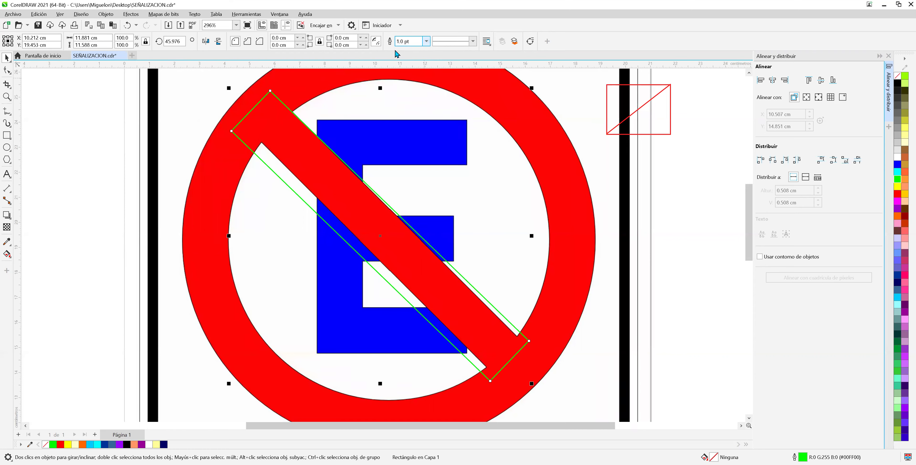
pyautogui.click(426, 40)
pyautogui.click(419, 84)
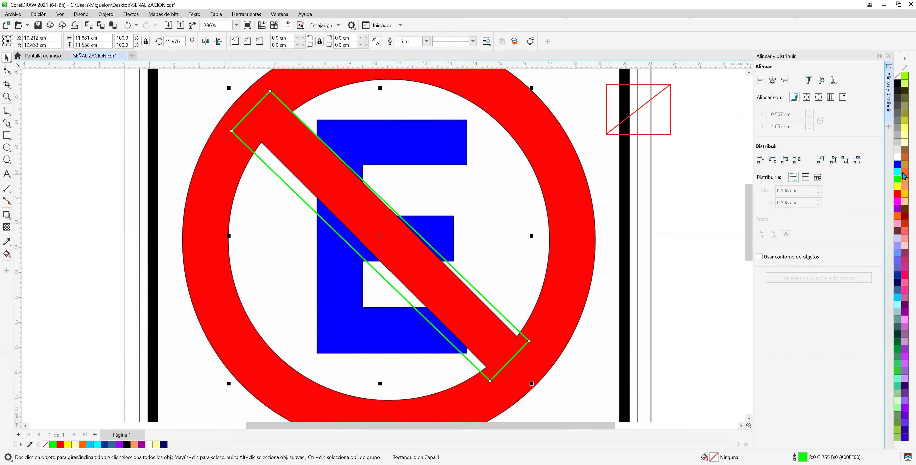
pyautogui.rightClick(899, 188)
pyautogui.click(848, 191)
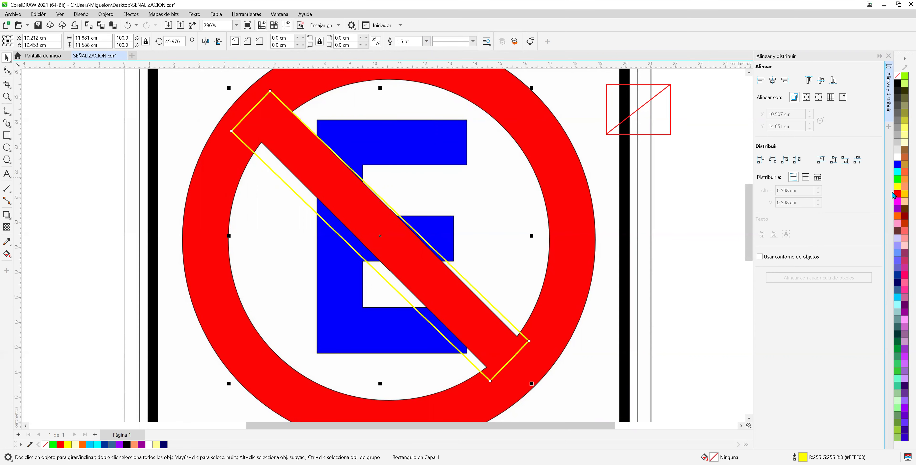
# Step: Try dark blue #000066 and dark green #006633 on the rectangle's outline, settling on teal #33CC99
pyautogui.rightClick(897, 283)
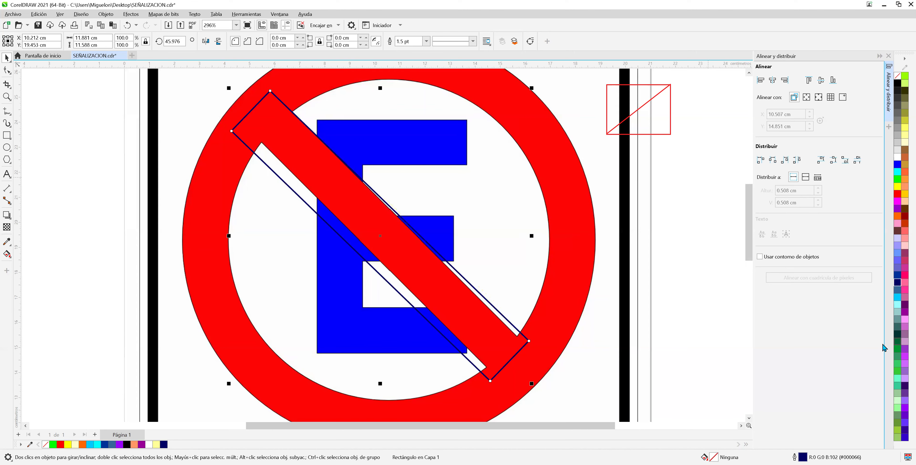
pyautogui.rightClick(897, 341)
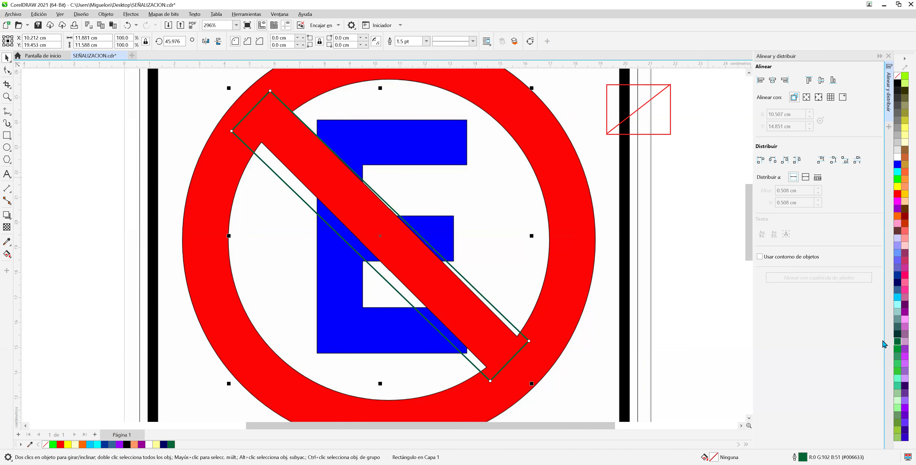
pyautogui.rightClick(897, 389)
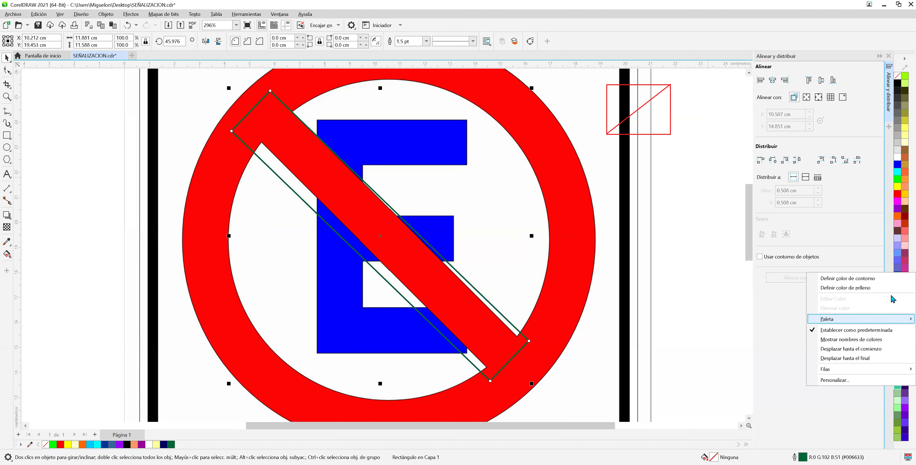
pyautogui.click(885, 281)
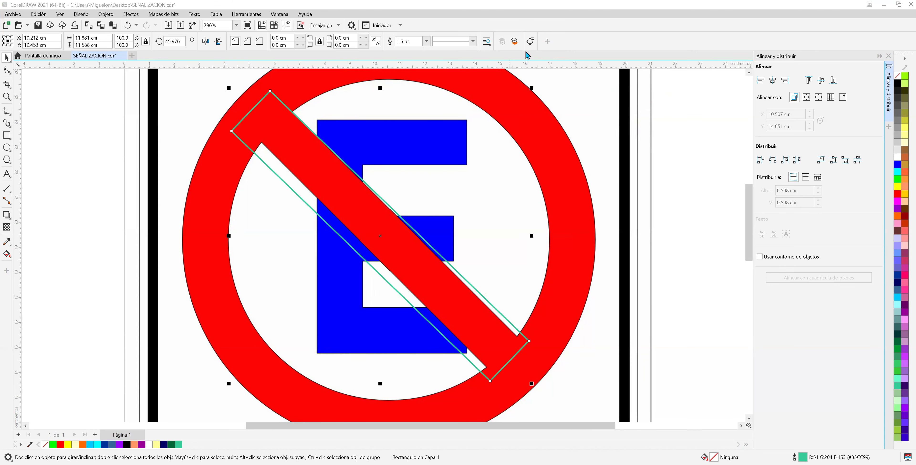
# Step: Convert the rectangle to curves and move its two lower corner nodes and upper-left node to match the edges of the red diagonal bar
pyautogui.rightClick(302, 155)
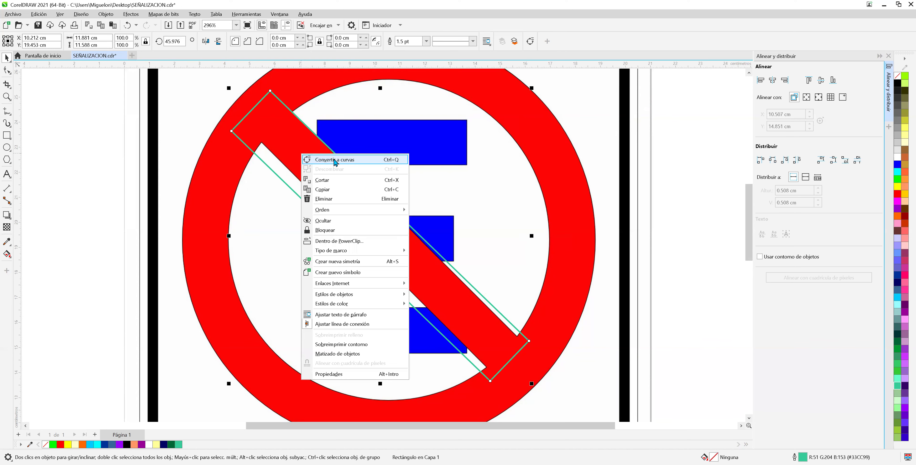
pyautogui.click(384, 162)
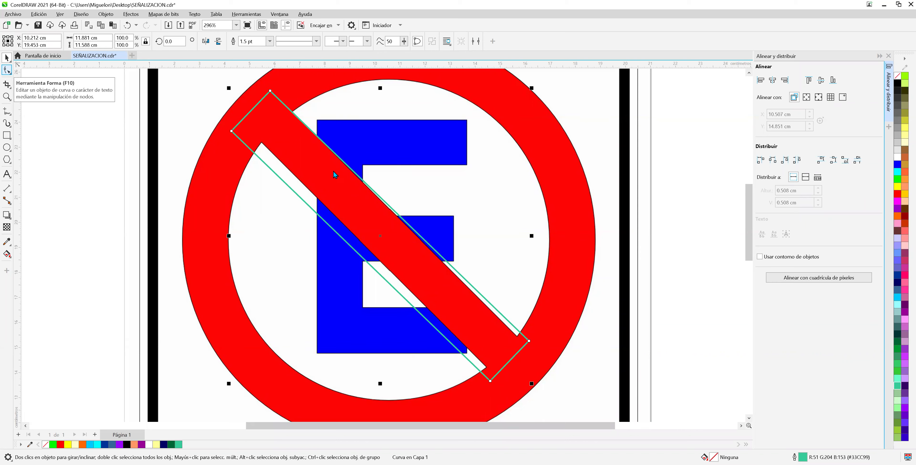
pyautogui.click(8, 70)
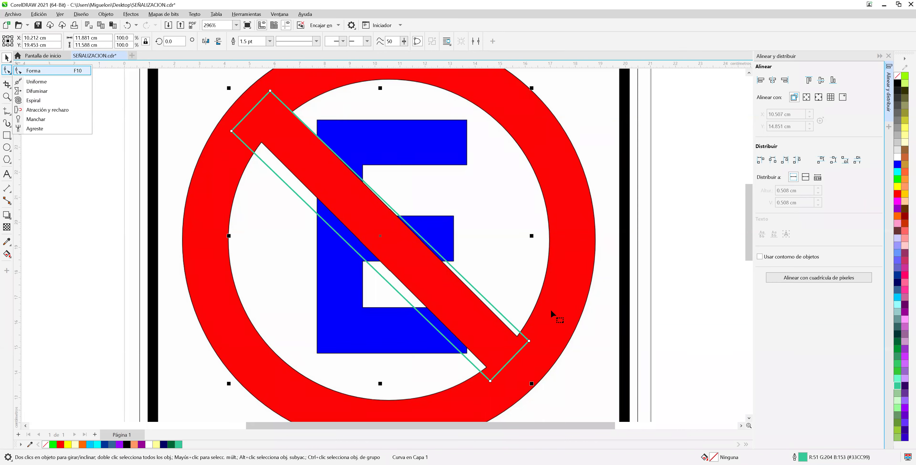
pyautogui.press('Escape')
pyautogui.press('F10')
pyautogui.moveTo(530, 342); pyautogui.dragTo(525, 343)
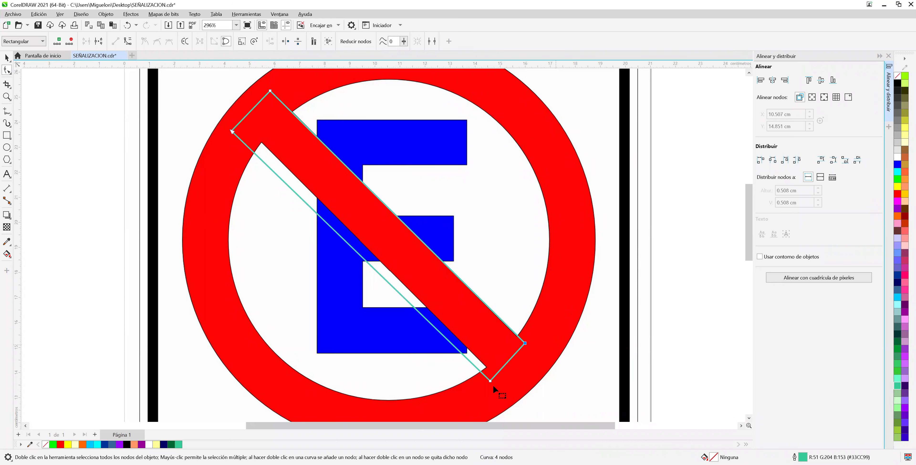
pyautogui.moveTo(490, 381); pyautogui.dragTo(499, 379)
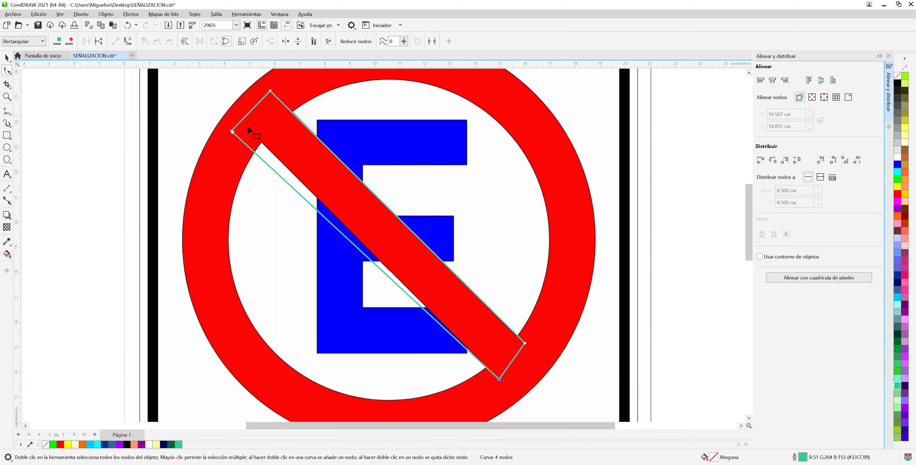
pyautogui.moveTo(231, 131); pyautogui.dragTo(248, 129)
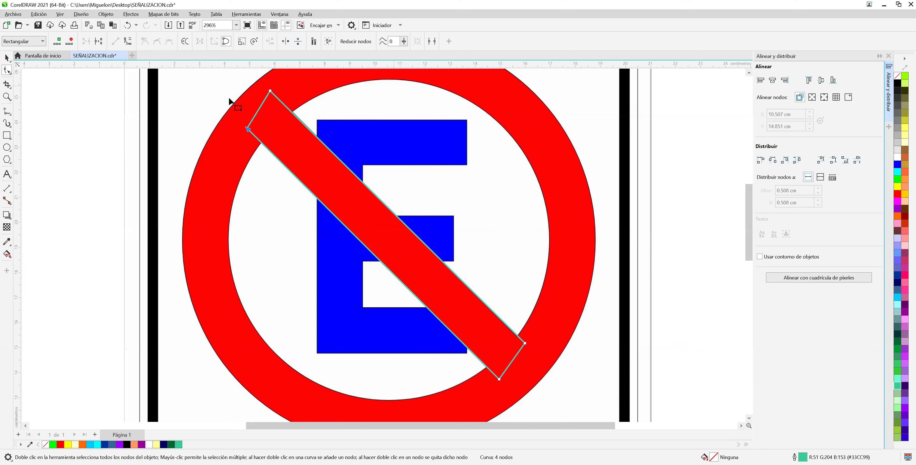
# Step: Set the bar curve's outline width to Muy fina and its colour to yellow #FFFF00
pyautogui.click(8, 58)
pyautogui.click(353, 170)
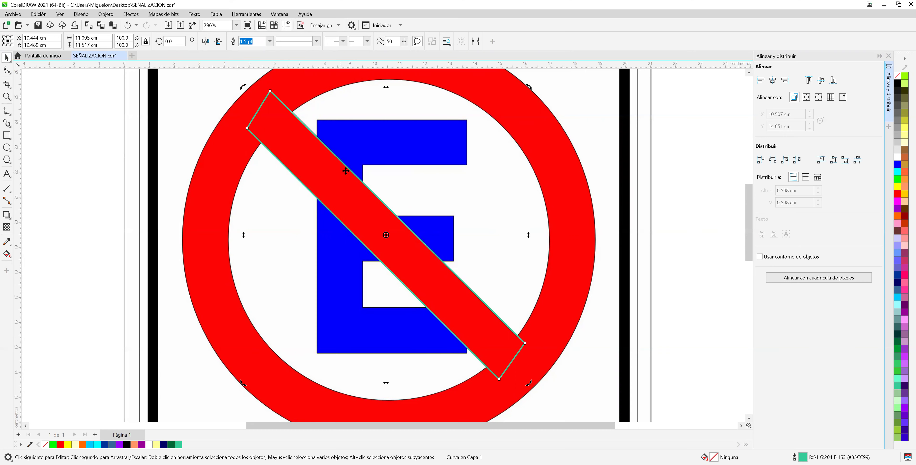
pyautogui.press('Escape')
pyautogui.click(335, 195)
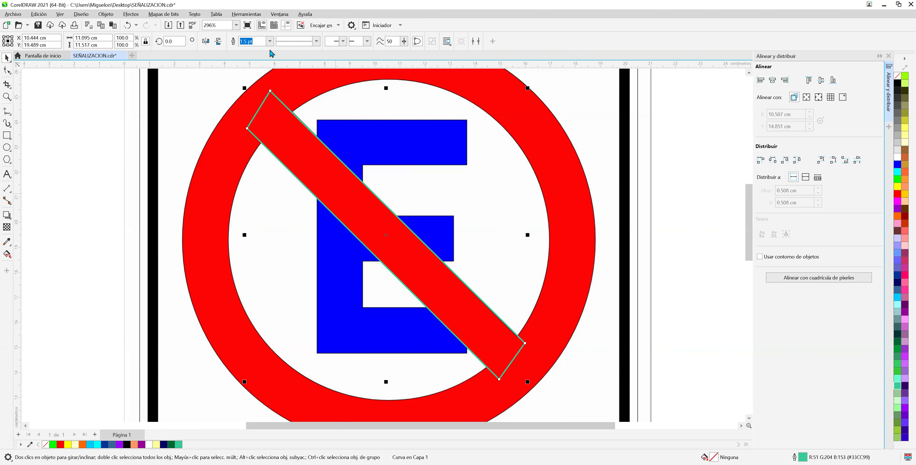
pyautogui.click(270, 42)
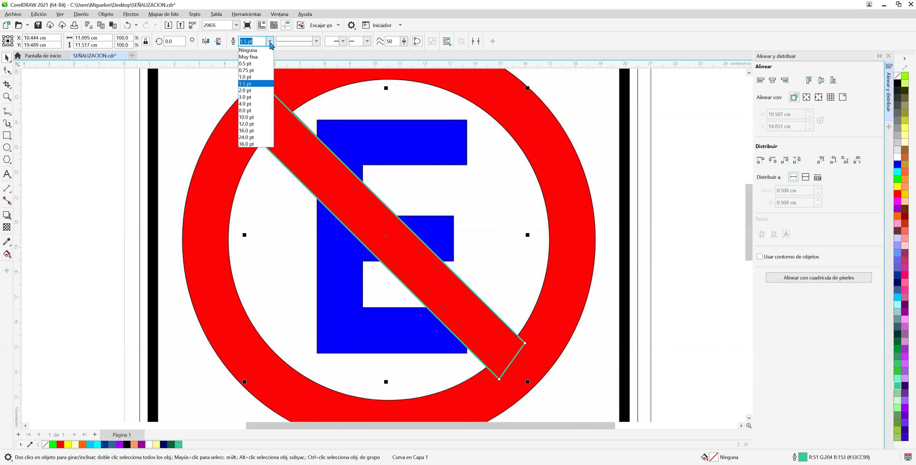
pyautogui.click(266, 58)
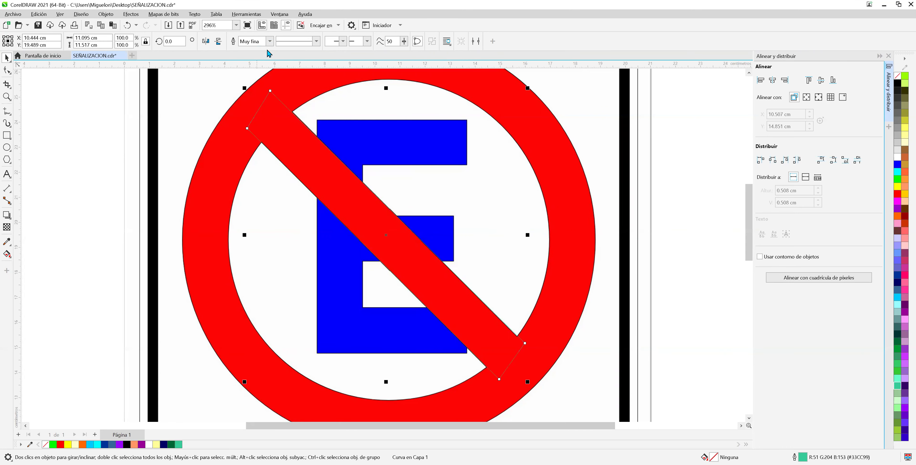
pyautogui.rightClick(898, 186)
# Step: Recolour the bar curve's outline light blue #00CCFF and set its width to 0.5 pt
pyautogui.scroll(2, 527, 266)
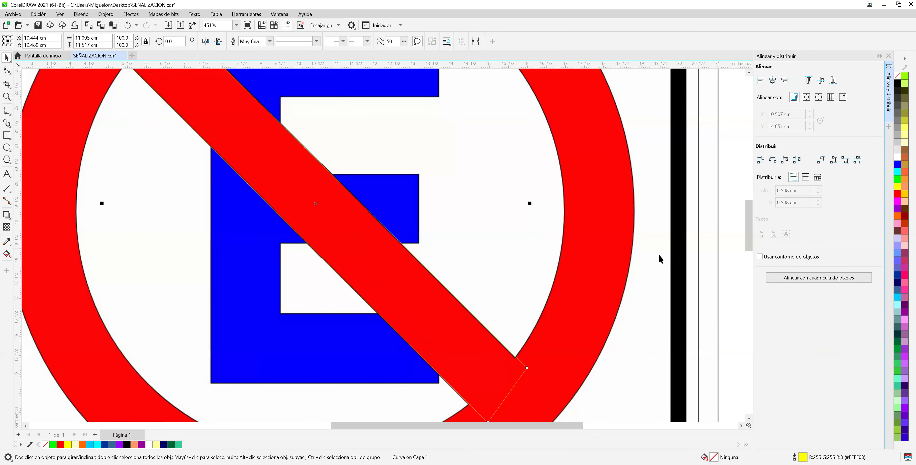
pyautogui.scroll(-3, 752, 225)
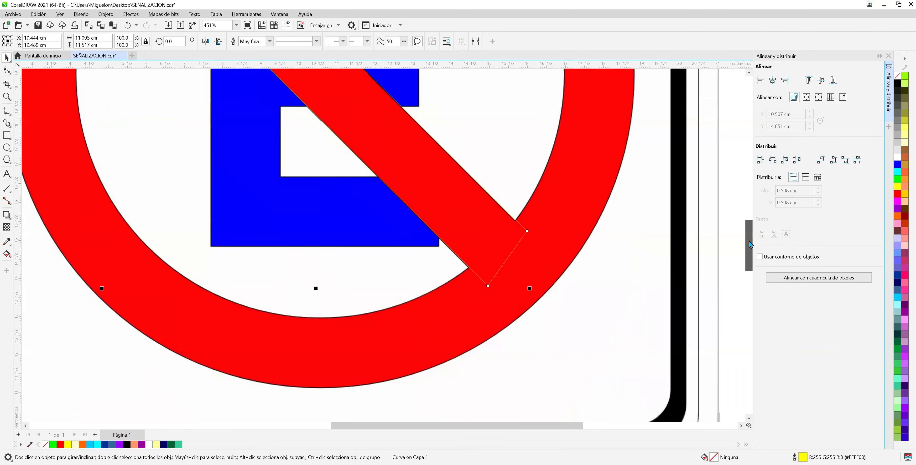
pyautogui.scroll(2, 535, 237)
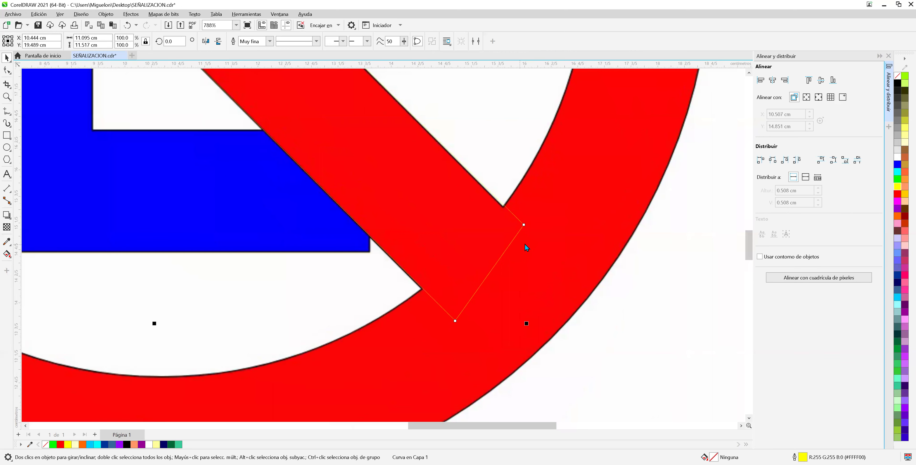
pyautogui.rightClick(897, 221)
pyautogui.click(889, 224)
pyautogui.rightClick(897, 297)
pyautogui.click(270, 42)
pyautogui.click(249, 64)
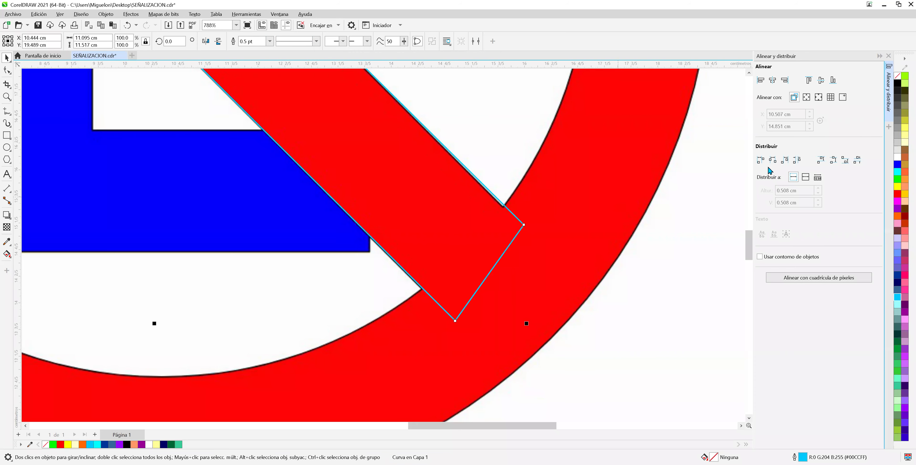
# Step: Move the two lower-right end nodes of the bar curve slightly down to match the red diagonal bar's edges
pyautogui.scroll(2, 438, 187)
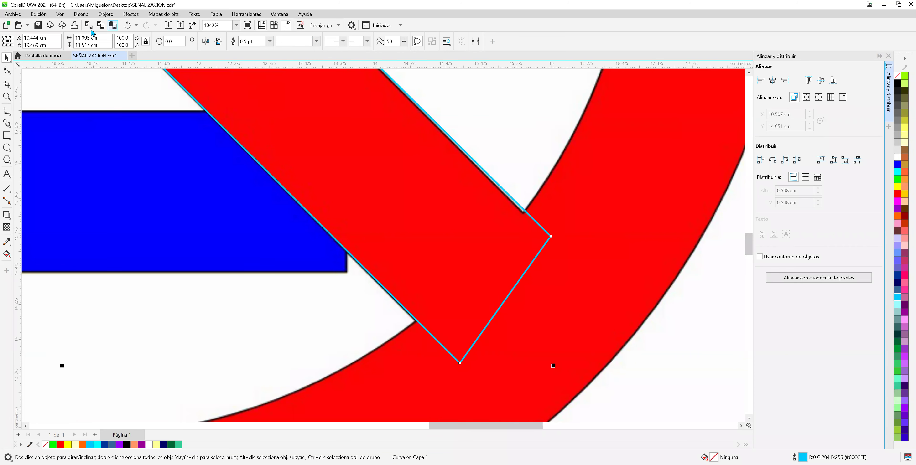
pyautogui.click(6, 70)
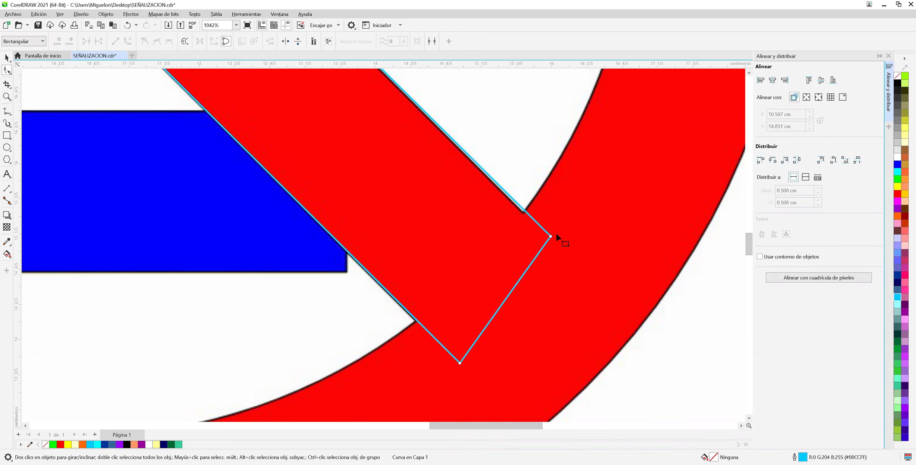
pyautogui.moveTo(551, 237); pyautogui.dragTo(552, 241)
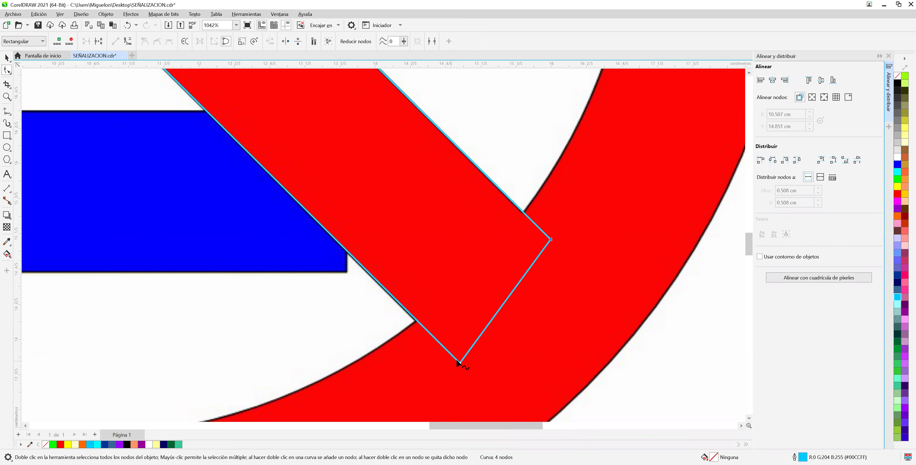
pyautogui.moveTo(459, 364); pyautogui.dragTo(460, 366)
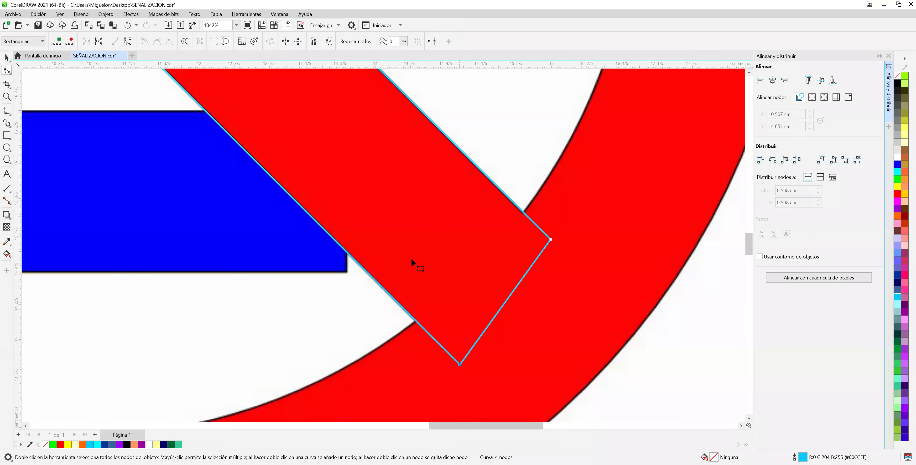
# Step: Move the two upper-left end nodes of the bar curve so its long sides follow the red diagonal bar's edges
pyautogui.scroll(-1, 408, 268)
pyautogui.scroll(-2, 407, 264)
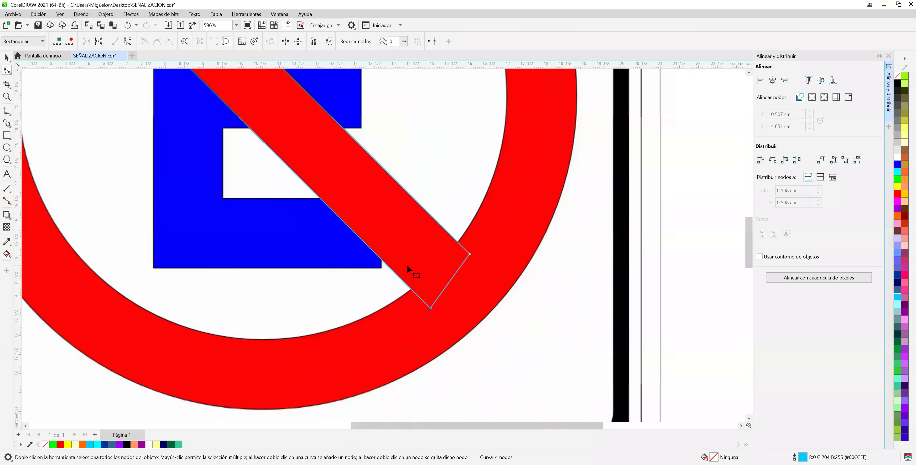
pyautogui.moveTo(752, 233); pyautogui.dragTo(733, 191)
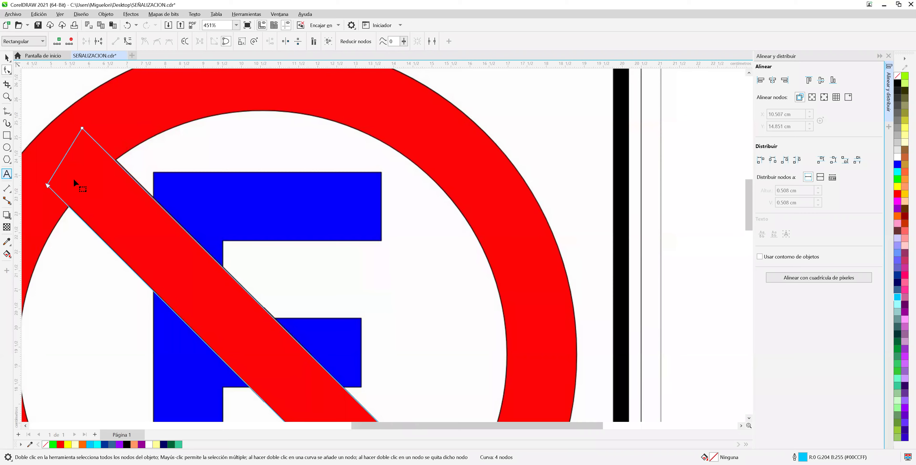
pyautogui.scroll(2, 84, 188)
pyautogui.scroll(2, 93, 178)
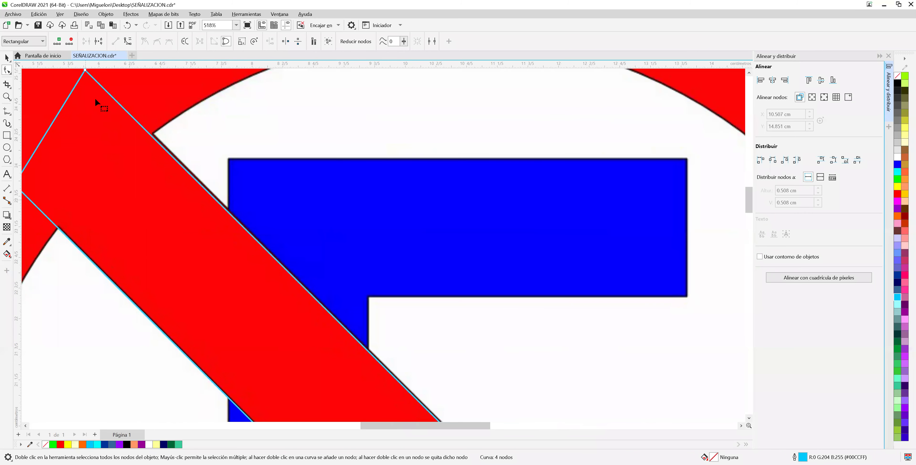
pyautogui.scroll(-1, 96, 100)
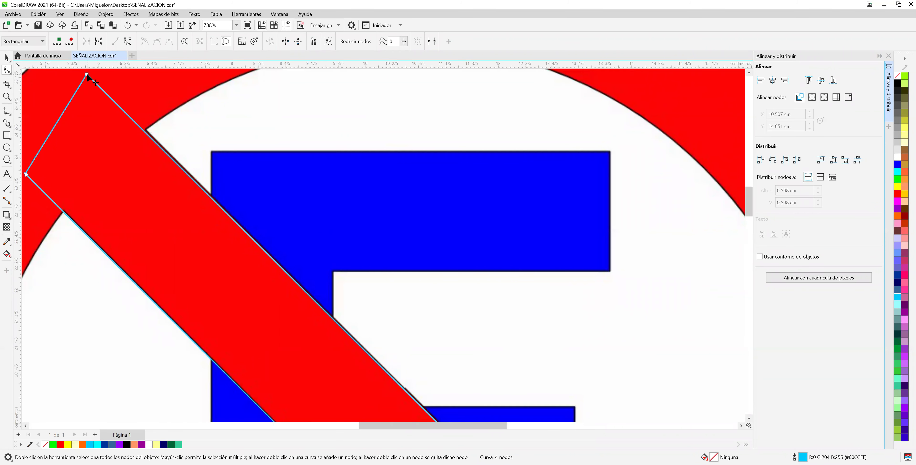
pyautogui.moveTo(86, 74); pyautogui.dragTo(89, 74)
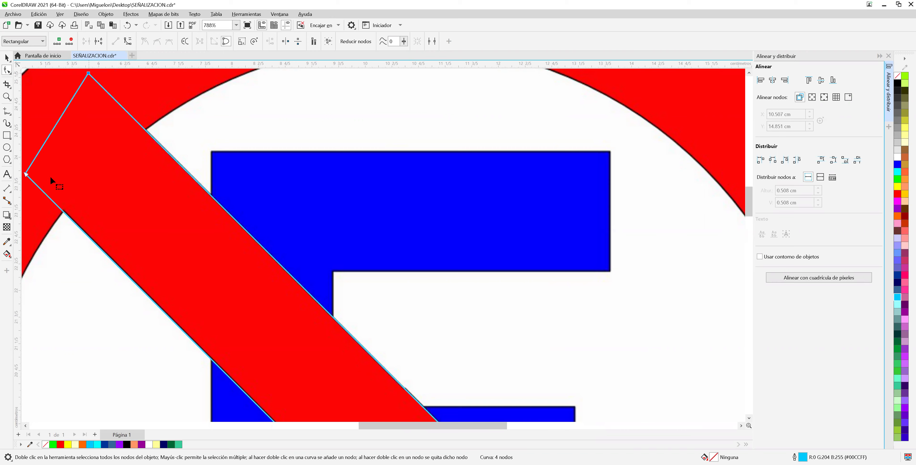
pyautogui.click(26, 174)
pyautogui.moveTo(25, 174); pyautogui.dragTo(27, 172)
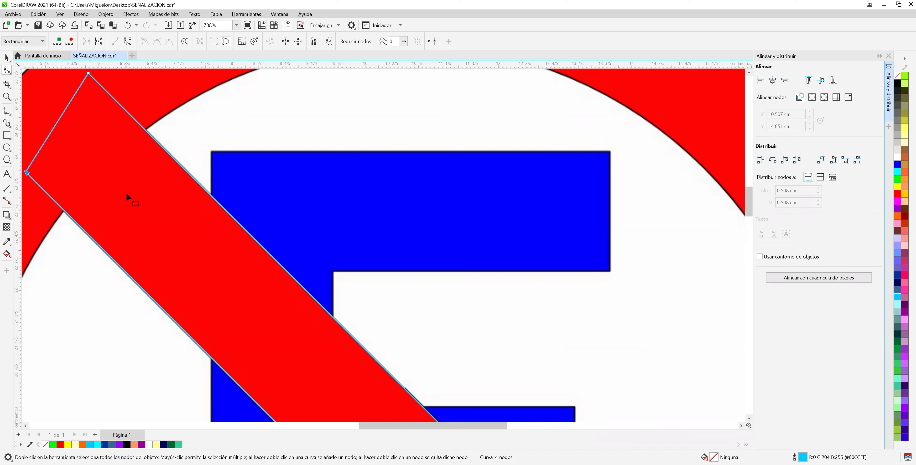
# Step: Fine-tune the height of the bar curve's leftmost node in 0.01 cm nudges, aligning its lower side with the red bar's edge
pyautogui.press('Down')
pyautogui.press('Down')
pyautogui.press('Down')
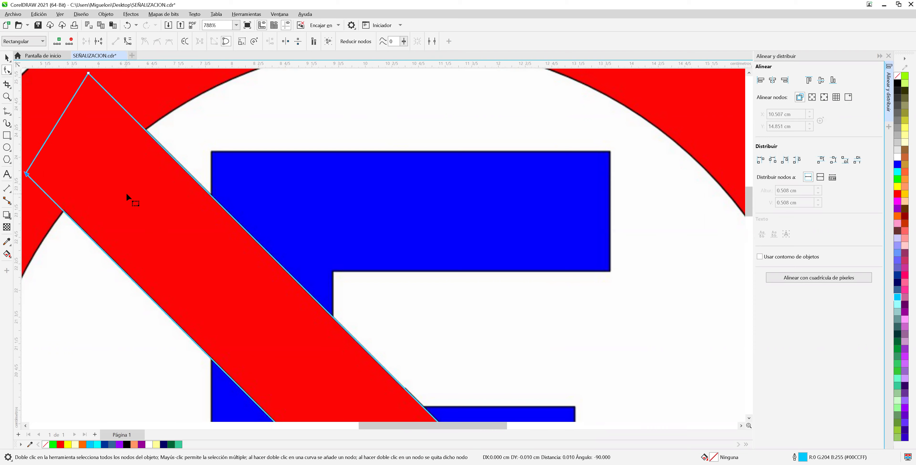
pyautogui.press('Down')
pyautogui.press('Down')
pyautogui.press('Down')
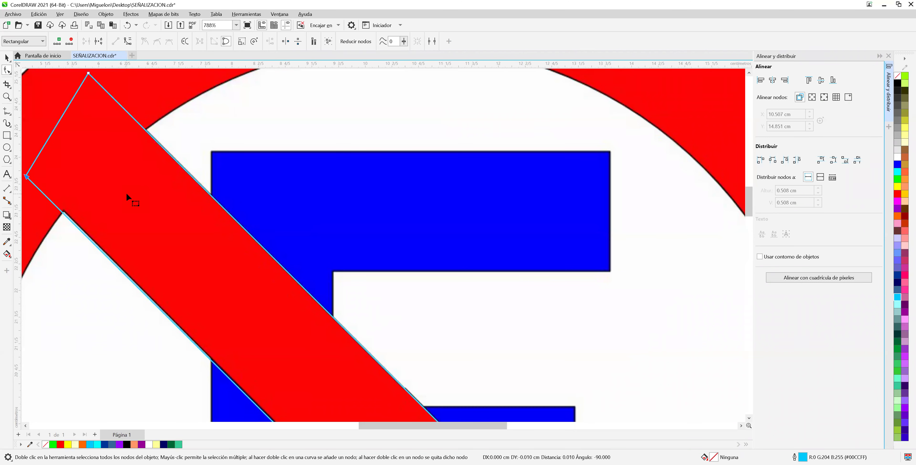
pyautogui.press('Down')
pyautogui.press('Down')
pyautogui.press('Down')
pyautogui.press('Down')
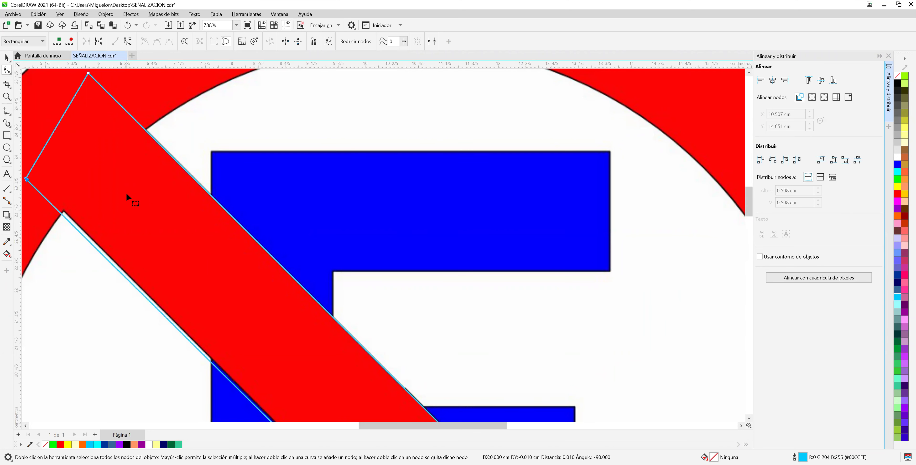
pyautogui.press('Down')
pyautogui.press('Down')
pyautogui.press('Down')
pyautogui.press('Down')
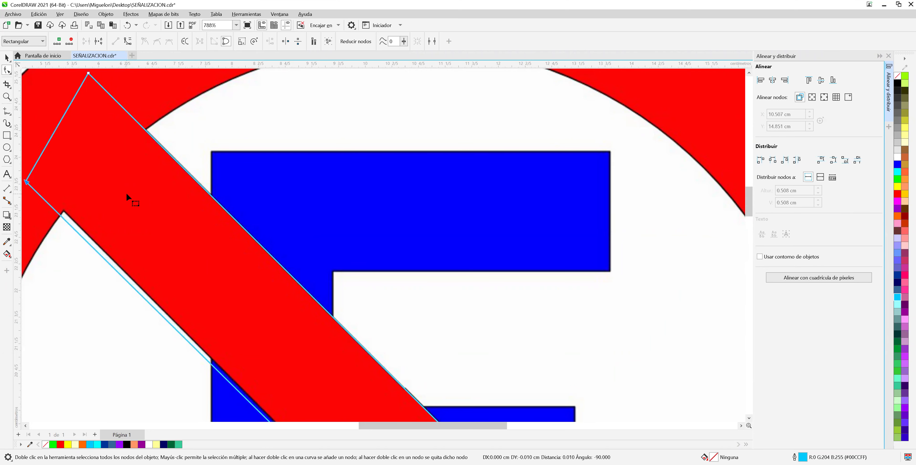
pyautogui.press('Down')
pyautogui.press('Down')
pyautogui.press('Down')
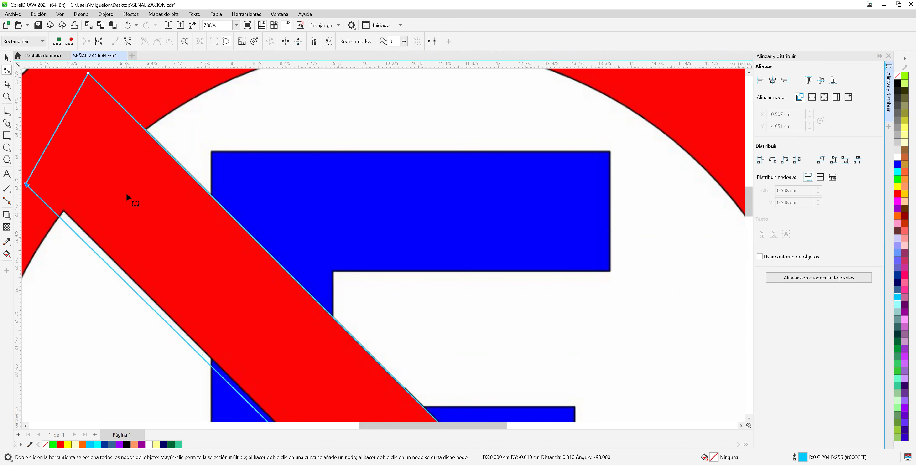
pyautogui.press('Down')
pyautogui.press('Down')
pyautogui.press('Down')
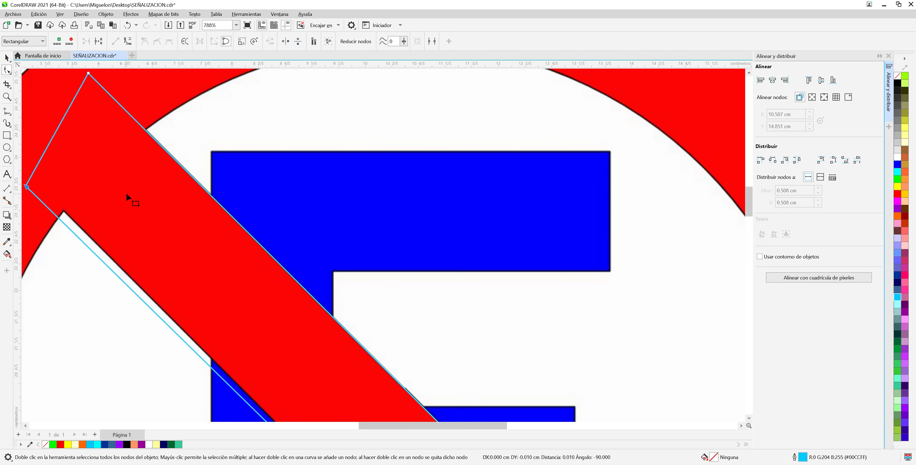
pyautogui.press('Up')
pyautogui.press('Up')
pyautogui.press('Up')
pyautogui.press('Up')
pyautogui.press('Up')
pyautogui.press('Up')
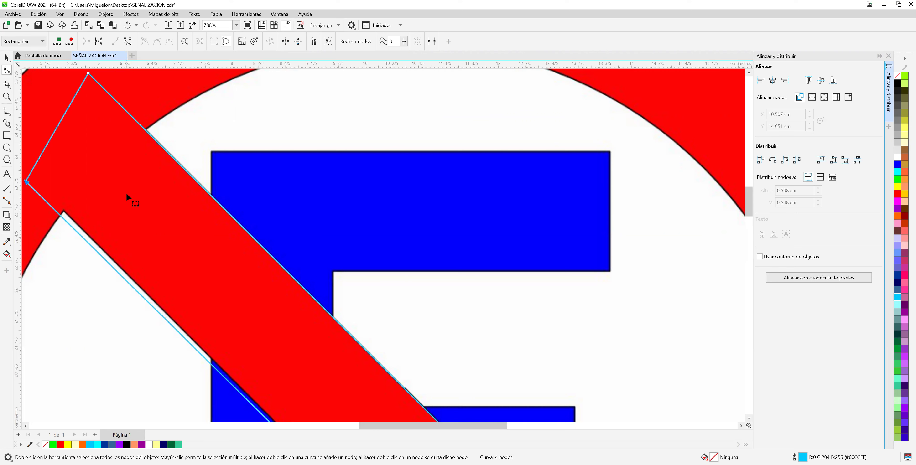
pyautogui.press('Up')
pyautogui.press('Up')
pyautogui.press('Up')
pyautogui.press('Up')
pyautogui.press('Up')
pyautogui.press('Up')
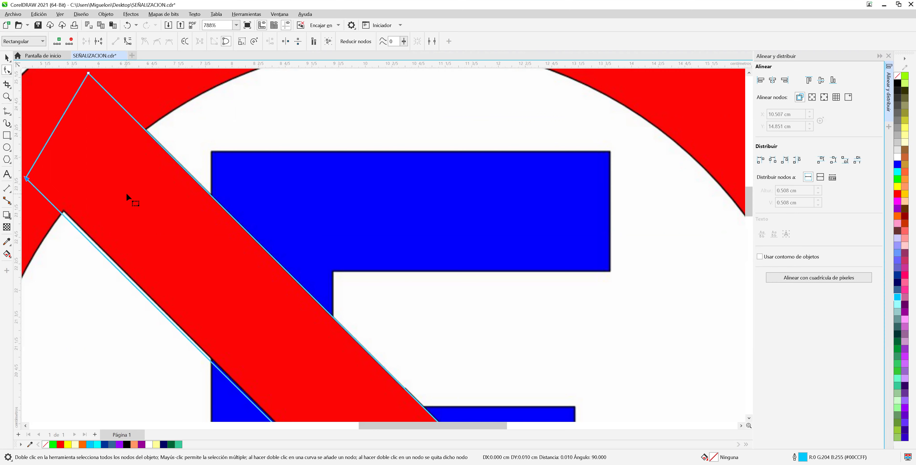
pyautogui.press('Up')
pyautogui.press('Up')
pyautogui.press('Up')
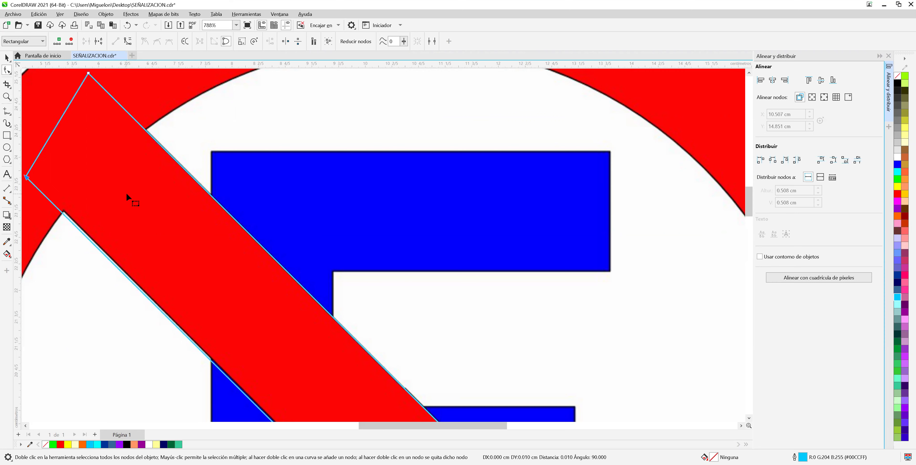
pyautogui.press('Up')
pyautogui.press('Up')
pyautogui.press('Up')
pyautogui.press('Up')
pyautogui.press('Up')
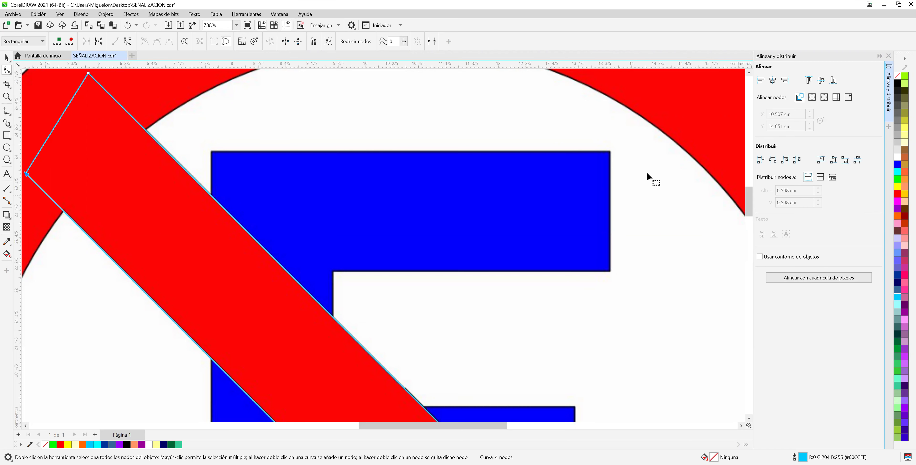
# Step: Fill the finished bar curve with light yellow #FFFF66 and deselect it
pyautogui.moveTo(750, 200); pyautogui.dragTo(723, 233)
pyautogui.scroll(-2, 683, 237)
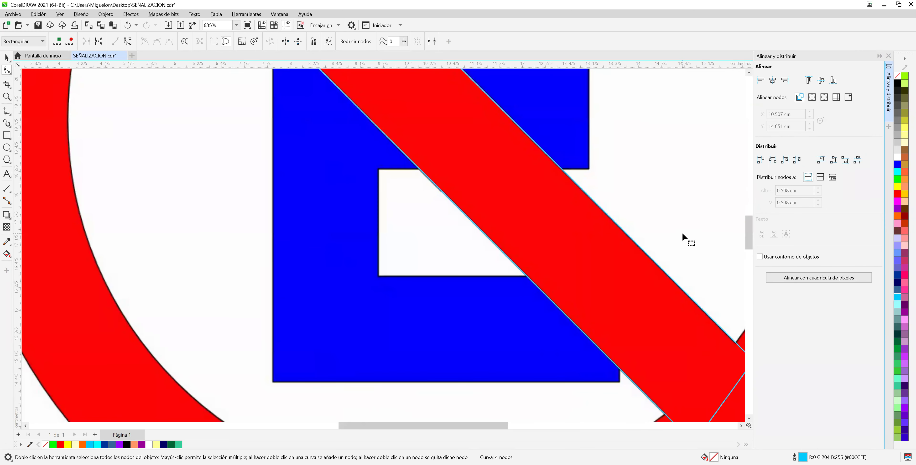
pyautogui.scroll(-1, 682, 235)
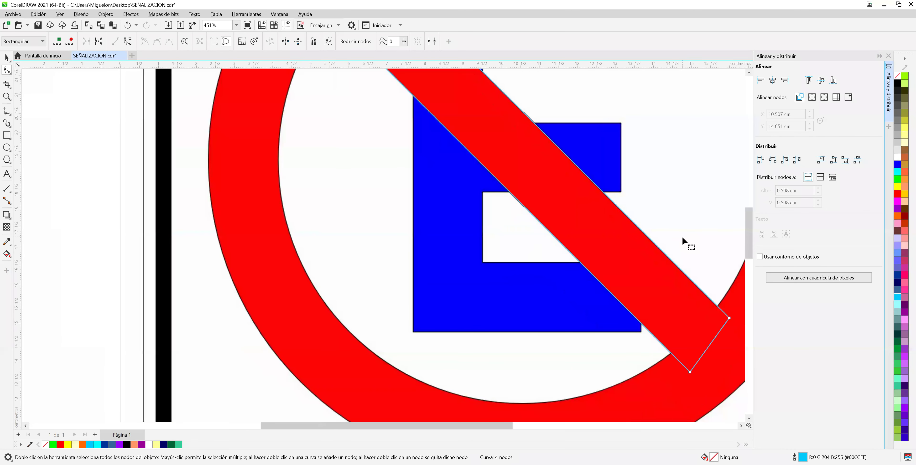
pyautogui.scroll(-1, 682, 236)
pyautogui.moveTo(750, 236); pyautogui.dragTo(750, 217)
pyautogui.scroll(-1, 711, 218)
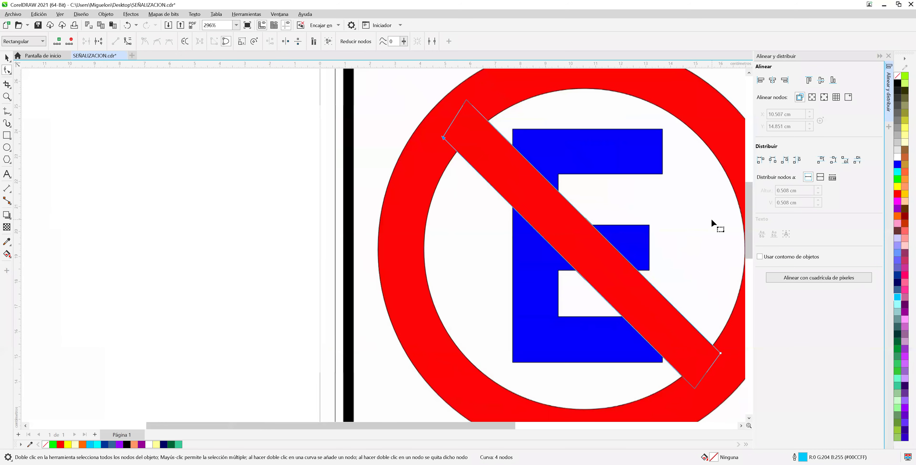
pyautogui.hscroll(-1, 708, 220)
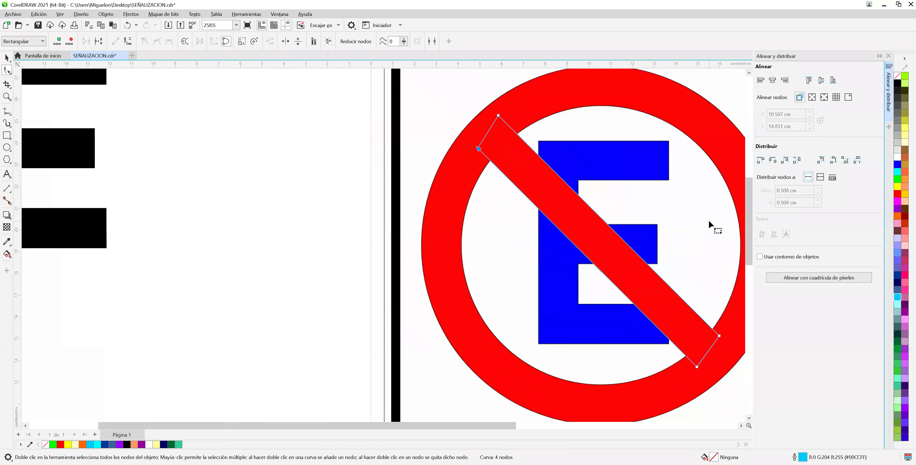
pyautogui.scroll(-1, 708, 219)
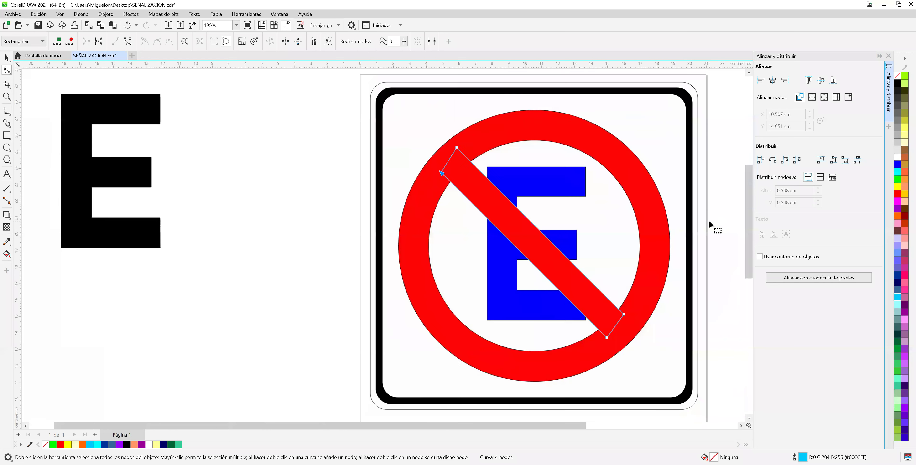
pyautogui.click(905, 128)
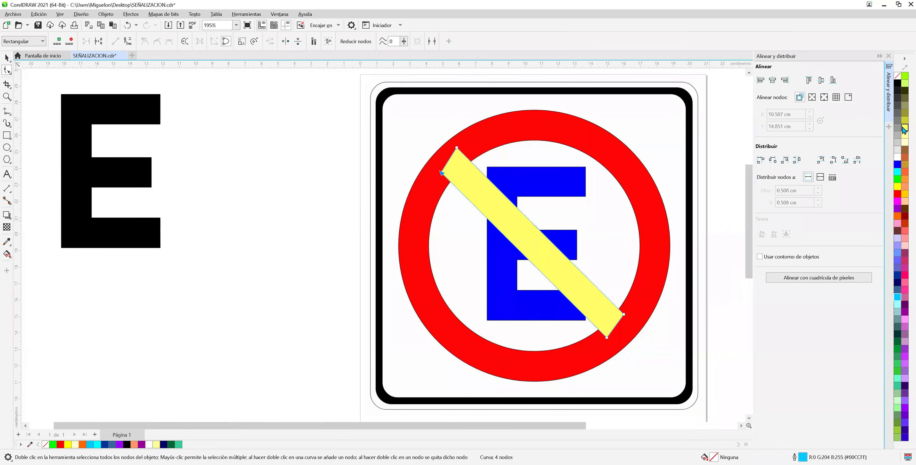
pyautogui.click(6, 57)
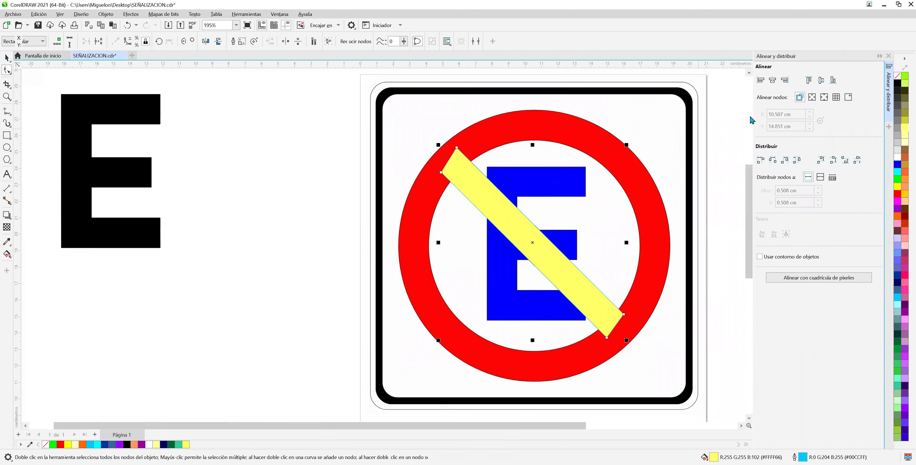
pyautogui.press('Escape')
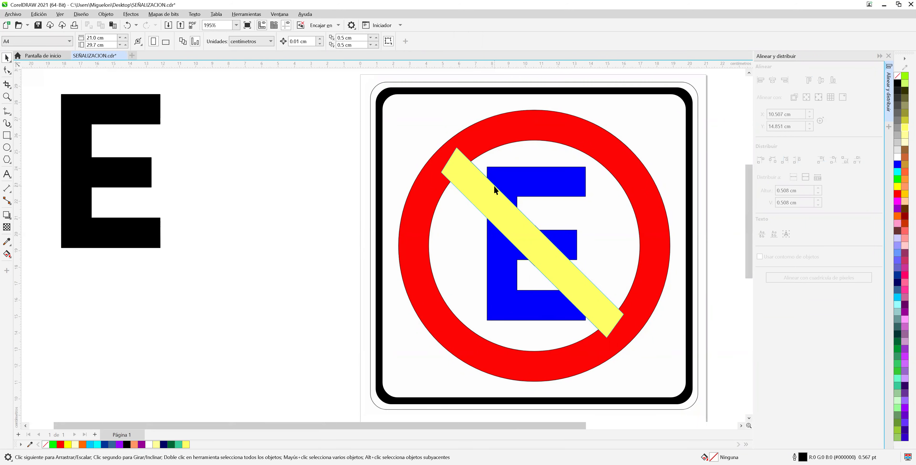
# Step: Move the yellow bar out of the sign into the empty space beside the black letter E
pyautogui.click(494, 186)
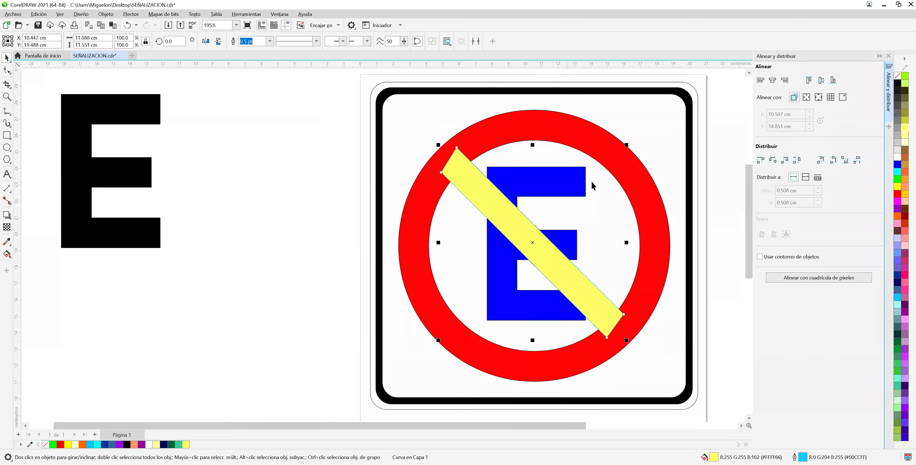
pyautogui.scroll(-1, 519, 185)
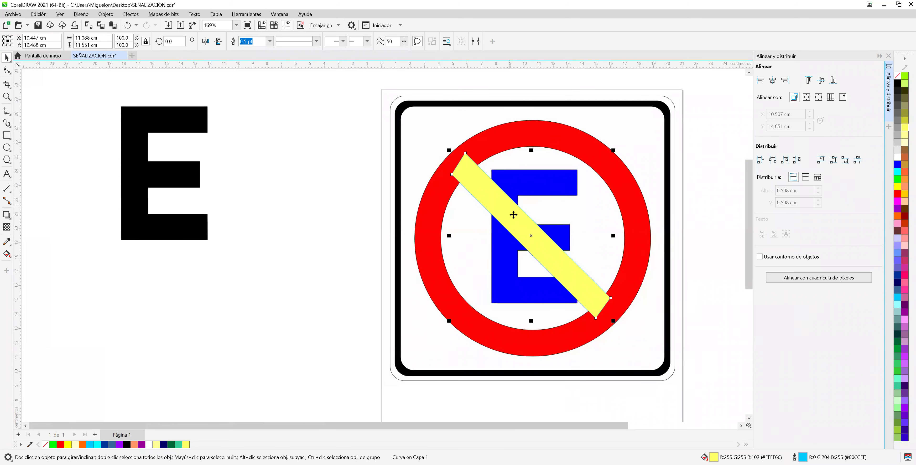
pyautogui.moveTo(513, 218); pyautogui.dragTo(286, 191)
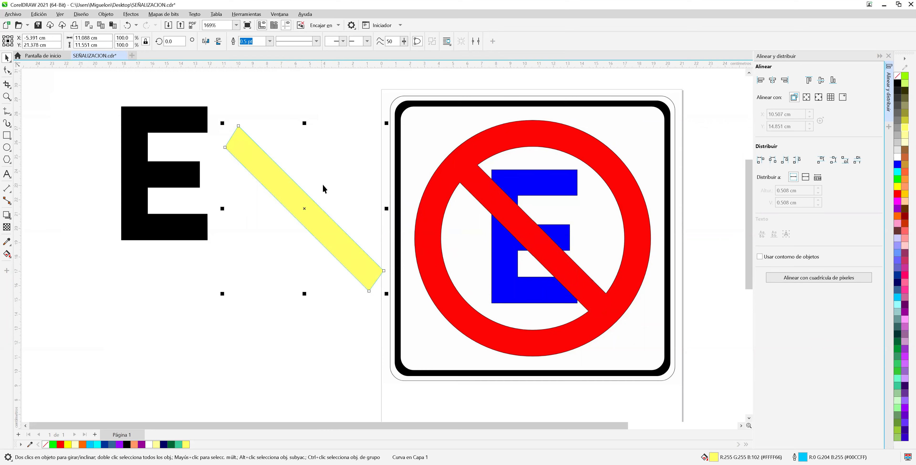
# Step: Rotate the yellow bar to about 315° so it stands vertical, and place it against the right side of the black E
pyautogui.click(275, 175)
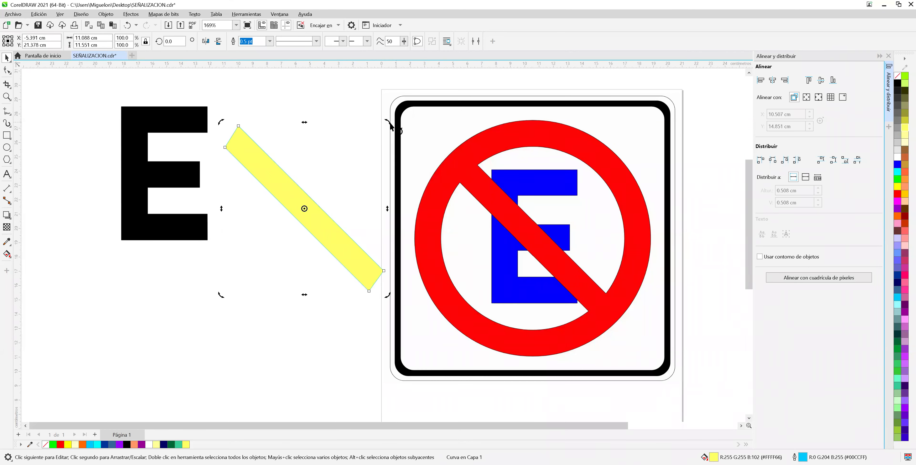
pyautogui.moveTo(391, 125); pyautogui.dragTo(424, 206)
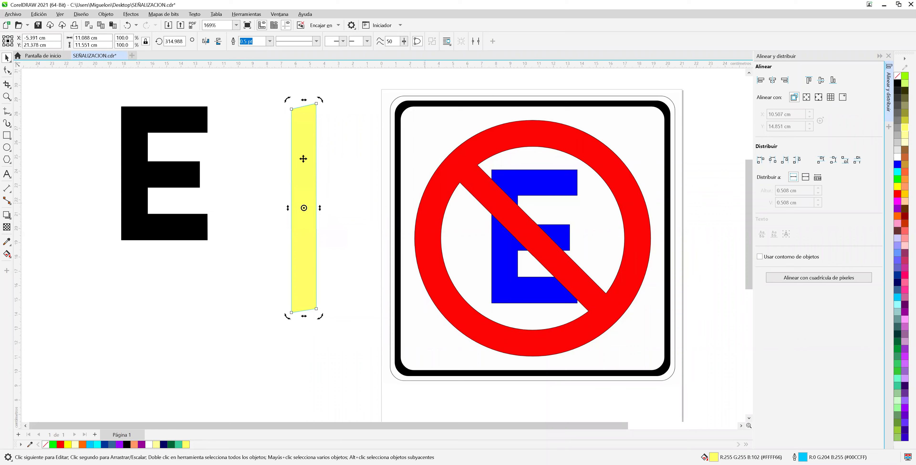
pyautogui.moveTo(303, 159); pyautogui.dragTo(220, 138)
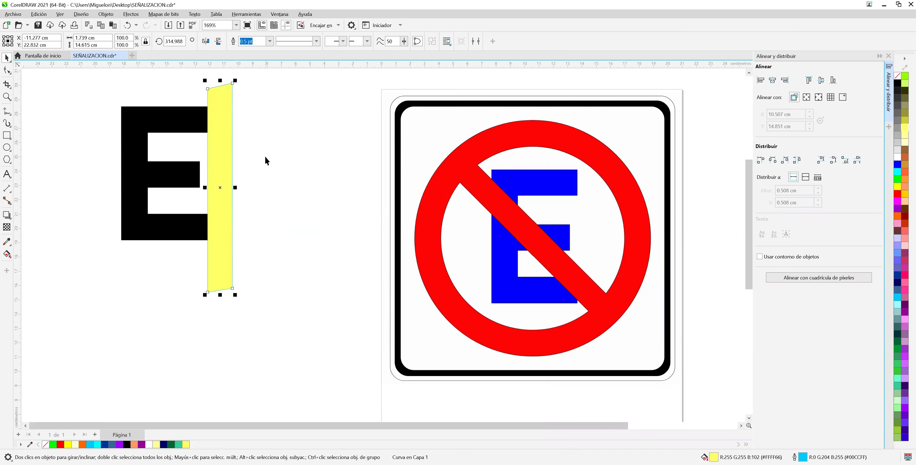
# Step: Move the yellow bar from the black E back onto the sign, centred over the blue E
pyautogui.click(277, 138)
pyautogui.click(223, 134)
pyautogui.moveTo(222, 134); pyautogui.dragTo(114, 119)
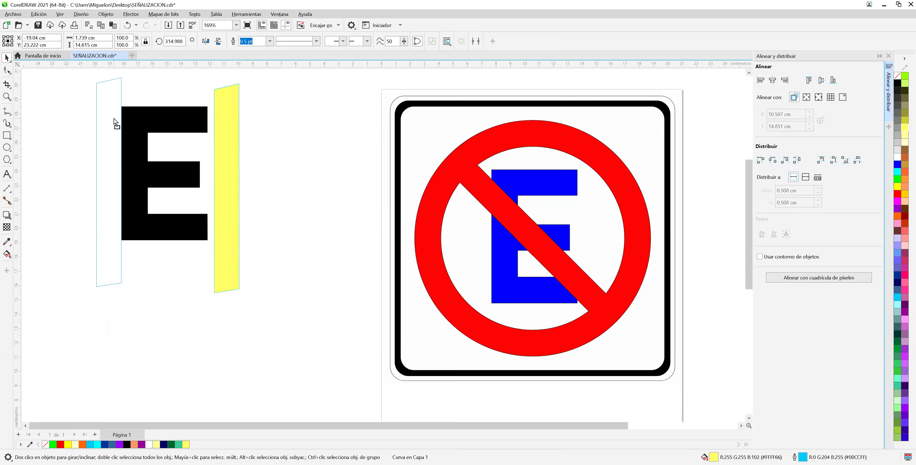
pyautogui.moveTo(138, 119); pyautogui.dragTo(540, 171)
# Step: Rotate the yellow bar to about 359.63° and shift it so it covers the sign's red diagonal bar
pyautogui.click(541, 164)
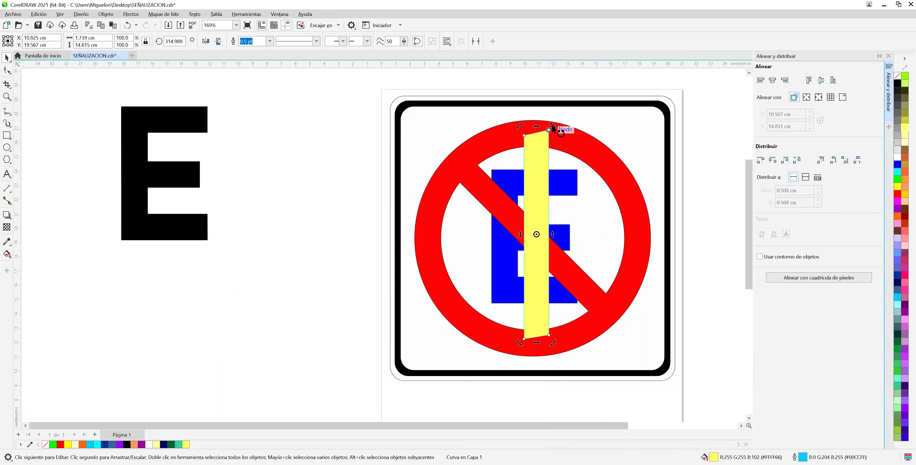
pyautogui.moveTo(549, 131); pyautogui.dragTo(472, 148)
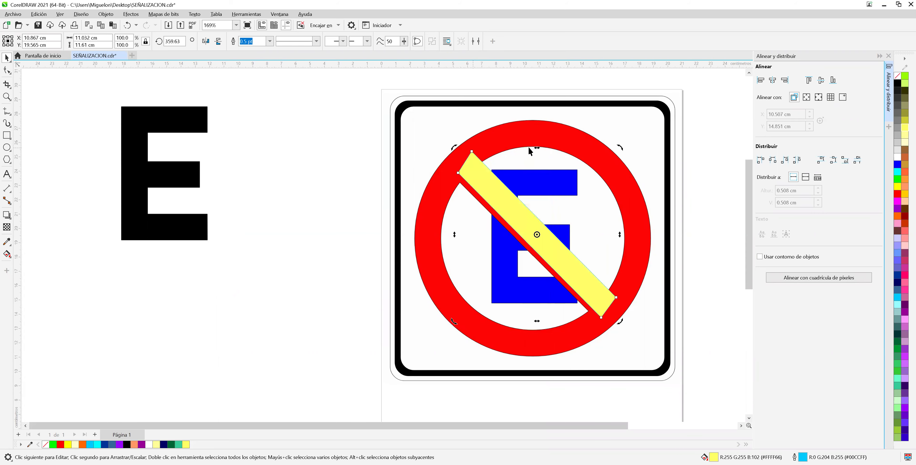
pyautogui.scroll(1, 530, 157)
pyautogui.click(526, 224)
pyautogui.moveTo(525, 224); pyautogui.dragTo(521, 228)
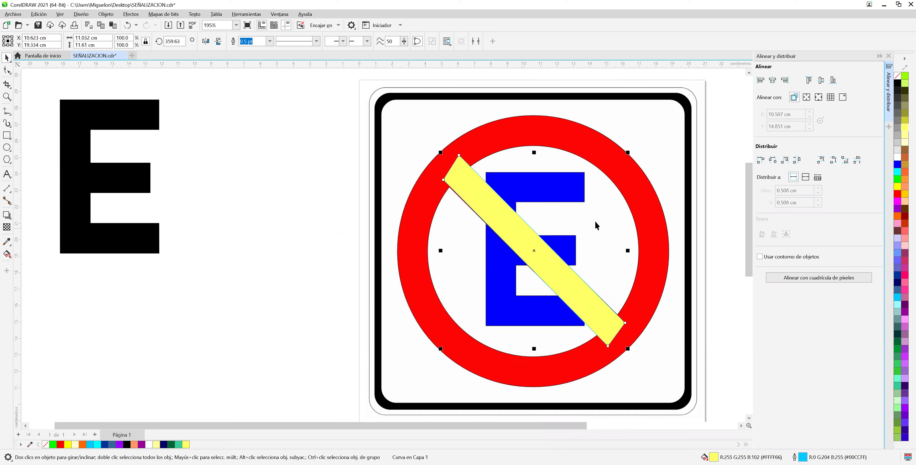
# Step: Fine-tune the yellow bar's rotation to about 0° so its edges match the red bar, and deselect it
pyautogui.click(529, 245)
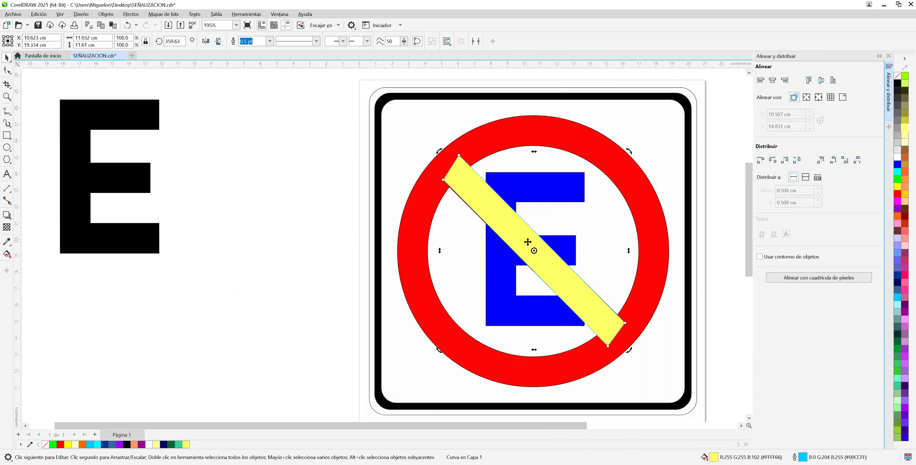
pyautogui.moveTo(632, 155); pyautogui.dragTo(629, 150)
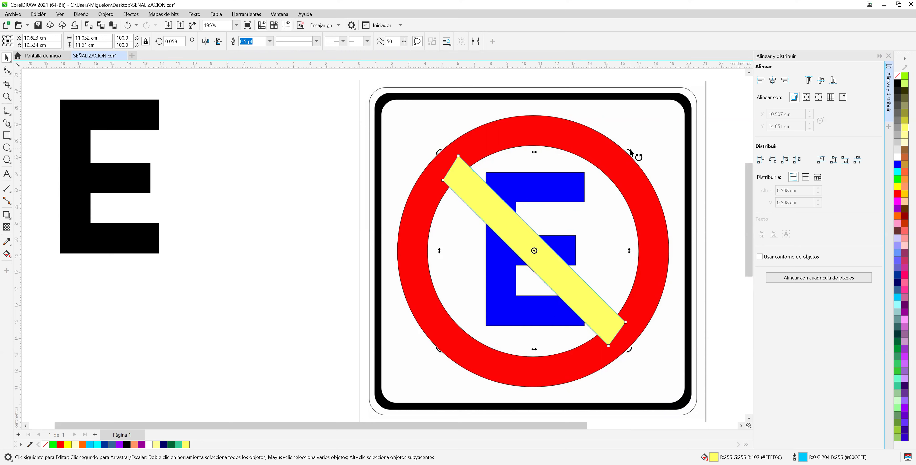
pyautogui.click(692, 157)
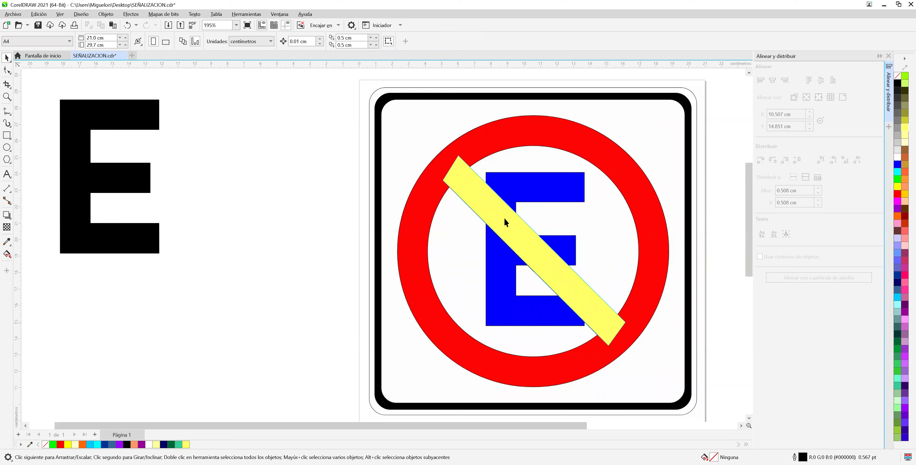
# Step: Save the document, lock the yellow bar in place over the red diagonal, and clear the selection
pyautogui.click(38, 25)
pyautogui.scroll(-1, 617, 360)
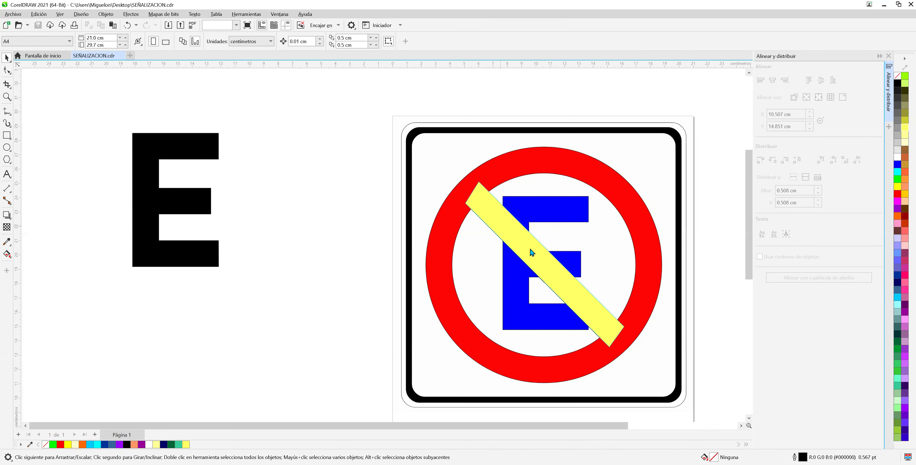
pyautogui.rightClick(500, 225)
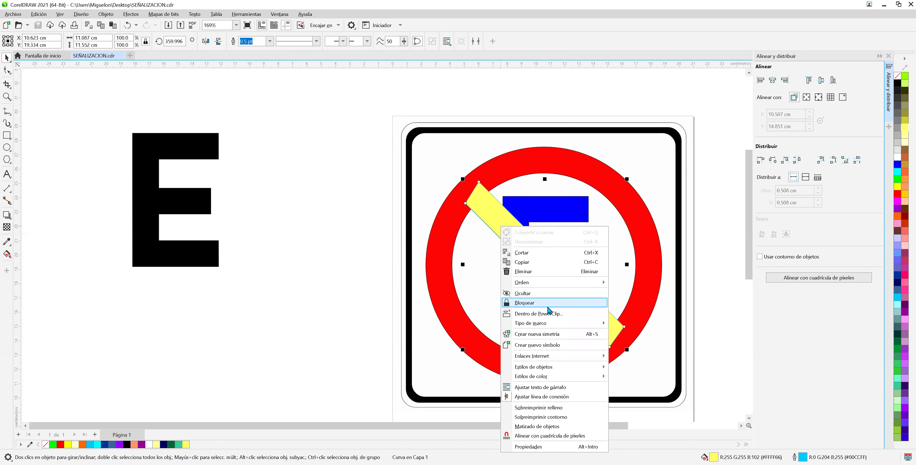
pyautogui.click(548, 304)
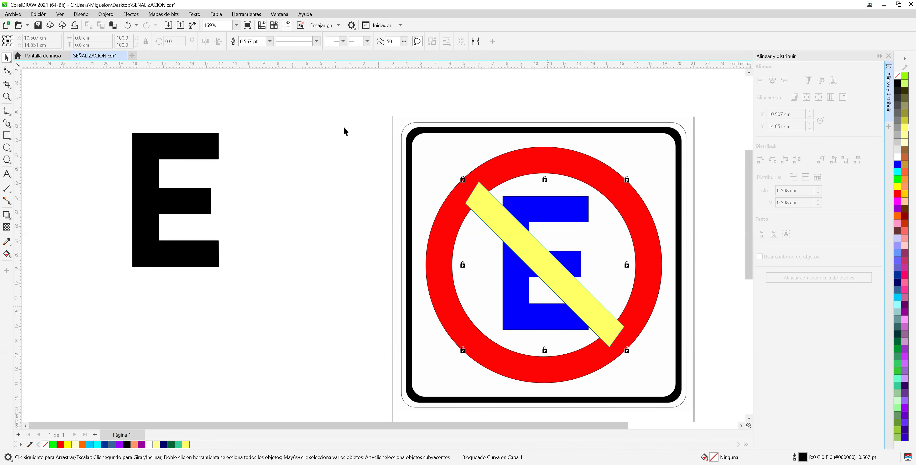
pyautogui.click(85, 123)
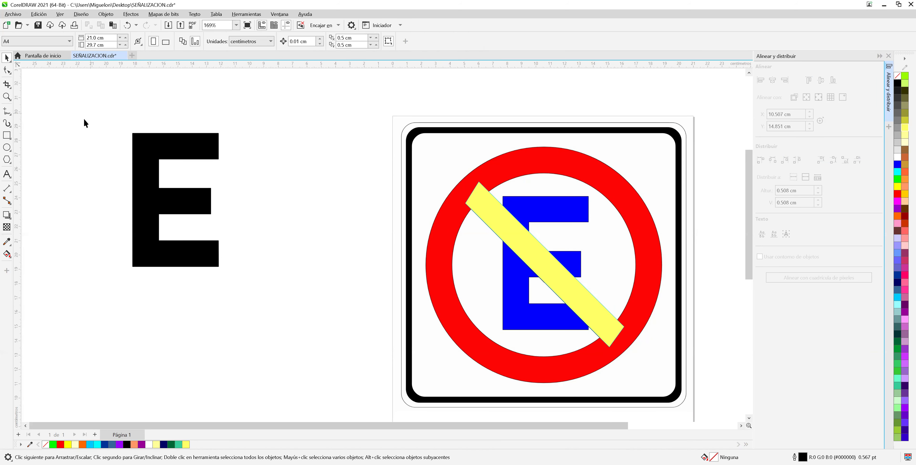
# Step: Draw a tall and a wide trial ellipse between the black E and the sign, and delete both
pyautogui.click(7, 150)
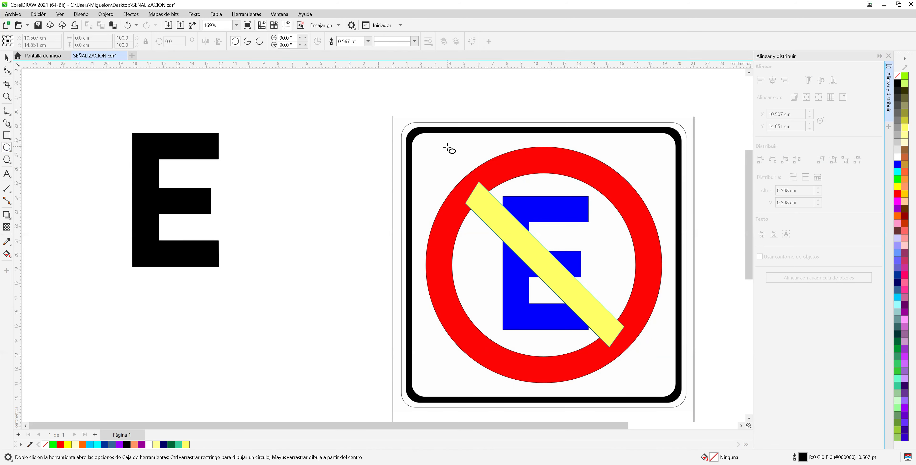
pyautogui.moveTo(268, 106); pyautogui.dragTo(309, 253)
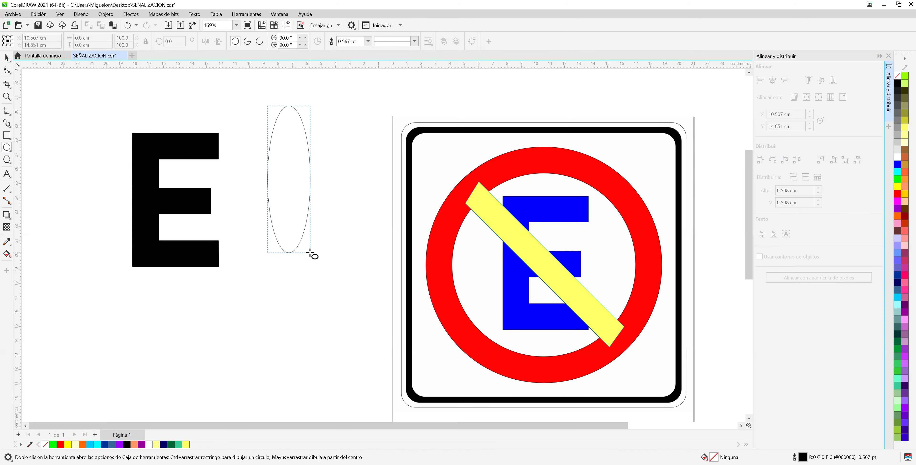
pyautogui.moveTo(422, 161); pyautogui.dragTo(326, 135)
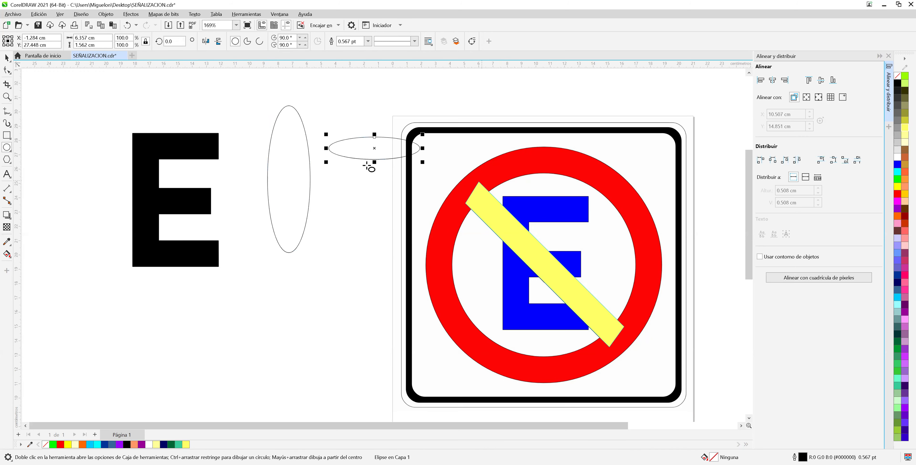
pyautogui.moveTo(250, 86); pyautogui.dragTo(428, 263)
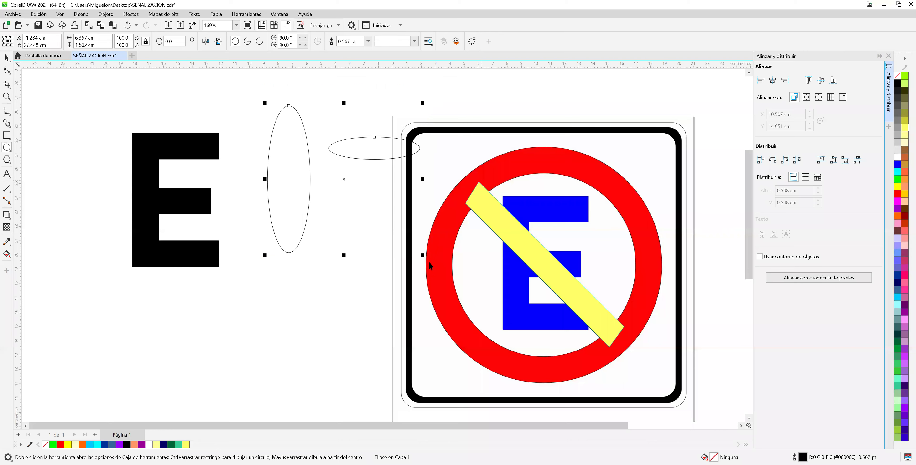
pyautogui.press('Delete')
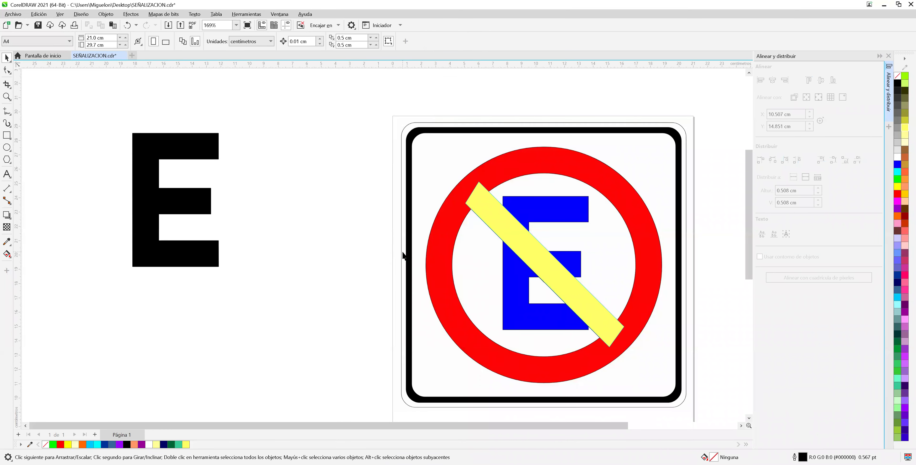
# Step: Draw a perfect circle about 15.15 cm in diameter over the sign's red ring
pyautogui.press('F7')
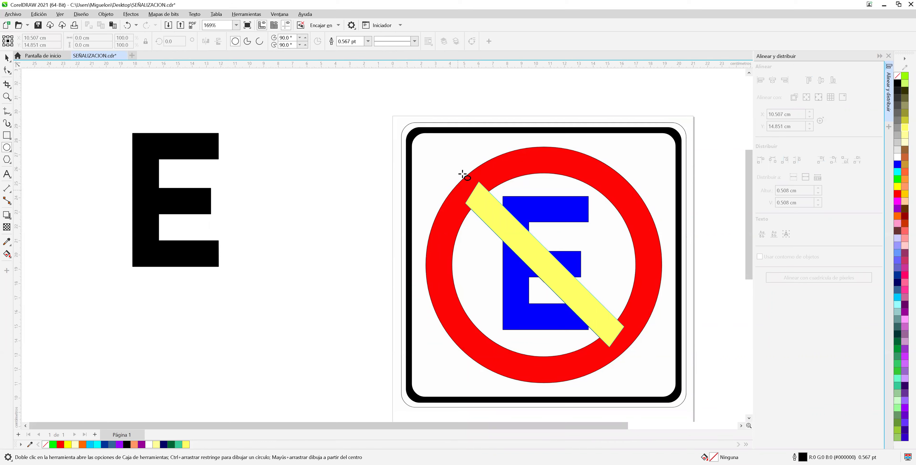
pyautogui.moveTo(446, 162); pyautogui.dragTo(646, 381)
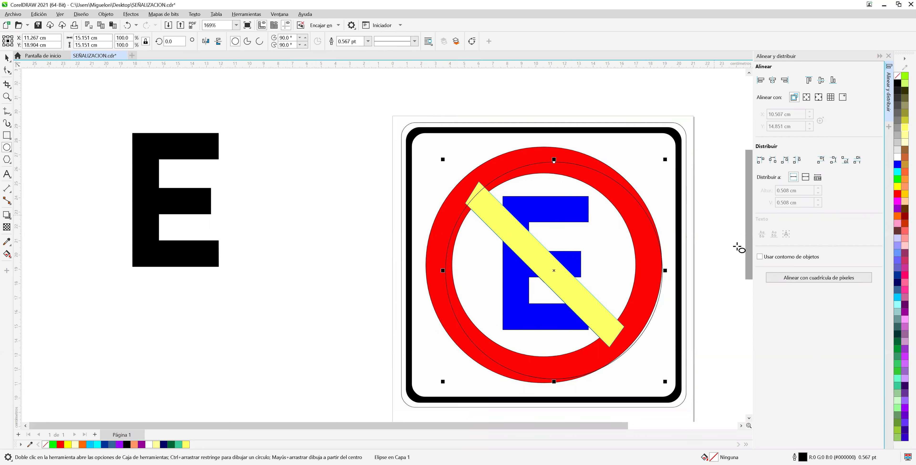
pyautogui.moveTo(570, 429); pyautogui.dragTo(595, 432)
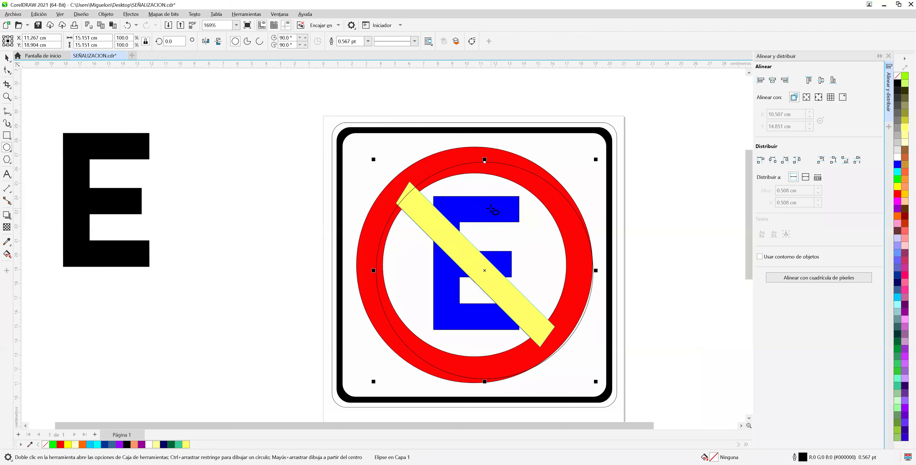
pyautogui.press('space')
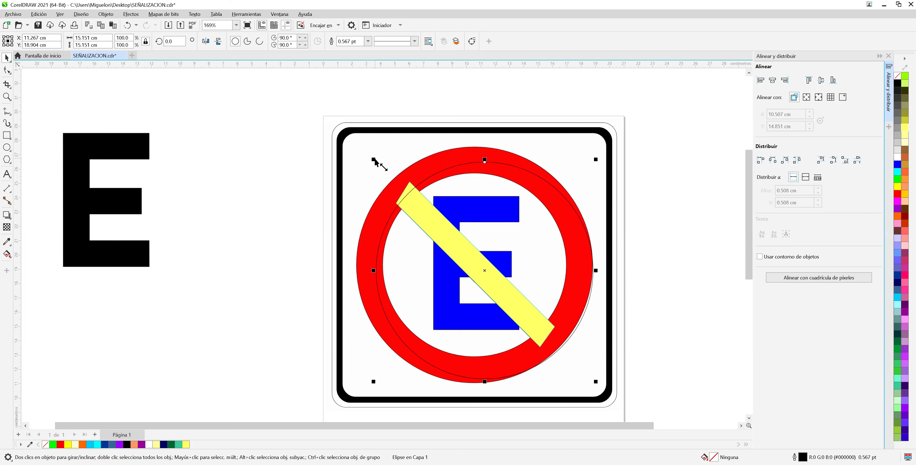
# Step: Enlarge the circle to about 16.55 cm and nudge it down, fitting its outline to the red ring's outer edge
pyautogui.moveTo(375, 162); pyautogui.dragTo(350, 144)
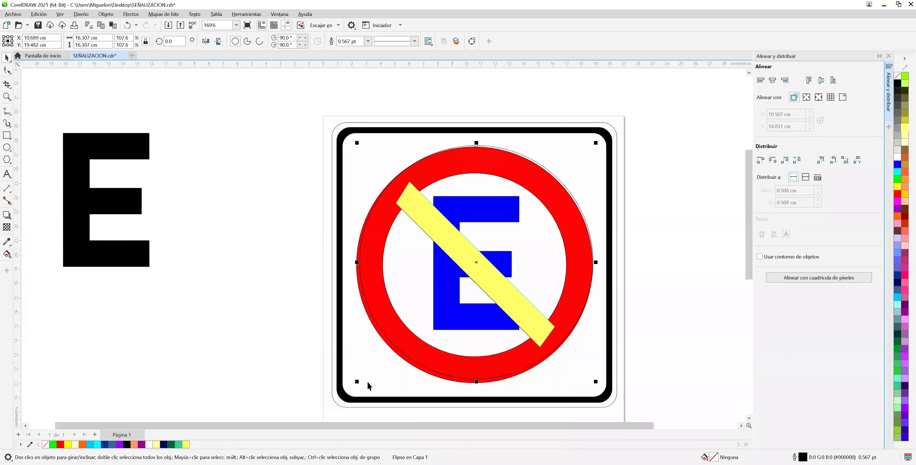
pyautogui.moveTo(359, 382); pyautogui.dragTo(357, 385)
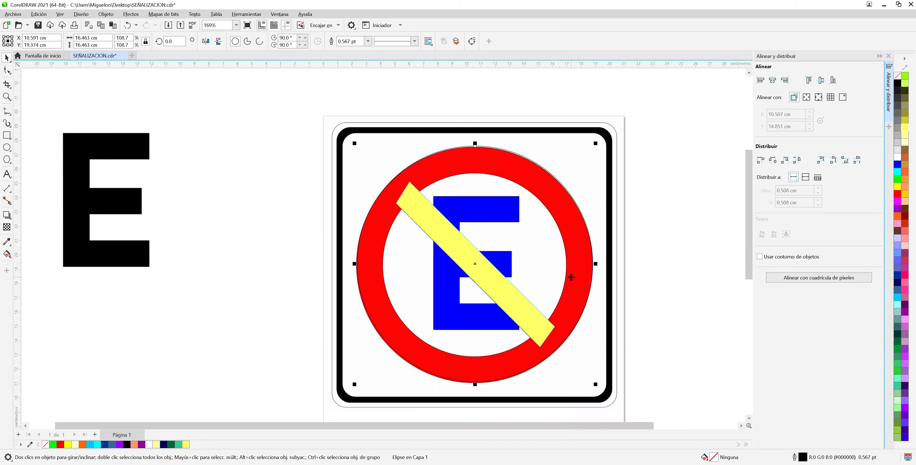
pyautogui.press('Down')
pyautogui.press('Down')
pyautogui.scroll(1, 503, 320)
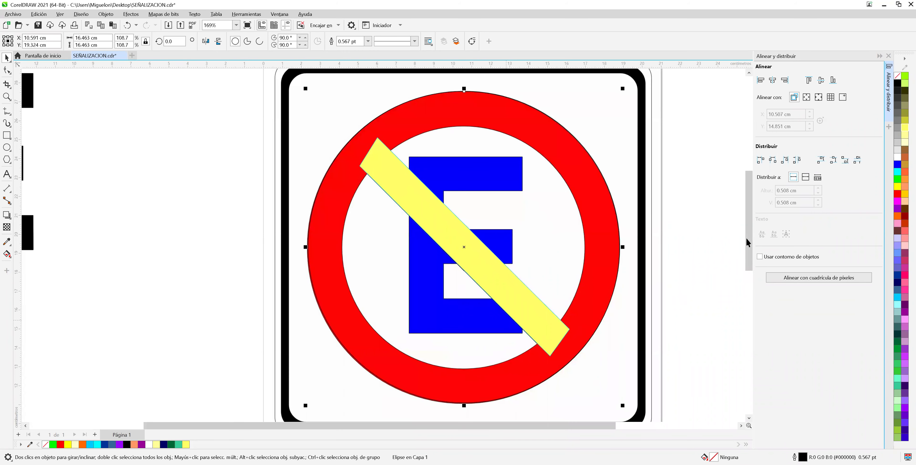
pyautogui.moveTo(750, 244); pyautogui.dragTo(750, 253)
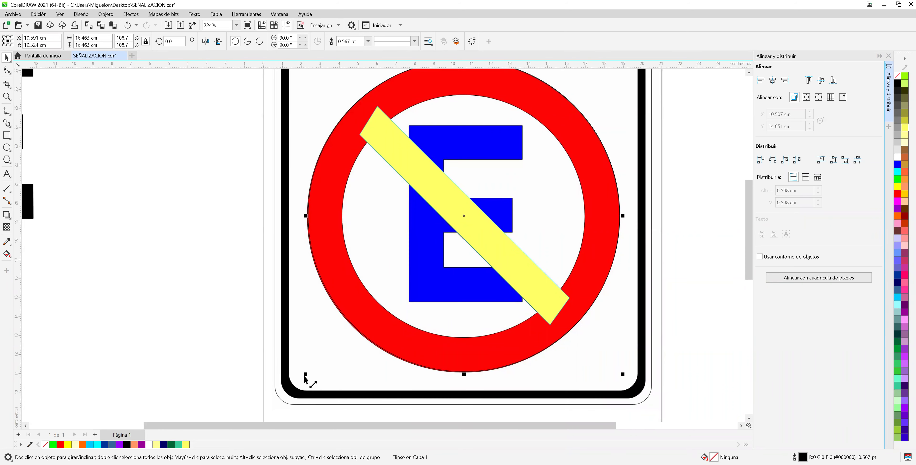
pyautogui.moveTo(305, 381); pyautogui.dragTo(303, 381)
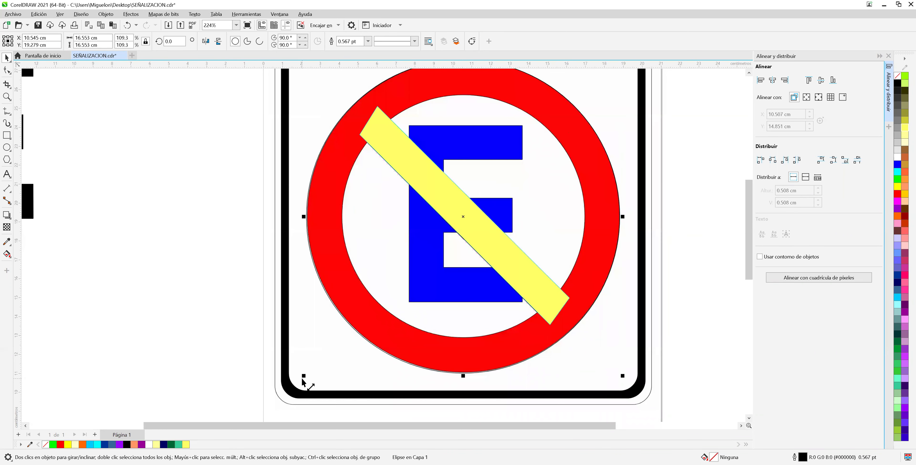
# Step: Nudge the circle right and up to X 10.565 cm, Y 19.309 cm, aligning it with the red ring
pyautogui.moveTo(746, 247); pyautogui.dragTo(749, 242)
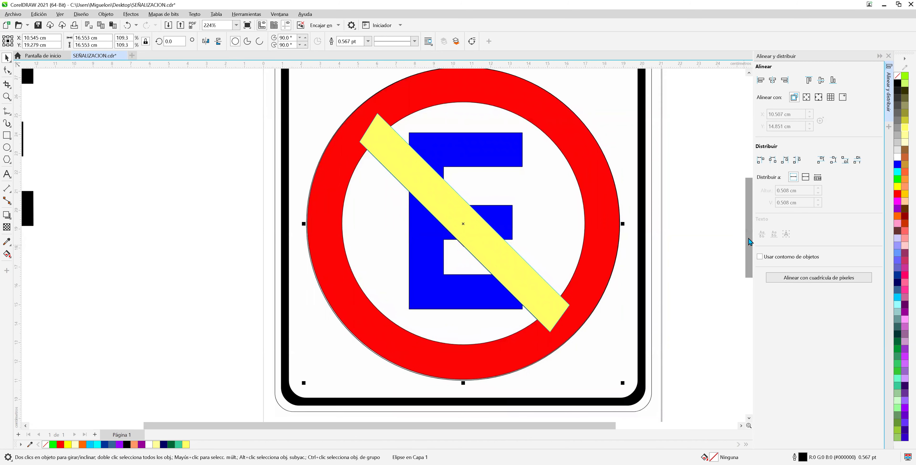
pyautogui.scroll(-1, 749, 242)
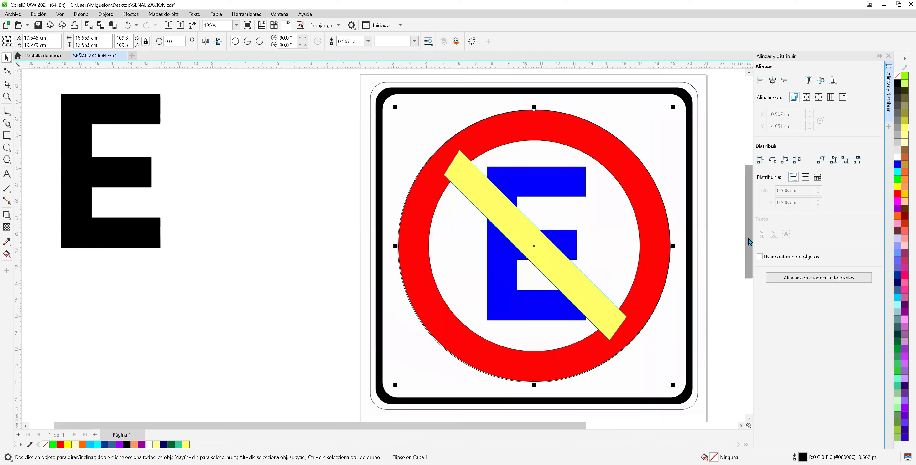
pyautogui.moveTo(749, 242); pyautogui.dragTo(750, 242)
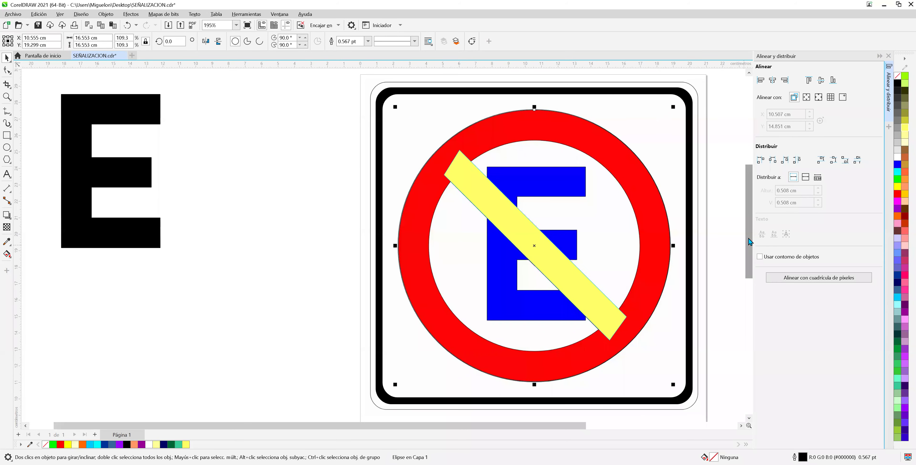
pyautogui.press('Right')
pyautogui.press('Up')
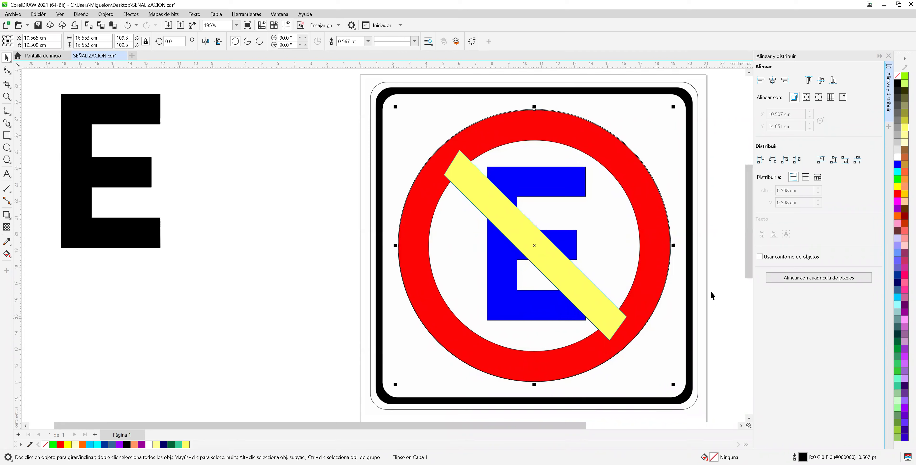
# Step: Try an orange #FF9966 fill on the circle, remove the fill, and reselect the circle by its outline
pyautogui.click(904, 189)
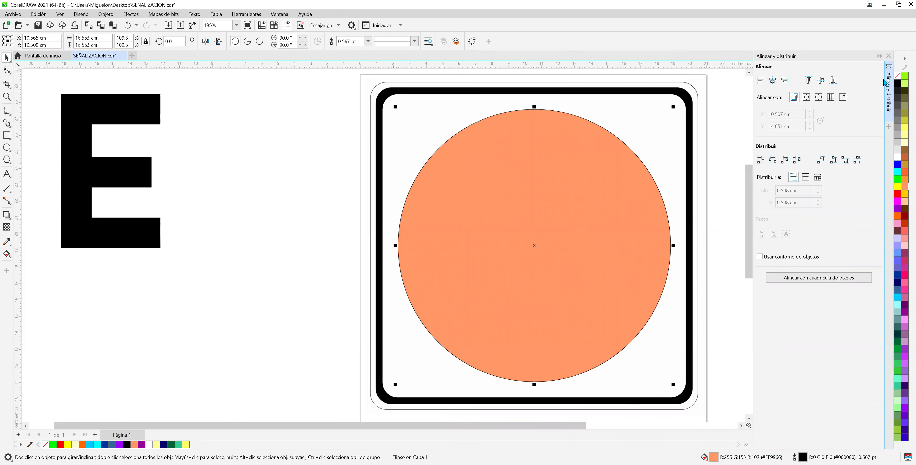
pyautogui.click(898, 76)
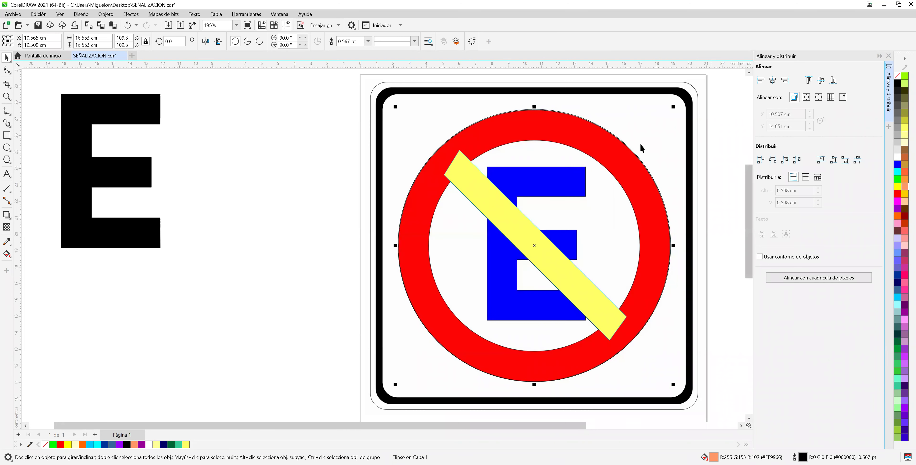
pyautogui.click(627, 146)
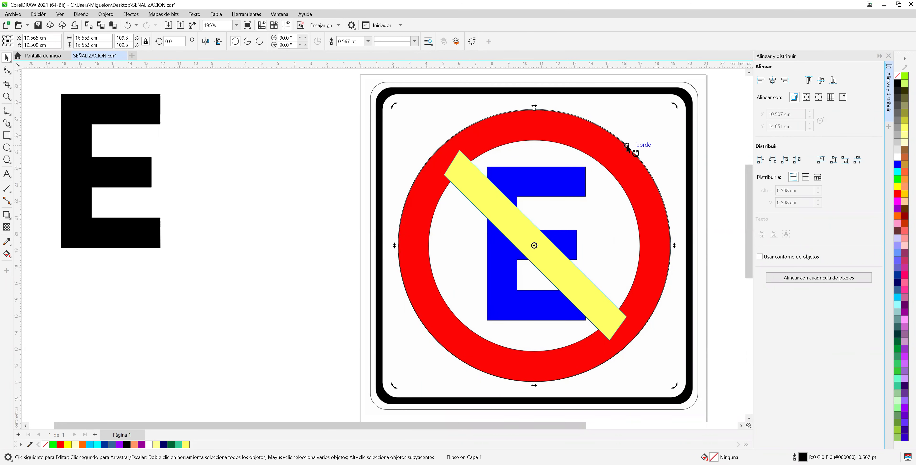
pyautogui.click(623, 163)
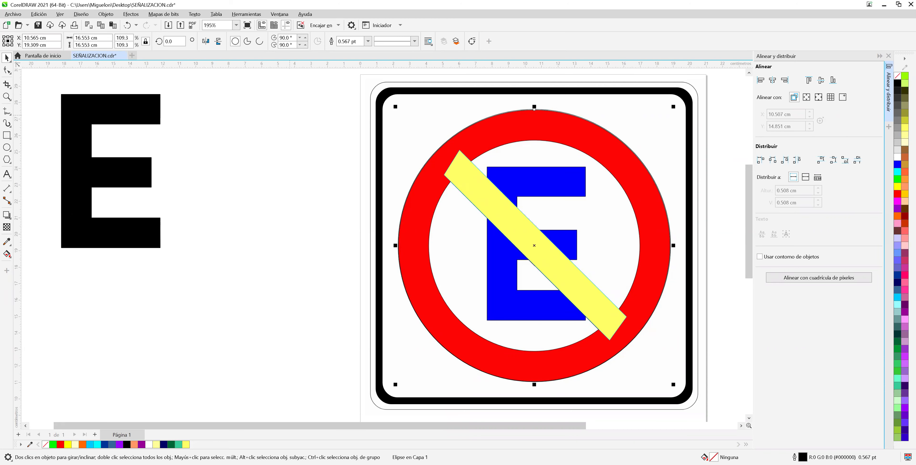
# Step: Draw a circle about 5.27 cm in diameter beside the black E and fill it with pale yellow #FFFFCC
pyautogui.click(6, 147)
pyautogui.moveTo(213, 137); pyautogui.dragTo(303, 224)
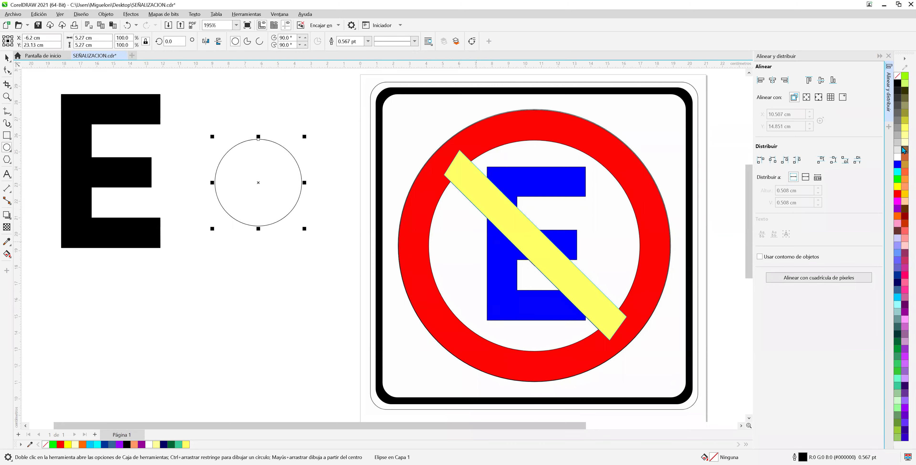
pyautogui.moveTo(904, 150); pyautogui.dragTo(247, 151)
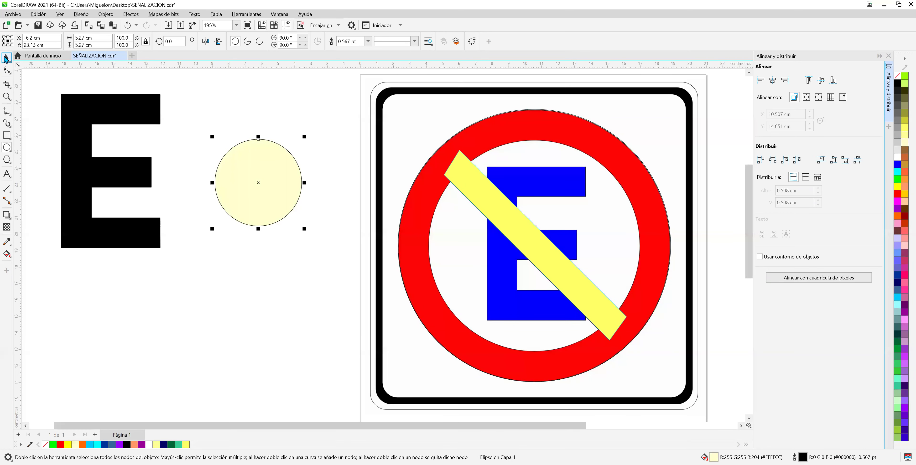
# Step: Try shrinking the pale yellow circle about its centre to about 2.47 cm in diameter, and undo the scaling
pyautogui.scroll(1, 281, 165)
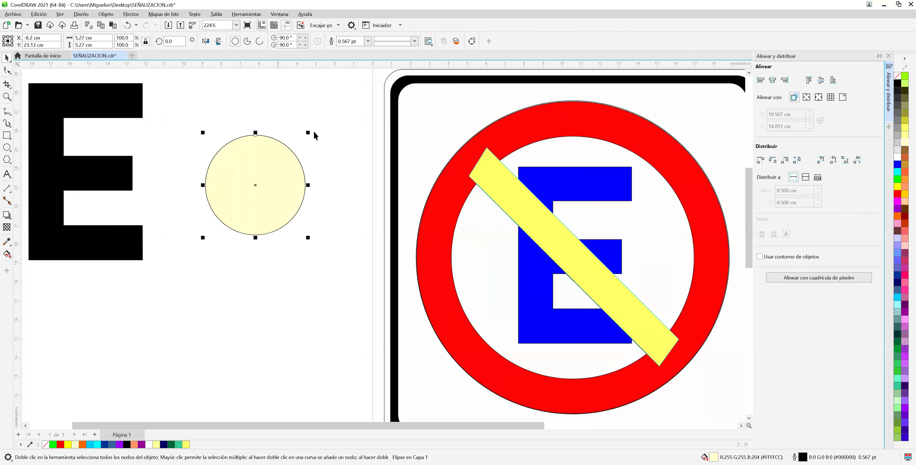
pyautogui.moveTo(308, 134); pyautogui.dragTo(299, 164)
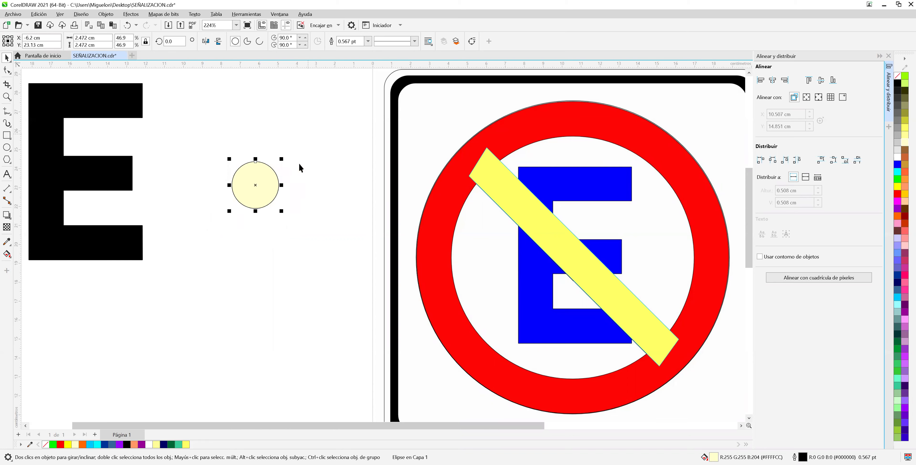
pyautogui.hotkey('ctrl', 'z')
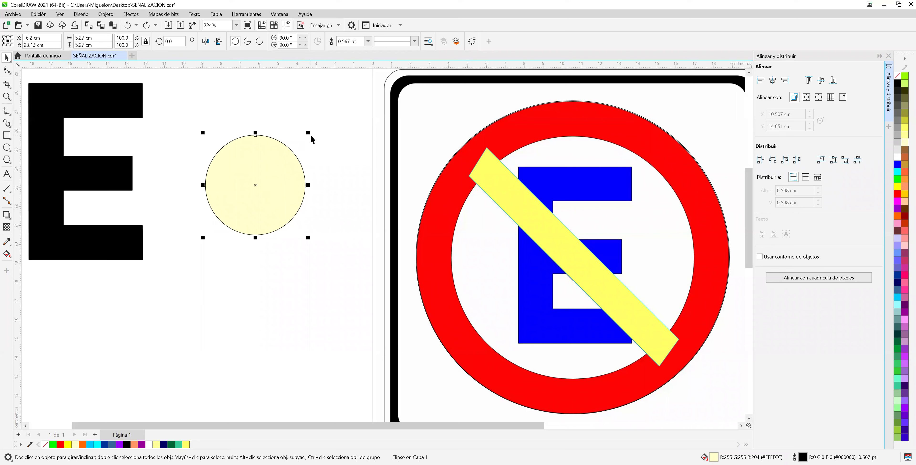
# Step: Try centred copies about 3.56 cm and about 3.35 cm in diameter inside the pale yellow circle, removing each one
pyautogui.moveTo(309, 133); pyautogui.dragTo(310, 150)
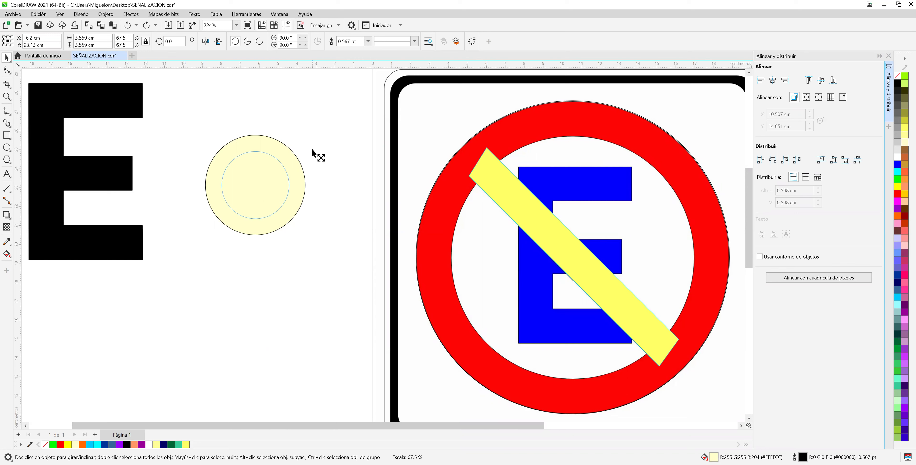
pyautogui.moveTo(312, 150); pyautogui.dragTo(312, 149)
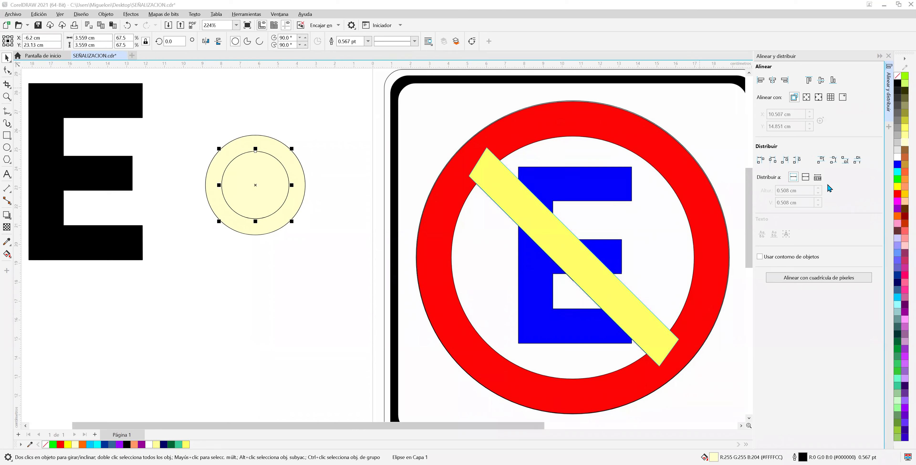
pyautogui.click(252, 171)
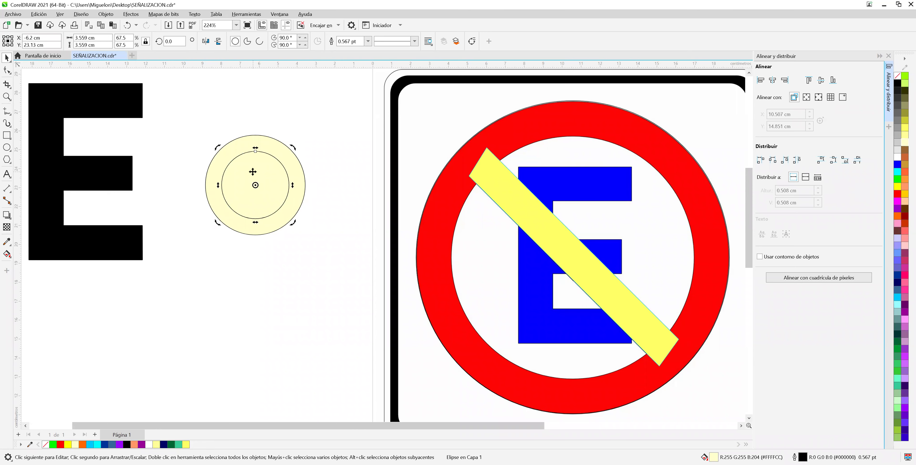
pyautogui.press('Escape')
pyautogui.click(254, 176)
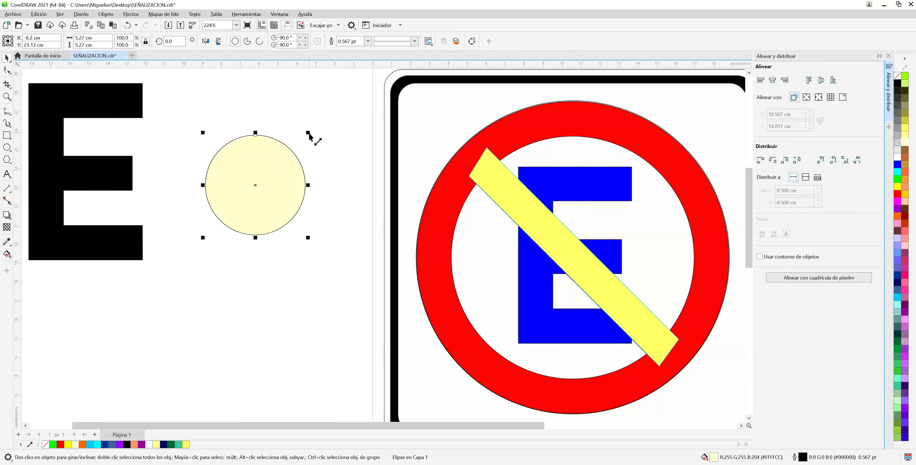
pyautogui.moveTo(307, 132); pyautogui.dragTo(298, 153)
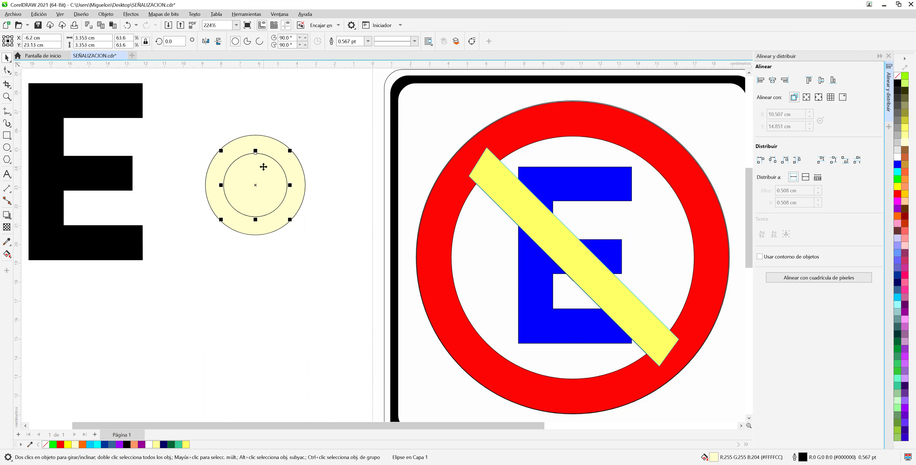
pyautogui.press('Delete')
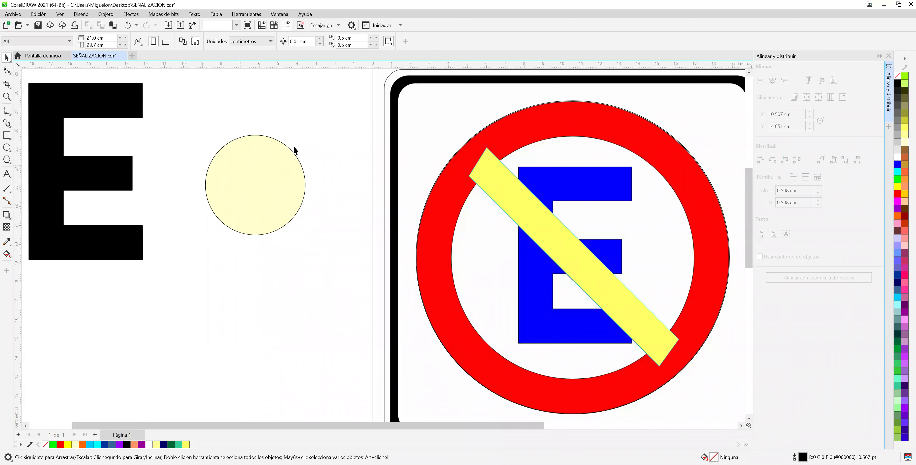
# Step: Try scaling the pale yellow circle itself down to about 2.54 cm around its centre, and undo it
pyautogui.click(295, 149)
pyautogui.moveTo(308, 132); pyautogui.dragTo(425, 179)
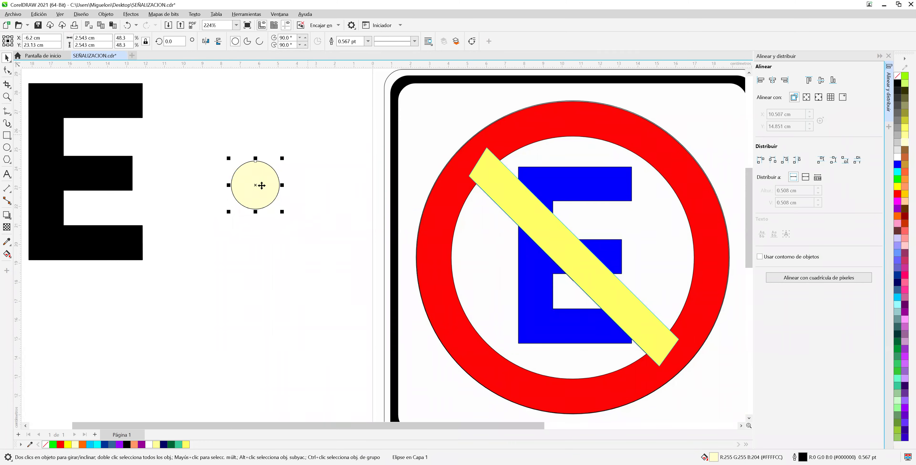
pyautogui.hotkey('ctrl', 'z')
# Step: Draw a circle about 2.72 cm in diameter inside the pale yellow circle and fill it with yellow #FFFF00
pyautogui.click(7, 147)
pyautogui.moveTo(222, 162); pyautogui.dragTo(274, 213)
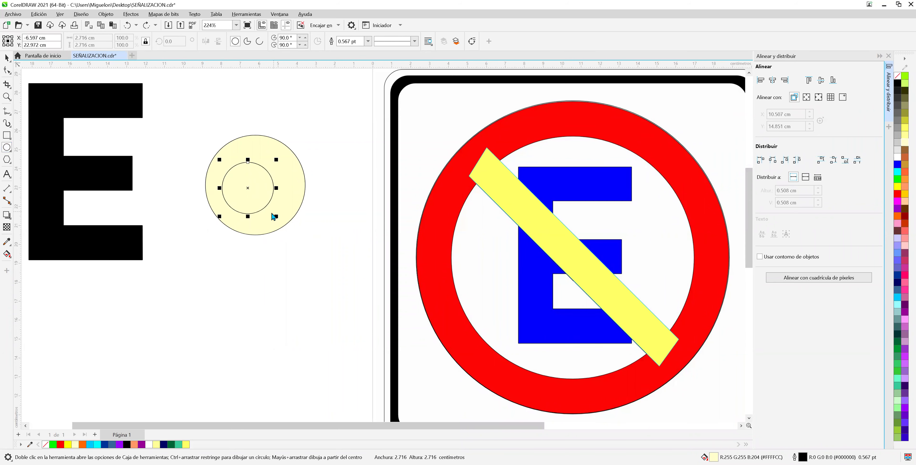
pyautogui.click(898, 189)
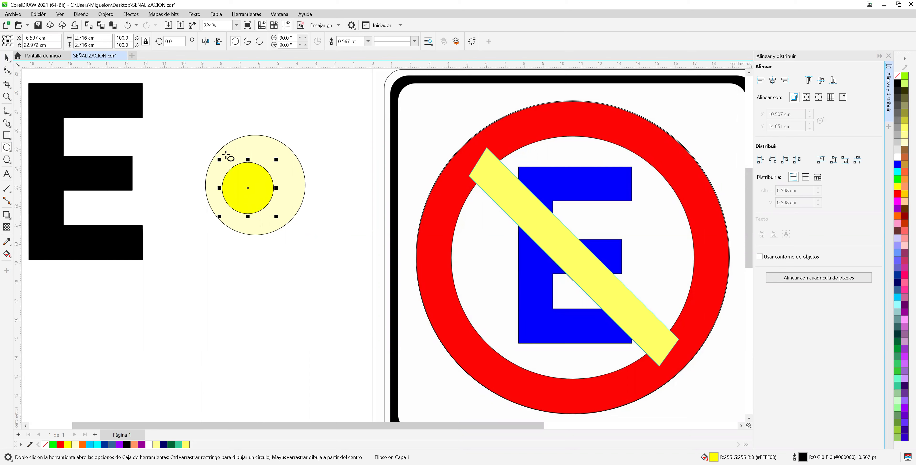
# Step: Align the two circles on their centres horizontally and vertically, and delete the small yellow inner circle
pyautogui.press('space')
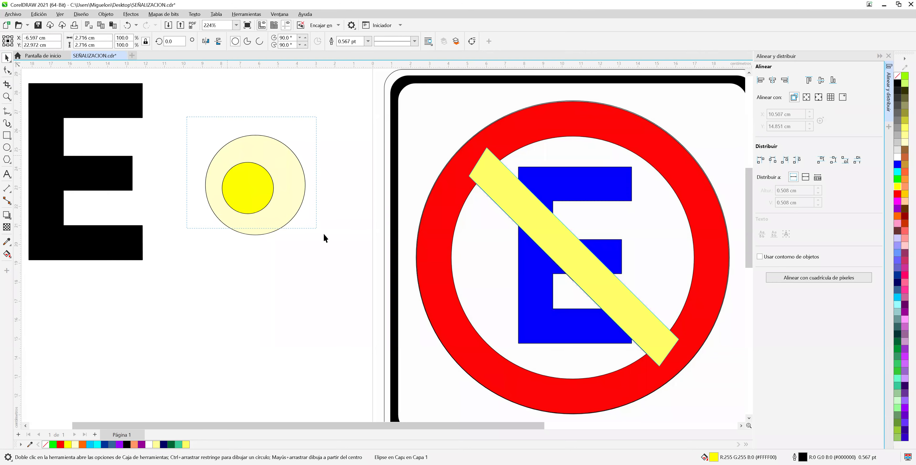
pyautogui.moveTo(175, 92); pyautogui.dragTo(398, 289)
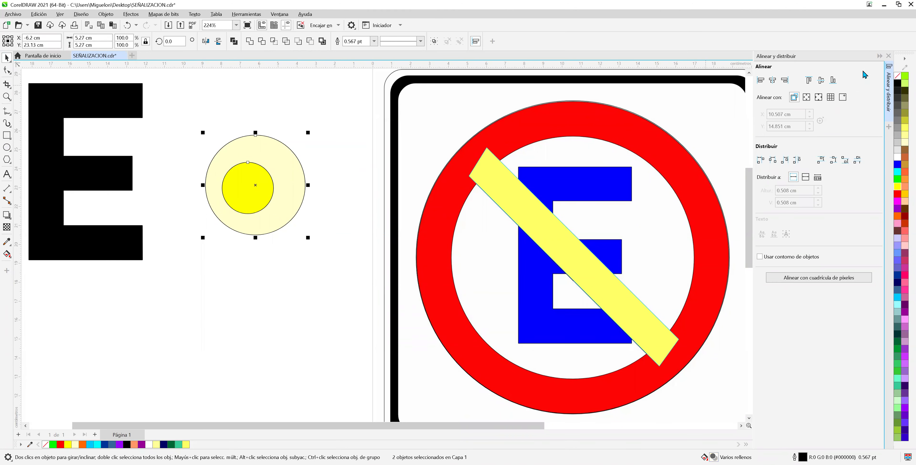
pyautogui.click(774, 81)
pyautogui.click(821, 80)
pyautogui.click(383, 146)
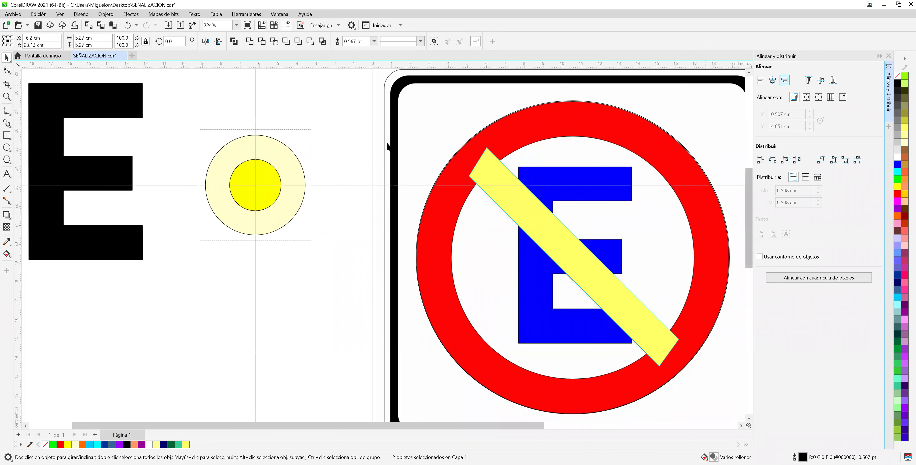
pyautogui.click(241, 167)
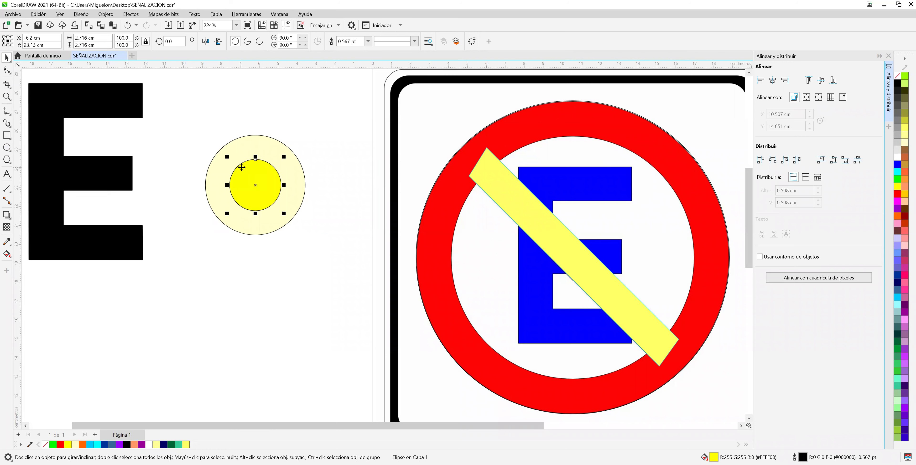
pyautogui.press('Delete')
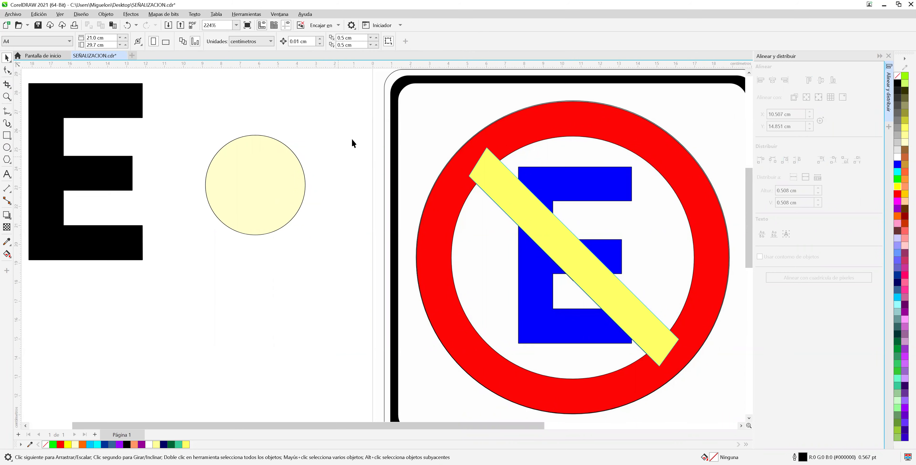
# Step: Create a centred copy of the pale yellow circle about 3.61 cm in diameter and fill it with brown #CC6633
pyautogui.click(261, 160)
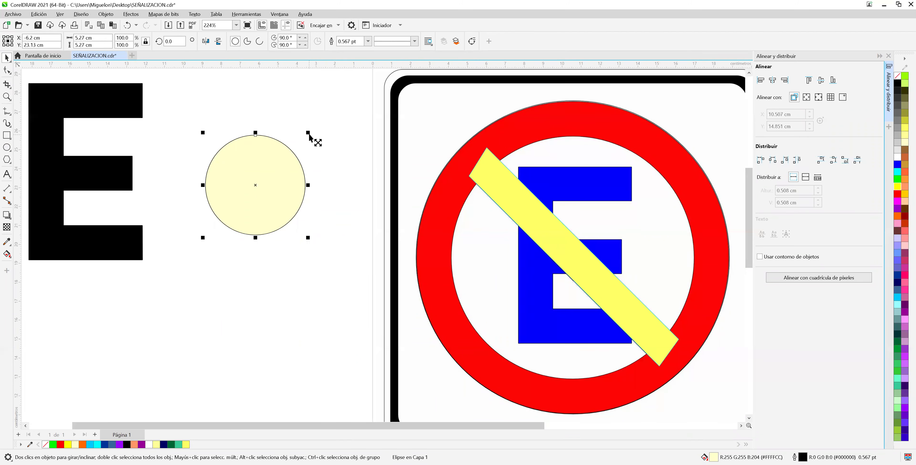
pyautogui.moveTo(309, 135)
pyautogui.mouseDown()
pyautogui.moveTo(295, 156)
pyautogui.moveTo(301, 149)
pyautogui.mouseUp()
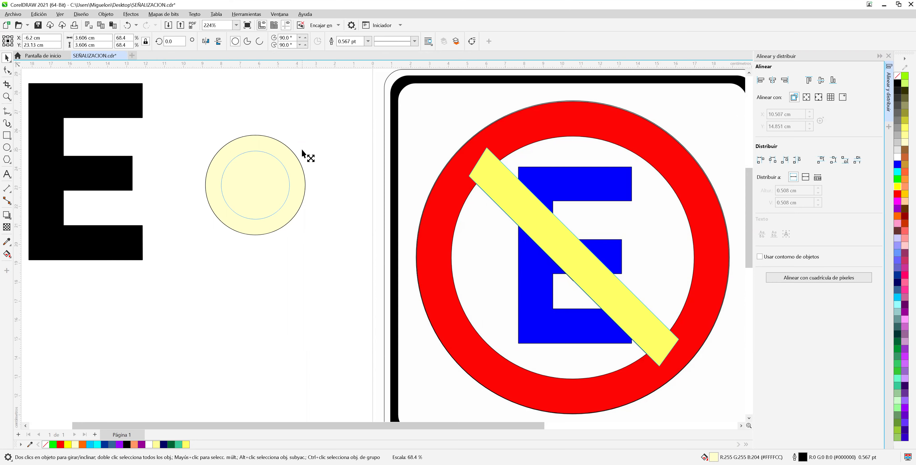
pyautogui.click(301, 150)
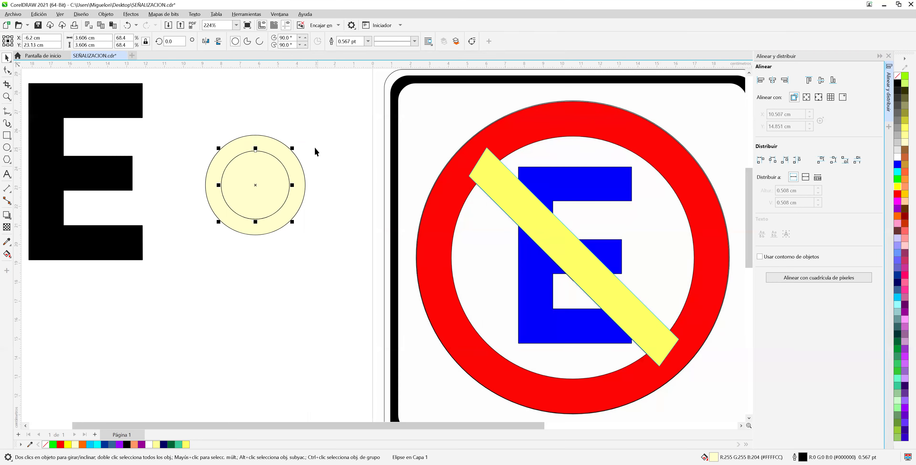
pyautogui.click(905, 159)
pyautogui.click(243, 237)
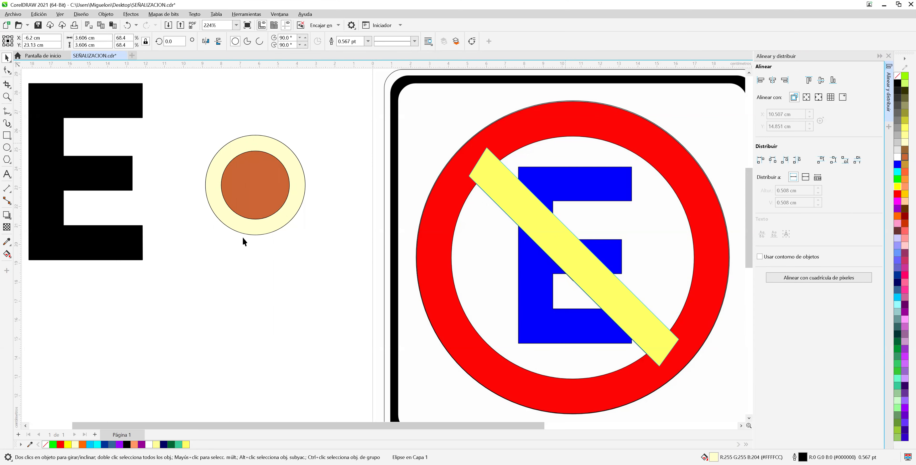
# Step: Create a centred copy of the brown circle about 3.2 cm in diameter and fill it with bright green
pyautogui.click(288, 175)
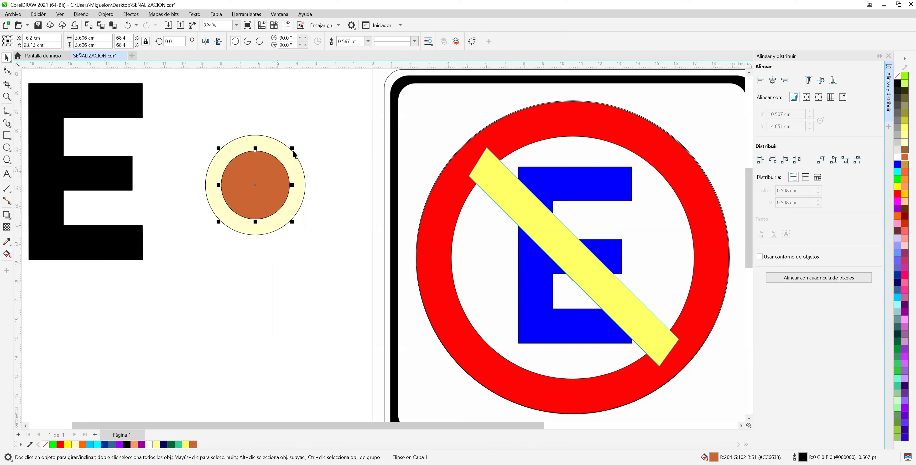
pyautogui.moveTo(292, 149); pyautogui.dragTo(290, 152)
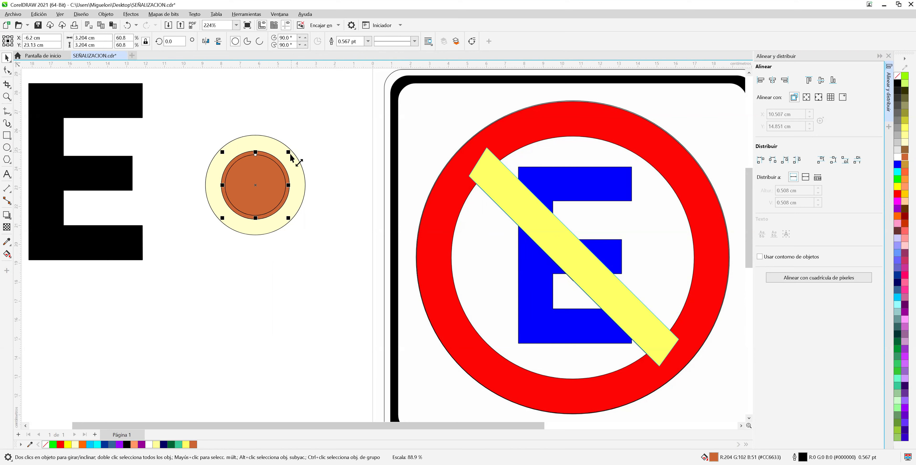
pyautogui.click(897, 179)
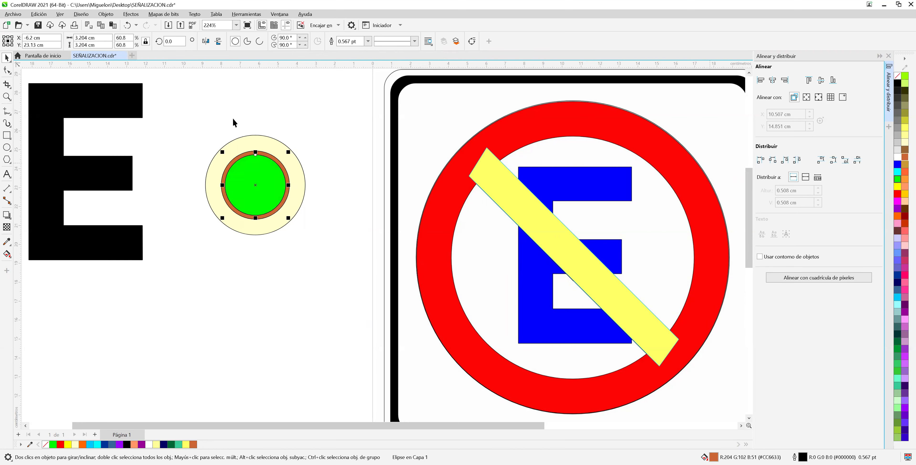
# Step: Delete the three concentric coloured circles and draw an unfilled circle about 10.1 cm in diameter beside the black E
pyautogui.moveTo(196, 121); pyautogui.dragTo(374, 256)
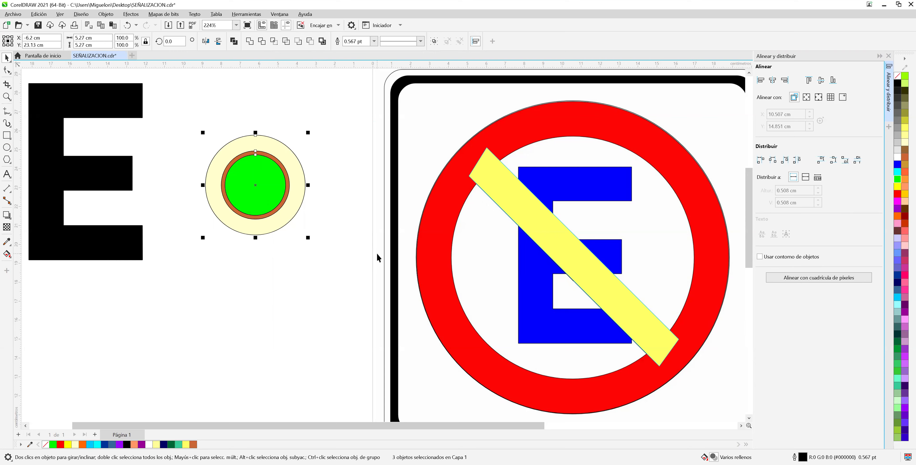
pyautogui.press('Delete')
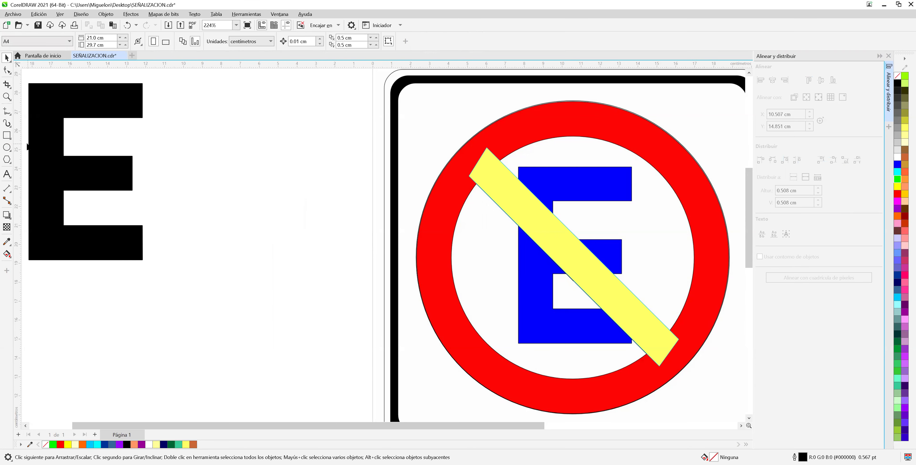
pyautogui.click(7, 147)
pyautogui.moveTo(181, 115); pyautogui.dragTo(336, 305)
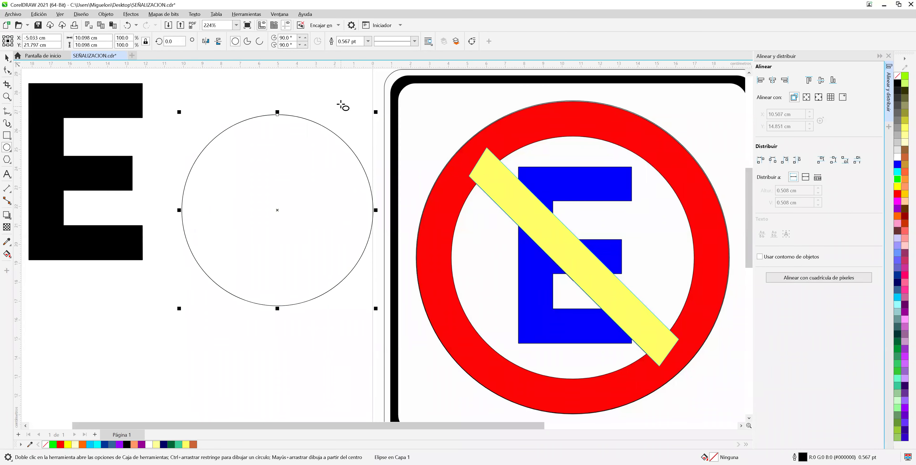
# Step: Create a centred copy about 9.72 cm inside the new circle and repeat the duplication through the centre until the copies reach about 11.07 cm
pyautogui.press('space')
pyautogui.moveTo(376, 113); pyautogui.dragTo(374, 115)
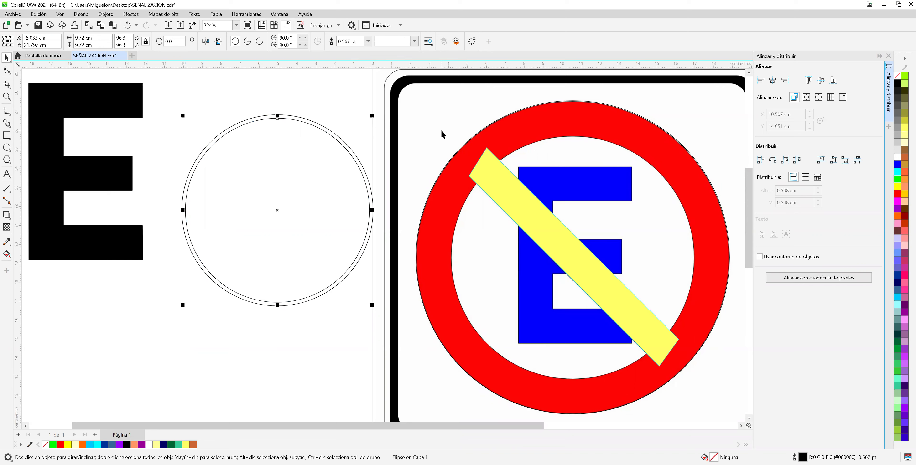
pyautogui.hotkey('ctrl', 'r')
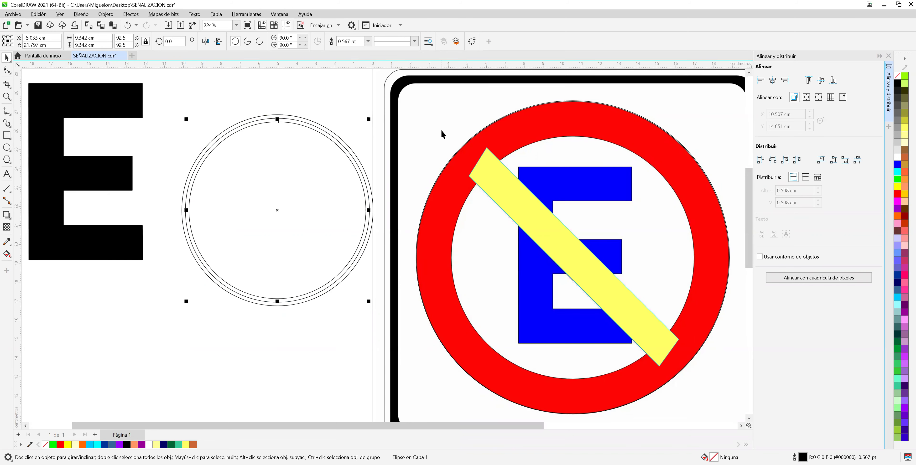
pyautogui.hotkey('ctrl', 'r')
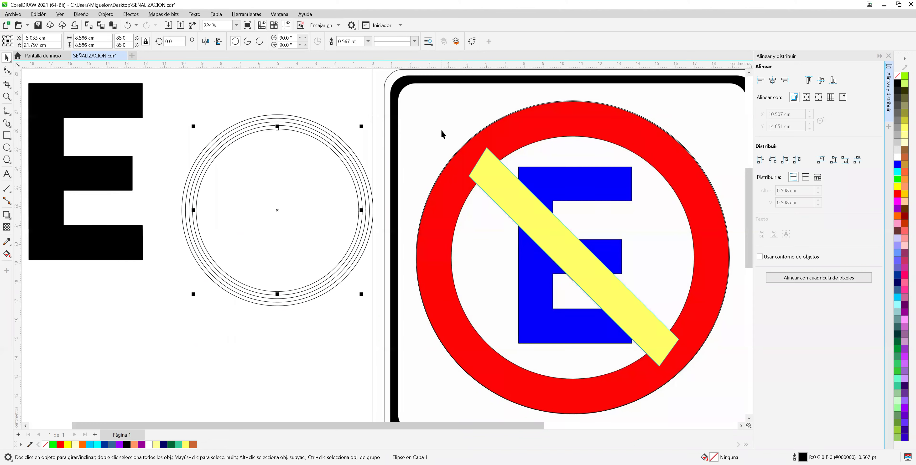
pyautogui.hotkey('ctrl', 'r')
pyautogui.hotkey('ctrl', 'r')
pyautogui.hotkey('ctrl', 'r')
pyautogui.hotkey('ctrl', 'r')
pyautogui.hotkey('ctrl', 'r')
pyautogui.hotkey('ctrl', 'r')
pyautogui.hotkey('ctrl', 'r')
pyautogui.hotkey('ctrl', 'r')
pyautogui.hotkey('ctrl', 'r')
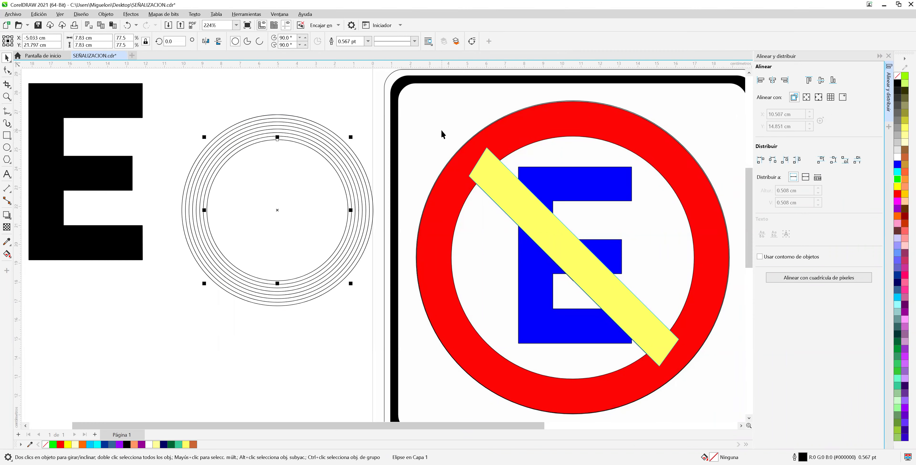
pyautogui.hotkey('ctrl', 'r')
pyautogui.hotkey('ctrl', 'r')
pyautogui.hotkey('ctrl', 'r')
pyautogui.hotkey('ctrl', 'r')
pyautogui.hotkey('ctrl', 'r')
pyautogui.hotkey('ctrl', 'r')
pyautogui.hotkey('ctrl', 'r')
pyautogui.hotkey('ctrl', 'r')
pyautogui.hotkey('ctrl', 'r')
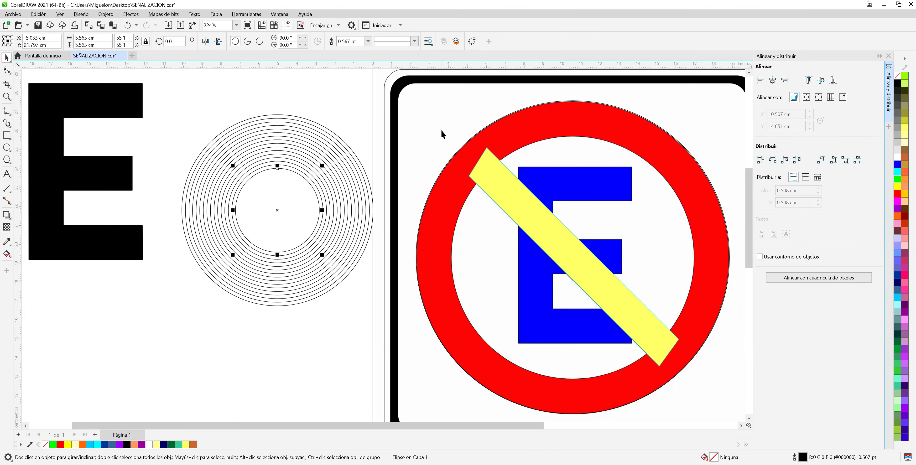
pyautogui.hotkey('ctrl', 'r')
pyautogui.hotkey('ctrl', 'r')
pyautogui.hotkey('ctrl', 'r')
pyautogui.hotkey('ctrl', 'r')
pyautogui.hotkey('ctrl', 'r')
pyautogui.hotkey('ctrl', 'r')
pyautogui.hotkey('ctrl', 'r')
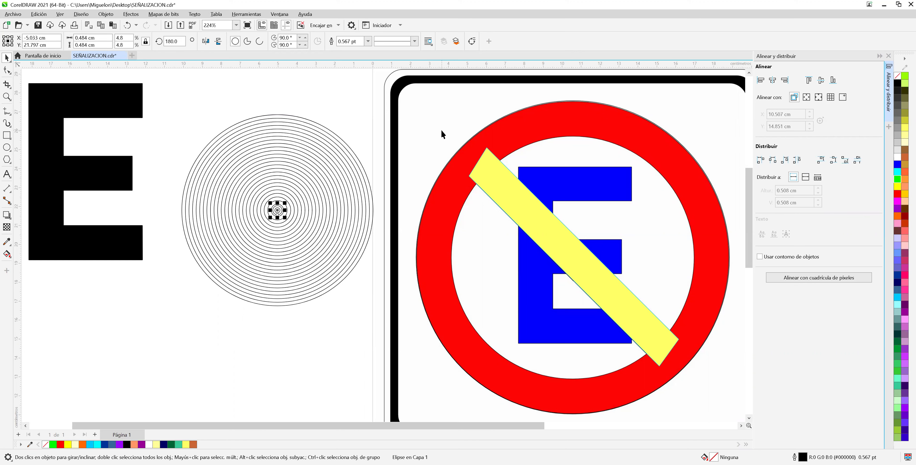
pyautogui.hotkey('ctrl', 'r')
pyautogui.hotkey('ctrl', 'r')
pyautogui.hotkey('ctrl', 'r')
pyautogui.hotkey('ctrl', 'r')
pyautogui.hotkey('ctrl', 'r')
pyautogui.hotkey('ctrl', 'r')
pyautogui.hotkey('ctrl', 'r')
pyautogui.hotkey('ctrl', 'r')
pyautogui.hotkey('ctrl', 'r')
pyautogui.hotkey('ctrl', 'r')
pyautogui.hotkey('ctrl', 'r')
pyautogui.hotkey('ctrl', 'r')
pyautogui.hotkey('ctrl', 'r')
pyautogui.hotkey('ctrl', 'r')
pyautogui.hotkey('ctrl', 'r')
pyautogui.hotkey('ctrl', 'r')
pyautogui.hotkey('ctrl', 'r')
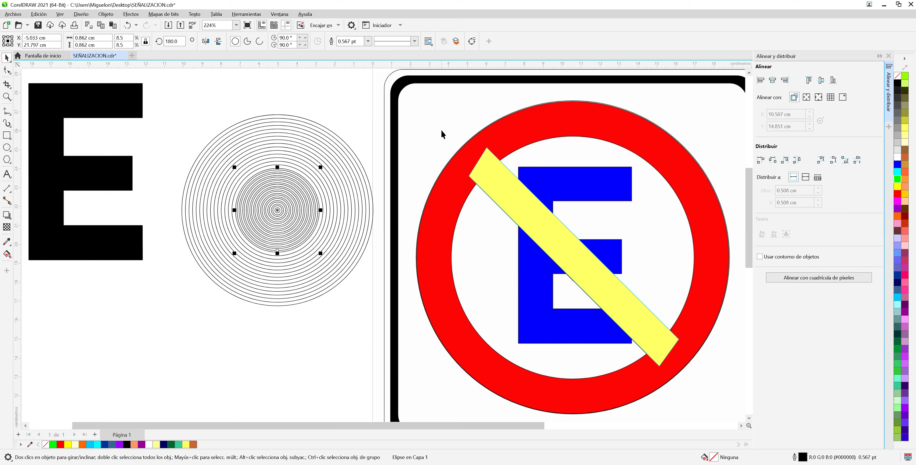
pyautogui.hotkey('ctrl', 'r')
pyautogui.hotkey('ctrl', 'r')
pyautogui.hotkey('ctrl', 'r')
pyautogui.hotkey('ctrl', 'r')
pyautogui.hotkey('ctrl', 'r')
pyautogui.hotkey('ctrl', 'r')
pyautogui.hotkey('ctrl', 'r')
pyautogui.hotkey('ctrl', 'r')
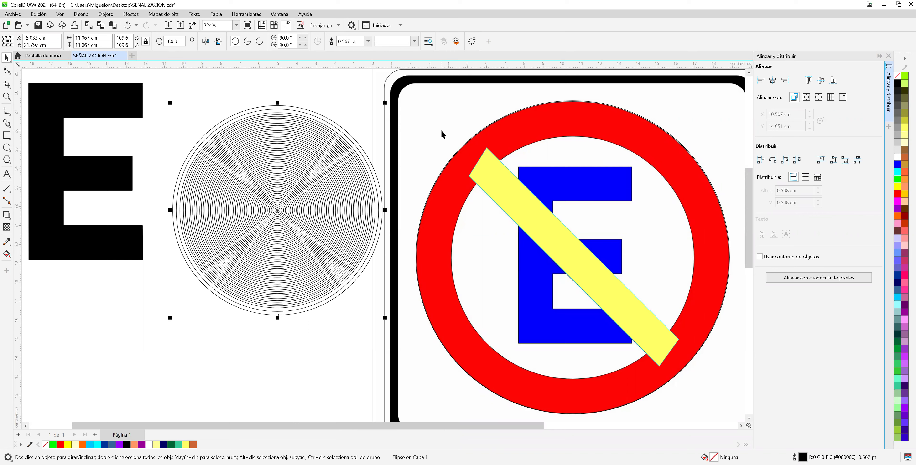
# Step: Delete all the concentric circles beside the black E
pyautogui.click(422, 107)
pyautogui.moveTo(156, 83); pyautogui.dragTo(400, 332)
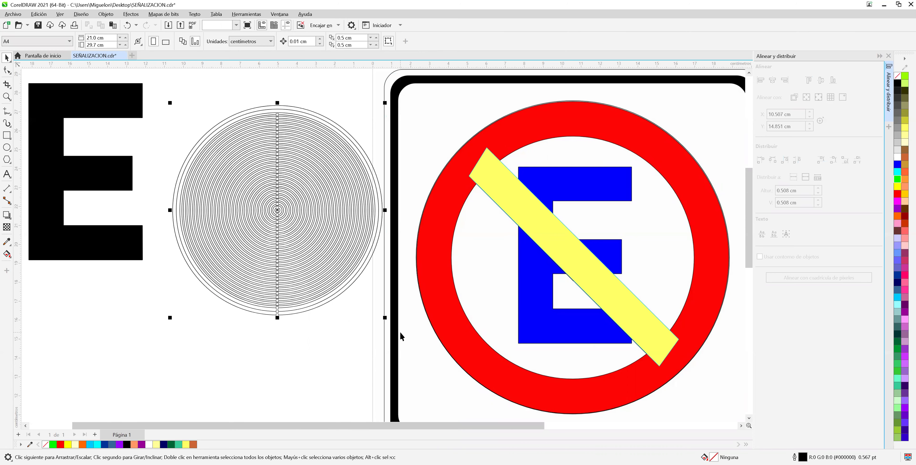
pyautogui.press('Delete')
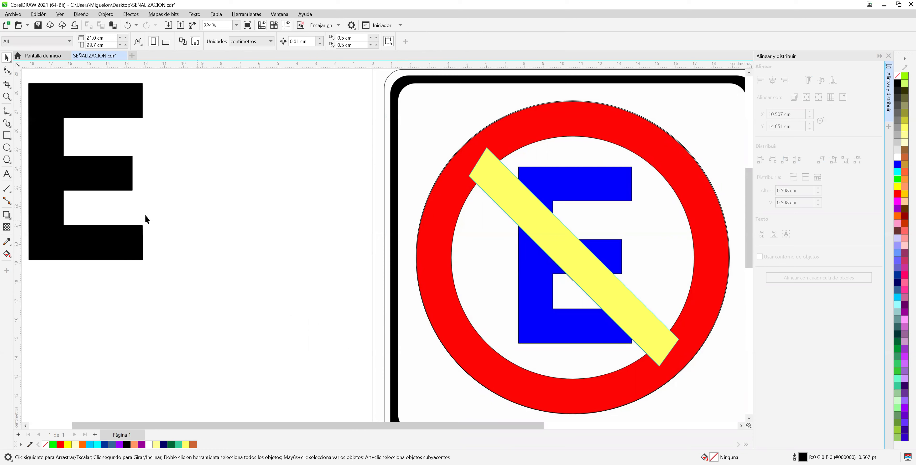
# Step: Draw an unfilled circle about 7.93 cm in diameter between the black E and the sign
pyautogui.click(9, 150)
pyautogui.moveTo(213, 133); pyautogui.dragTo(239, 160)
pyautogui.moveTo(246, 191); pyautogui.dragTo(365, 286)
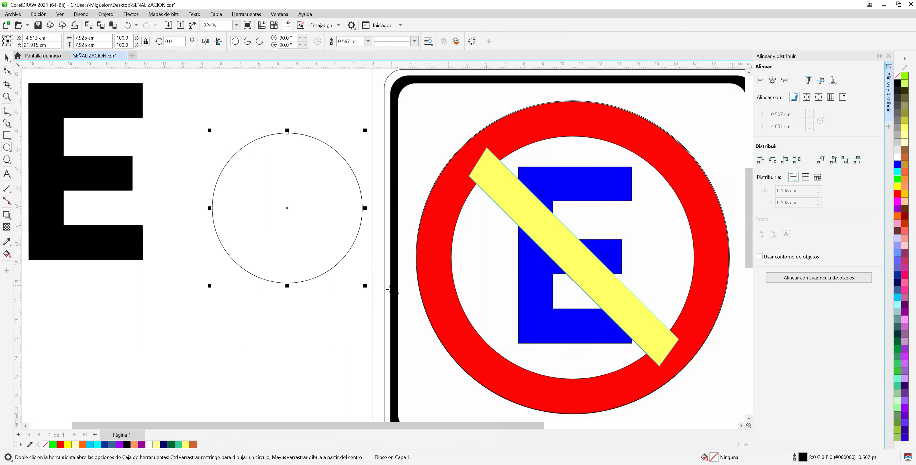
pyautogui.press('space')
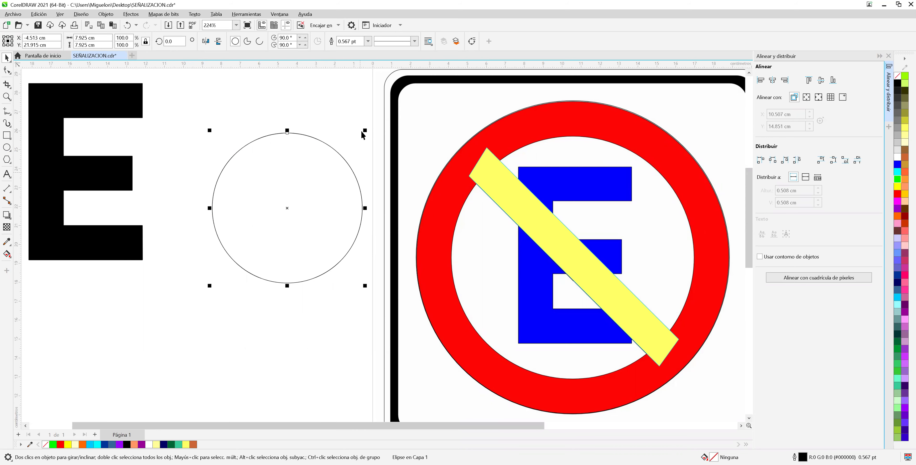
# Step: Try scaled copies of the circle, one anchored at its corner at about 7.13 cm and one centred at about 5.99 cm, undoing each
pyautogui.moveTo(364, 131); pyautogui.dragTo(359, 147)
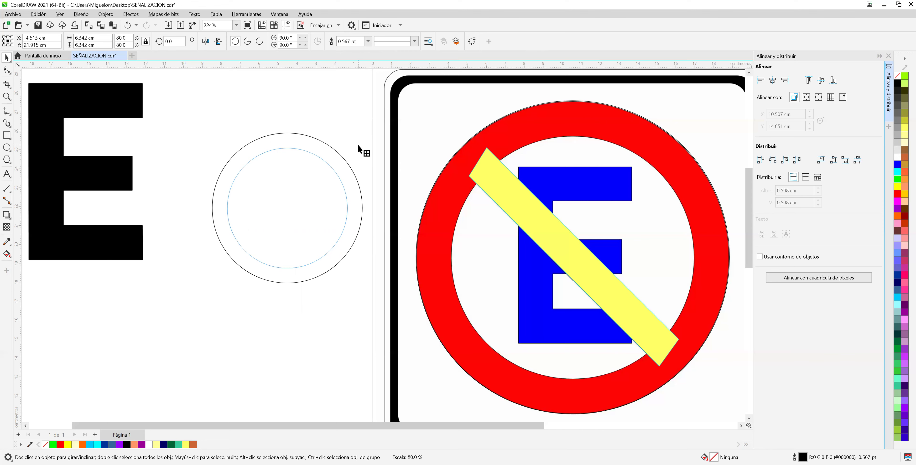
pyautogui.moveTo(359, 150); pyautogui.dragTo(359, 148)
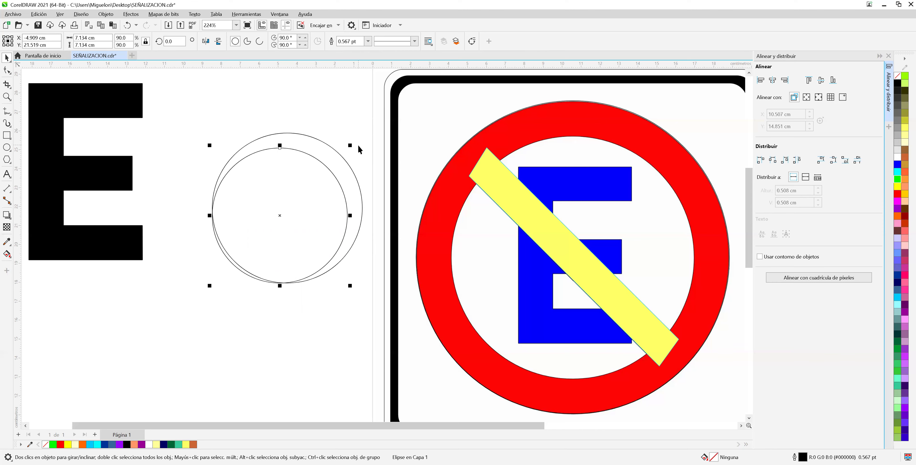
pyautogui.hotkey('ctrl', 'z')
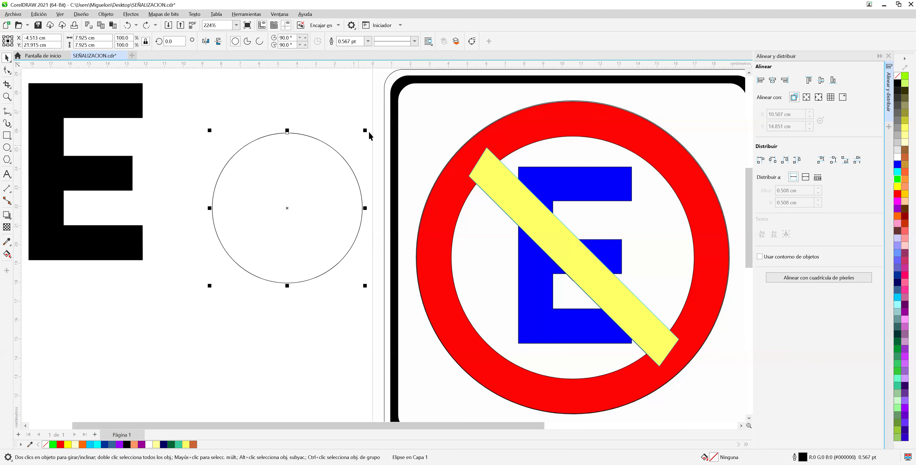
pyautogui.moveTo(366, 131); pyautogui.dragTo(358, 150)
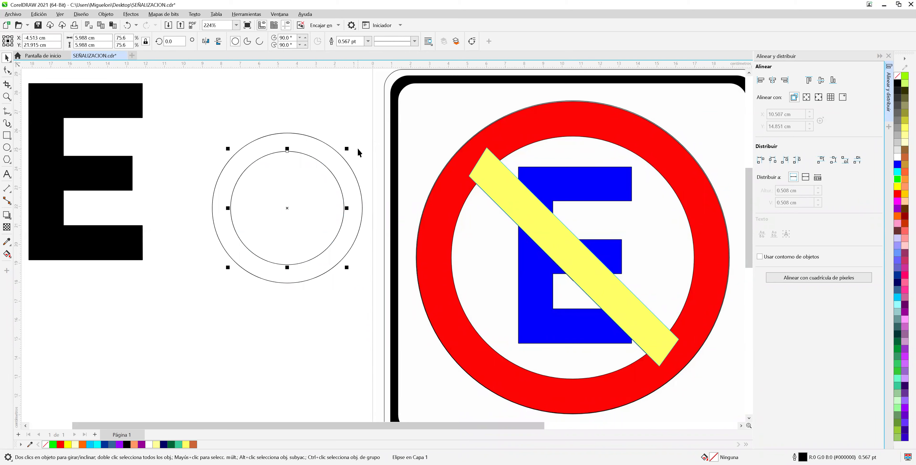
pyautogui.hotkey('ctrl', 'z')
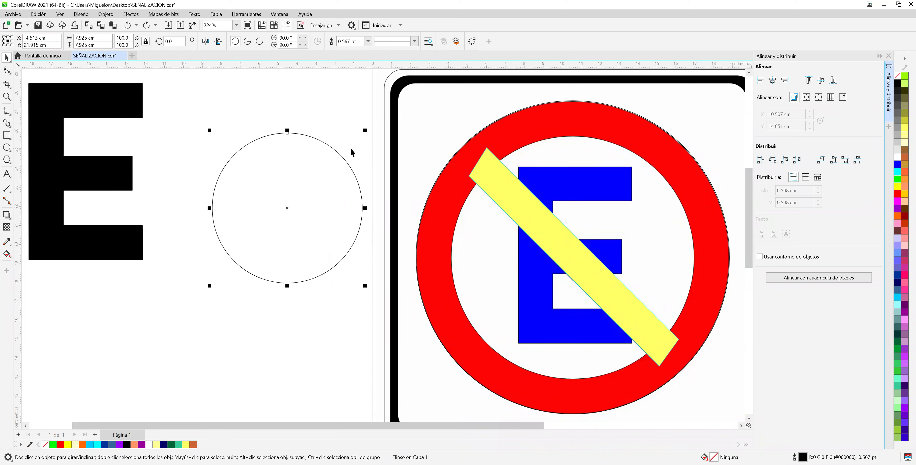
pyautogui.moveTo(365, 130); pyautogui.dragTo(357, 150)
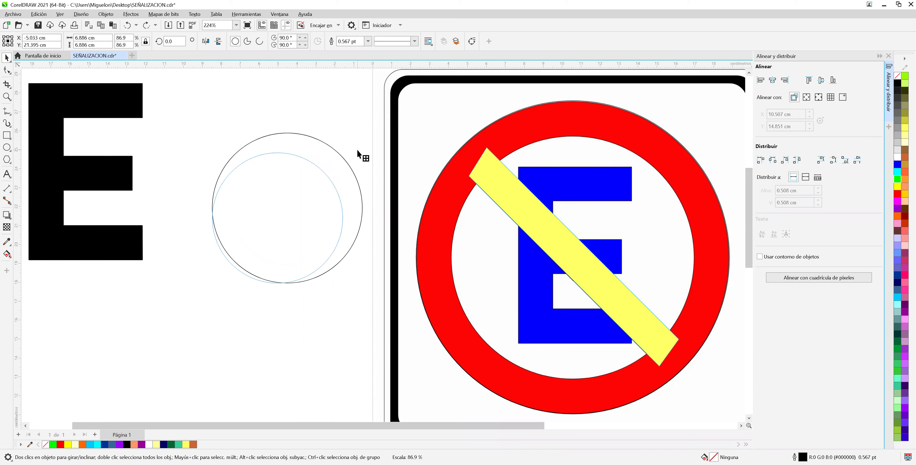
pyautogui.moveTo(357, 149); pyautogui.dragTo(376, 159)
pyautogui.hotkey('ctrl', 'z')
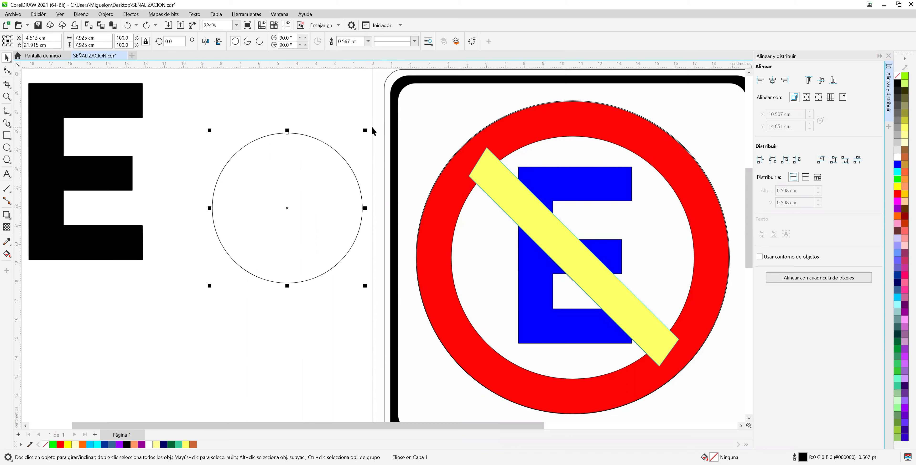
# Step: Create centred copies of the circle at about 6.44 cm and 5.16 cm, and delete both copies
pyautogui.moveTo(363, 129); pyautogui.dragTo(359, 144)
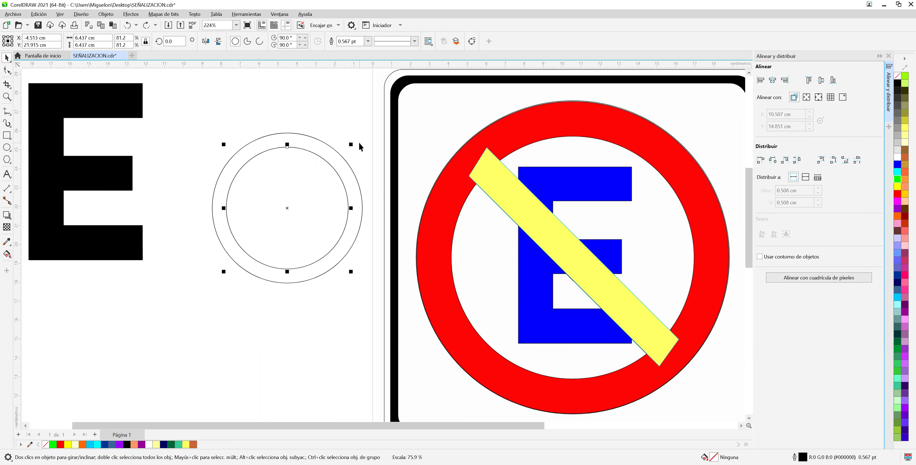
pyautogui.moveTo(358, 147); pyautogui.dragTo(349, 157)
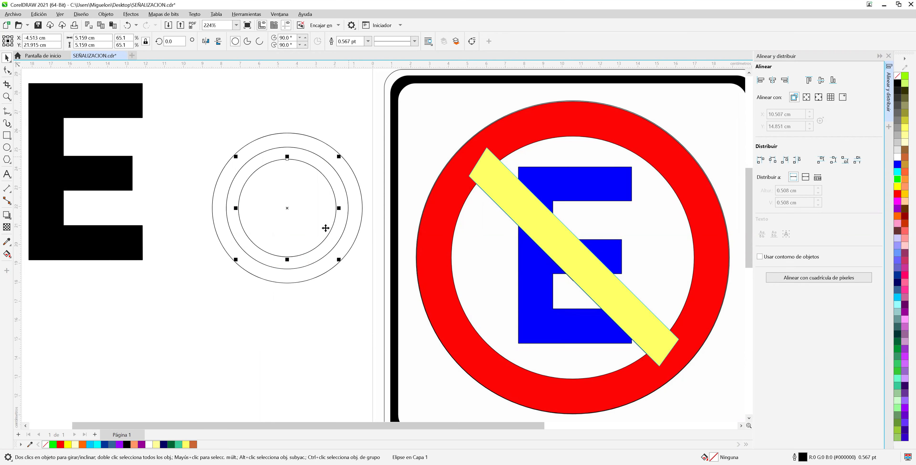
pyautogui.press('Delete')
pyautogui.press('Tab')
pyautogui.press('Delete')
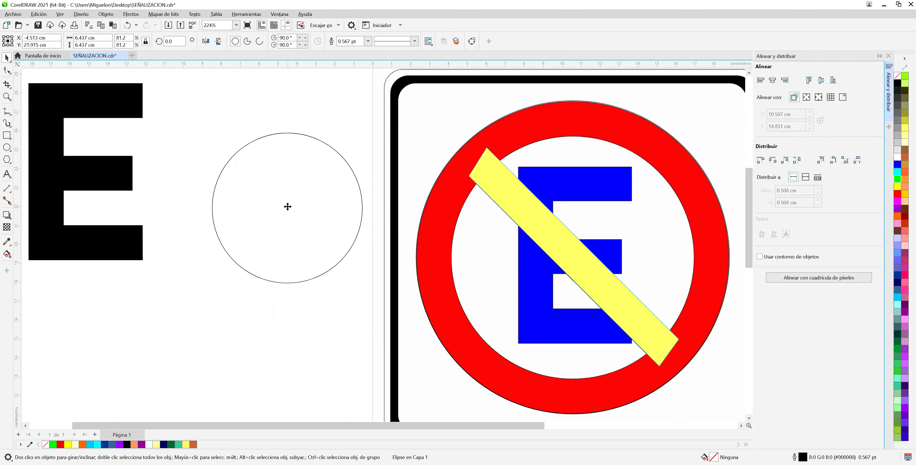
# Step: Create a centred copy of the remaining circle at about 4.81 cm in diameter
pyautogui.click(343, 153)
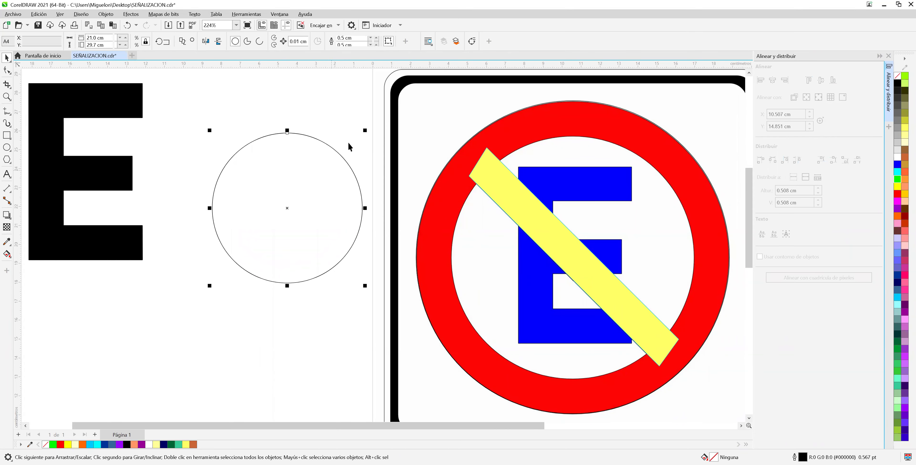
pyautogui.moveTo(365, 132); pyautogui.dragTo(348, 162)
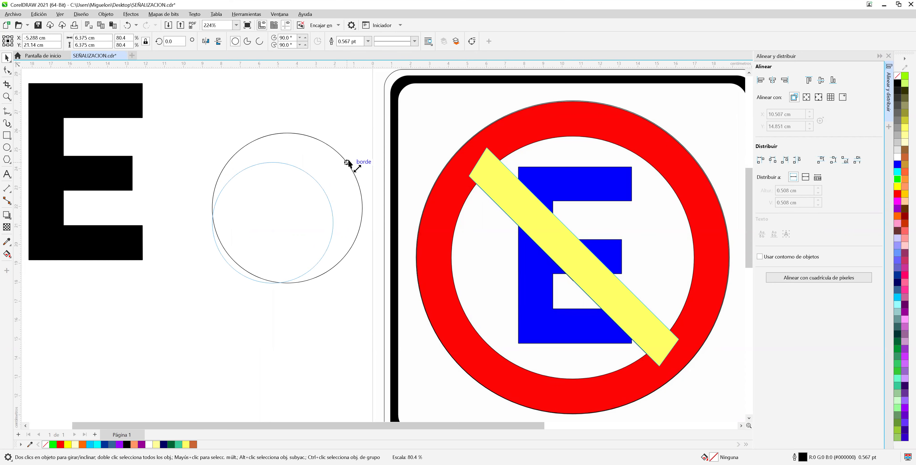
pyautogui.press('shift')
pyautogui.moveTo(348, 162); pyautogui.dragTo(348, 162)
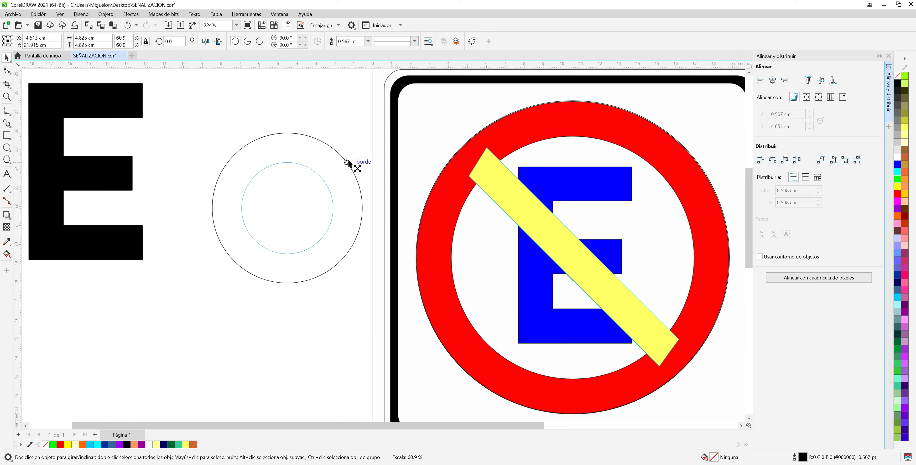
pyautogui.moveTo(348, 162); pyautogui.dragTo(350, 164)
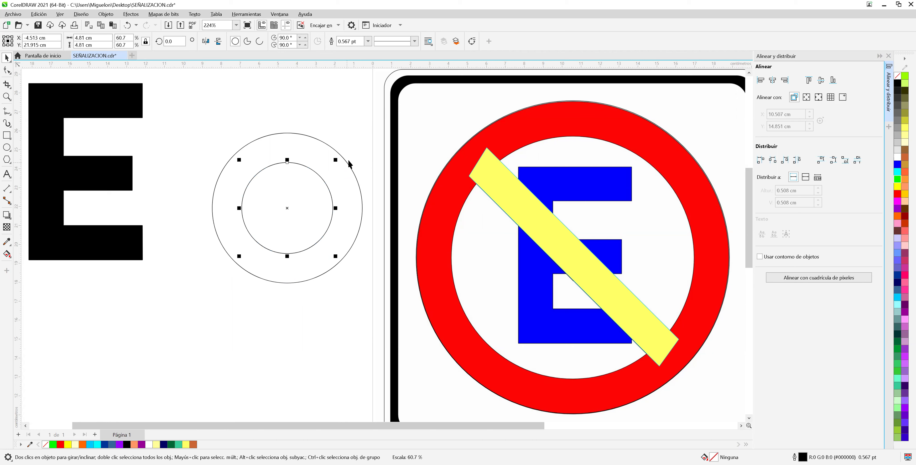
# Step: Delete the two concentric practice circles beside the sign
pyautogui.click(358, 131)
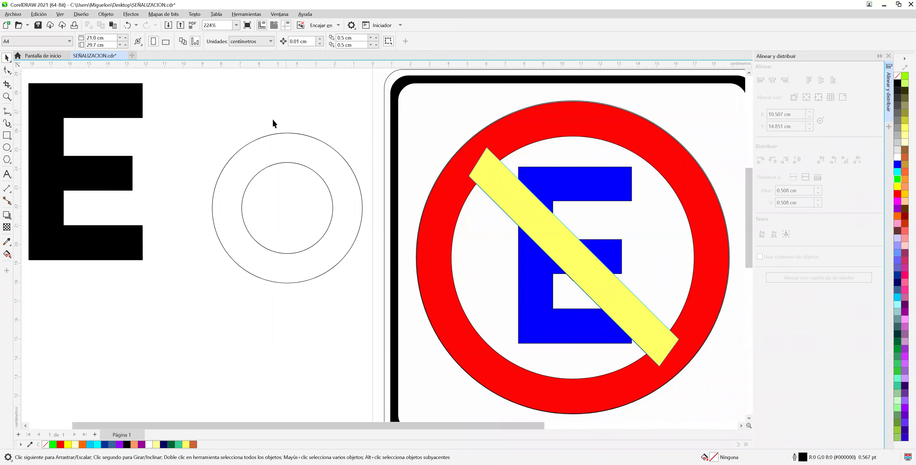
pyautogui.moveTo(303, 239); pyautogui.dragTo(358, 288)
pyautogui.moveTo(383, 316); pyautogui.dragTo(382, 316)
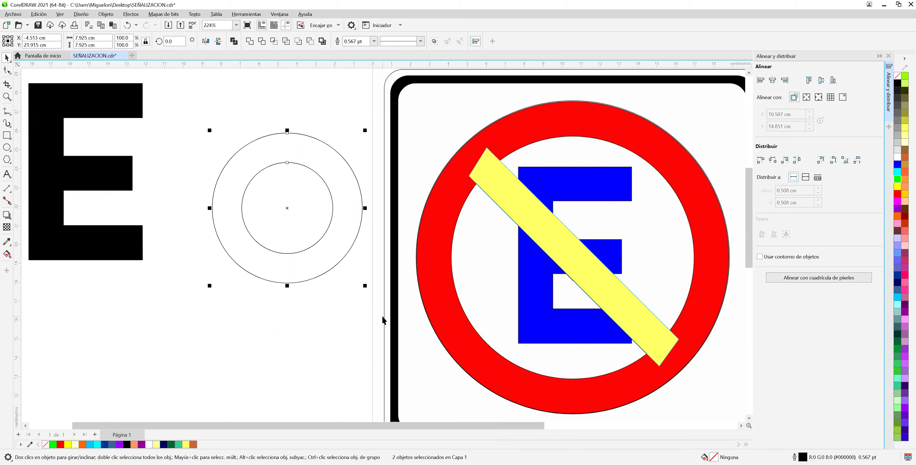
pyautogui.press('Delete')
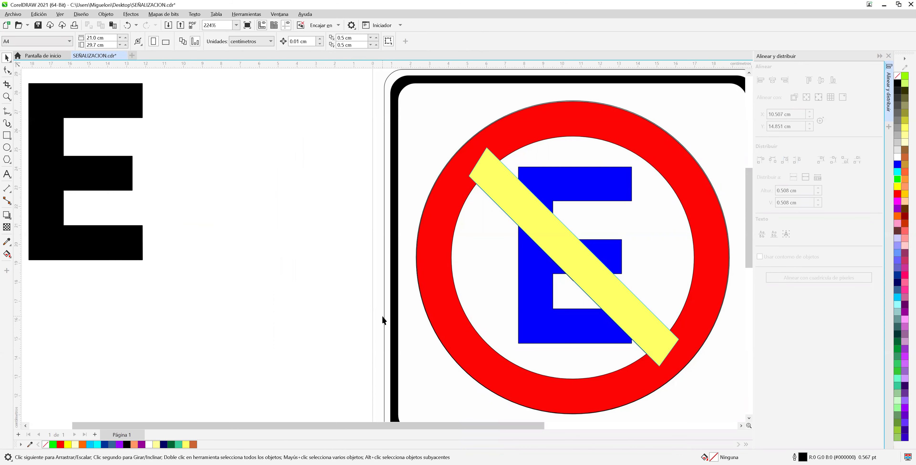
# Step: Create a centred copy of the unfilled circle around the red ring, sized to about 12.73 cm to match the ring's inner edge
pyautogui.click(692, 172)
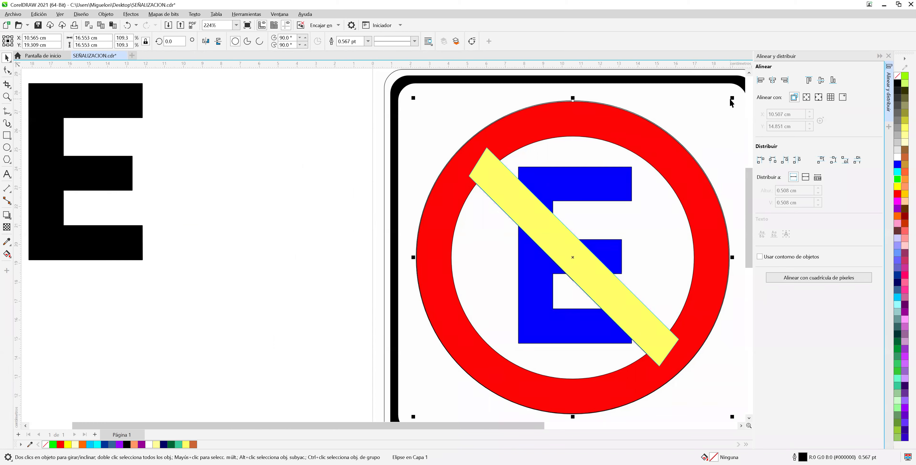
pyautogui.moveTo(730, 99); pyautogui.dragTo(725, 112)
pyautogui.click(686, 135)
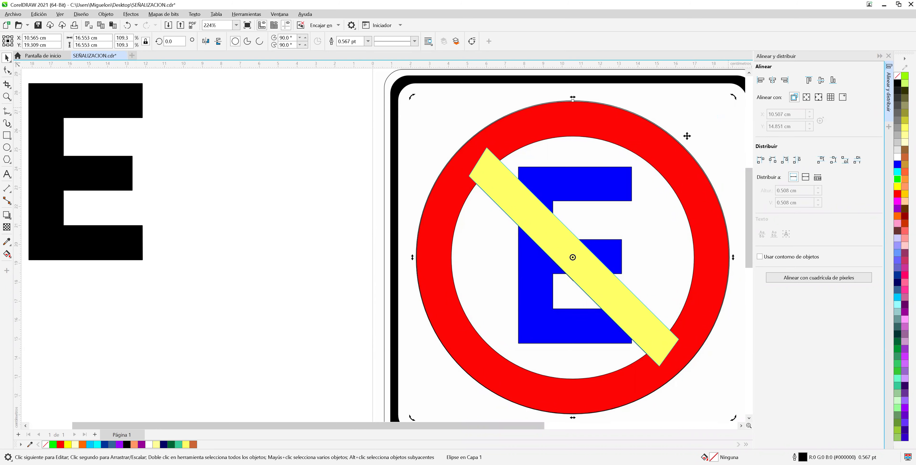
pyautogui.click(665, 145)
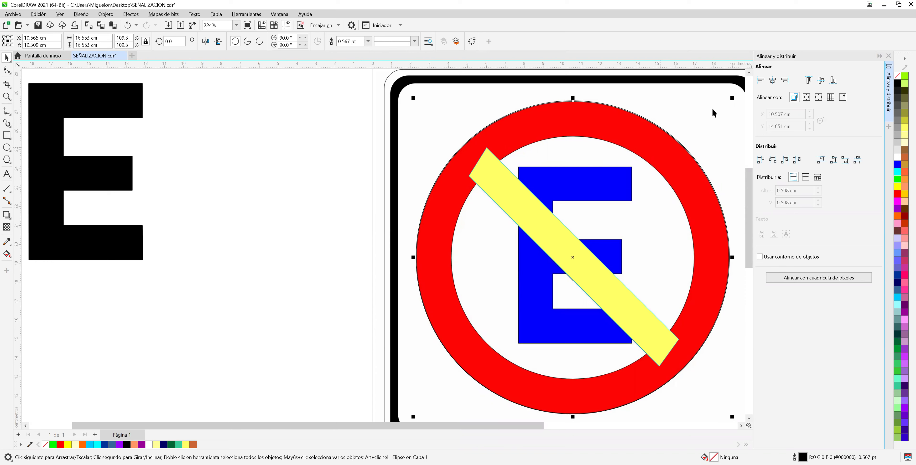
pyautogui.moveTo(732, 98); pyautogui.dragTo(713, 133)
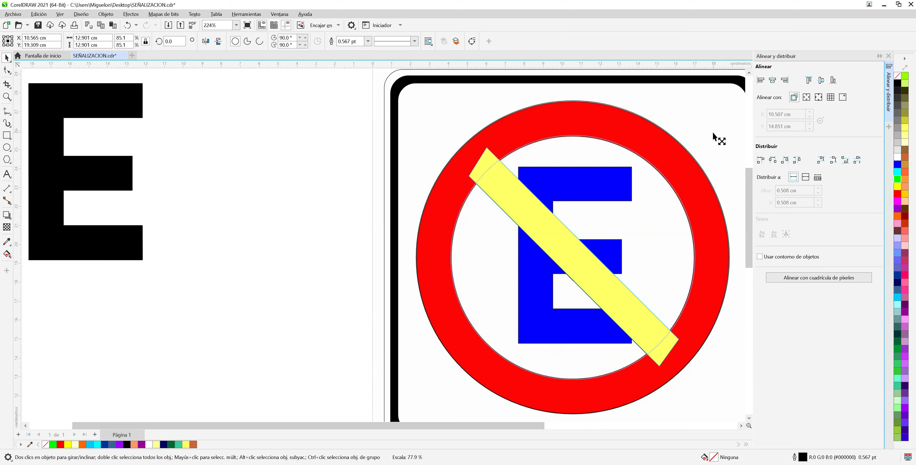
pyautogui.moveTo(713, 134); pyautogui.dragTo(714, 133)
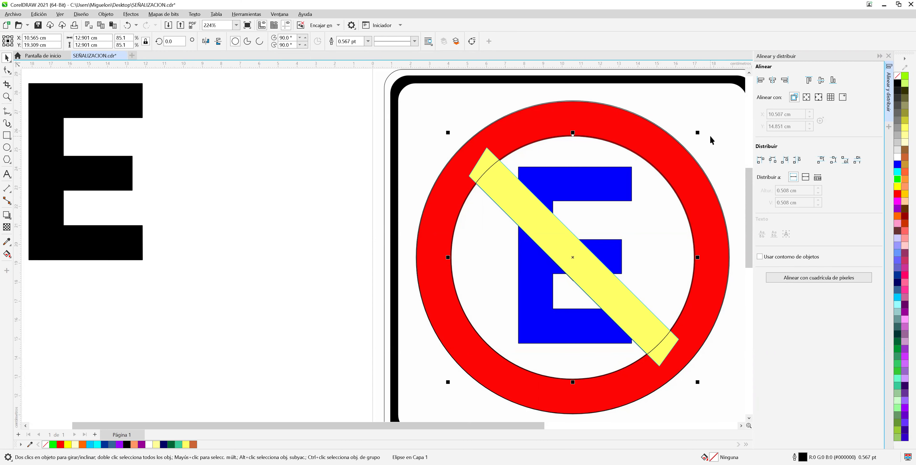
pyautogui.scroll(5, 684, 155)
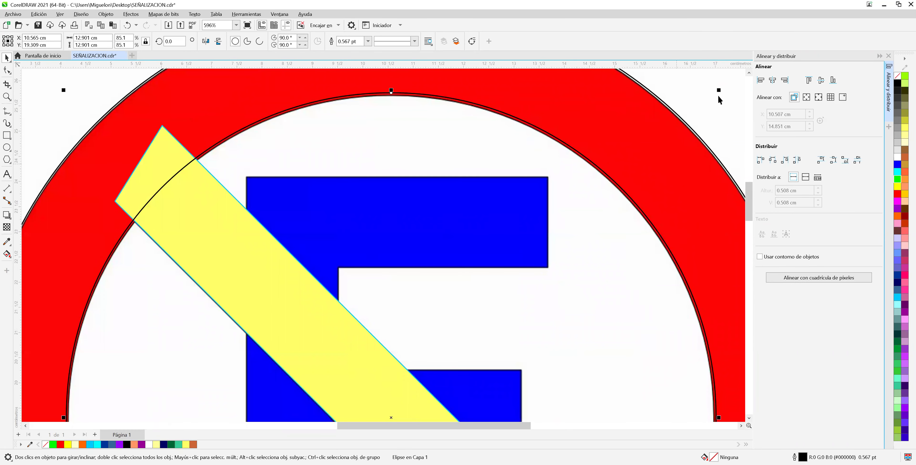
pyautogui.moveTo(719, 93); pyautogui.dragTo(718, 100)
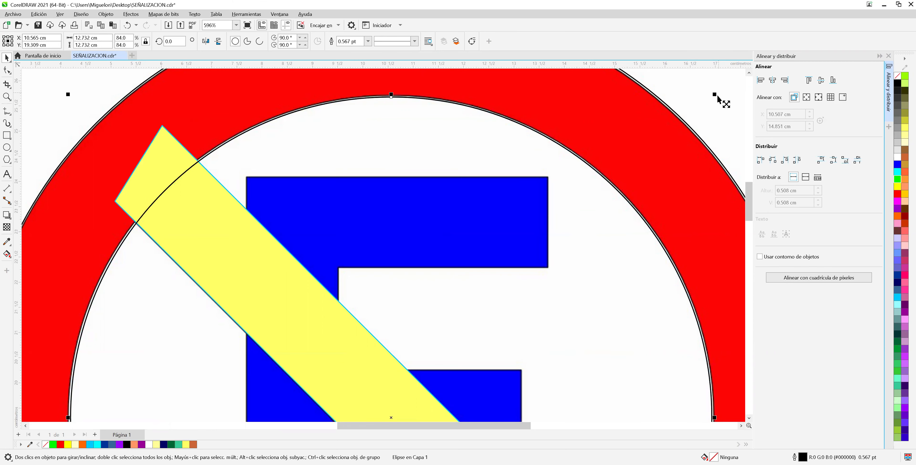
# Step: Move the black E farther from the sign and place the 12.73 cm inner circle beside it
pyautogui.scroll(-1, 670, 197)
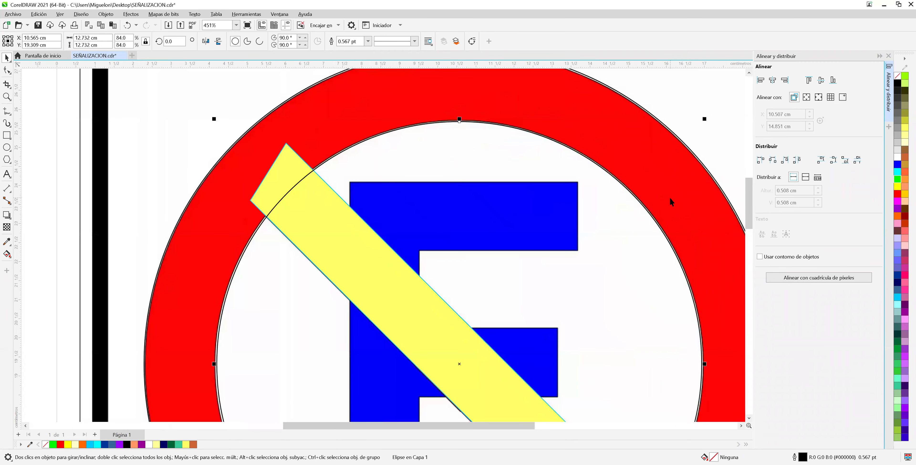
pyautogui.scroll(-3, 669, 198)
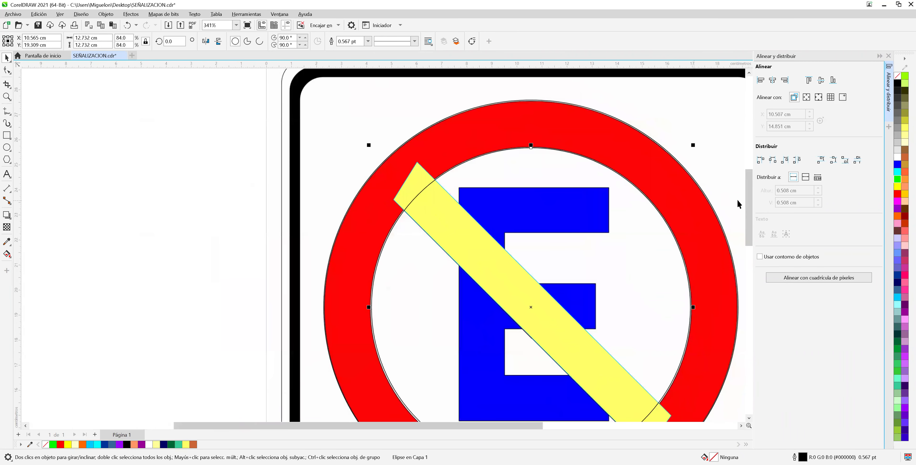
pyautogui.scroll(-1, 737, 199)
pyautogui.scroll(-1, 747, 213)
pyautogui.scroll(-1, 747, 214)
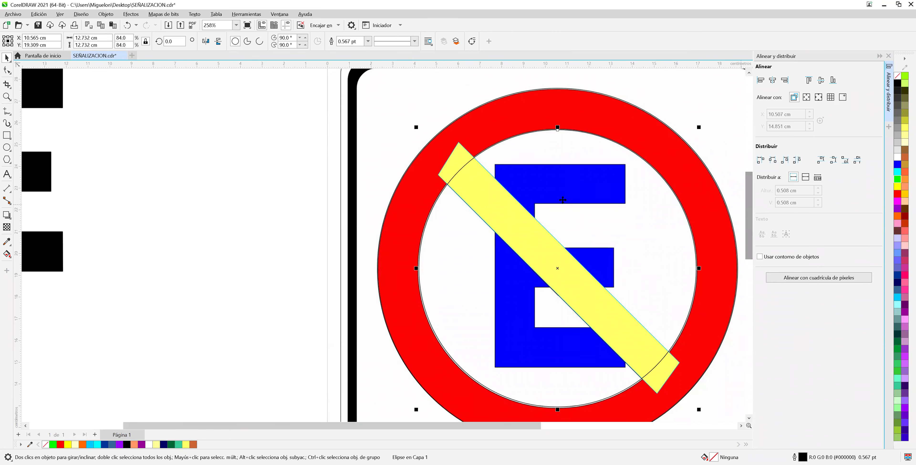
pyautogui.scroll(-1, 612, 259)
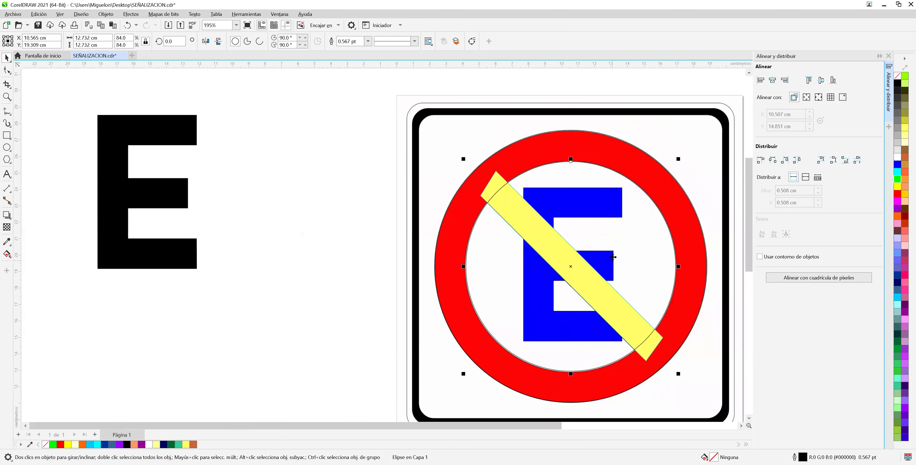
pyautogui.scroll(-1, 613, 257)
pyautogui.scroll(-1, 564, 203)
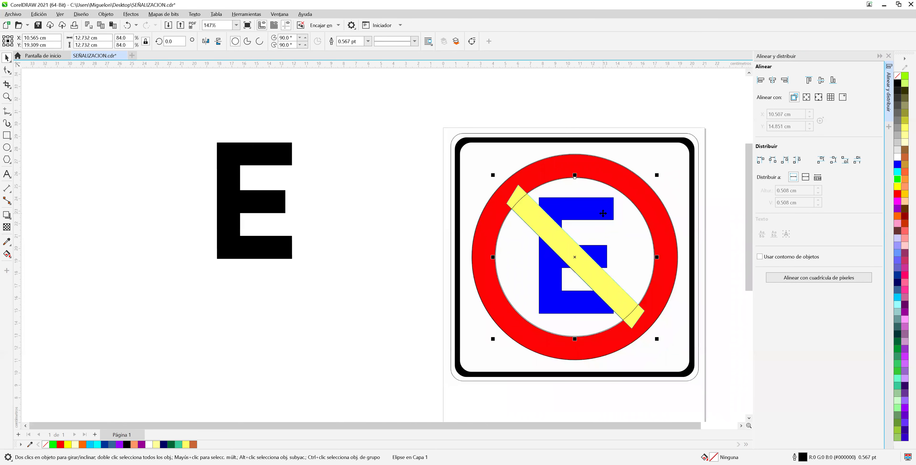
pyautogui.moveTo(241, 165); pyautogui.dragTo(76, 165)
pyautogui.moveTo(599, 206); pyautogui.dragTo(356, 179)
# Step: Move the large outline circle up off the red ring and fill the circle beside the black E with pale yellow
pyautogui.moveTo(579, 185); pyautogui.dragTo(533, 112)
pyautogui.click(242, 197)
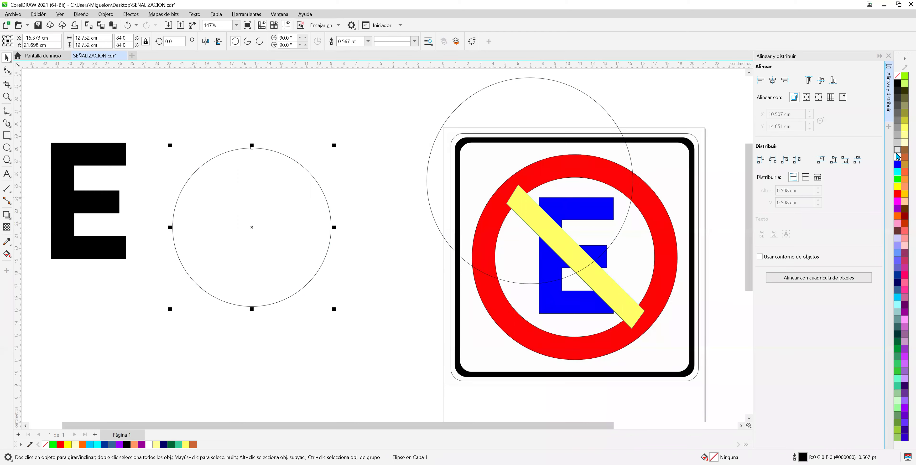
pyautogui.click(904, 135)
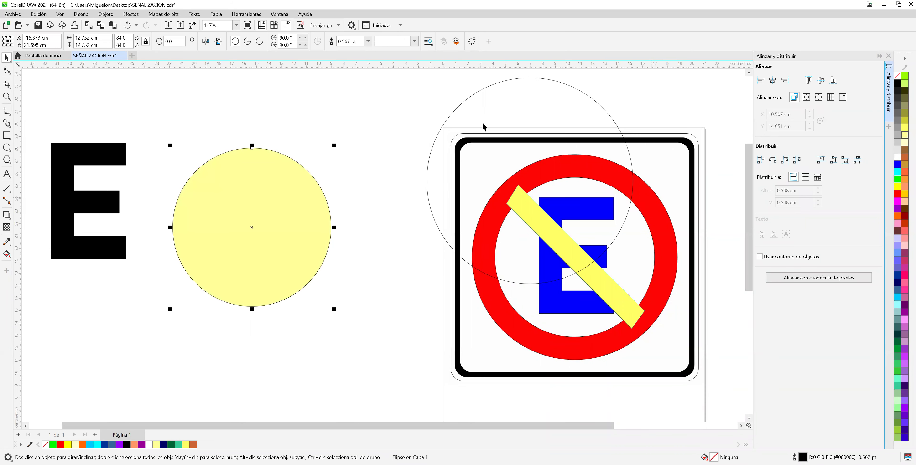
# Step: Fill the large outline circle with black and place it so the pale yellow circle overlaps its edge
pyautogui.click(629, 140)
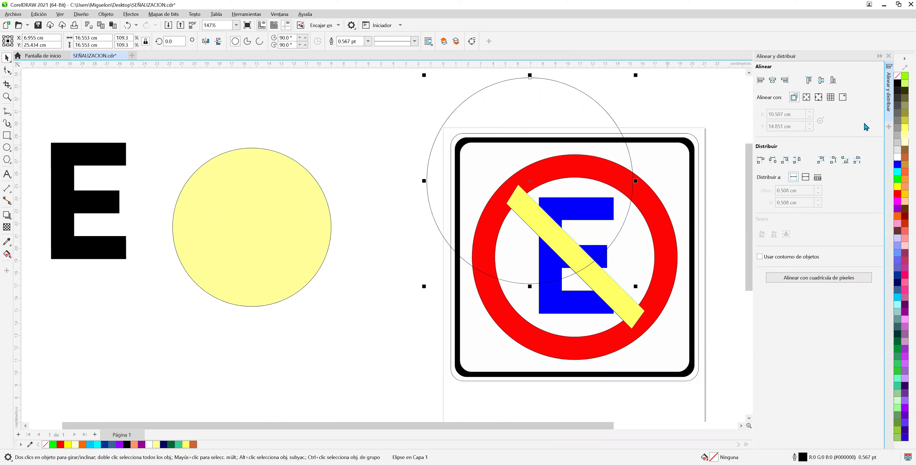
pyautogui.click(897, 84)
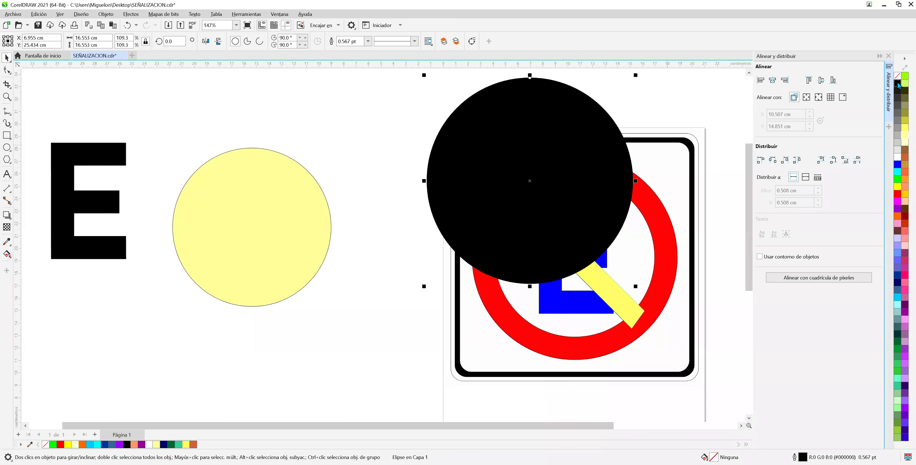
pyautogui.moveTo(459, 185); pyautogui.dragTo(409, 236)
pyautogui.moveTo(244, 177); pyautogui.dragTo(341, 152)
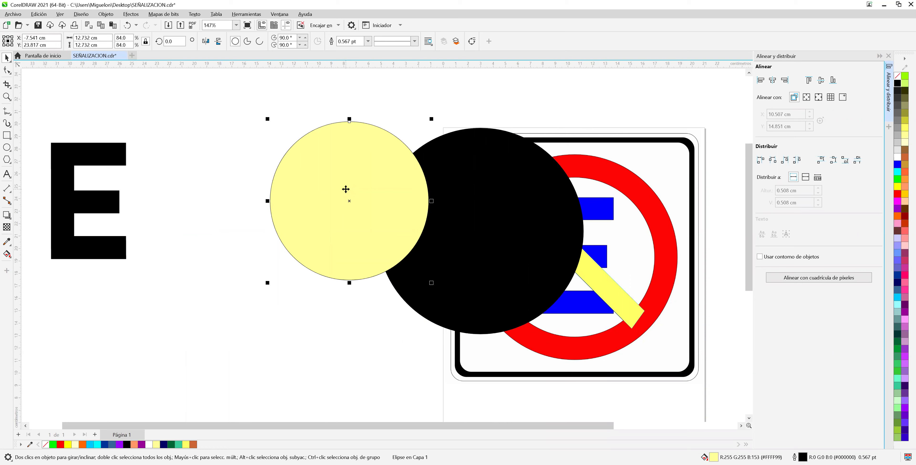
# Step: Align the pale yellow and black circles on their centres, both horizontally and vertically
pyautogui.click(193, 85)
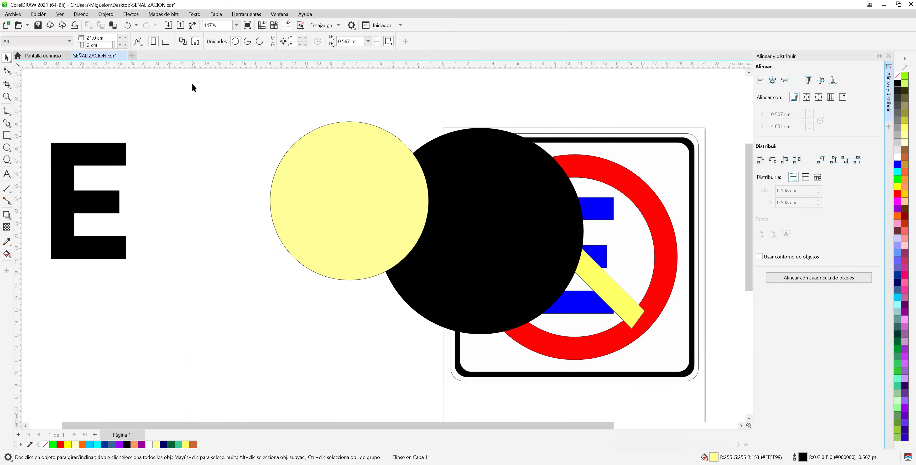
pyautogui.moveTo(194, 84); pyautogui.dragTo(628, 360)
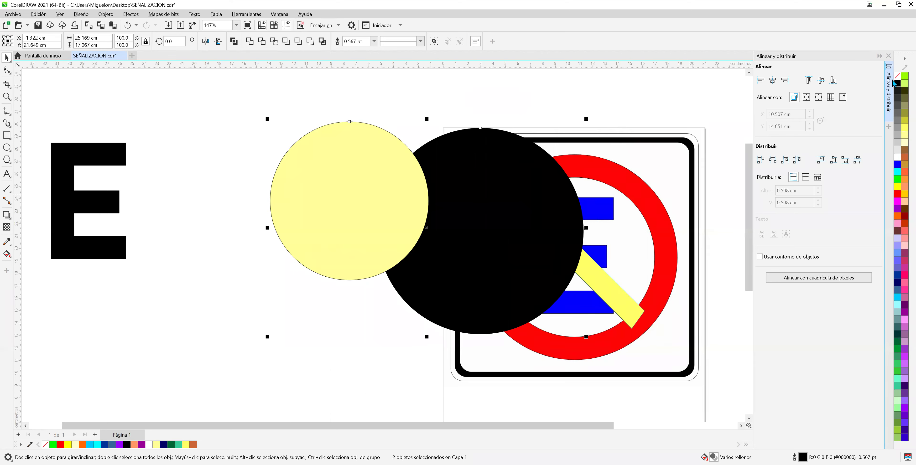
pyautogui.click(772, 82)
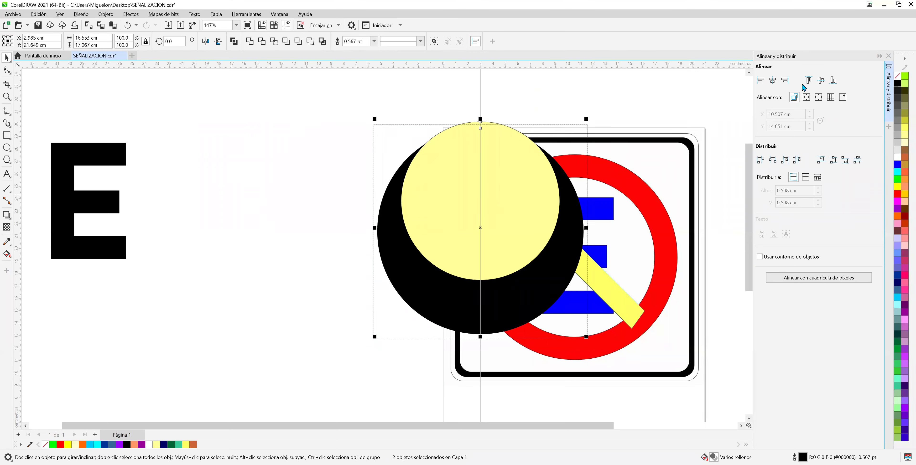
pyautogui.click(820, 82)
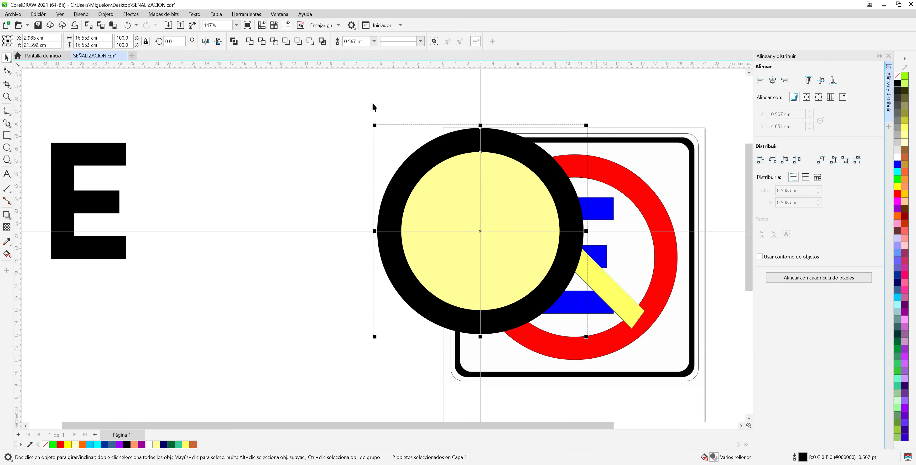
# Step: Move the two concentric circles together off the sign into the empty space beside the black E
pyautogui.click(346, 106)
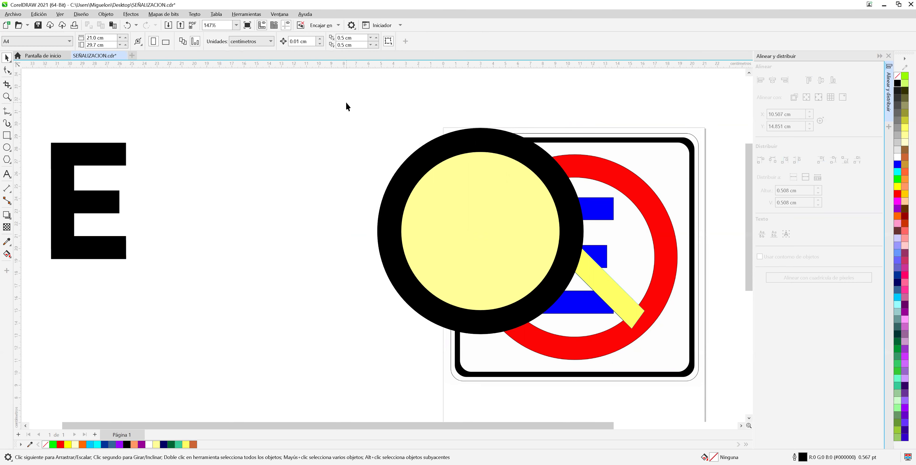
pyautogui.moveTo(352, 103); pyautogui.dragTo(605, 358)
pyautogui.scroll(-1, 589, 210)
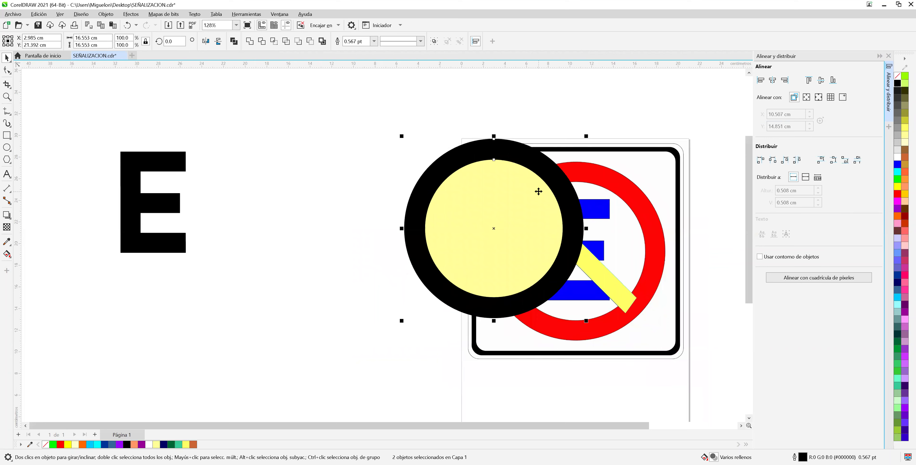
pyautogui.moveTo(494, 197); pyautogui.dragTo(362, 191)
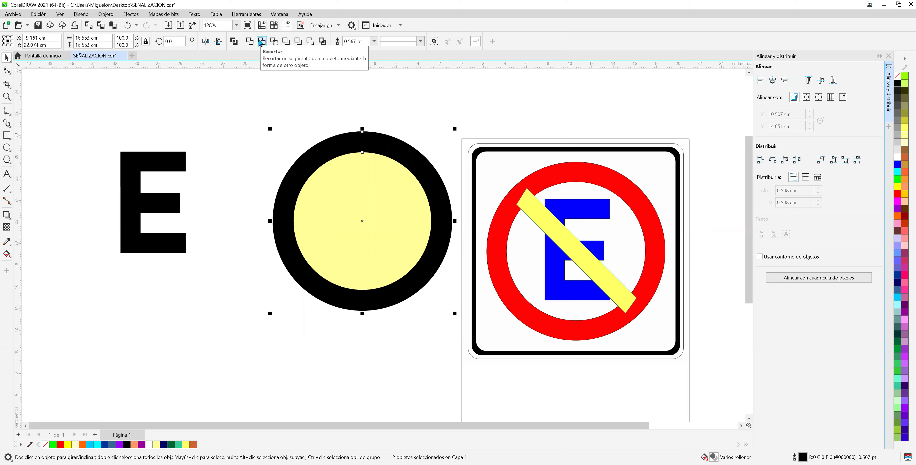
# Step: Trim the black circle with the pale yellow circle and delete the yellow one, leaving a black ring
pyautogui.click(261, 42)
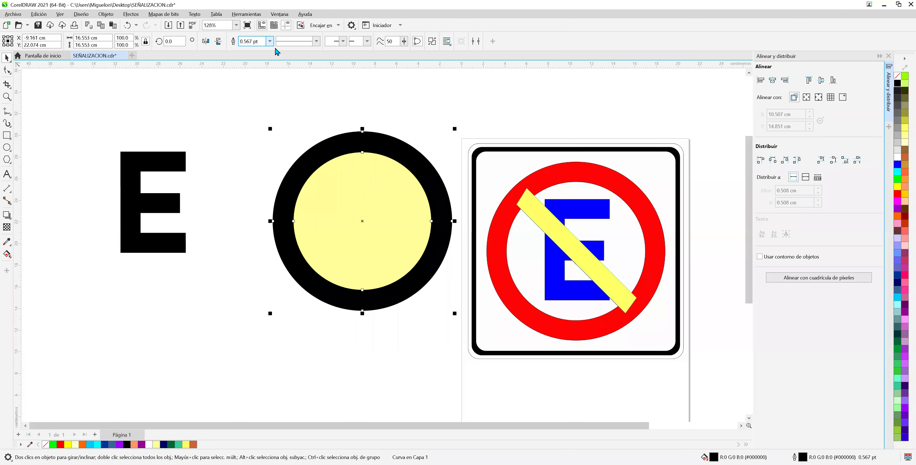
pyautogui.click(400, 175)
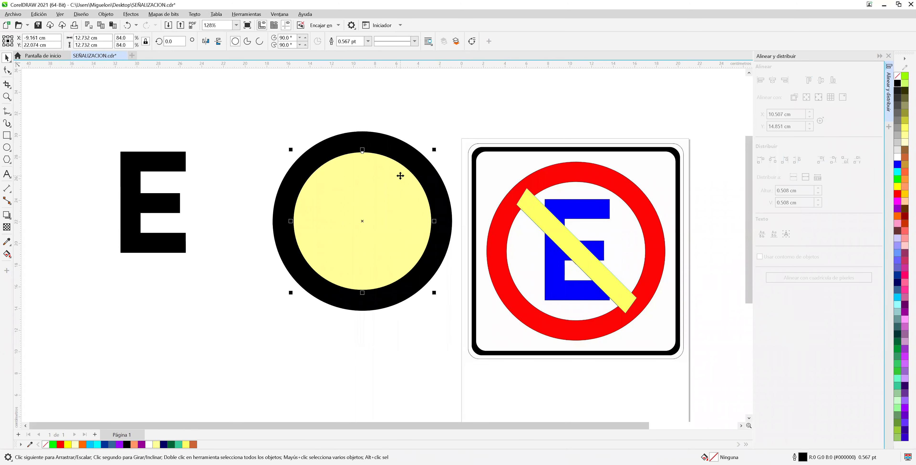
pyautogui.press('Delete')
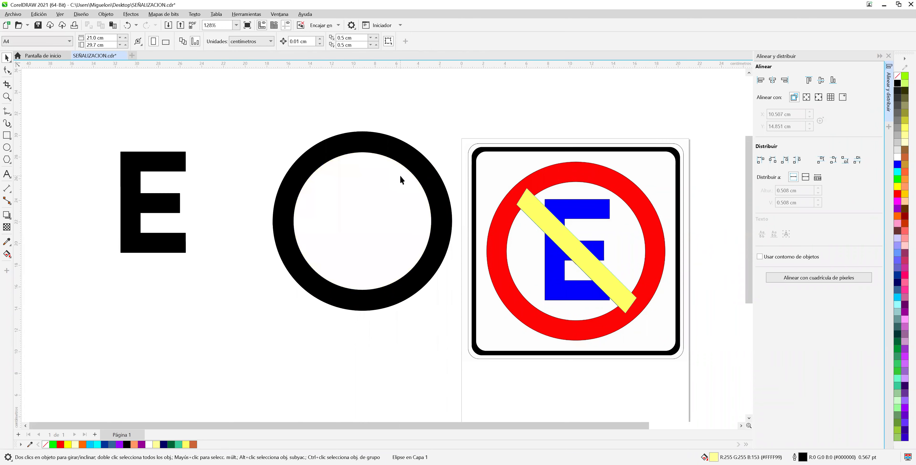
# Step: Try the black ring over the sign's red ring to compare their fit, and move it back beside the black E
pyautogui.moveTo(414, 176); pyautogui.dragTo(561, 182)
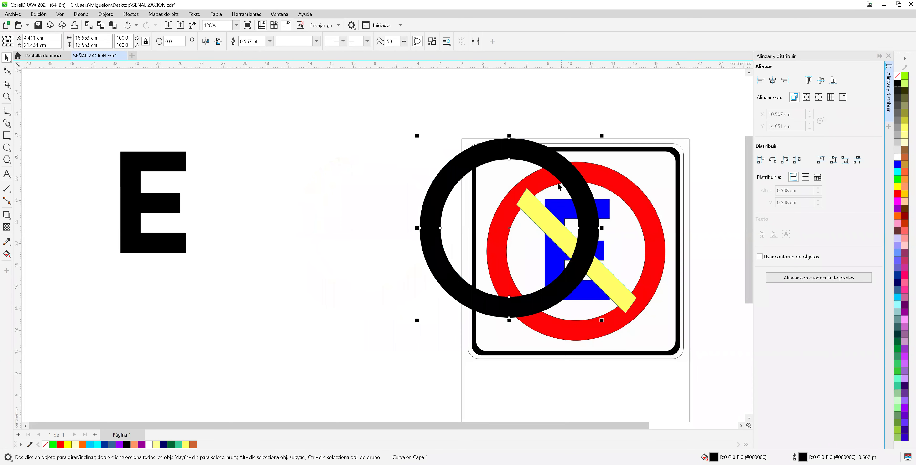
pyautogui.moveTo(640, 205); pyautogui.dragTo(639, 199)
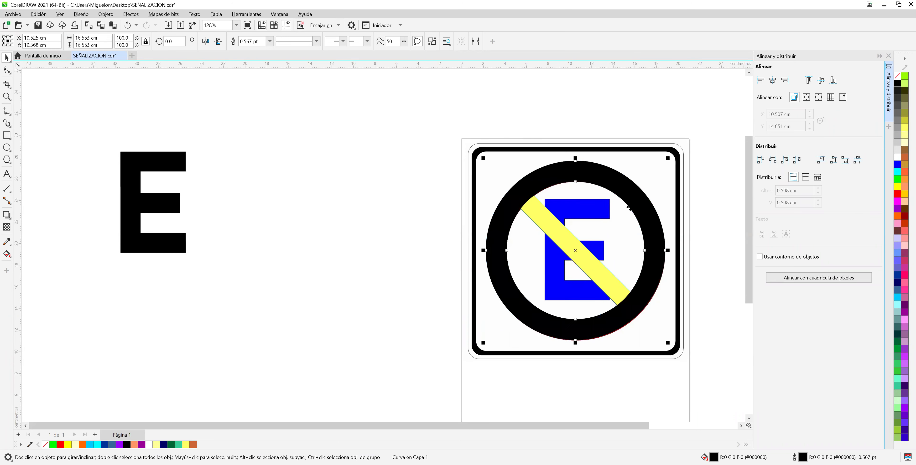
pyautogui.scroll(4, 626, 214)
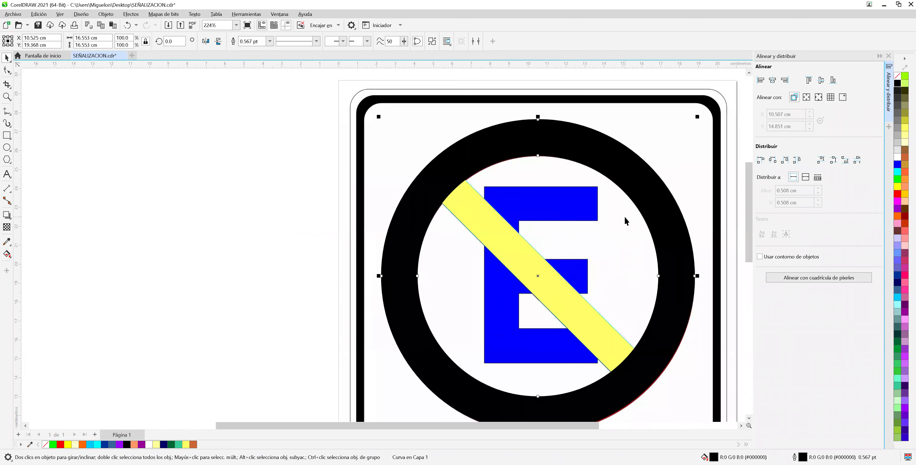
pyautogui.scroll(-4, 624, 217)
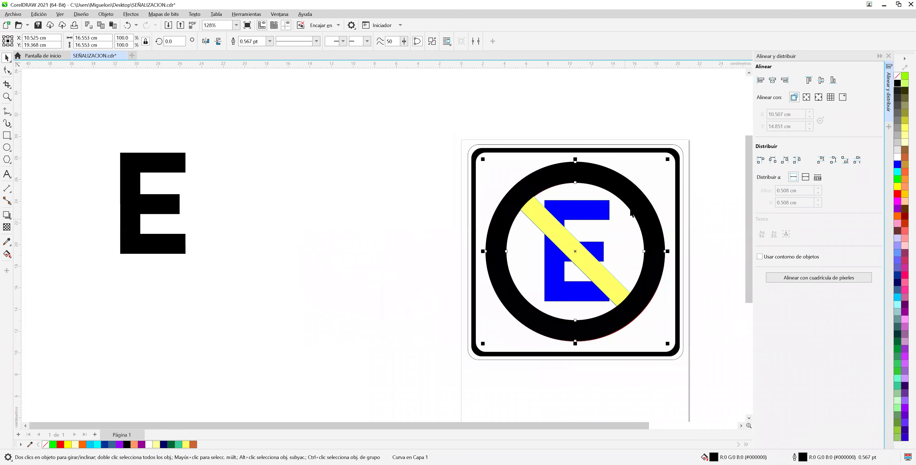
pyautogui.moveTo(617, 201); pyautogui.dragTo(364, 140)
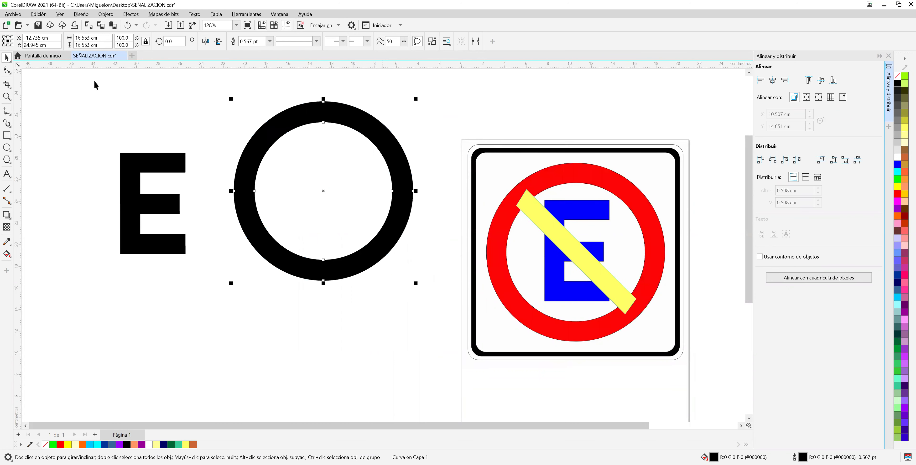
# Step: Centre the black ring and the black E on each other horizontally and vertically
pyautogui.moveTo(60, 86); pyautogui.dragTo(460, 332)
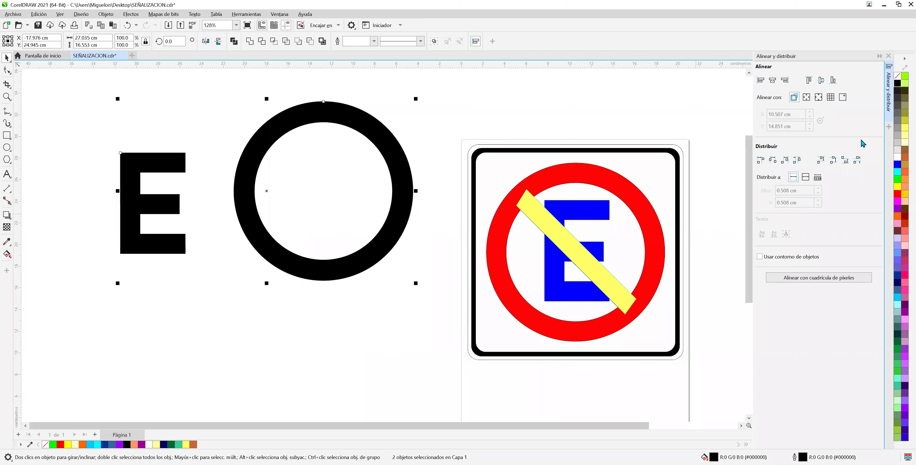
pyautogui.click(772, 80)
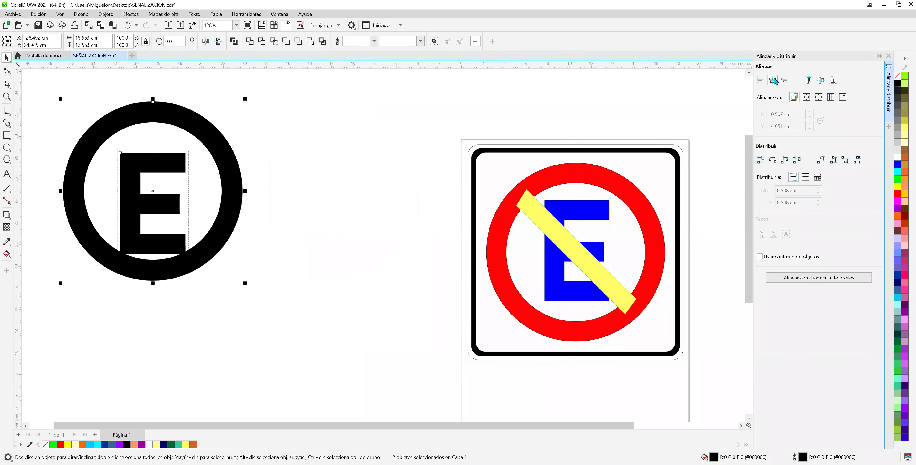
pyautogui.click(821, 80)
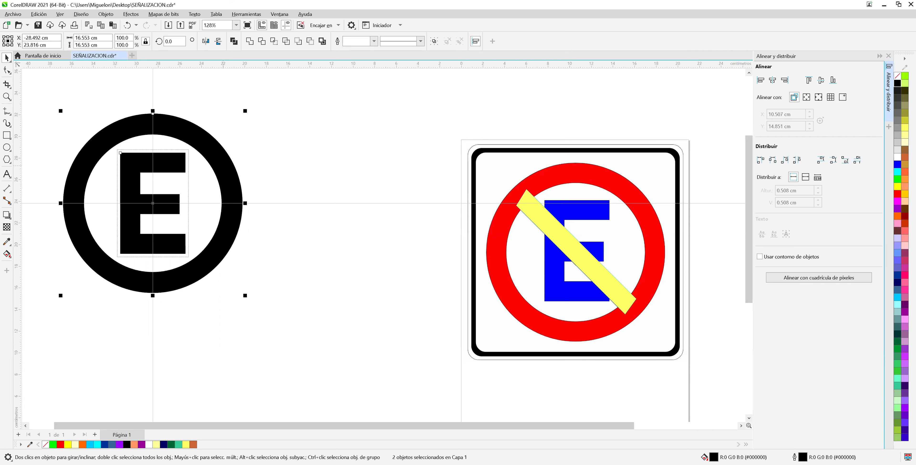
# Step: Move the black ring and E together onto the sign and nudge them over the red ring, centred at about X 10.59, Y 19.35 cm
pyautogui.moveTo(314, 174); pyautogui.dragTo(643, 215)
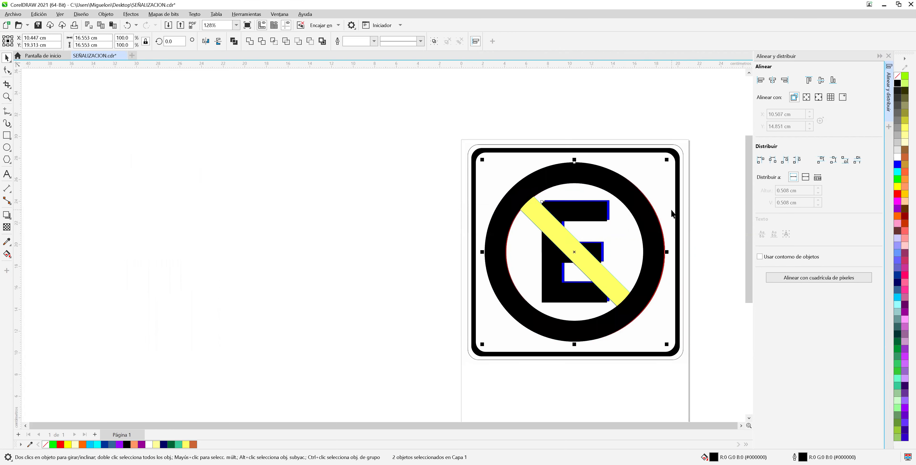
pyautogui.press('Right')
pyautogui.press('Right')
pyautogui.press('Right')
pyautogui.press('Right')
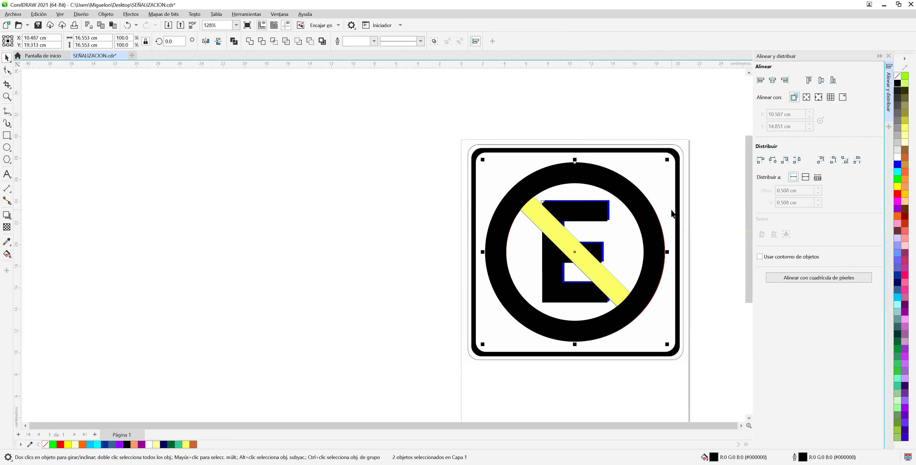
pyautogui.press('Up')
pyautogui.press('Up')
pyautogui.press('Up')
pyautogui.press('Up')
pyautogui.press('Up')
pyautogui.press('Up')
pyautogui.press('Up')
pyautogui.press('Up')
pyautogui.press('Up')
pyautogui.press('Up')
pyautogui.press('Up')
pyautogui.press('Right')
pyautogui.press('Right')
pyautogui.press('Right')
pyautogui.press('Right')
pyautogui.press('Right')
pyautogui.press('Right')
pyautogui.press('Right')
pyautogui.press('Right')
pyautogui.press('Right')
pyautogui.press('Right')
pyautogui.press('Right')
pyautogui.press('Right')
pyautogui.press('Right')
pyautogui.press('Right')
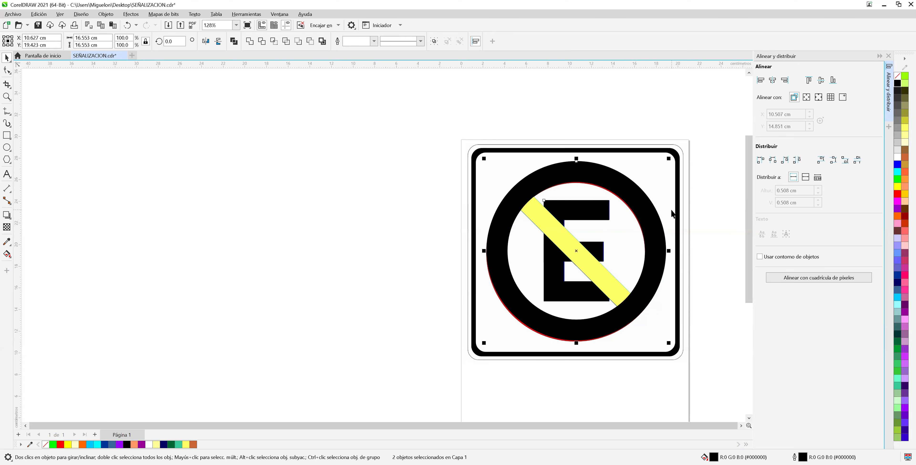
pyautogui.press('Left')
pyautogui.press('Left')
pyautogui.press('Left')
pyautogui.press('Left')
pyautogui.press('Down')
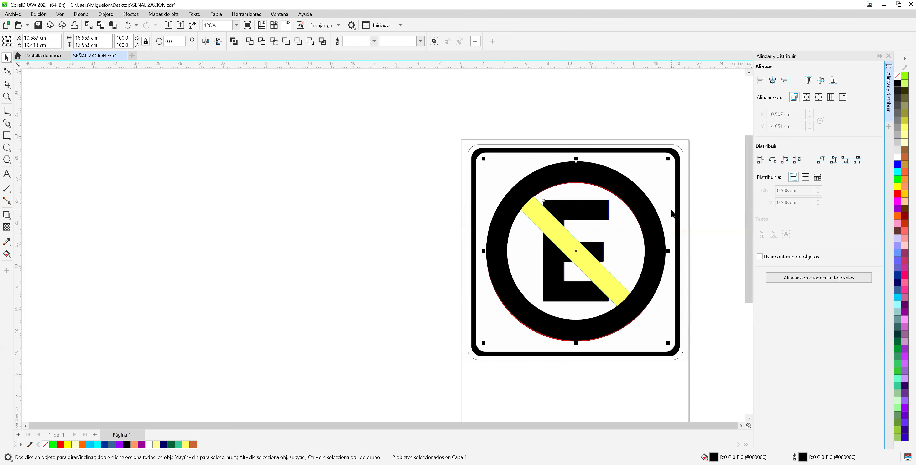
pyautogui.press('Down')
pyautogui.press('Down')
pyautogui.press('Down')
pyautogui.press('Down')
pyautogui.press('Down')
pyautogui.press('Down')
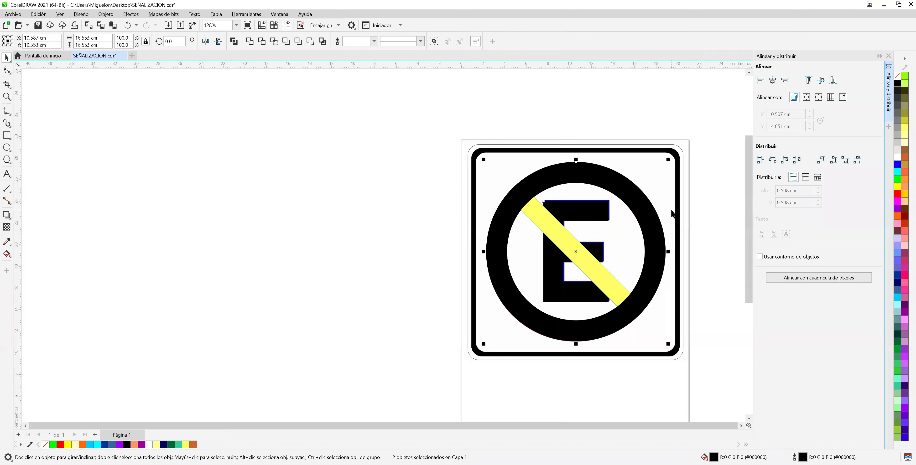
pyautogui.click(717, 186)
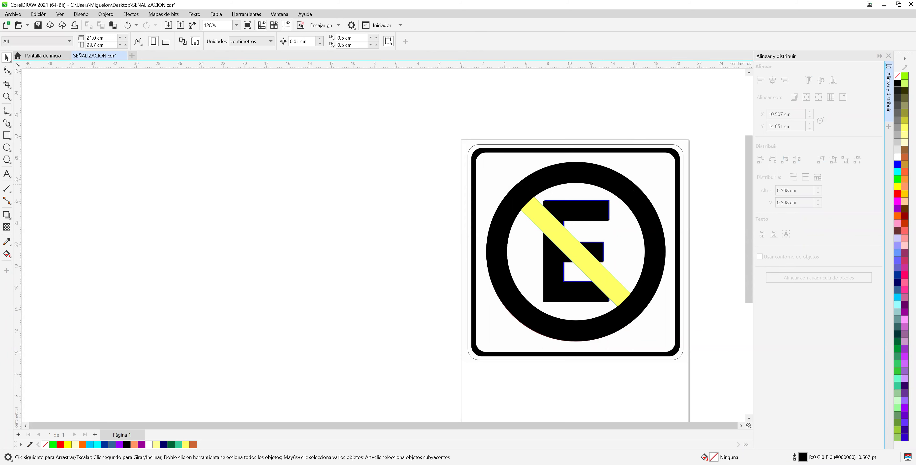
# Step: Try a cyan fill on the black ring and settle on orange (#FF6600)
pyautogui.click(576, 172)
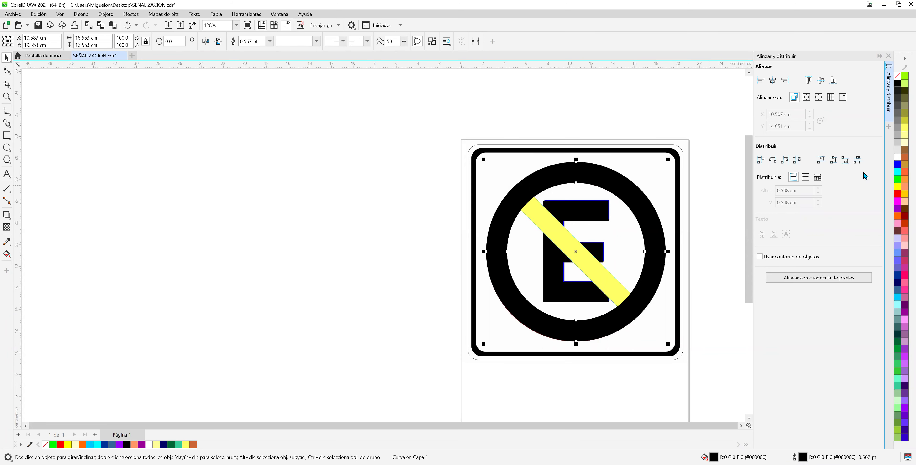
pyautogui.click(898, 172)
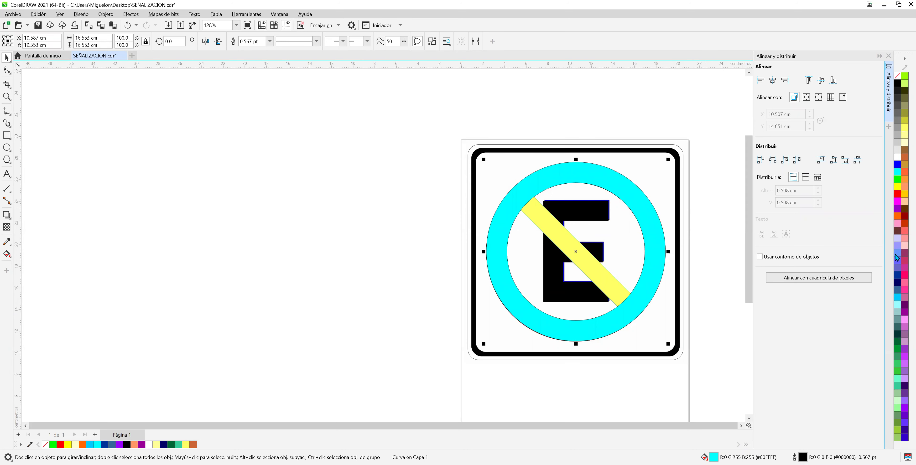
pyautogui.click(898, 216)
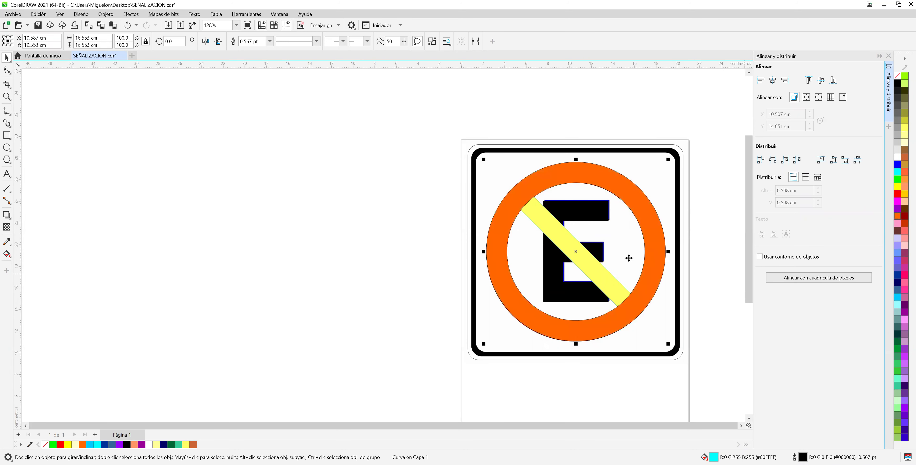
pyautogui.press('Escape')
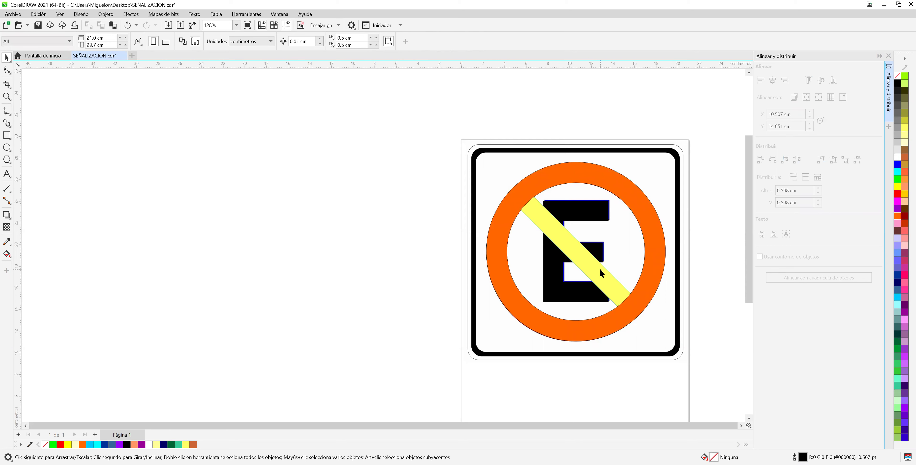
# Step: Unlock the yellow diagonal bar and fill it with the same orange as the ring
pyautogui.rightClick(601, 273)
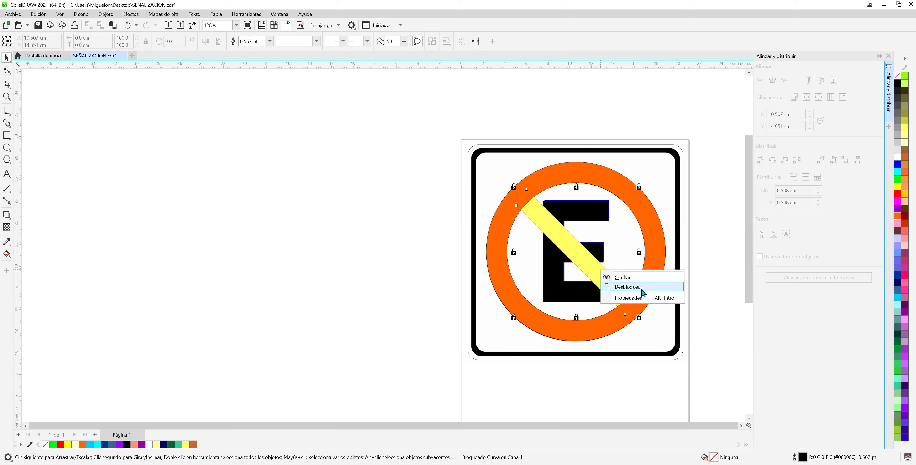
pyautogui.press('Return')
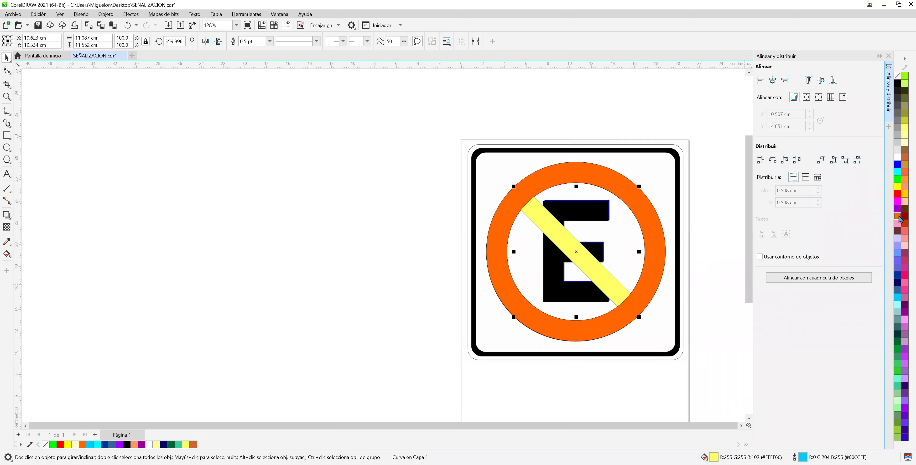
pyautogui.click(897, 217)
pyautogui.click(698, 108)
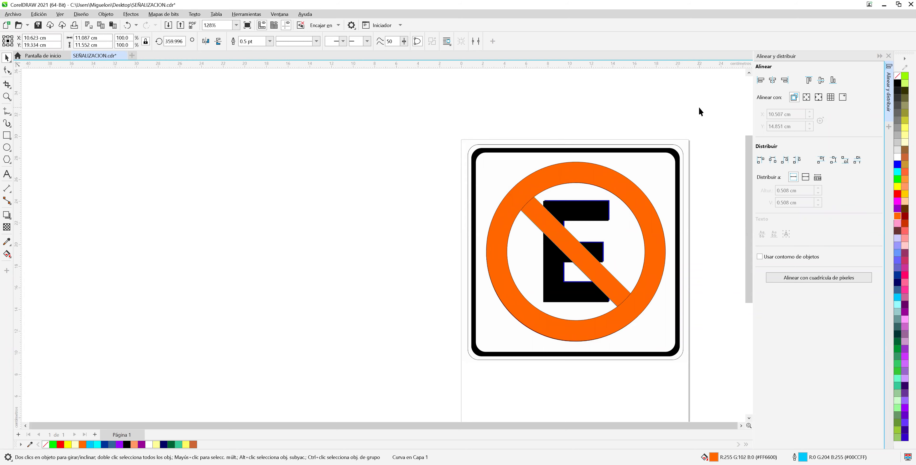
# Step: Weld the orange ring and diagonal bar into one shape and move it with the E off the sign, beside the page
pyautogui.click(555, 221)
pyautogui.click(614, 175)
pyautogui.hotkey('ctrl', 'a')
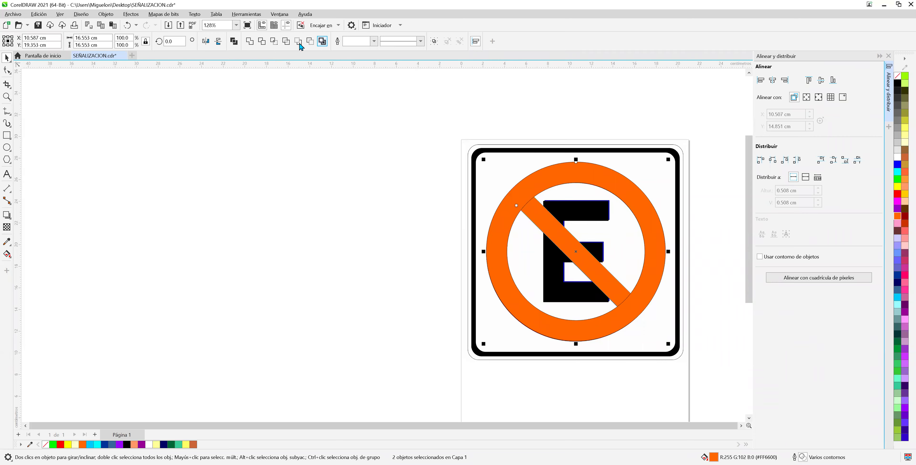
pyautogui.click(250, 42)
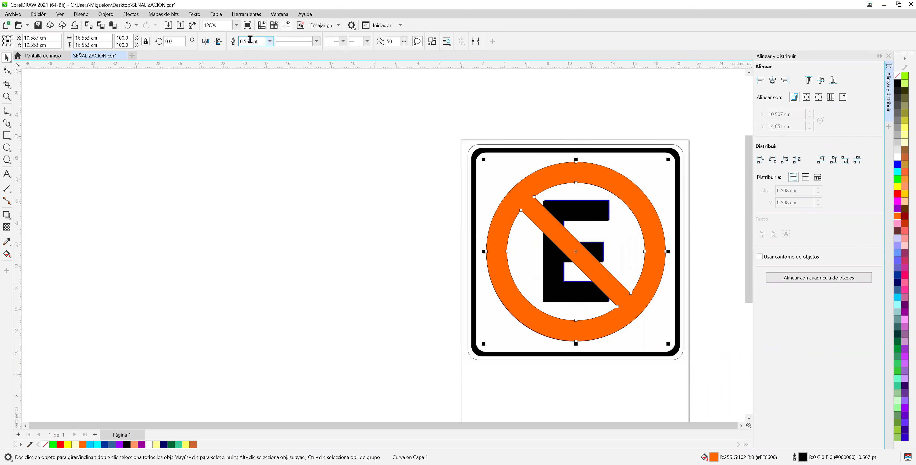
pyautogui.moveTo(450, 120); pyautogui.dragTo(700, 365)
pyautogui.moveTo(652, 245); pyautogui.dragTo(371, 209)
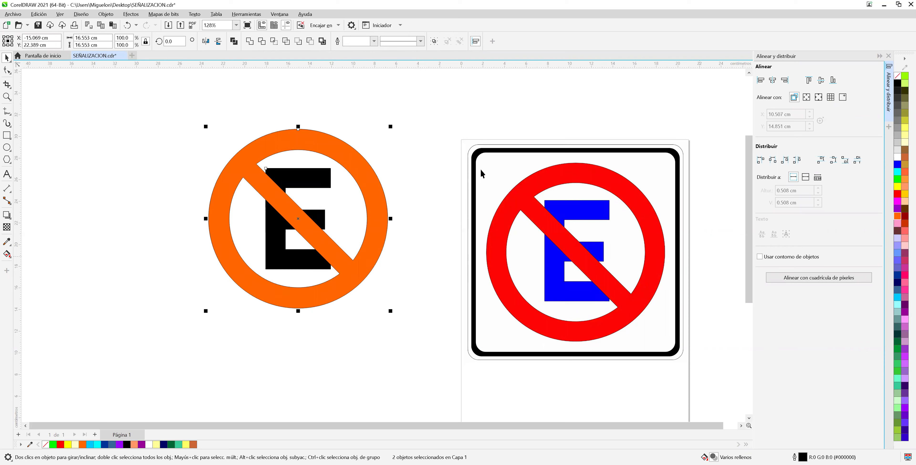
# Step: Fill the welded ring and bar with red (#FF0000) and save the drawing
pyautogui.click(401, 187)
pyautogui.click(377, 189)
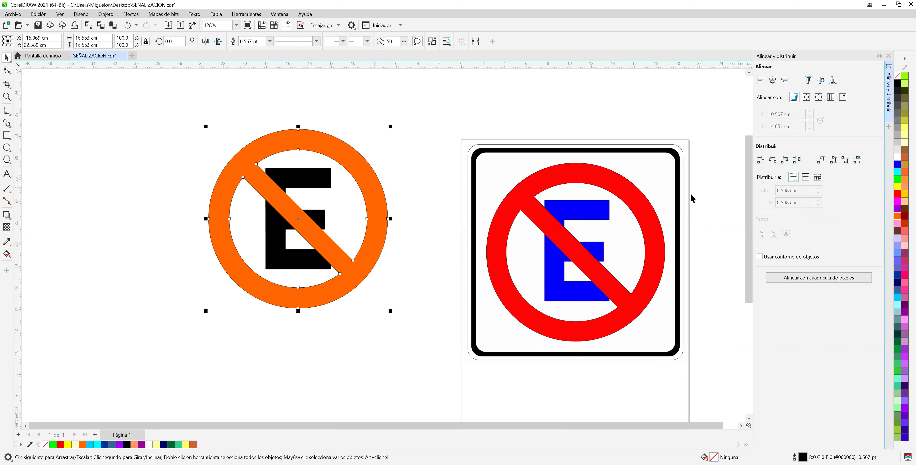
pyautogui.click(897, 194)
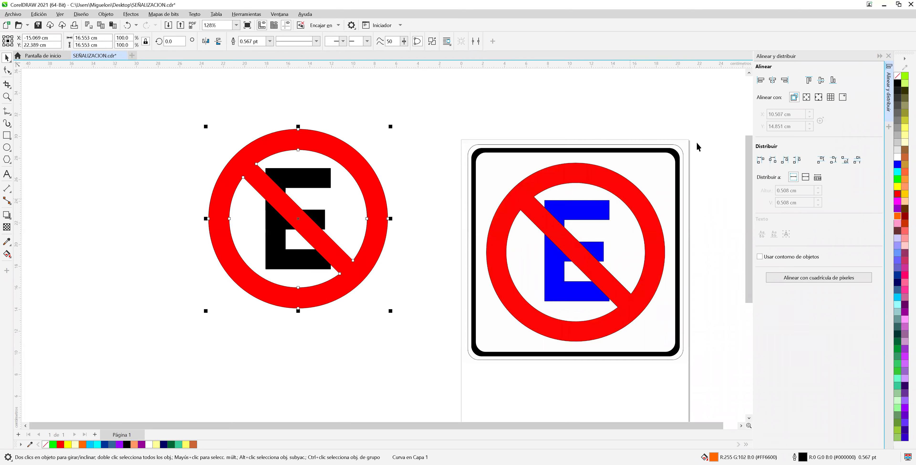
pyautogui.click(433, 133)
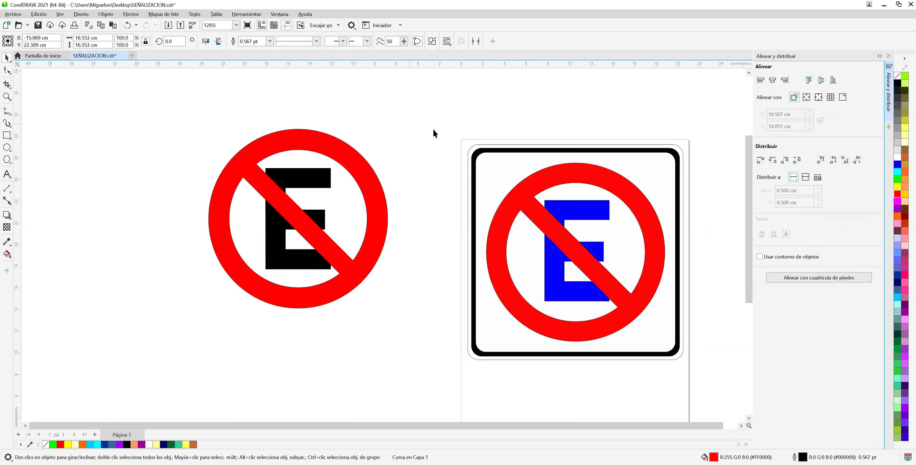
pyautogui.click(38, 25)
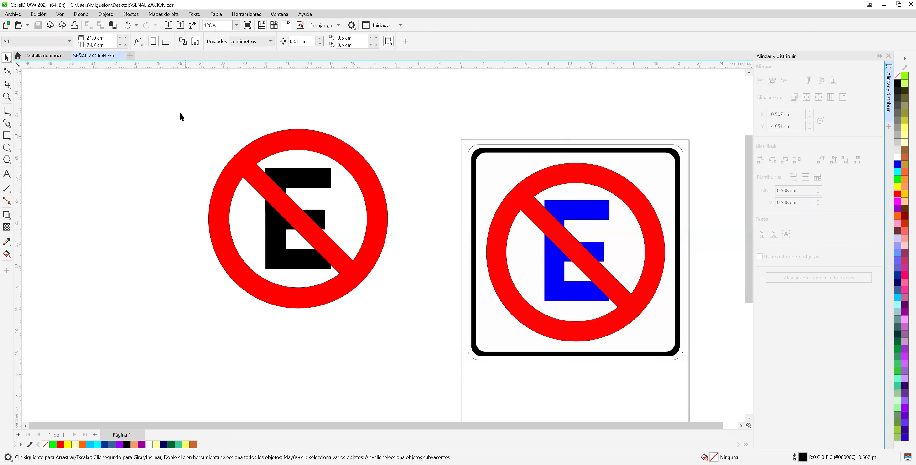
# Step: Move the red ring and black E farther away from the page and group them
pyautogui.moveTo(167, 108); pyautogui.dragTo(447, 310)
pyautogui.moveTo(382, 214); pyautogui.dragTo(282, 227)
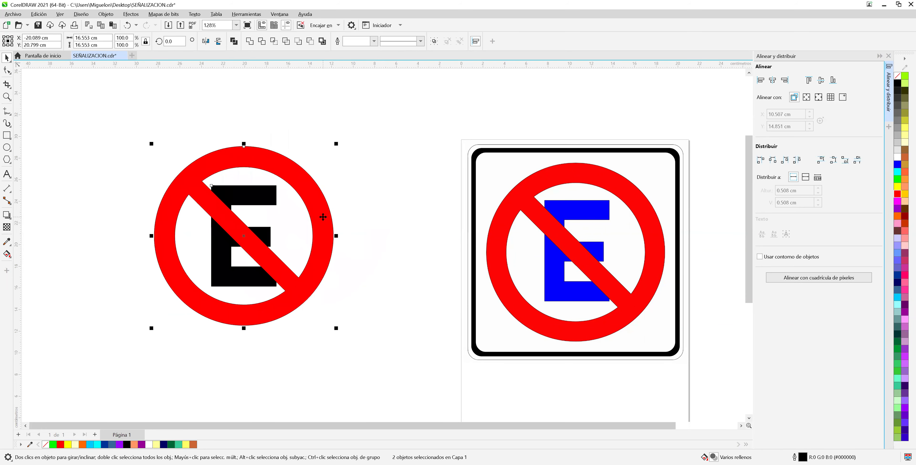
pyautogui.rightClick(323, 217)
pyautogui.click(379, 254)
pyautogui.click(425, 229)
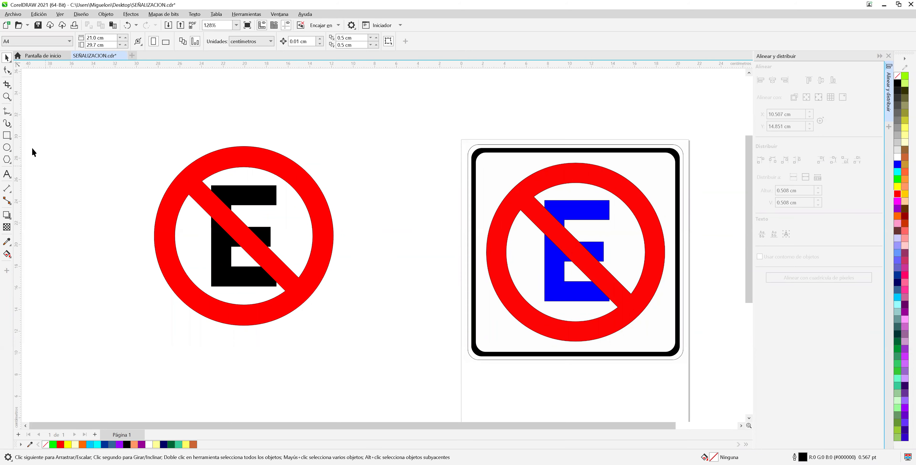
# Step: Draw a square about 19.93 cm wide over the outer edge of the original sign and save the drawing
pyautogui.click(7, 136)
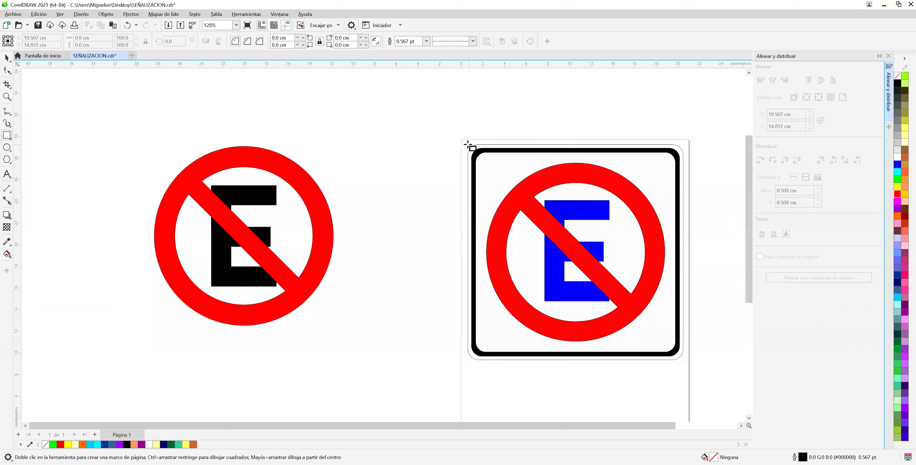
pyautogui.moveTo(468, 145); pyautogui.dragTo(671, 361)
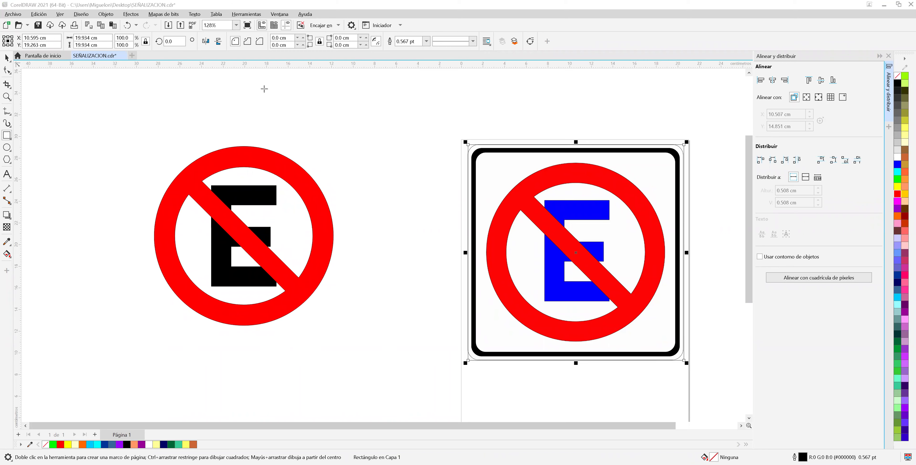
pyautogui.moveTo(195, 102); pyautogui.dragTo(277, 52)
pyautogui.click(38, 25)
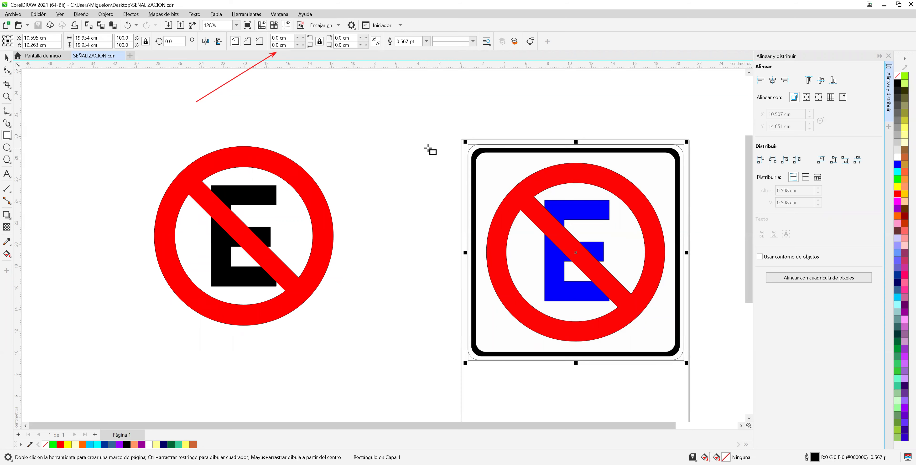
# Step: Round all four corners of the new square with a 1.0 cm radius
pyautogui.press('space')
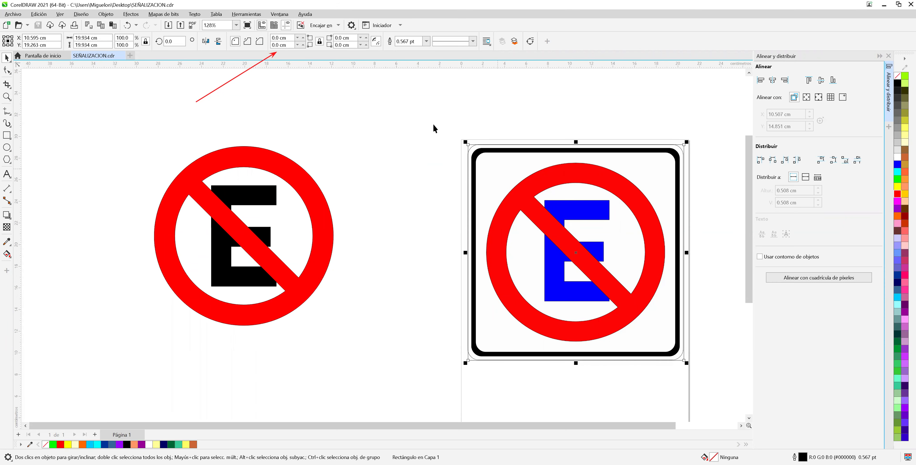
pyautogui.click(303, 38)
pyautogui.click(303, 37)
pyautogui.press('Up')
pyautogui.press('Up')
pyautogui.press('Up')
pyautogui.press('Up')
pyautogui.press('Up')
pyautogui.press('Up')
pyautogui.press('Up')
pyautogui.press('Up')
# Step: Move the ring group over the original sign and the rounded square into the empty area beside the page
pyautogui.moveTo(681, 177); pyautogui.dragTo(575, 164)
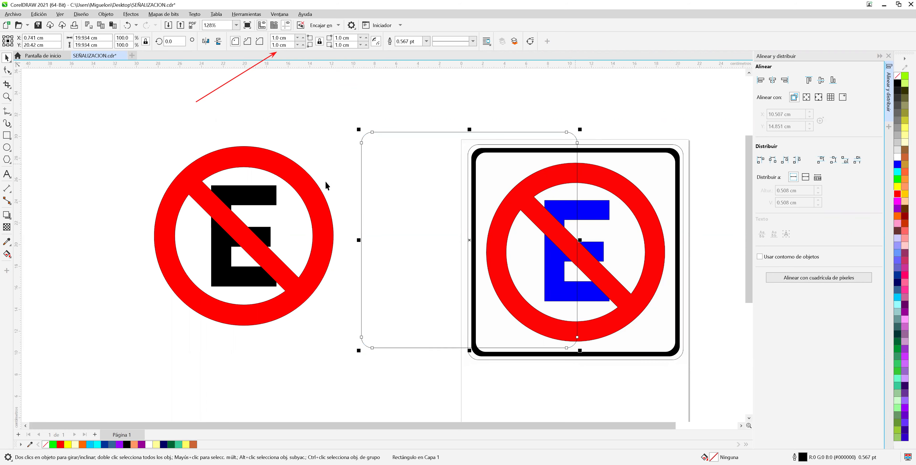
pyautogui.moveTo(311, 192); pyautogui.dragTo(667, 207)
pyautogui.moveTo(384, 155); pyautogui.dragTo(251, 155)
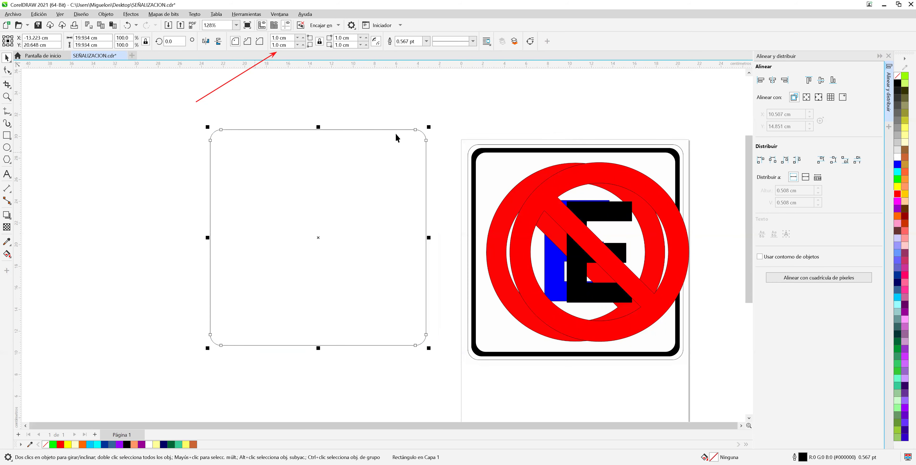
# Step: Fill the rounded square white and add two centred, scaled-down copies inside it: black at about 18.65 cm and white at about 17.87 cm
pyautogui.click(898, 157)
pyautogui.click(376, 153)
pyautogui.click(407, 140)
pyautogui.moveTo(429, 130); pyautogui.dragTo(423, 134)
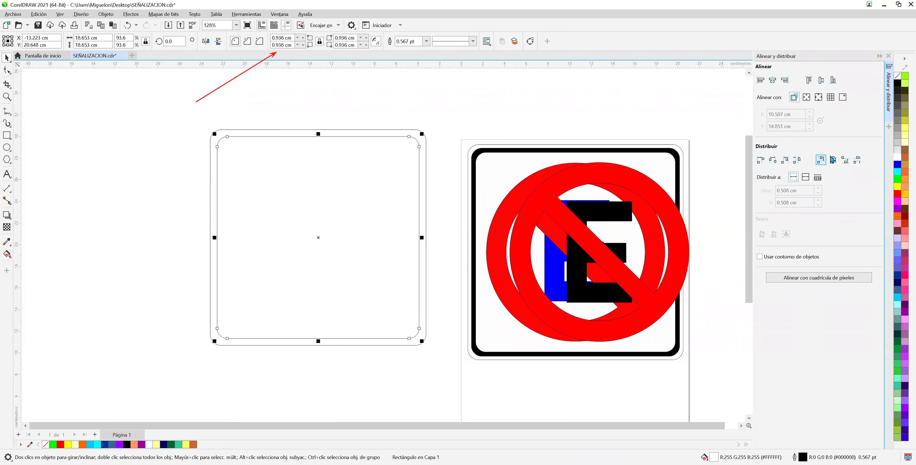
pyautogui.click(898, 84)
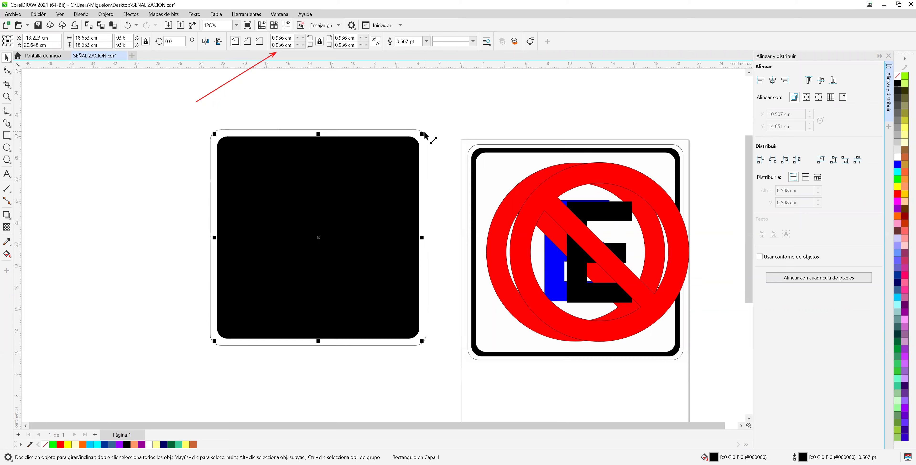
pyautogui.moveTo(421, 134); pyautogui.dragTo(420, 139)
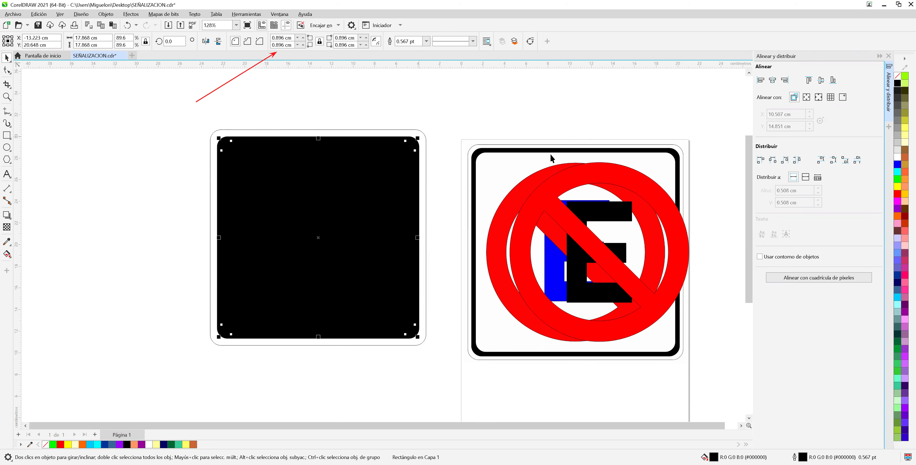
pyautogui.click(897, 157)
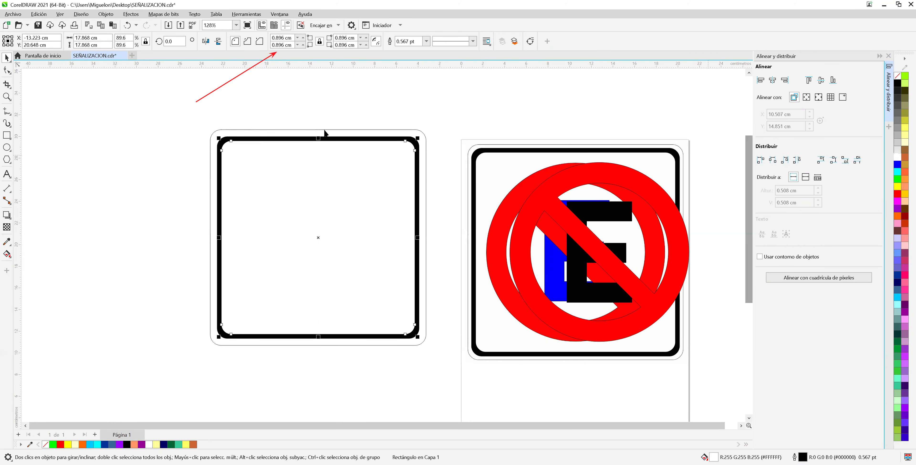
# Step: Group the three concentric rounded squares into one frame
pyautogui.moveTo(178, 118); pyautogui.dragTo(351, 198)
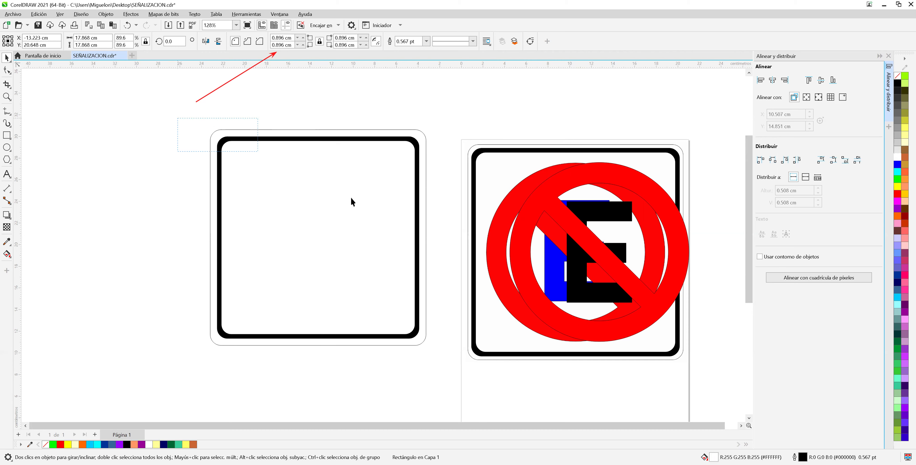
pyautogui.moveTo(442, 371); pyautogui.dragTo(442, 369)
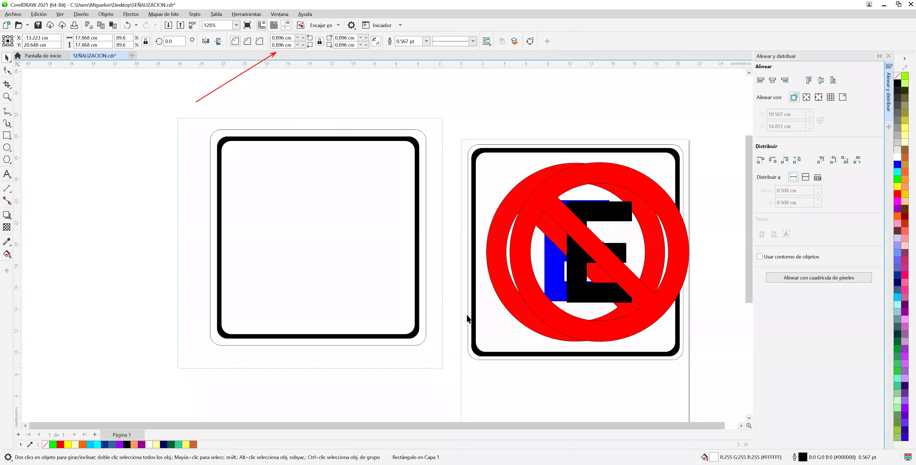
pyautogui.rightClick(401, 193)
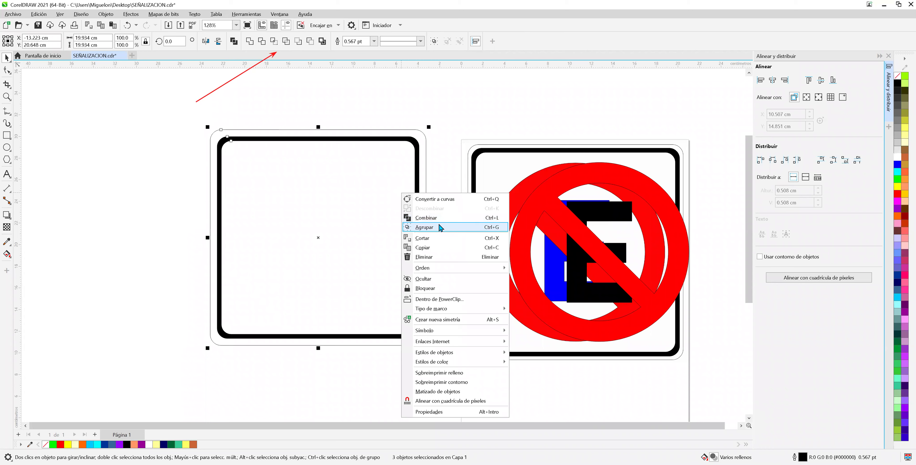
pyautogui.click(442, 228)
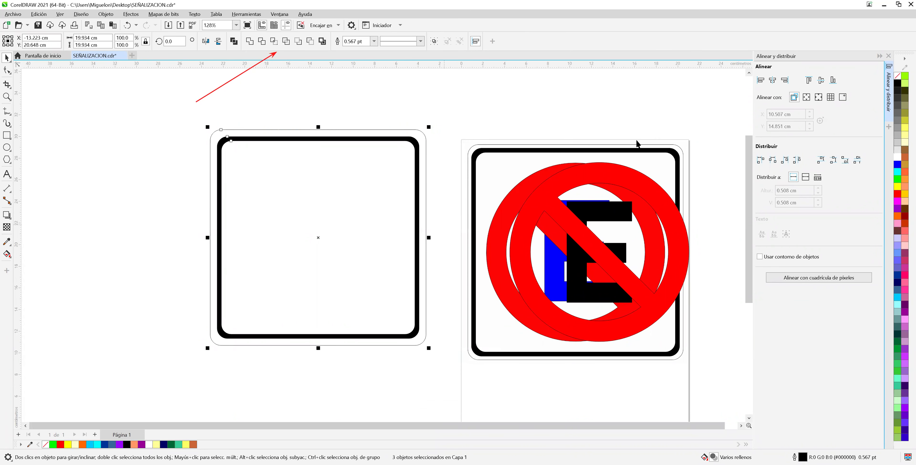
# Step: Centre the frame on the ring group horizontally and vertically
pyautogui.moveTo(149, 118); pyautogui.dragTo(694, 382)
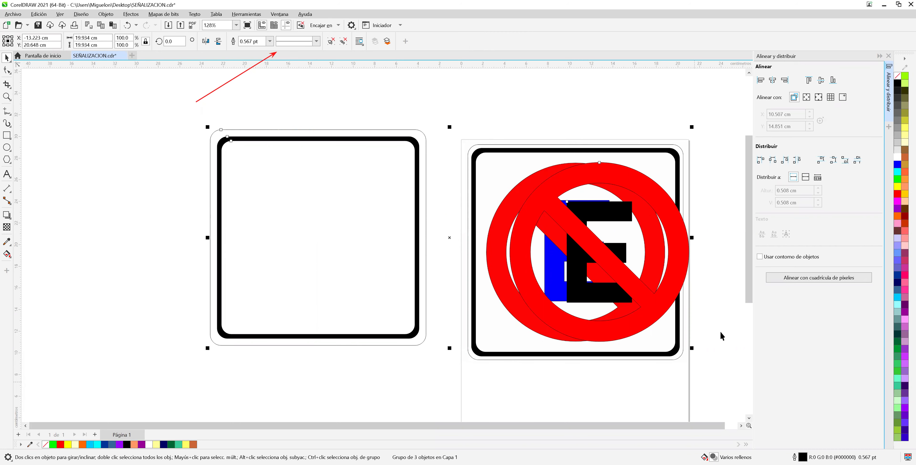
pyautogui.click(771, 87)
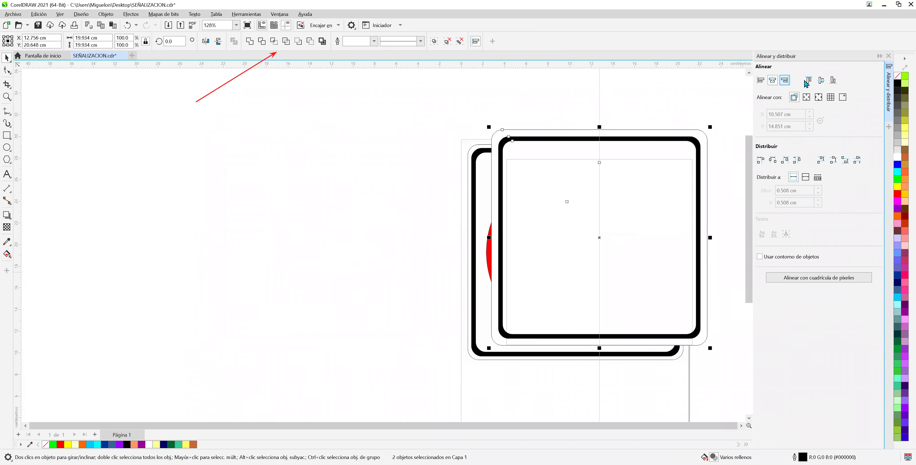
pyautogui.click(822, 81)
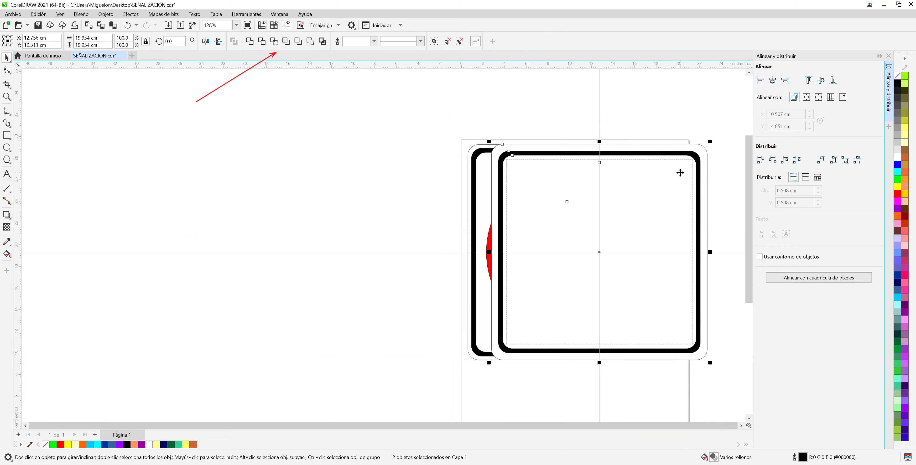
# Step: Move the frame and the ring group apart beside the original sign and order the frame behind the ring group
pyautogui.moveTo(680, 173); pyautogui.dragTo(551, 157)
pyautogui.click(441, 112)
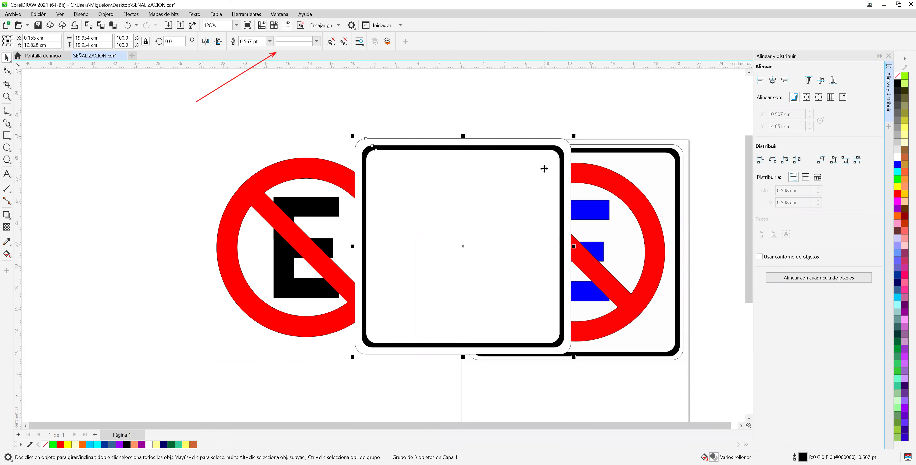
pyautogui.rightClick(606, 237)
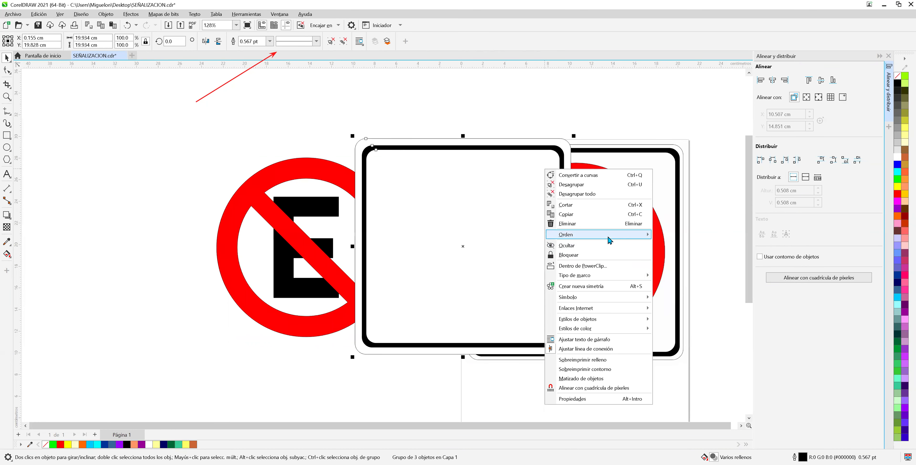
pyautogui.moveTo(636, 237)
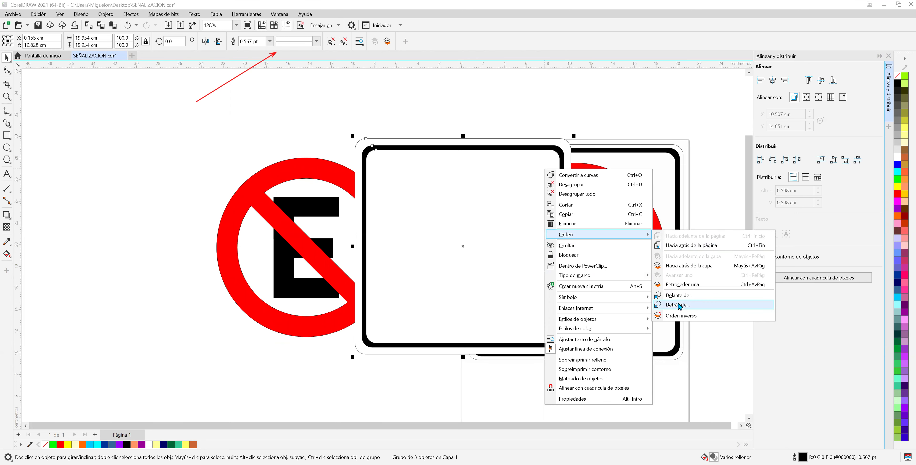
pyautogui.click(286, 172)
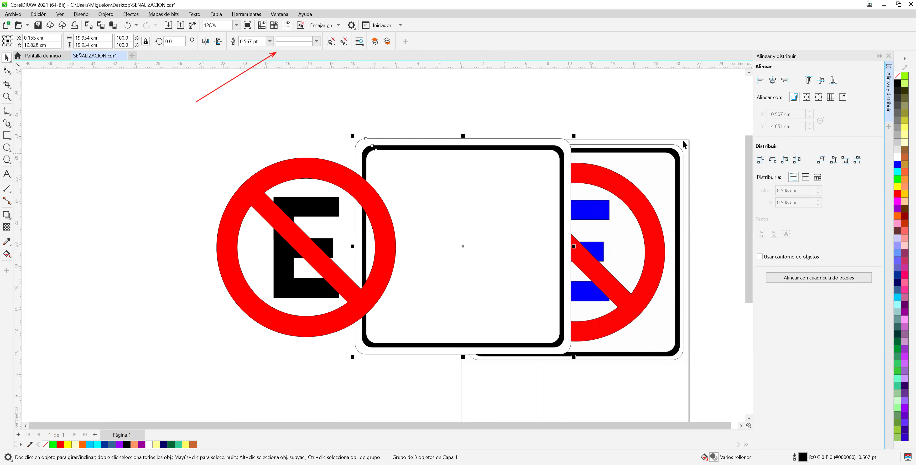
# Step: Centre the red ring group inside the frame horizontally and vertically
pyautogui.moveTo(179, 108); pyautogui.dragTo(631, 382)
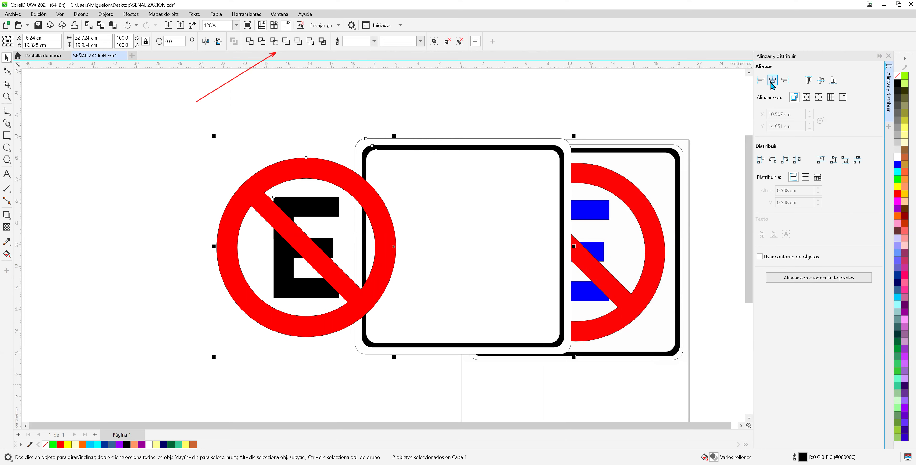
pyautogui.click(772, 81)
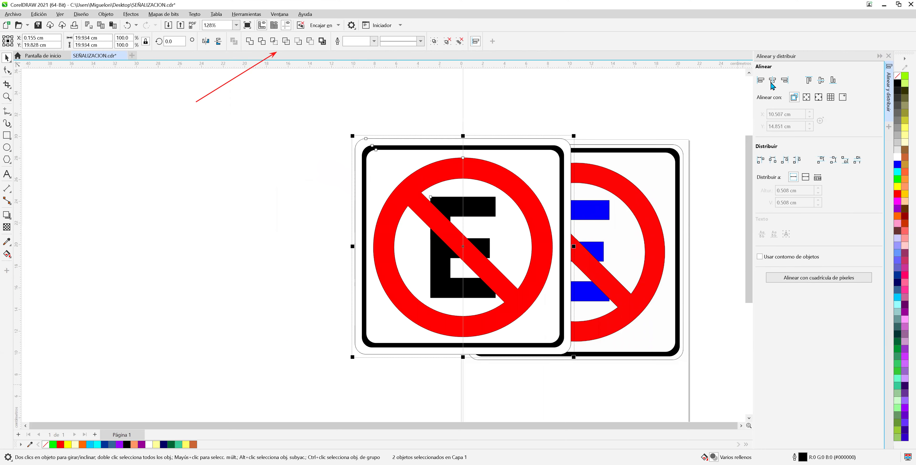
pyautogui.click(822, 81)
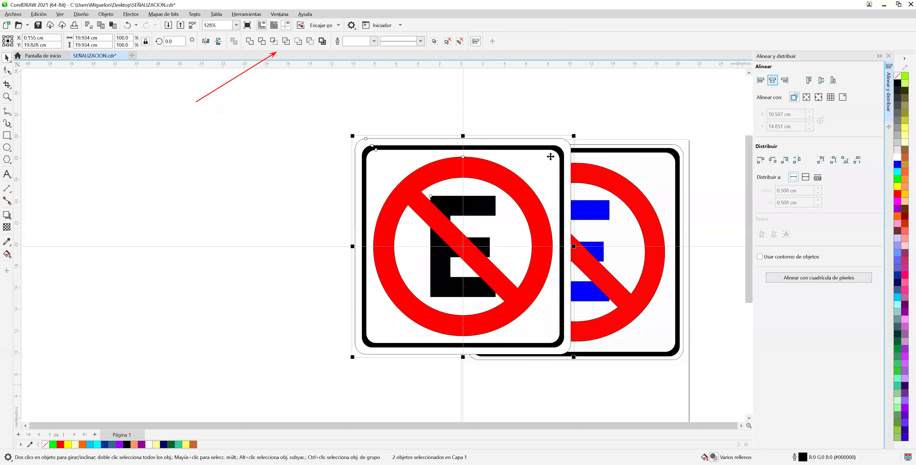
# Step: Group the frame with the ring group and move the finished sign into the empty area beside the original
pyautogui.rightClick(549, 156)
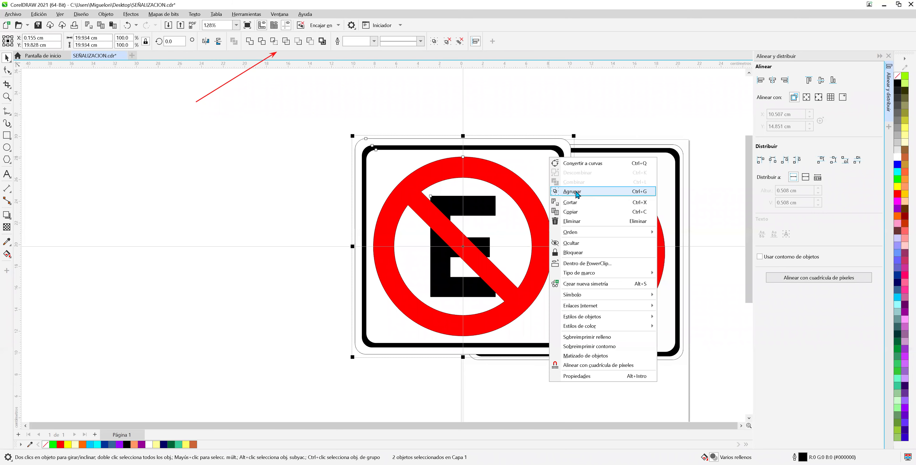
pyautogui.click(573, 191)
pyautogui.moveTo(542, 153); pyautogui.dragTo(325, 152)
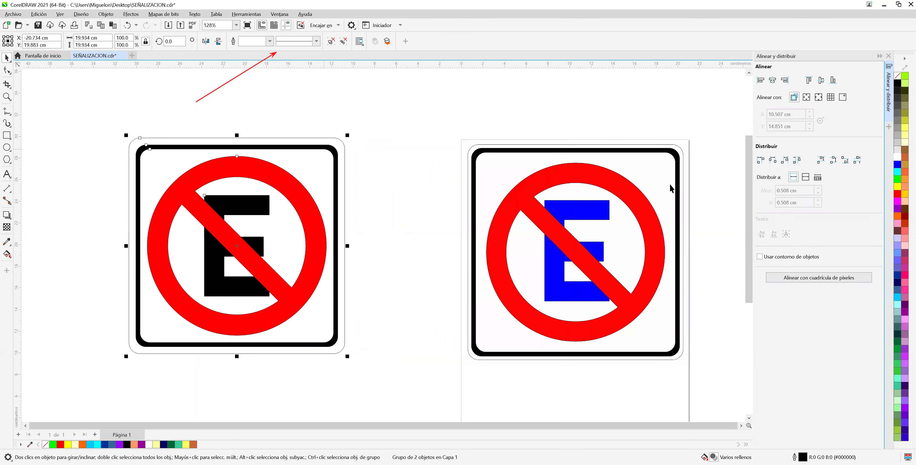
# Step: Unlock and delete the original sign bitmap, and move the redrawn sign group into its place on the page
pyautogui.rightClick(603, 181)
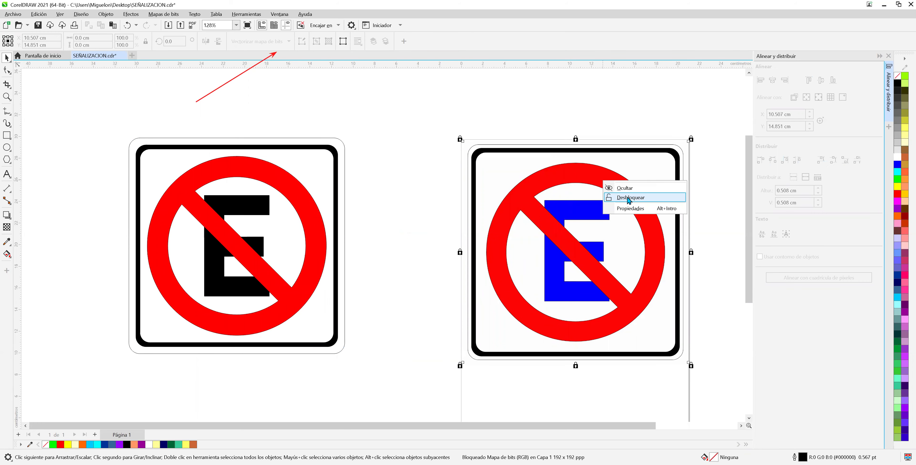
pyautogui.click(627, 198)
pyautogui.press('Delete')
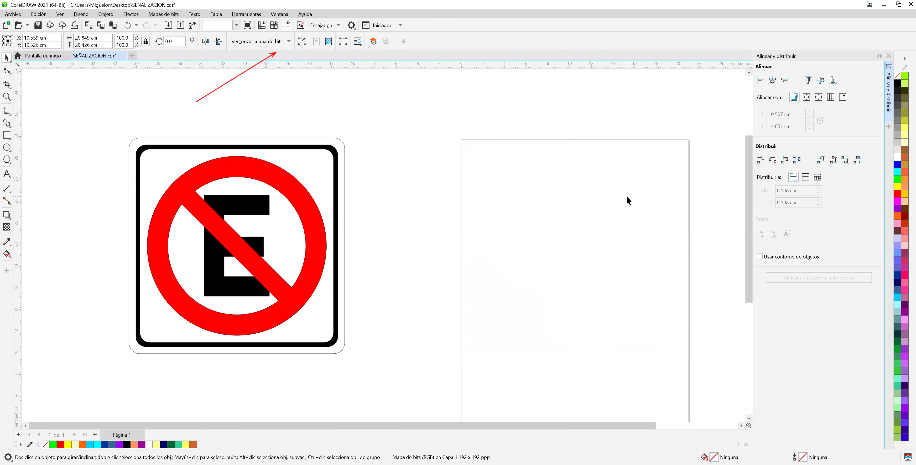
pyautogui.click(317, 155)
pyautogui.moveTo(317, 155); pyautogui.dragTo(658, 167)
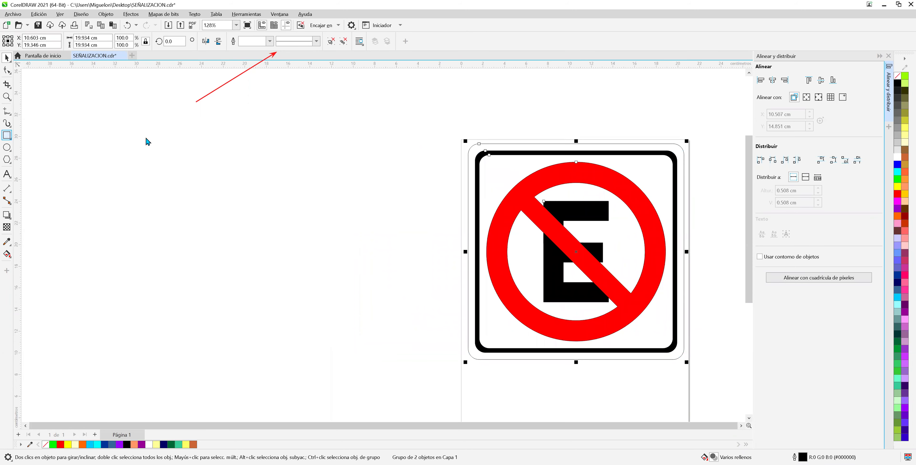
# Step: Draw a square about 19.6 cm wide in the empty area beside the sign and round its corners to 1.0 cm
pyautogui.click(10, 138)
pyautogui.moveTo(153, 137); pyautogui.dragTo(362, 300)
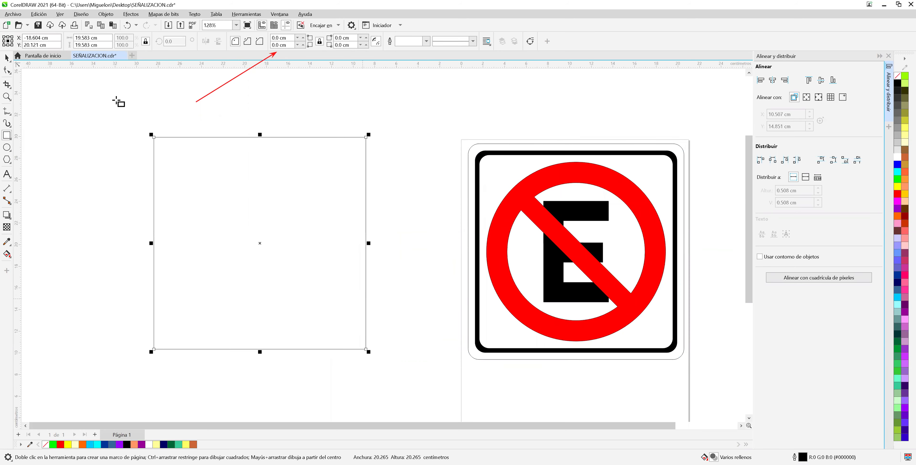
pyautogui.click(6, 57)
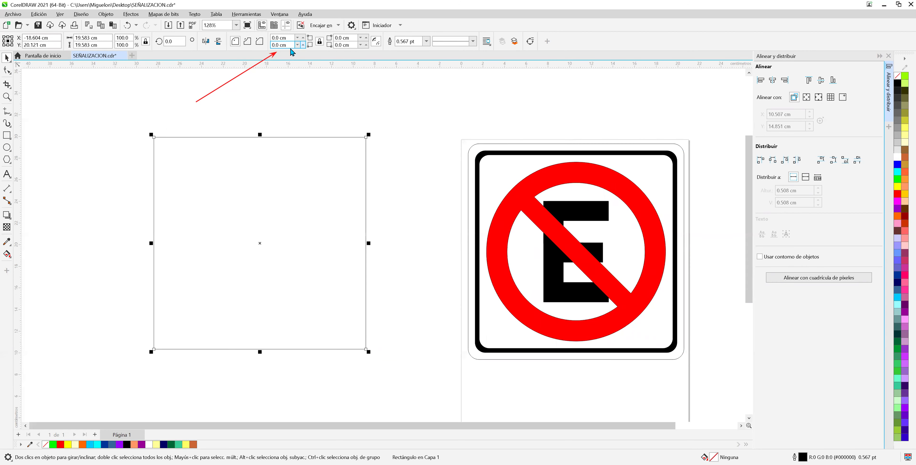
pyautogui.press('Up')
pyautogui.press('Up')
pyautogui.press('Up')
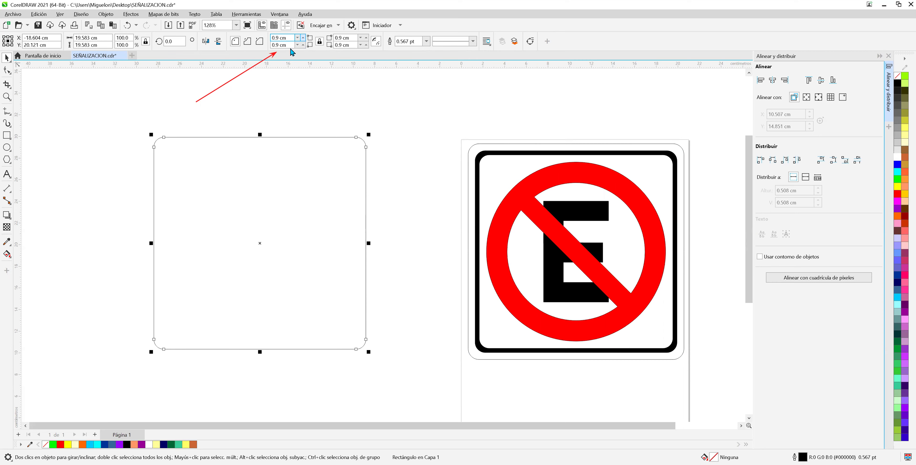
pyautogui.press('Up')
# Step: Create two concentric scaled-down copies inside the rounded square, about 18.4 cm and 17.4 cm wide
pyautogui.moveTo(370, 138); pyautogui.dragTo(358, 148)
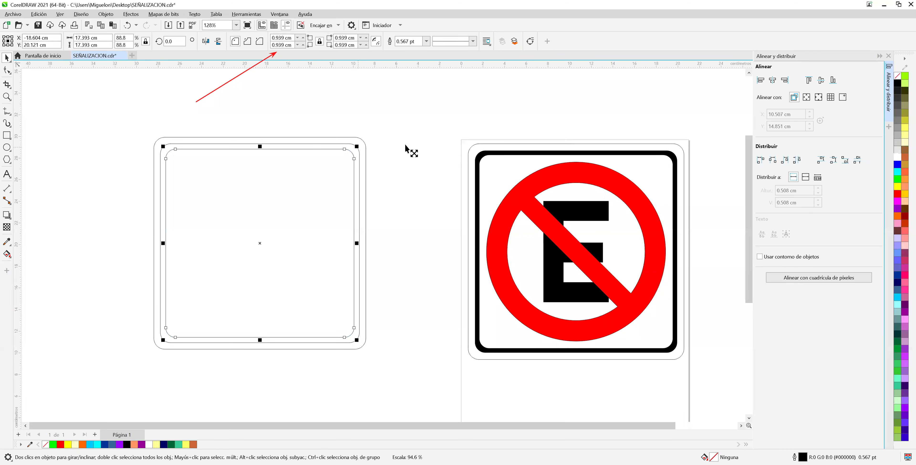
pyautogui.click(427, 138)
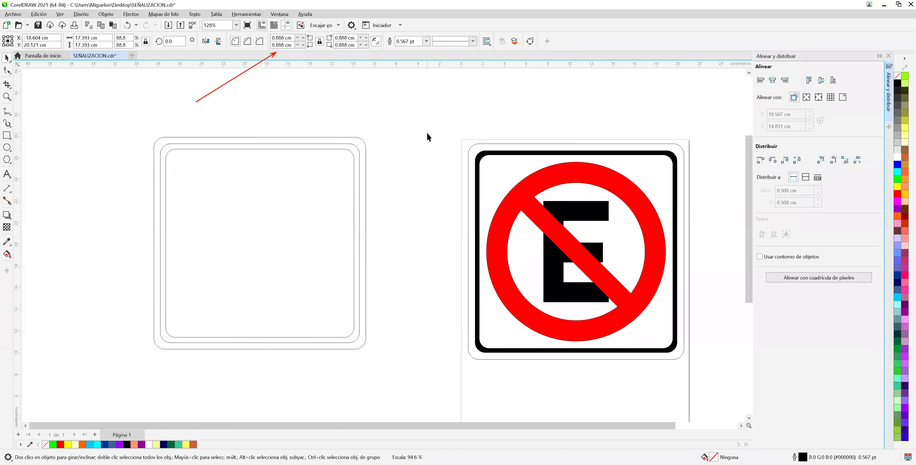
# Step: Fill the middle rounded square with blue and the inner and outer ones with white
pyautogui.click(337, 154)
pyautogui.click(374, 158)
pyautogui.click(360, 154)
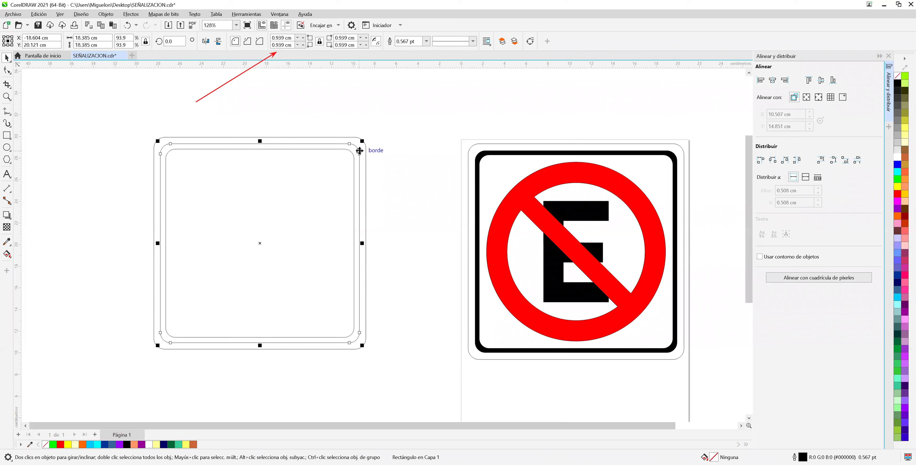
pyautogui.click(896, 164)
pyautogui.click(324, 173)
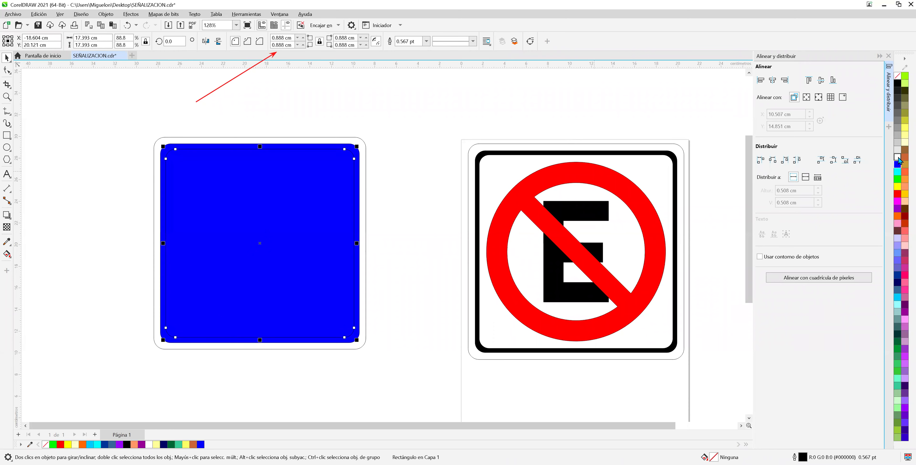
pyautogui.click(897, 157)
pyautogui.click(366, 150)
pyautogui.press('Tab')
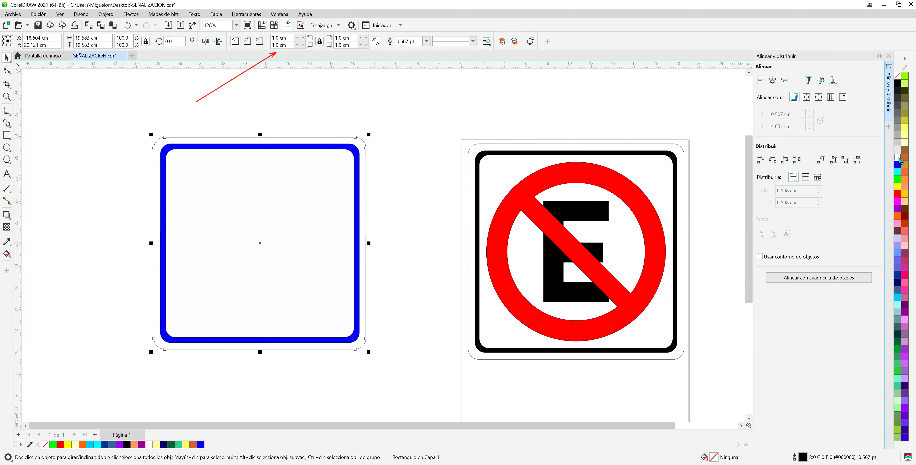
# Step: Move the three rounded squares apart from one another
pyautogui.moveTo(94, 118); pyautogui.dragTo(434, 370)
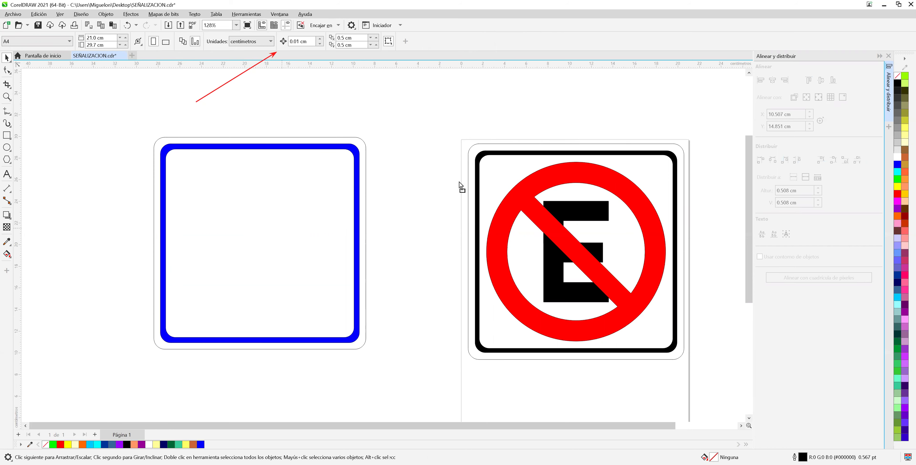
pyautogui.click(274, 216)
pyautogui.moveTo(274, 215); pyautogui.dragTo(453, 169)
pyautogui.moveTo(189, 163); pyautogui.dragTo(112, 107)
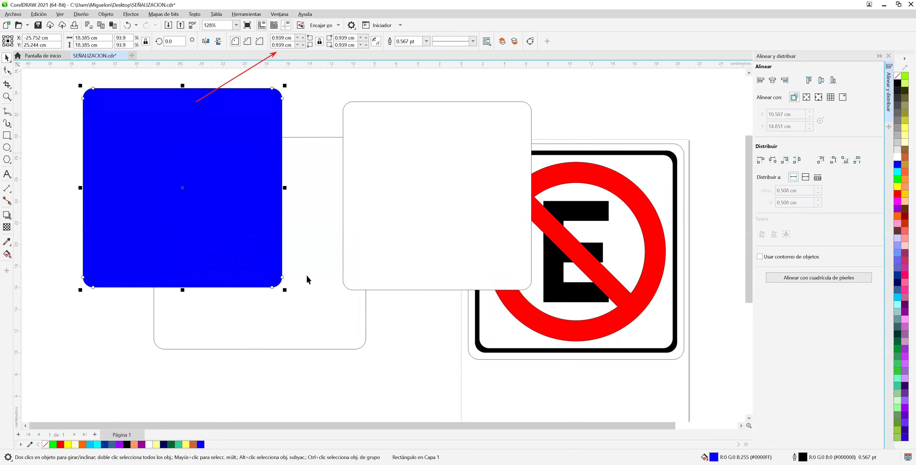
pyautogui.hotkey('ctrl', 'z')
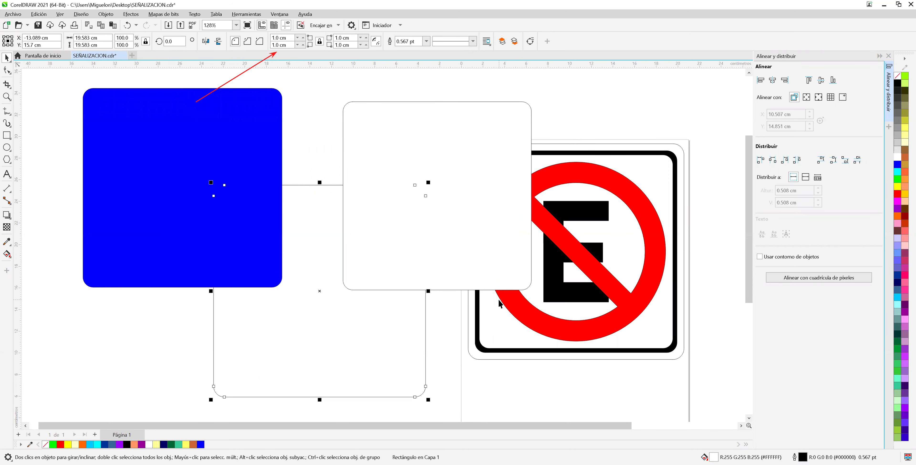
# Step: Select the three rounded squares and centre them on each other horizontally and vertically
pyautogui.scroll(-1, 498, 300)
pyautogui.moveTo(124, 106); pyautogui.dragTo(615, 402)
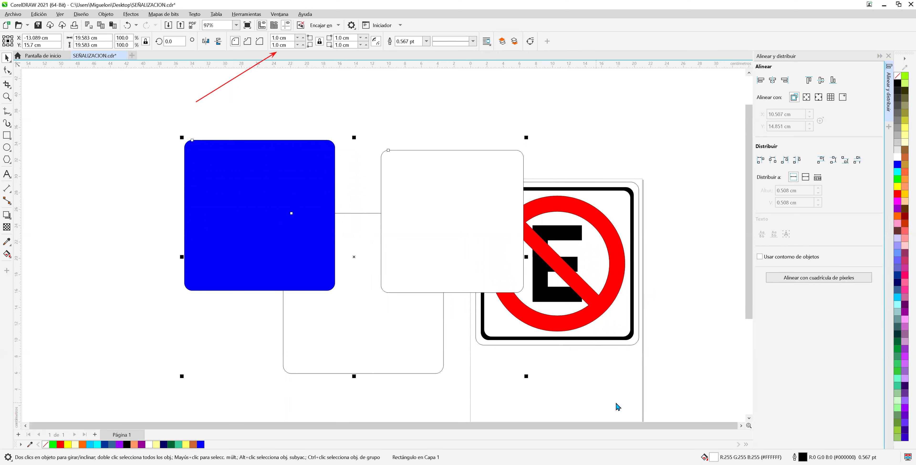
pyautogui.click(776, 82)
pyautogui.click(821, 81)
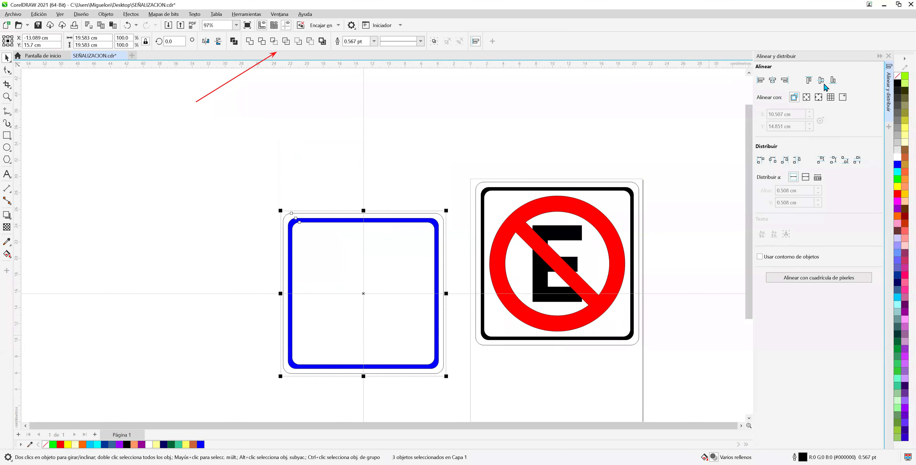
# Step: Group the three centred squares and place the blue frame group beside the finished sign, level with it
pyautogui.rightClick(425, 224)
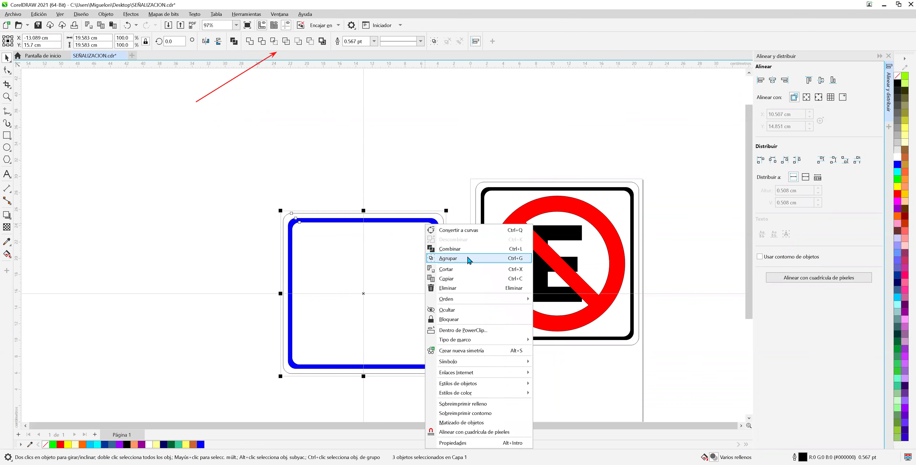
pyautogui.click(448, 258)
pyautogui.moveTo(439, 286); pyautogui.dragTo(548, 205)
pyautogui.click(601, 137)
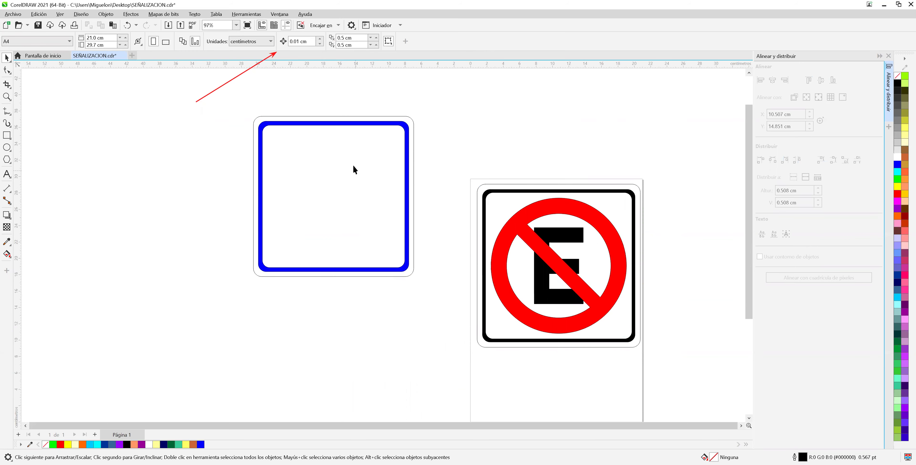
pyautogui.moveTo(369, 170); pyautogui.dragTo(386, 234)
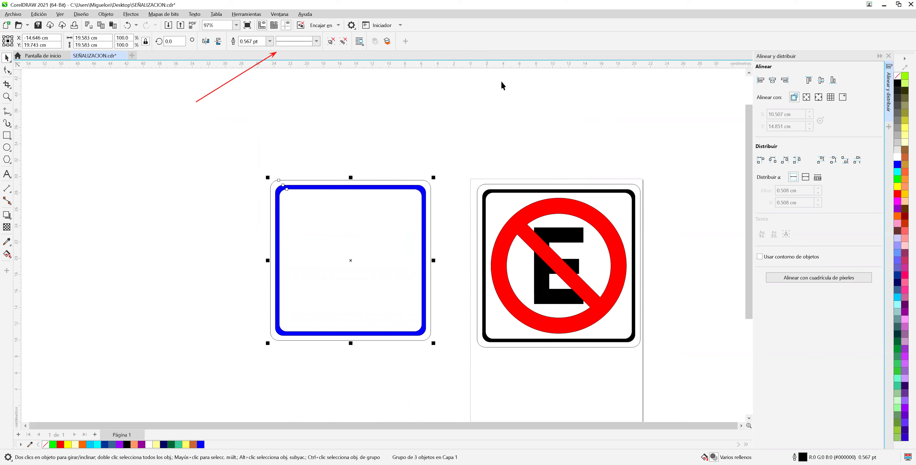
# Step: Deselect the frame group and save the SEÑALIZACION.cdr document
pyautogui.click(147, 68)
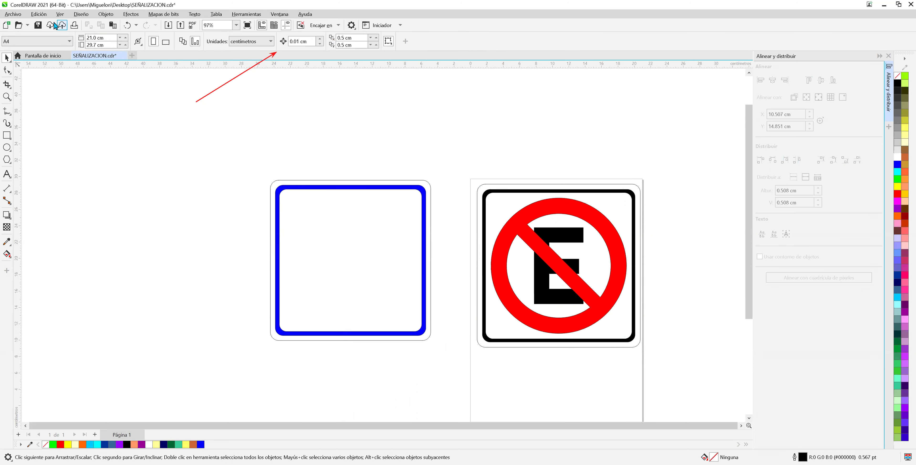
pyautogui.click(39, 26)
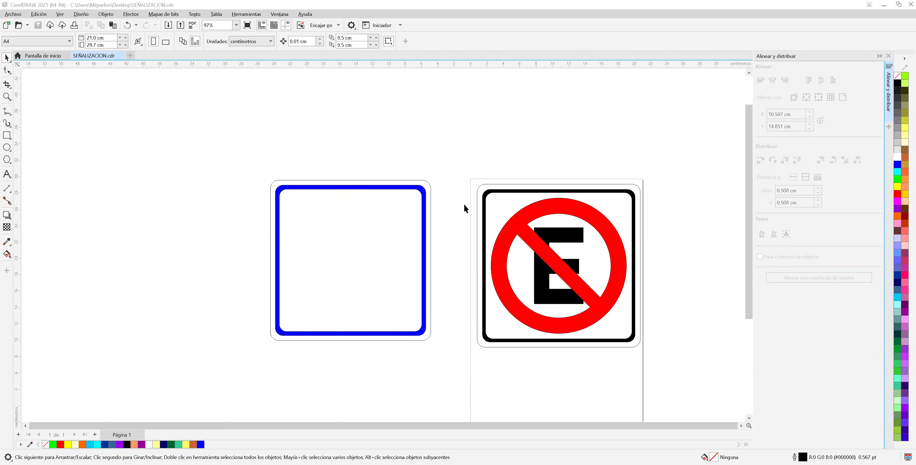
# Step: Delete the blue frame group beside the finished sign
pyautogui.click(410, 218)
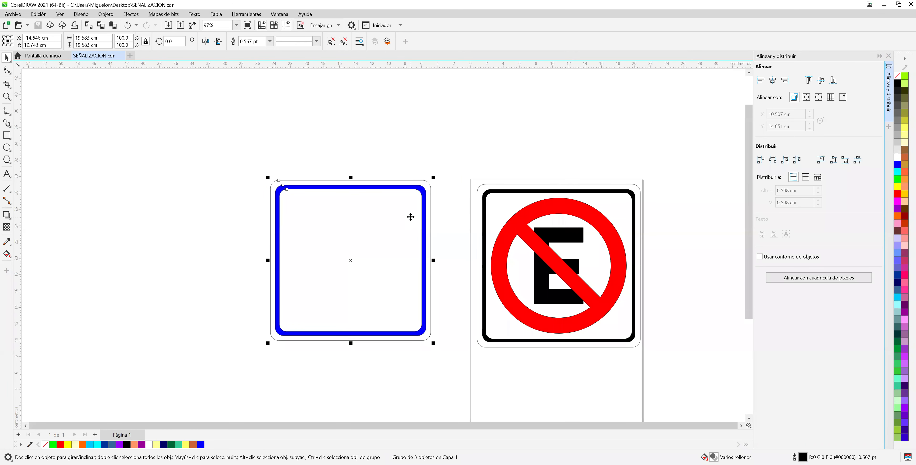
pyautogui.press('Delete')
pyautogui.press('F4')
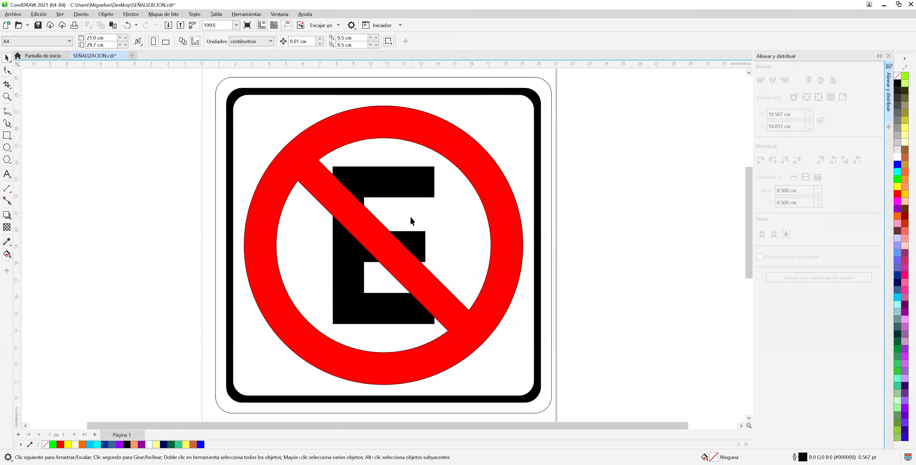
# Step: Collapse the Align and Distribute docker and save the document again
pyautogui.click(880, 57)
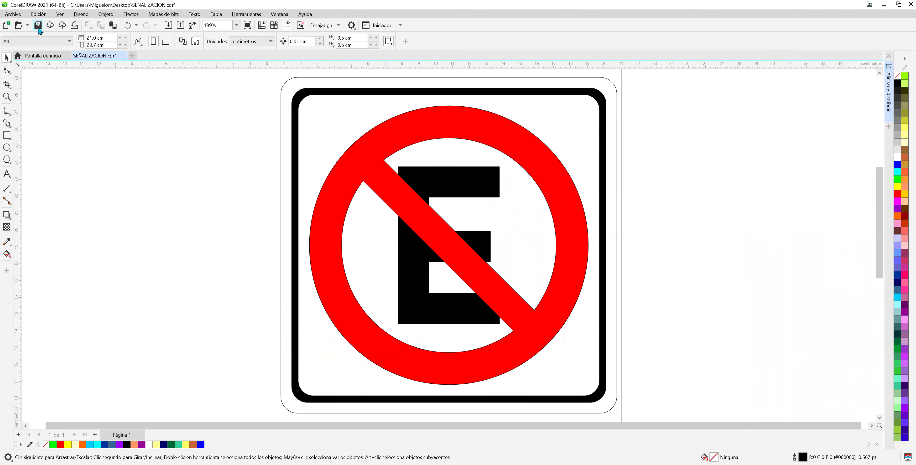
pyautogui.click(38, 26)
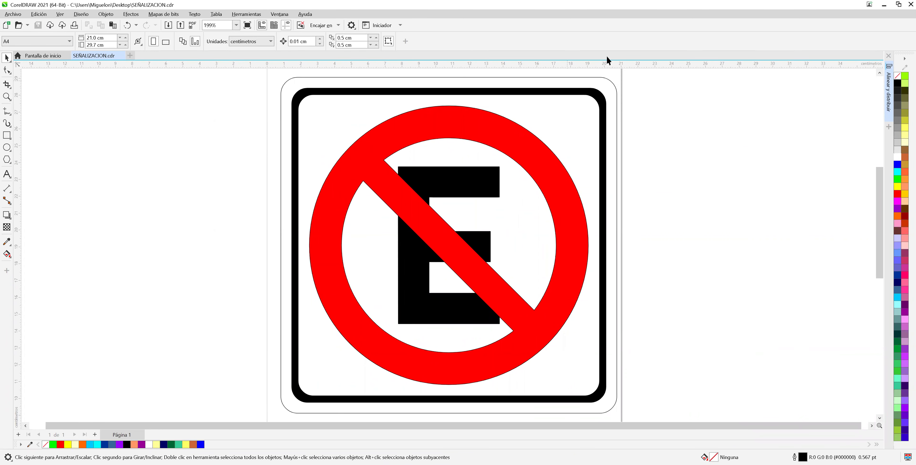